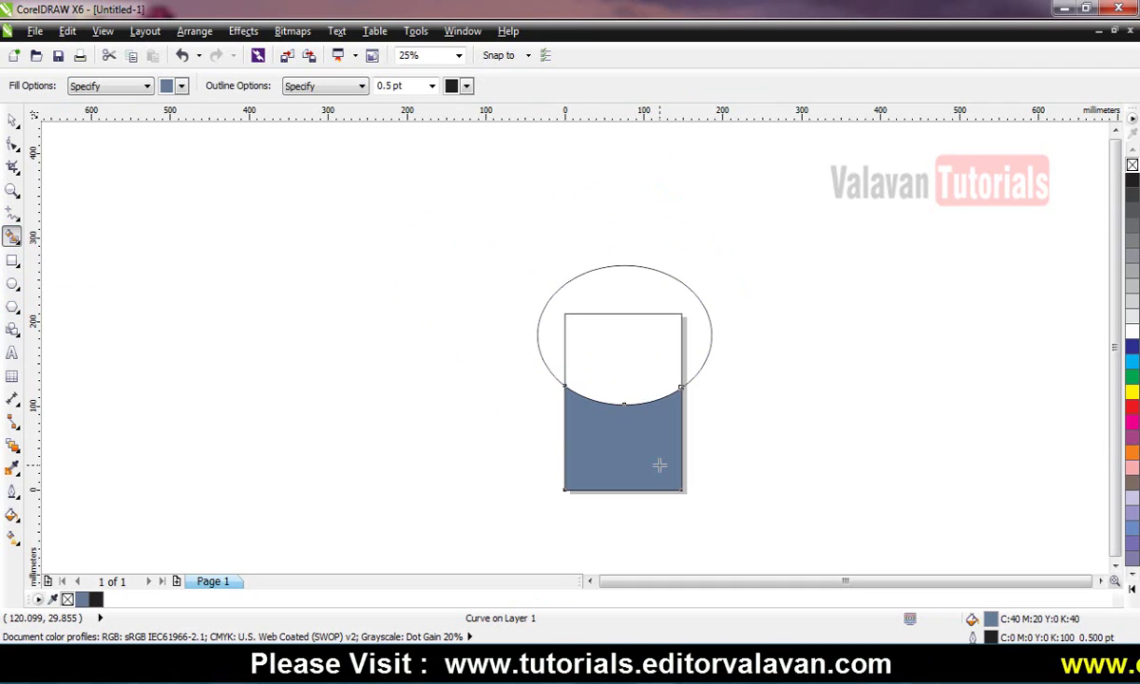
# Undo the blue fill of the area below the ellipse and clear the selection.
pyautogui.hotkey('ctrl', 'z')
pyautogui.press('space')
pyautogui.click(706, 444)
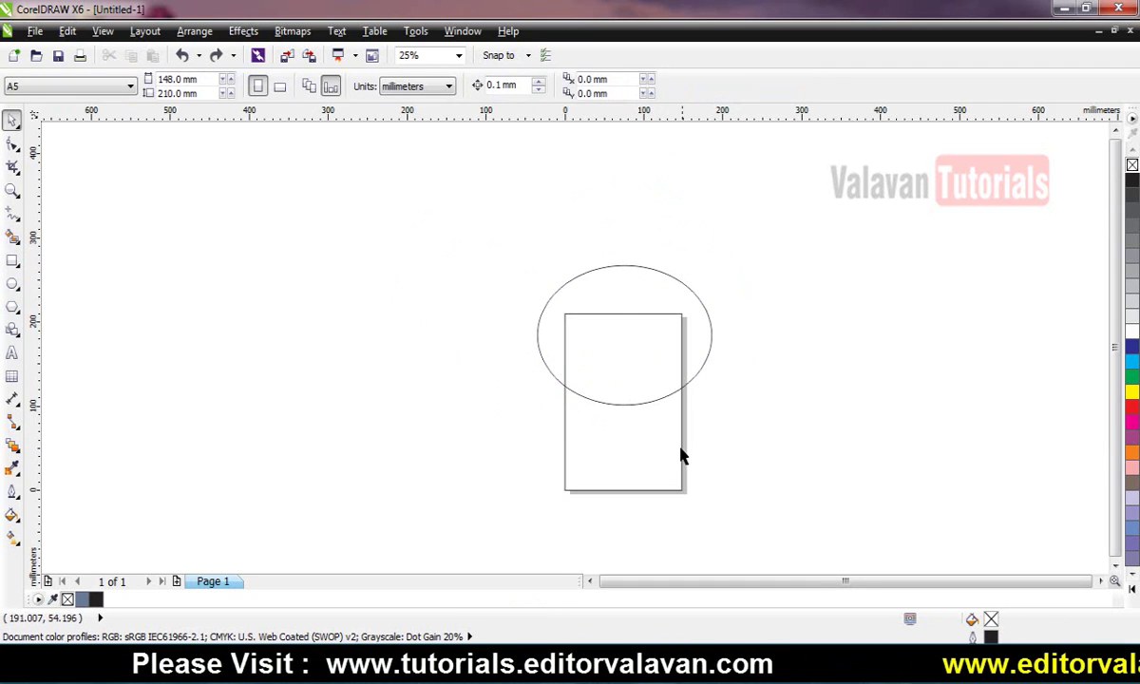
# Select the page-size rectangle together with the ellipse that overlaps it.
pyautogui.doubleClick(645, 450)
pyautogui.click(805, 397)
pyautogui.click(676, 439)
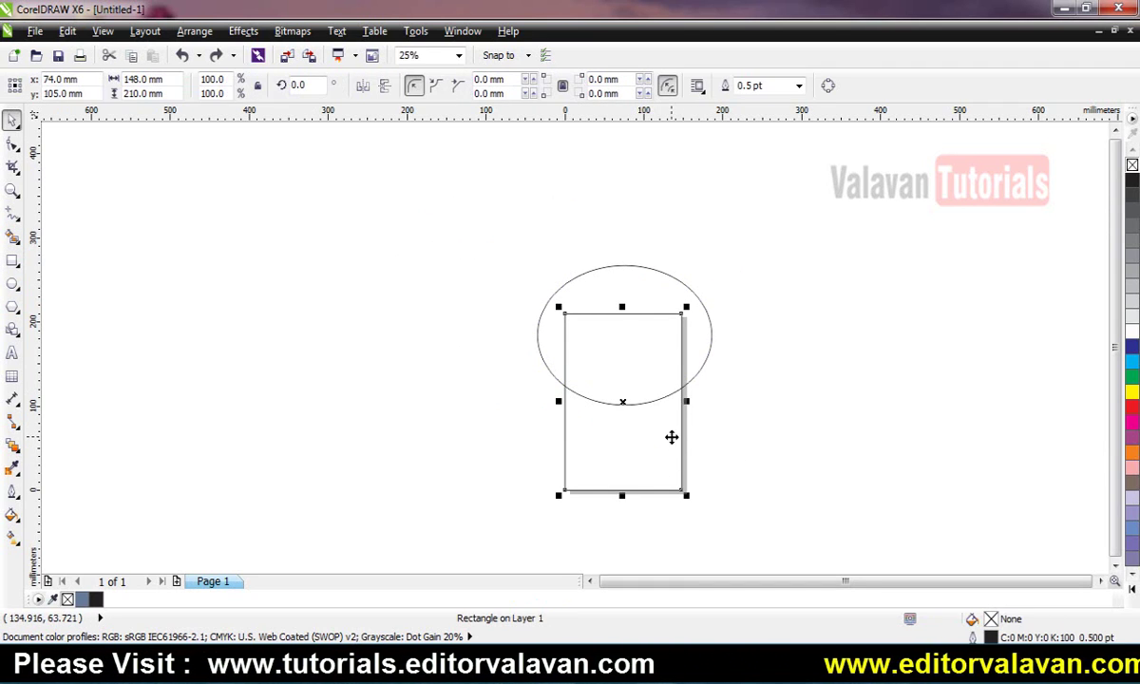
pyautogui.keyDown('shift'); pyautogui.click(698, 357); pyautogui.keyUp('shift')
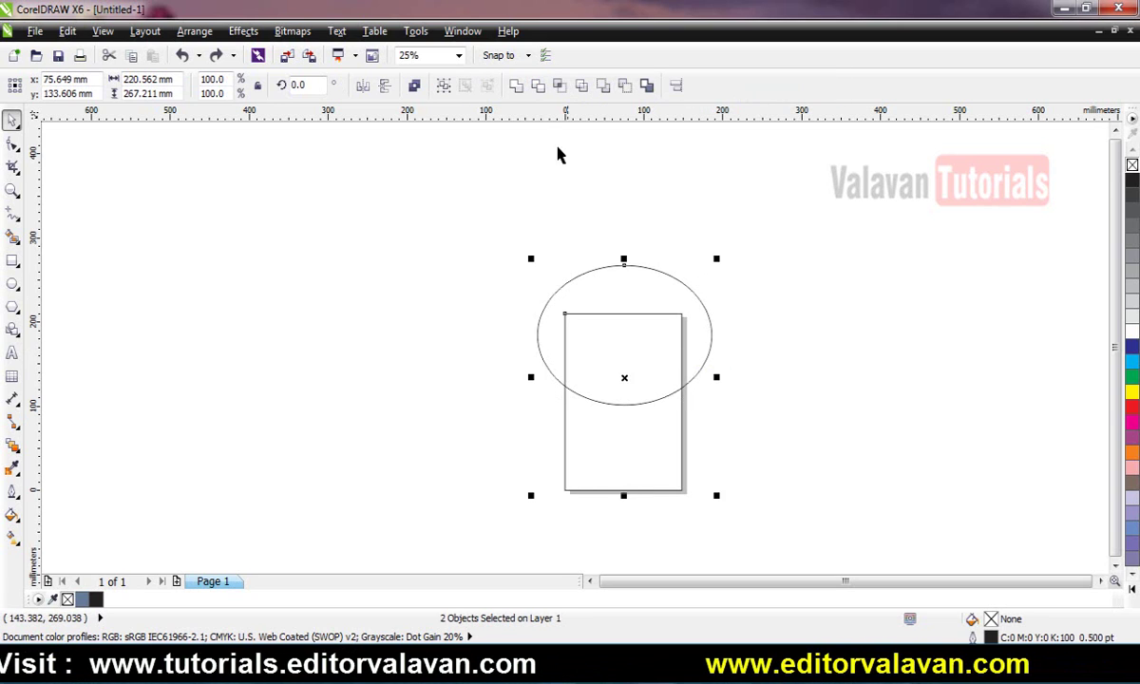
# Try Trim and Intersect on the selected rectangle and ellipse, undoing each operation.
pyautogui.click(537, 90)
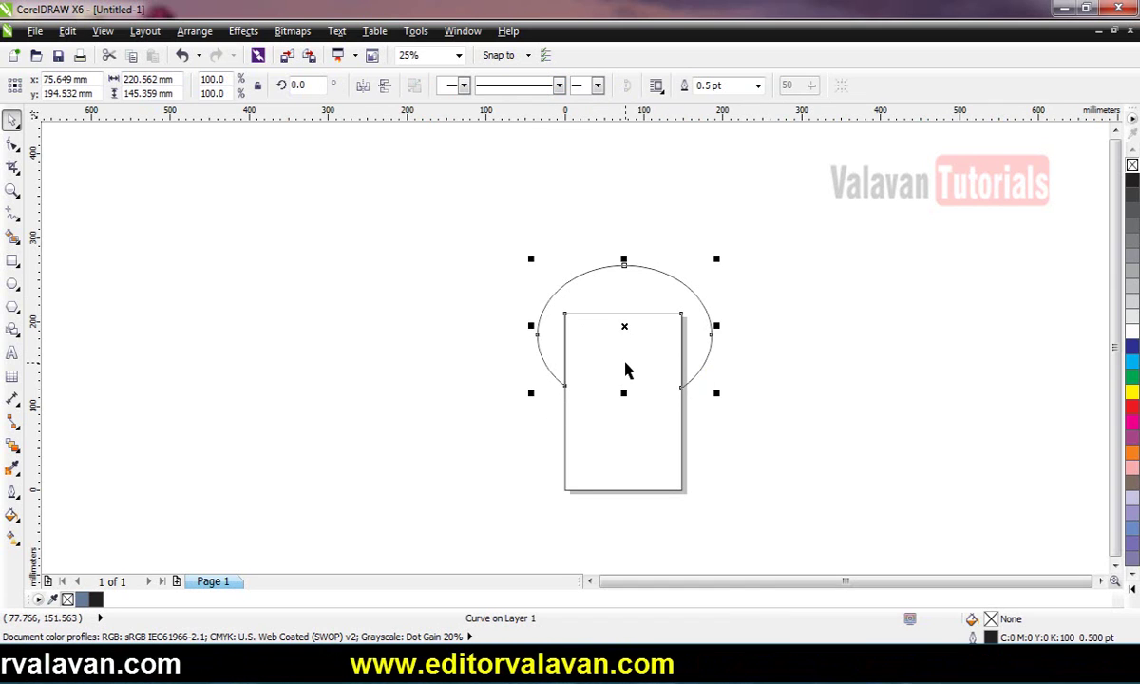
pyautogui.hotkey('ctrl', 'z')
pyautogui.click(559, 87)
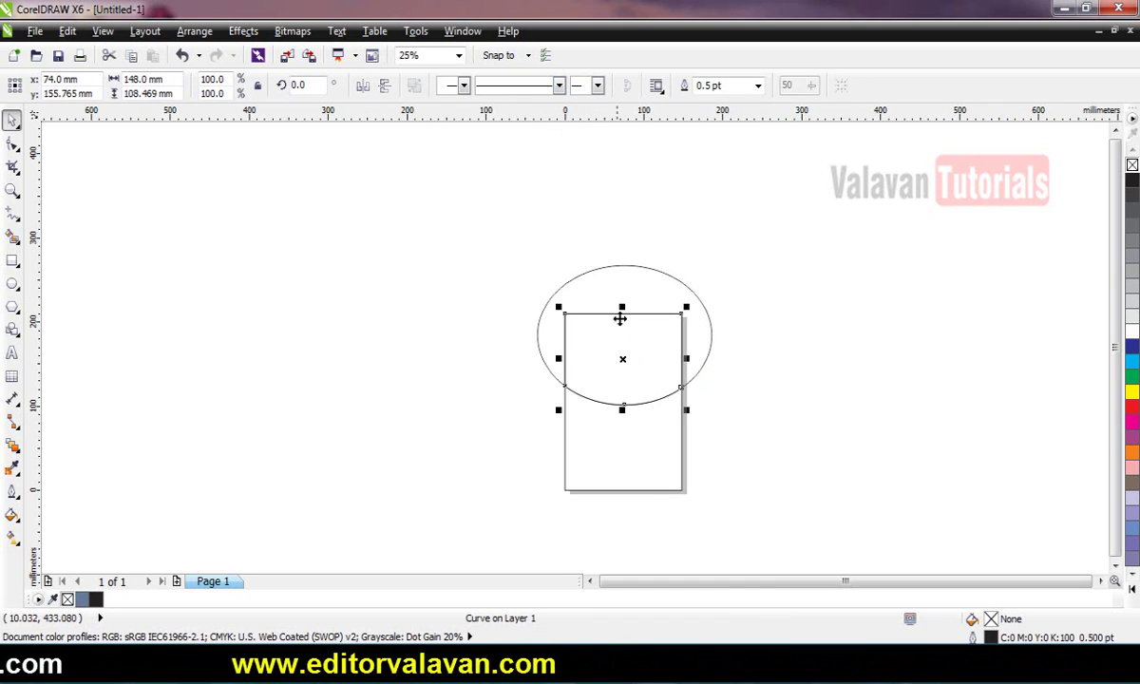
pyautogui.hotkey('ctrl', 'z')
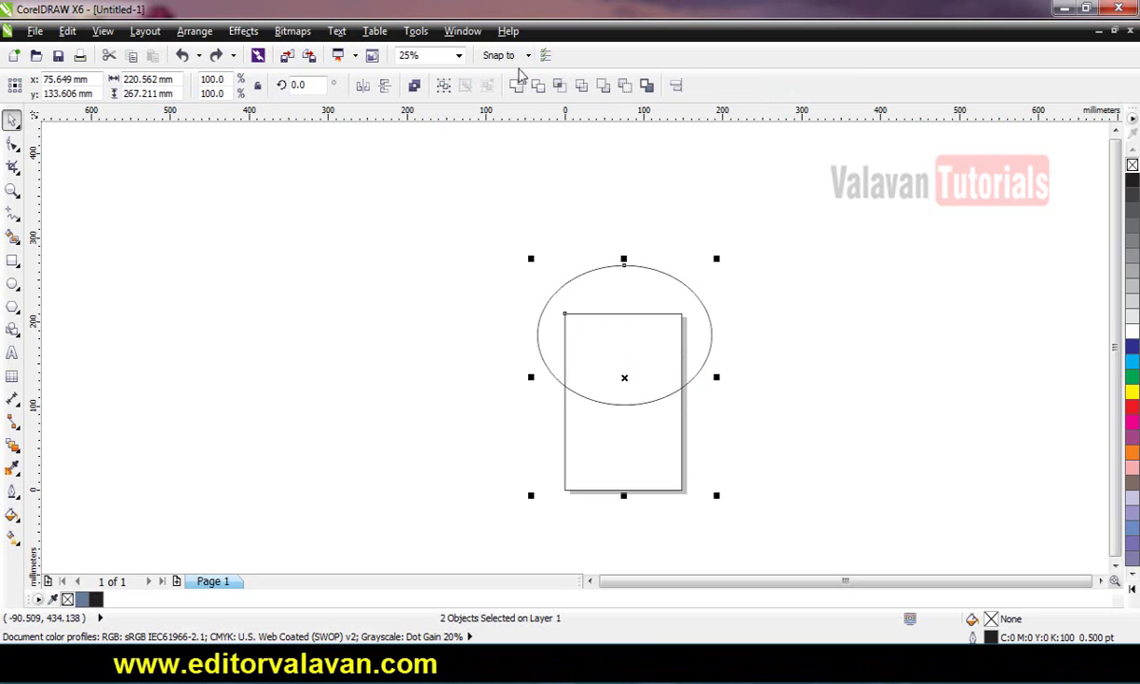
# Simplify the selected rectangle and ellipse to cut their overlap out of the rectangle, and deselect them.
pyautogui.click(586, 93)
pyautogui.click(463, 298)
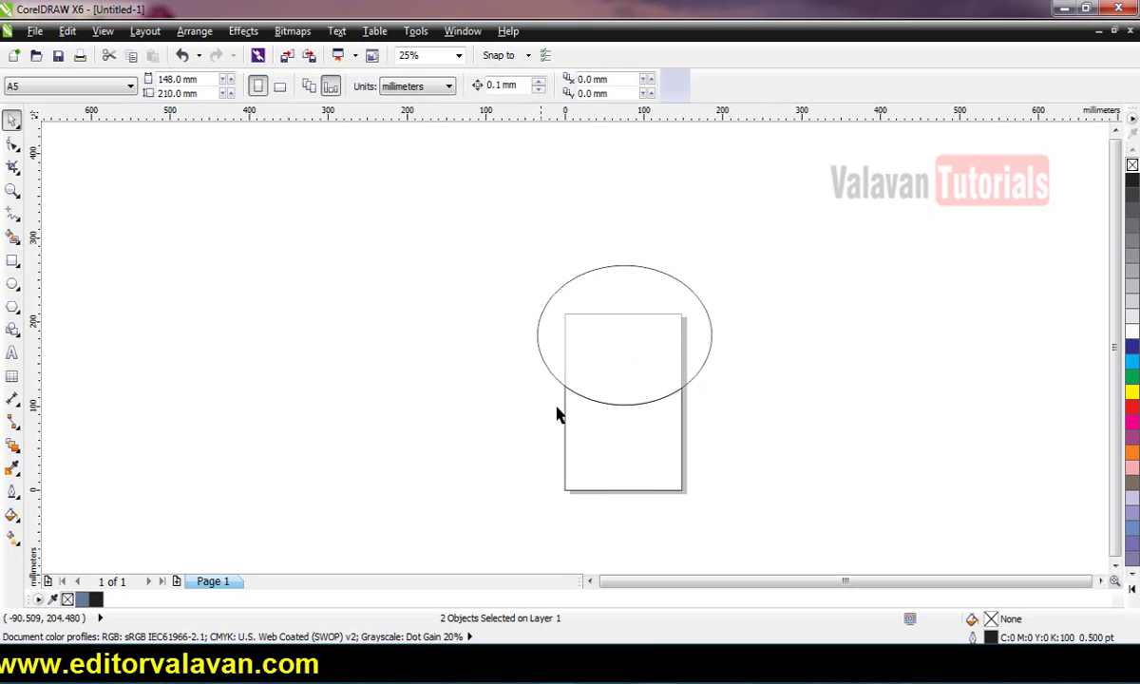
# Try moving the cut lower piece out of the page and undo the move.
pyautogui.moveTo(596, 425); pyautogui.dragTo(460, 456)
pyautogui.click(597, 413)
pyautogui.hotkey('ctrl', 'z')
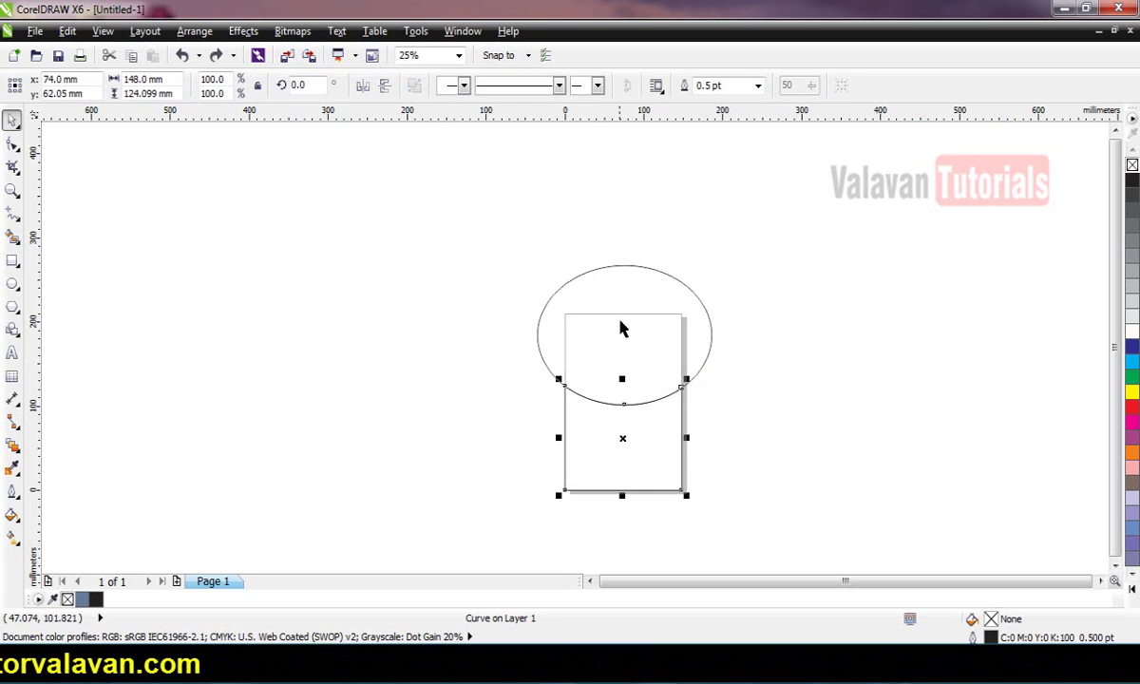
# Delete the ellipse, leaving only the curved lower shape on the page.
pyautogui.click(694, 313)
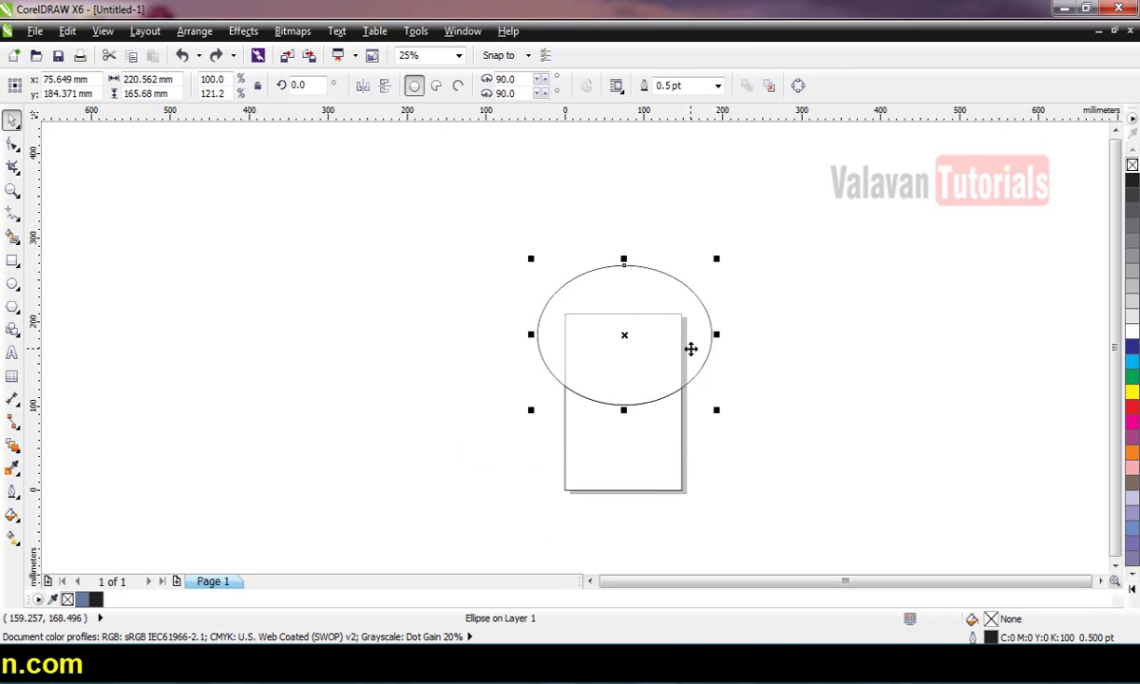
pyautogui.press('Delete')
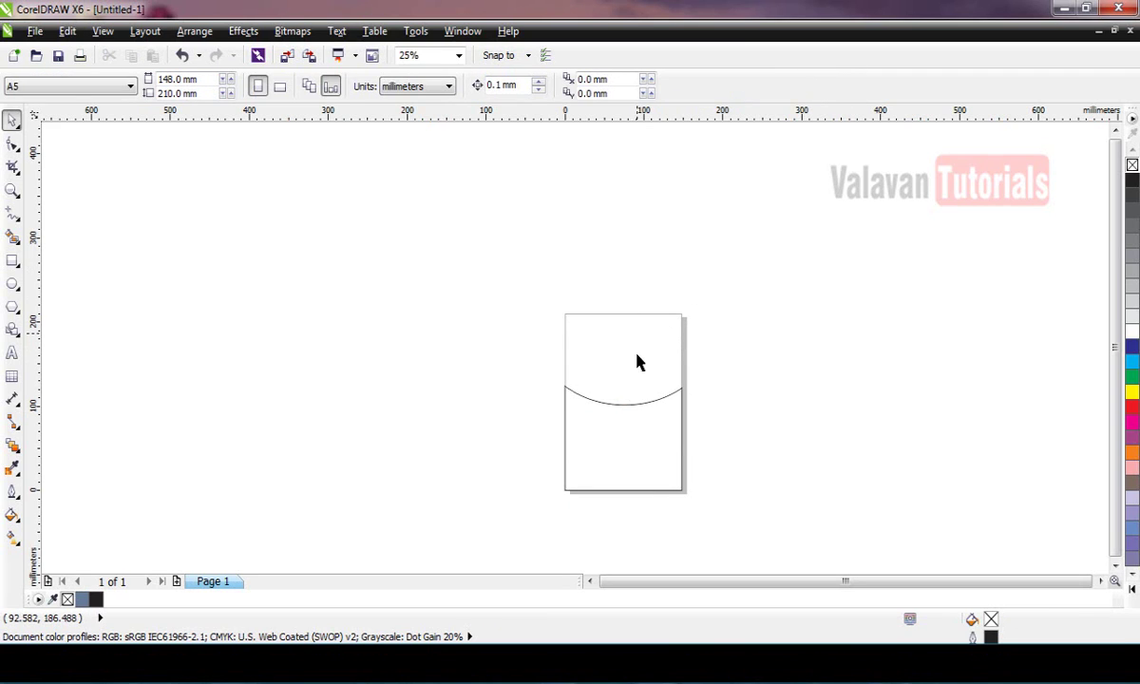
pyautogui.click(614, 462)
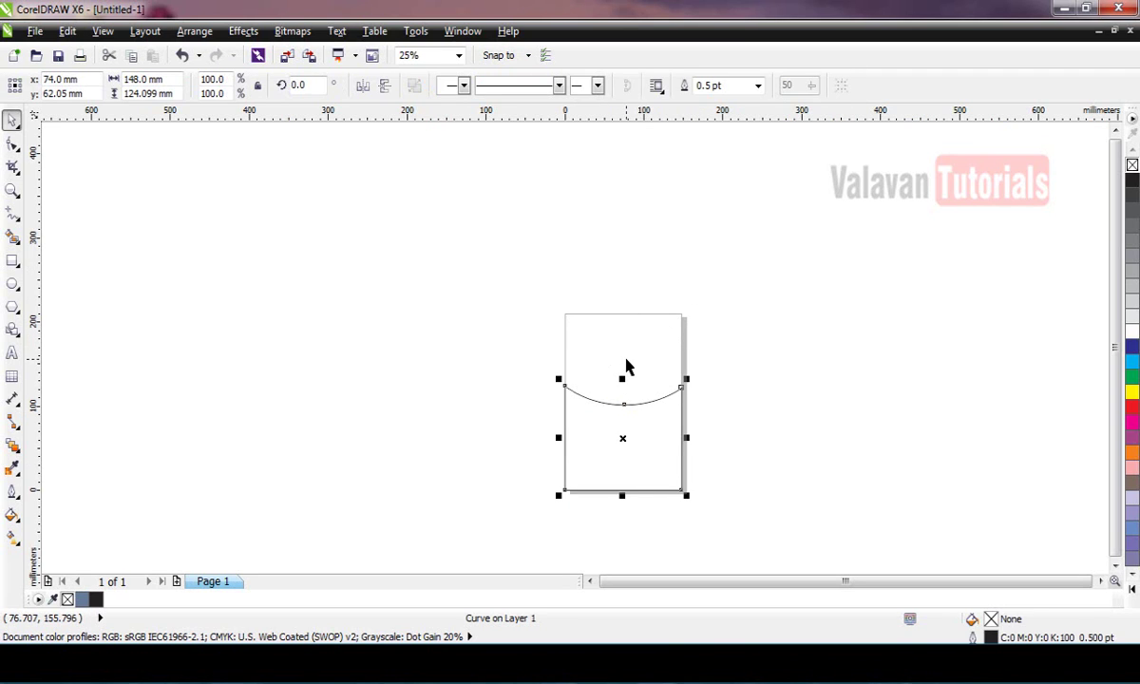
pyautogui.click(734, 373)
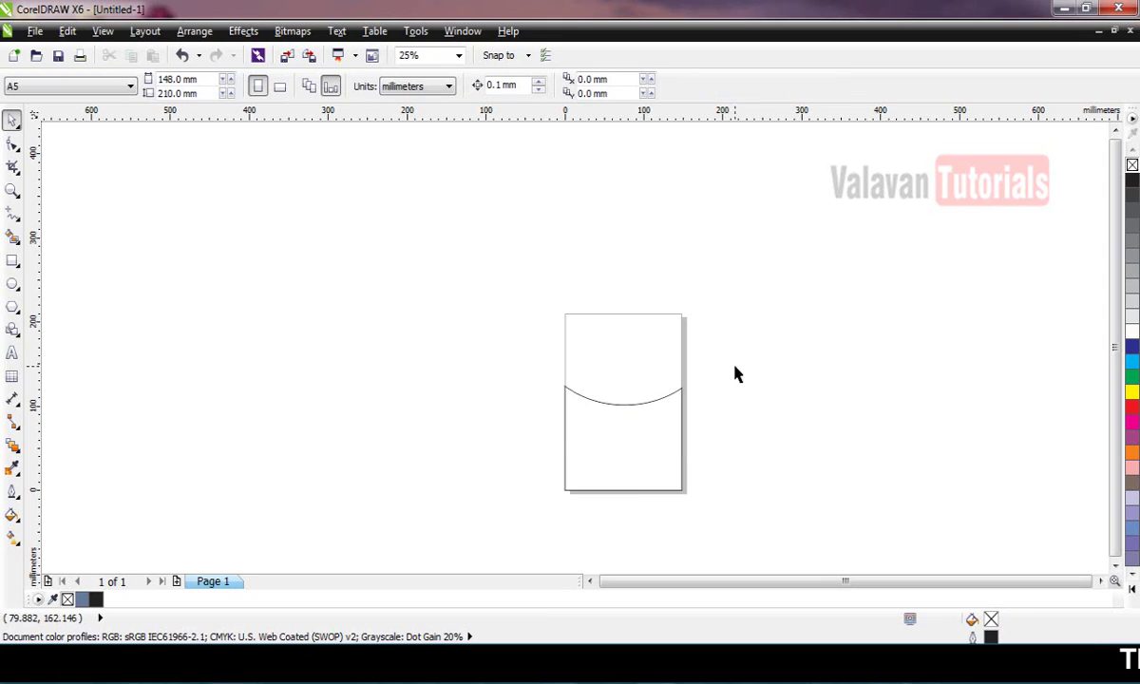
# Add a page-size rectangle and give it a nearly vertical linear interactive fill from its lower edge to its upper edge.
pyautogui.doubleClick(13, 259)
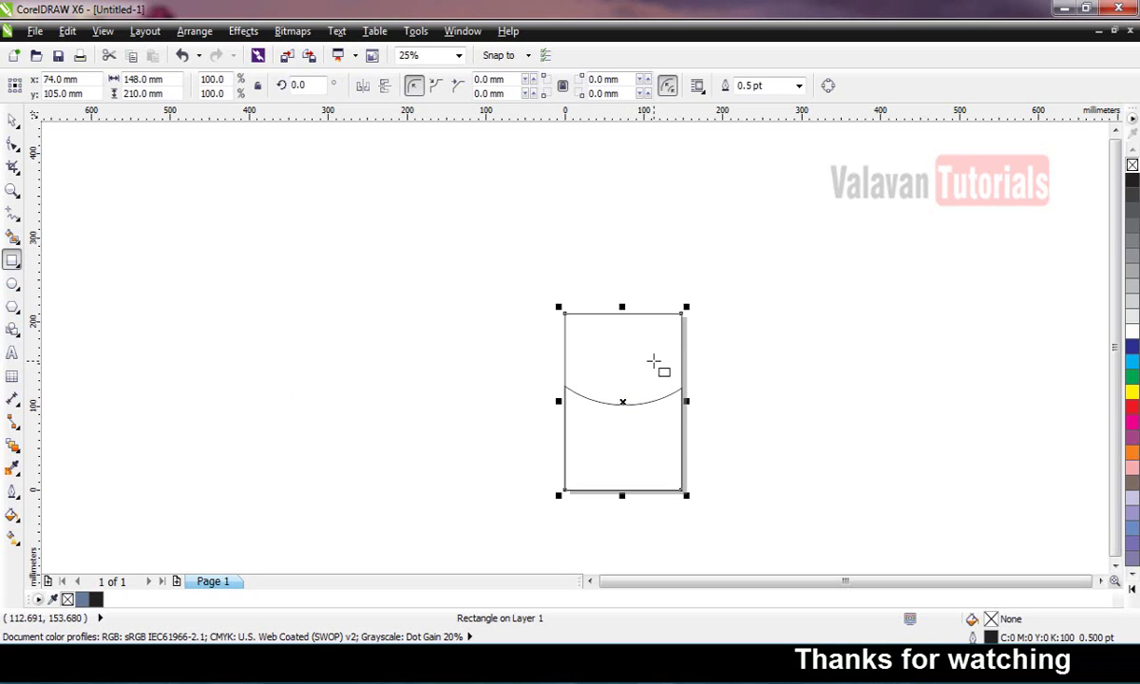
pyautogui.click(12, 539)
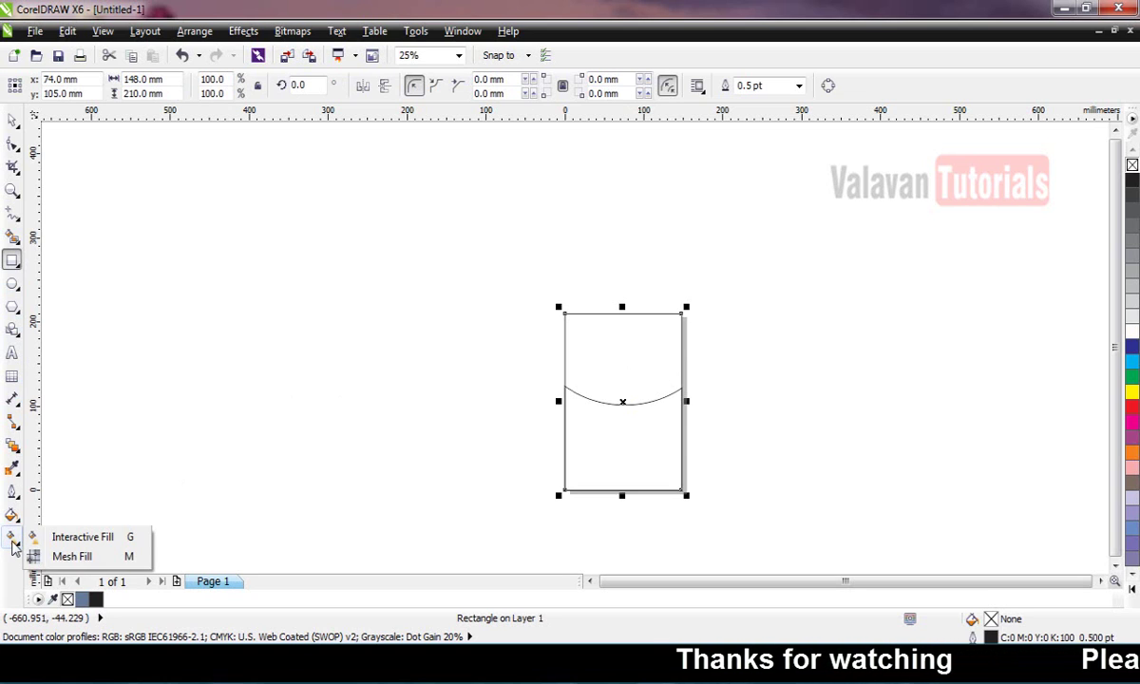
pyautogui.click(83, 538)
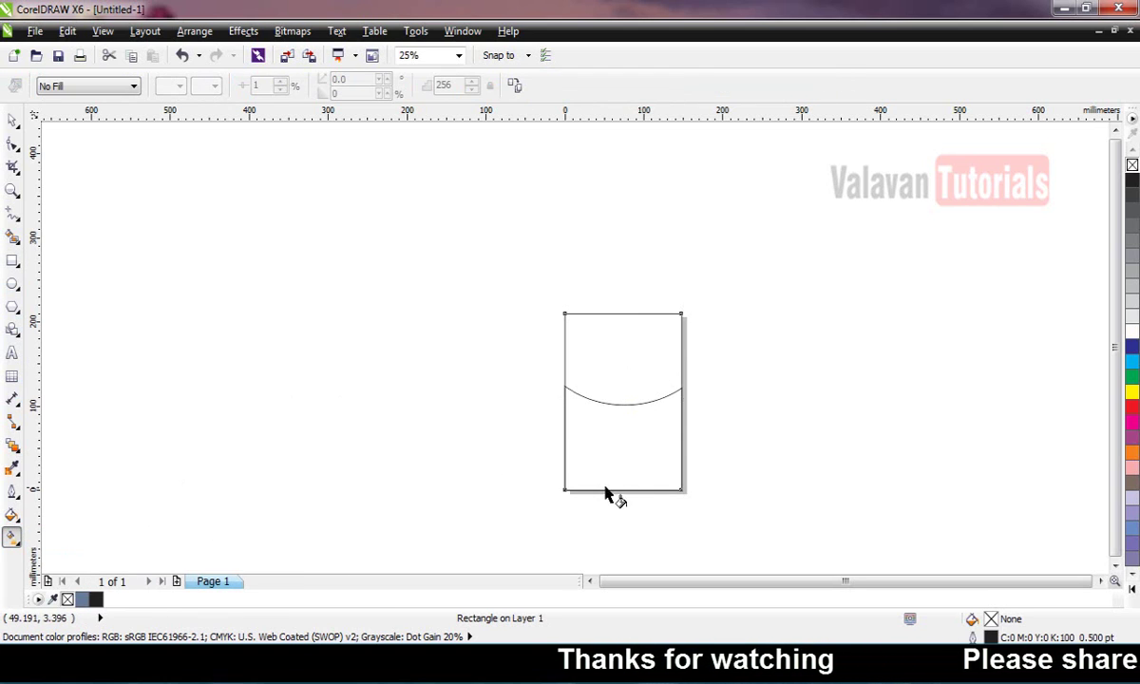
pyautogui.moveTo(608, 332); pyautogui.dragTo(611, 319)
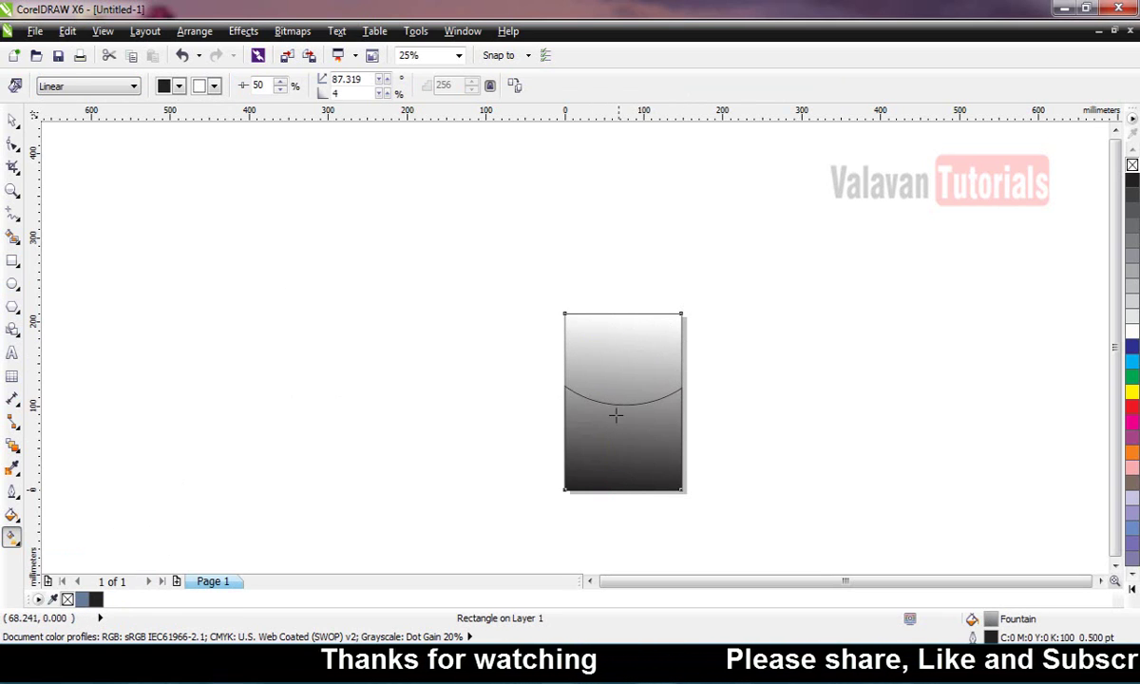
pyautogui.moveTo(620, 317); pyautogui.dragTo(622, 314)
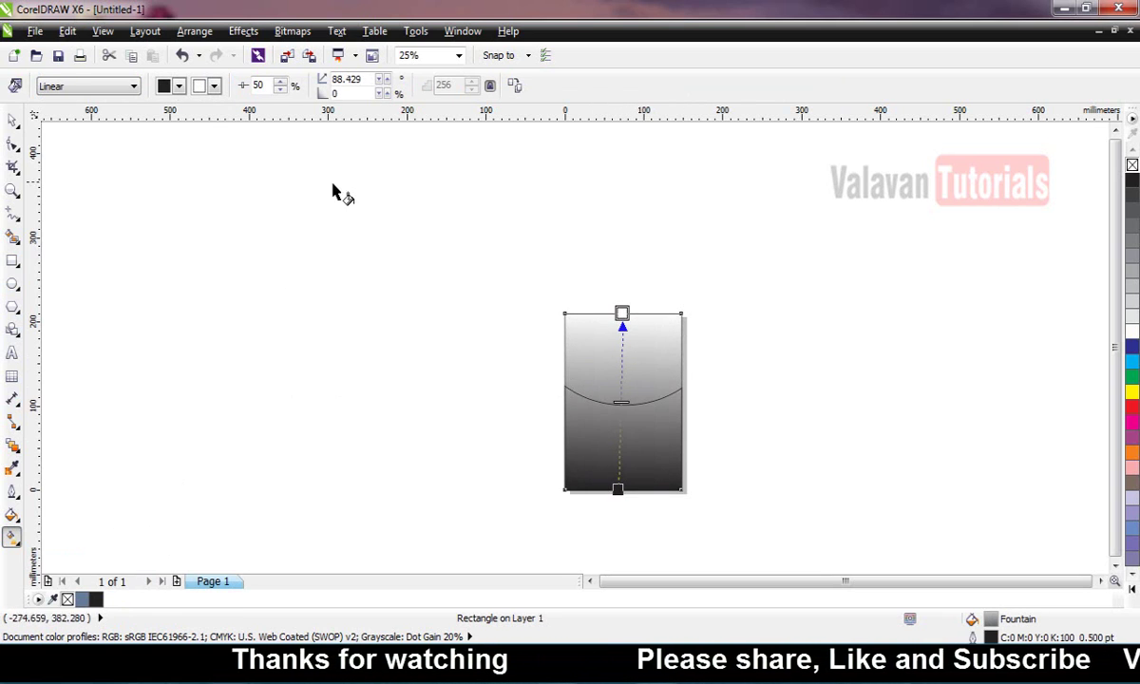
# Change the rectangle's black gradient colour to yellow and the fill type to Radial.
pyautogui.click(179, 87)
pyautogui.click(186, 130)
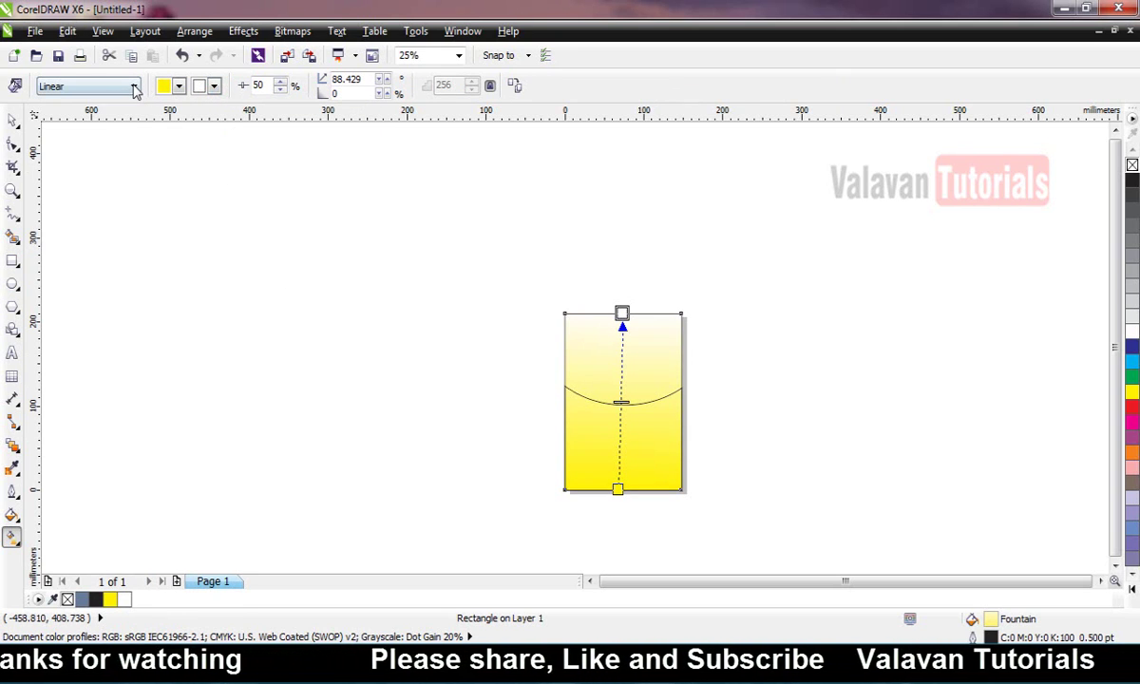
pyautogui.click(135, 87)
pyautogui.click(71, 139)
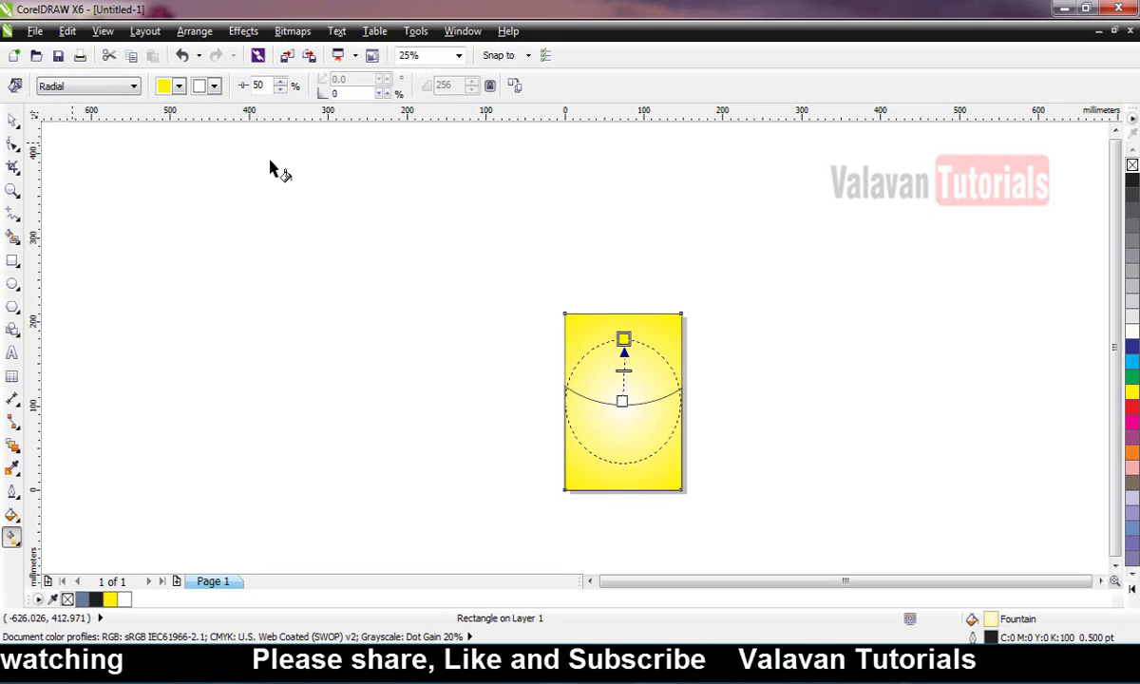
# Extend the radial gradient to the rectangle's upper edge, move its white centre into the upper half, and set the midpoint to 67%.
pyautogui.moveTo(622, 338); pyautogui.dragTo(625, 313)
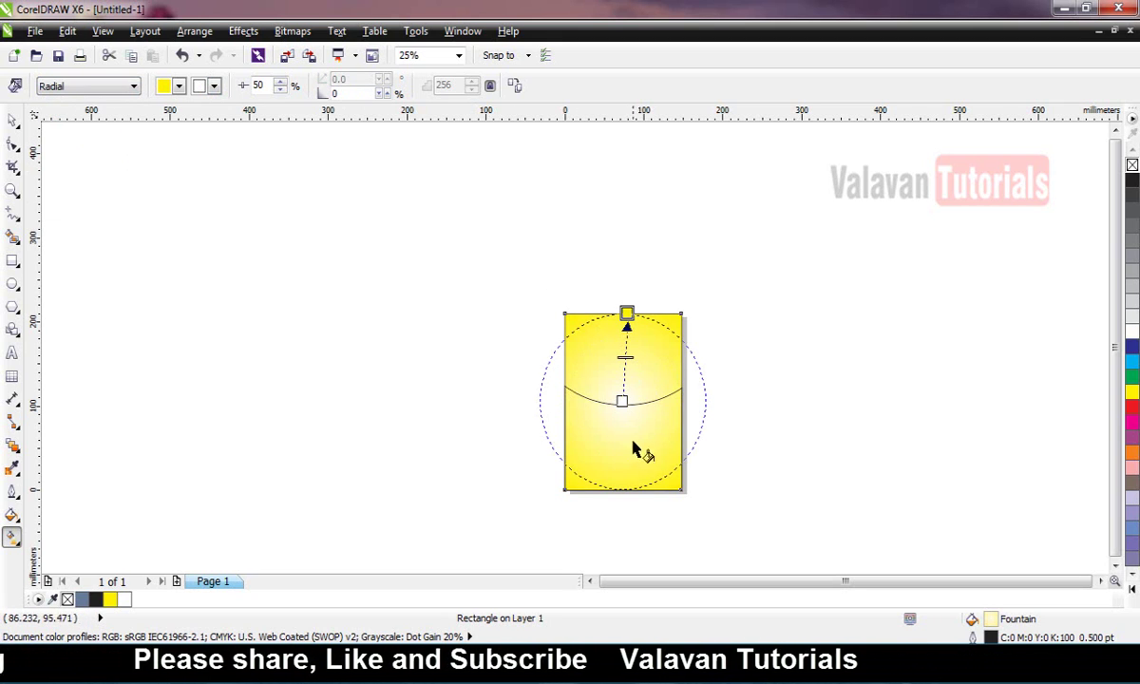
pyautogui.moveTo(622, 401); pyautogui.dragTo(622, 368)
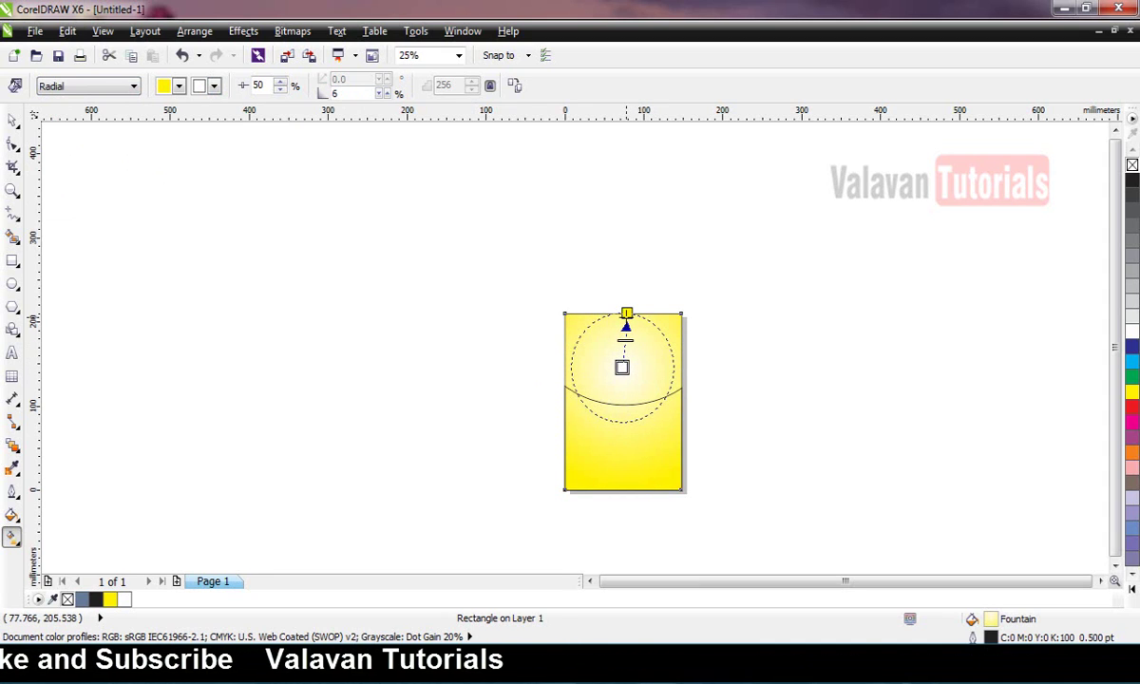
pyautogui.moveTo(622, 368); pyautogui.dragTo(621, 373)
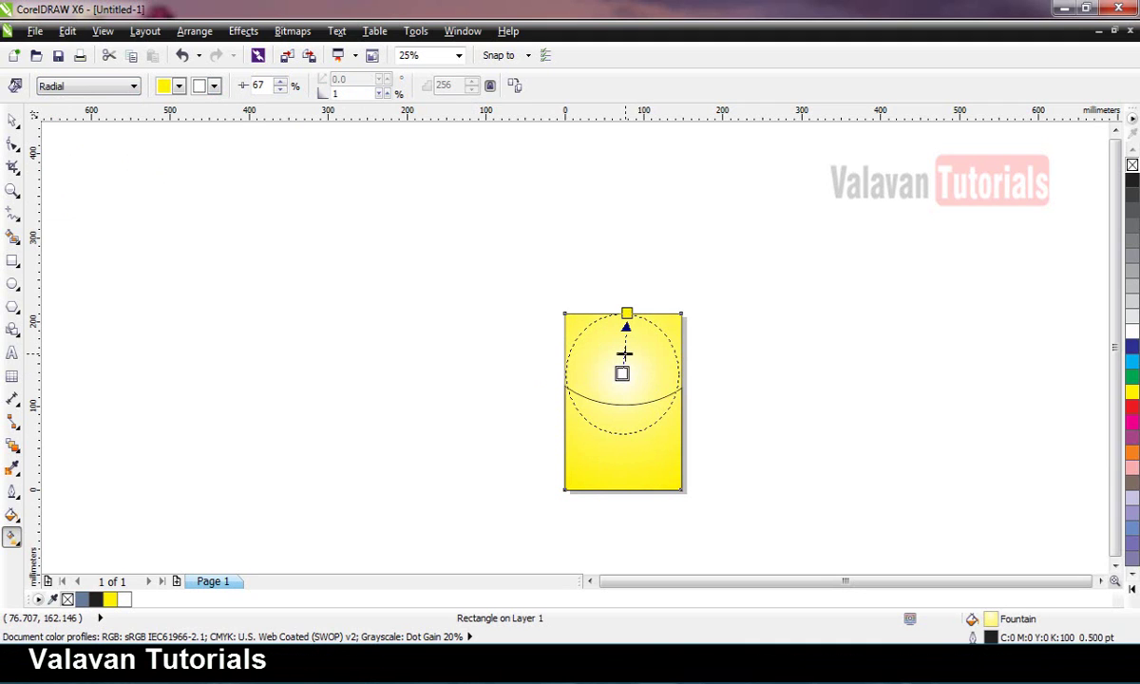
pyautogui.click(12, 120)
# Fill the curved lower shape with a uniform CMYK colour of C 10, M 100, Y 100, K 25.
pyautogui.press('z')
pyautogui.moveTo(503, 249); pyautogui.dragTo(761, 531)
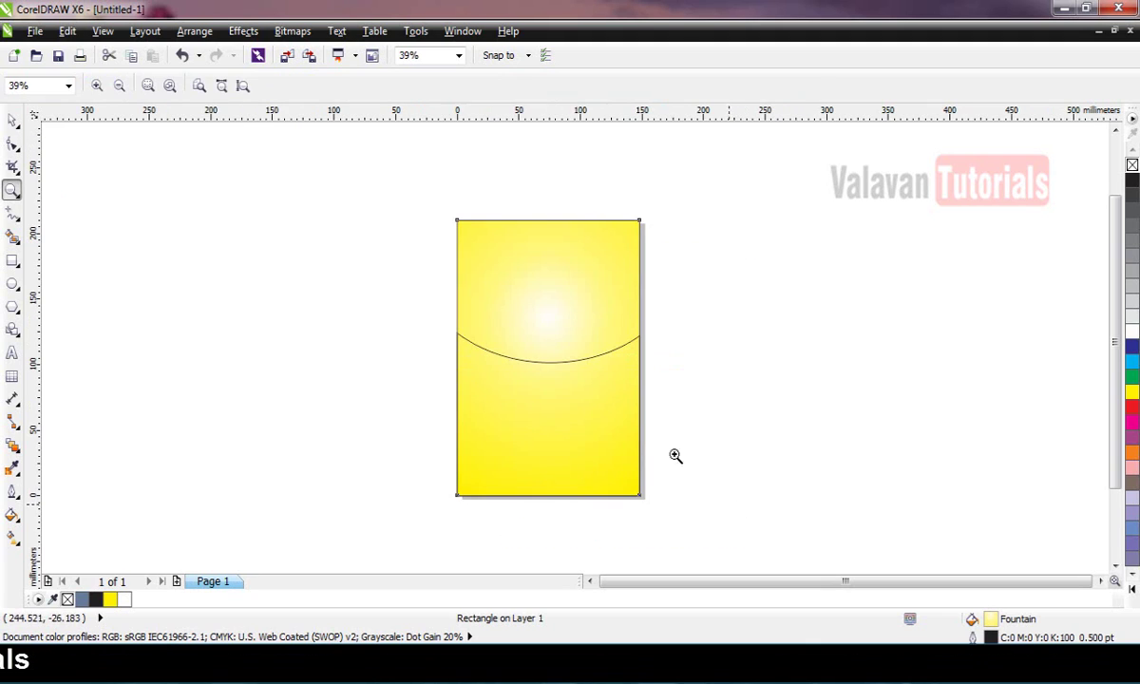
pyautogui.press('space')
pyautogui.click(562, 383)
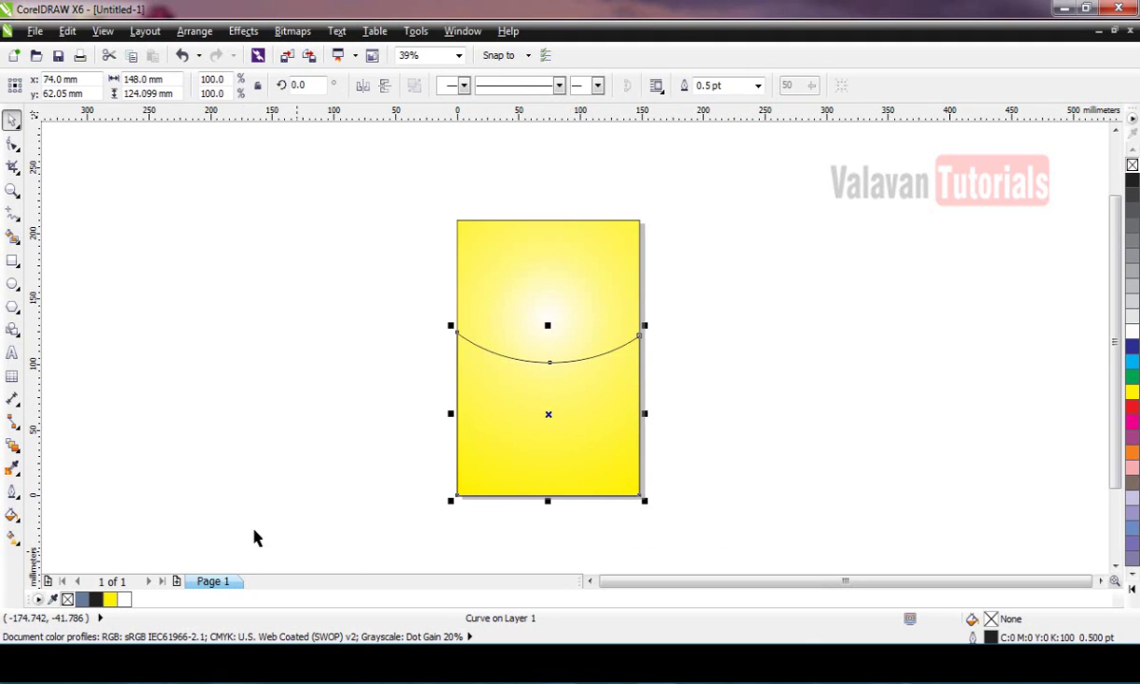
pyautogui.click(14, 512)
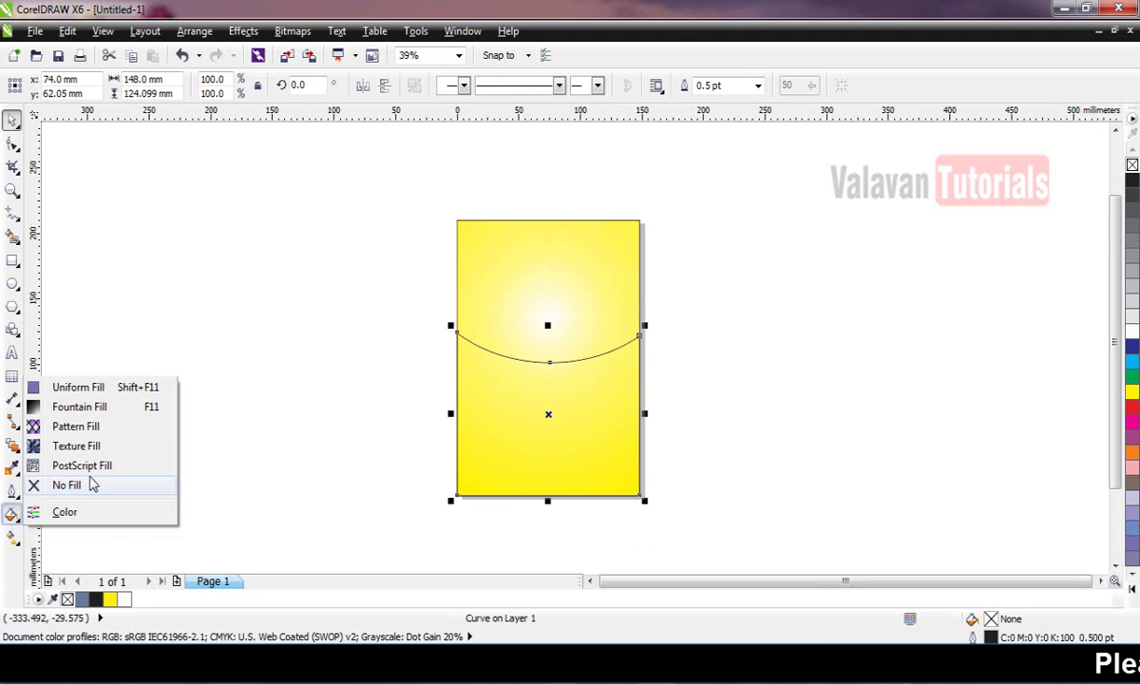
pyautogui.click(131, 390)
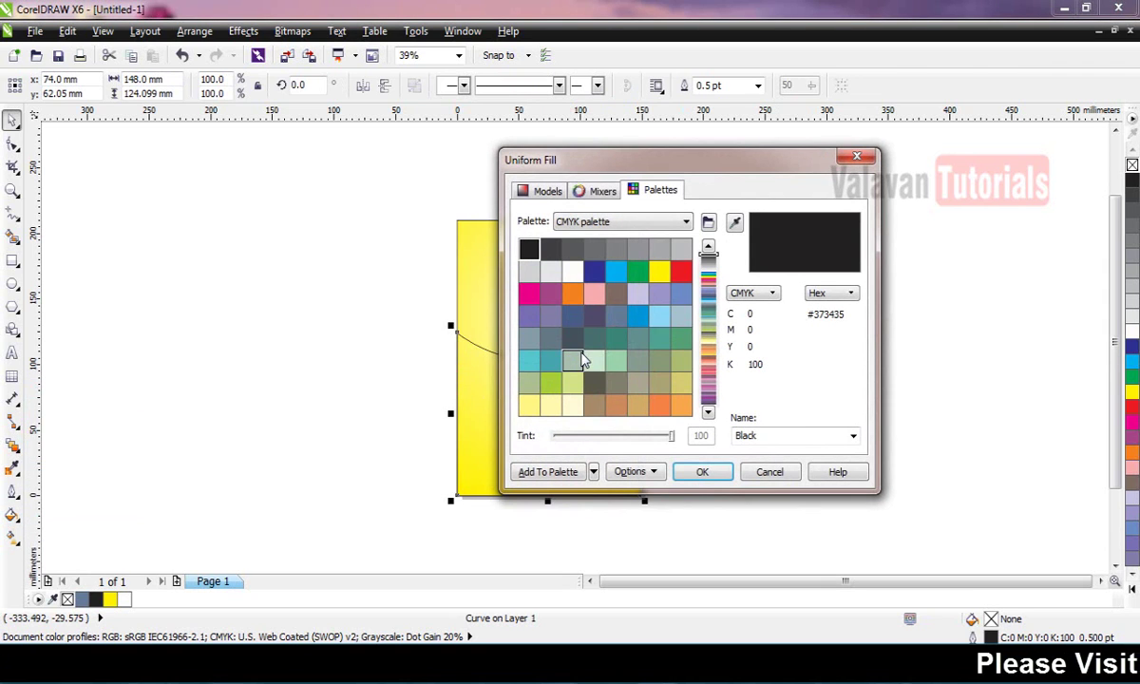
pyautogui.click(547, 191)
pyautogui.doubleClick(756, 342)
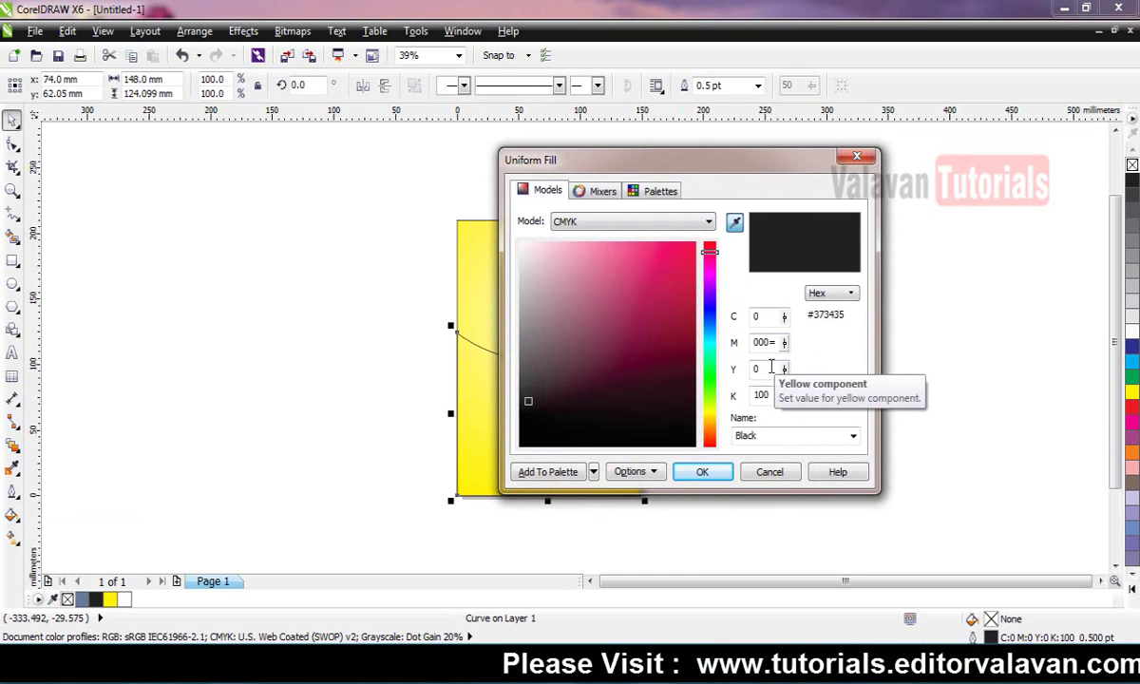
pyautogui.write('100')
pyautogui.press('Tab')
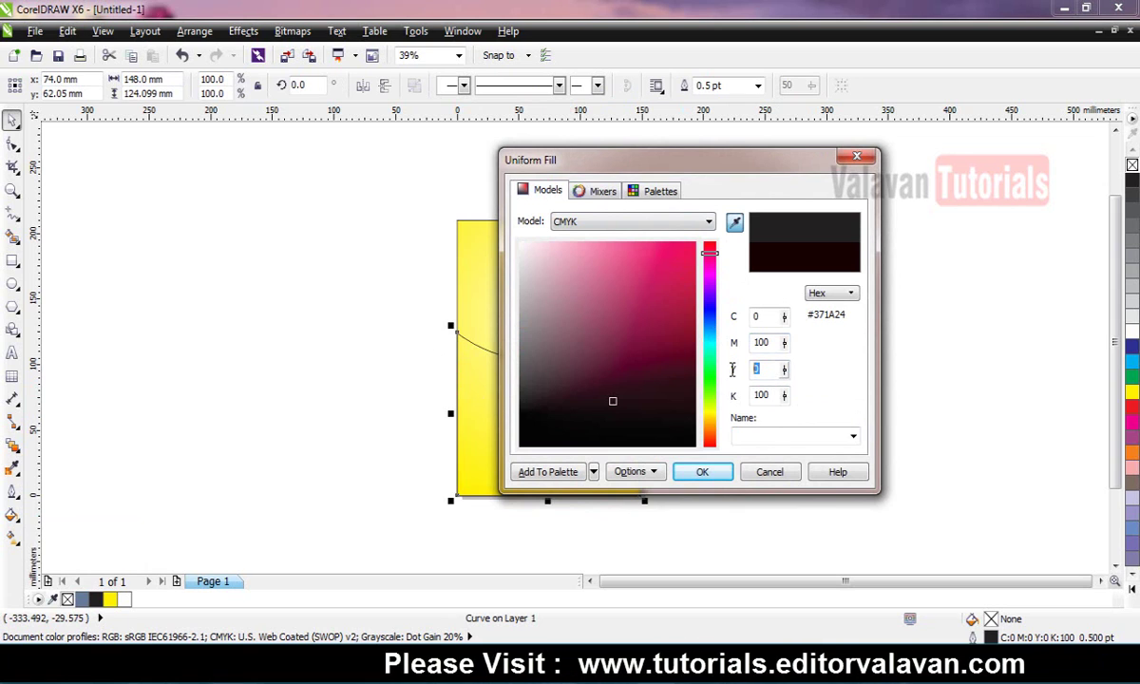
pyautogui.write('100')
pyautogui.press('Tab')
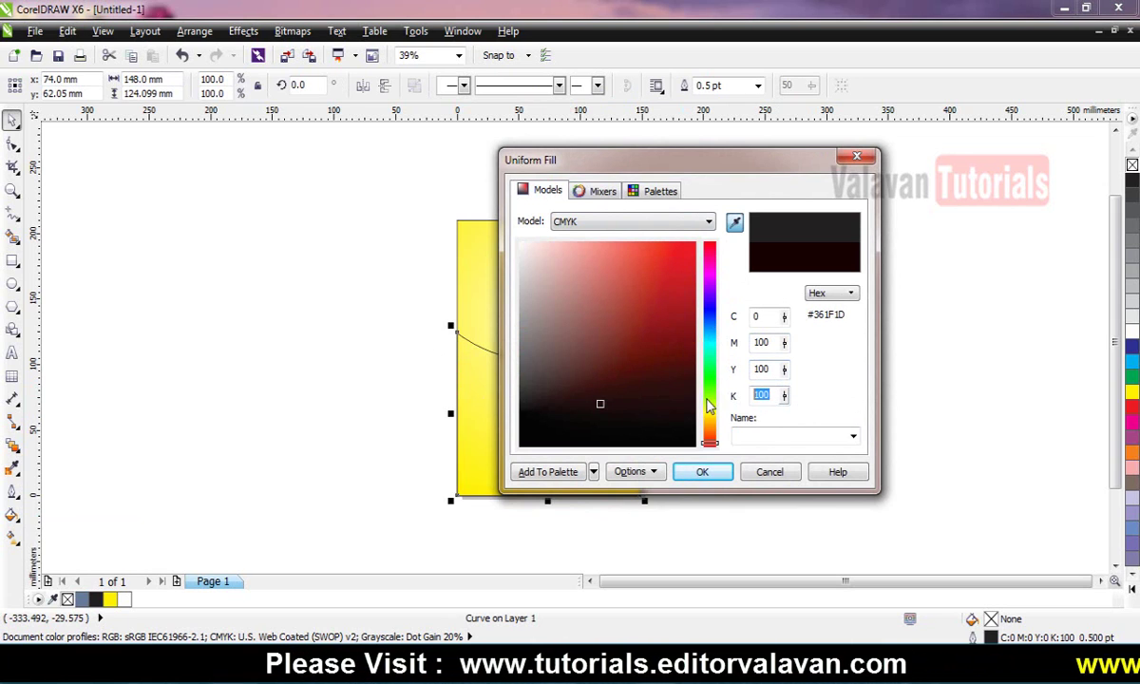
pyautogui.write('25')
pyautogui.press('Tab')
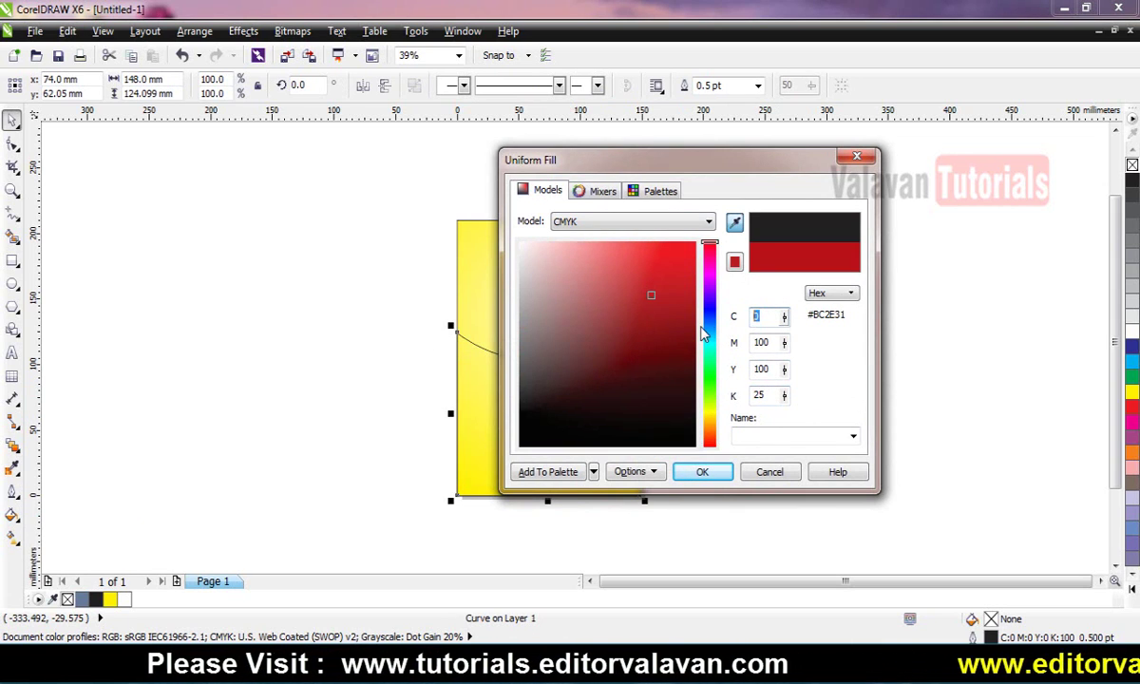
pyautogui.write('10')
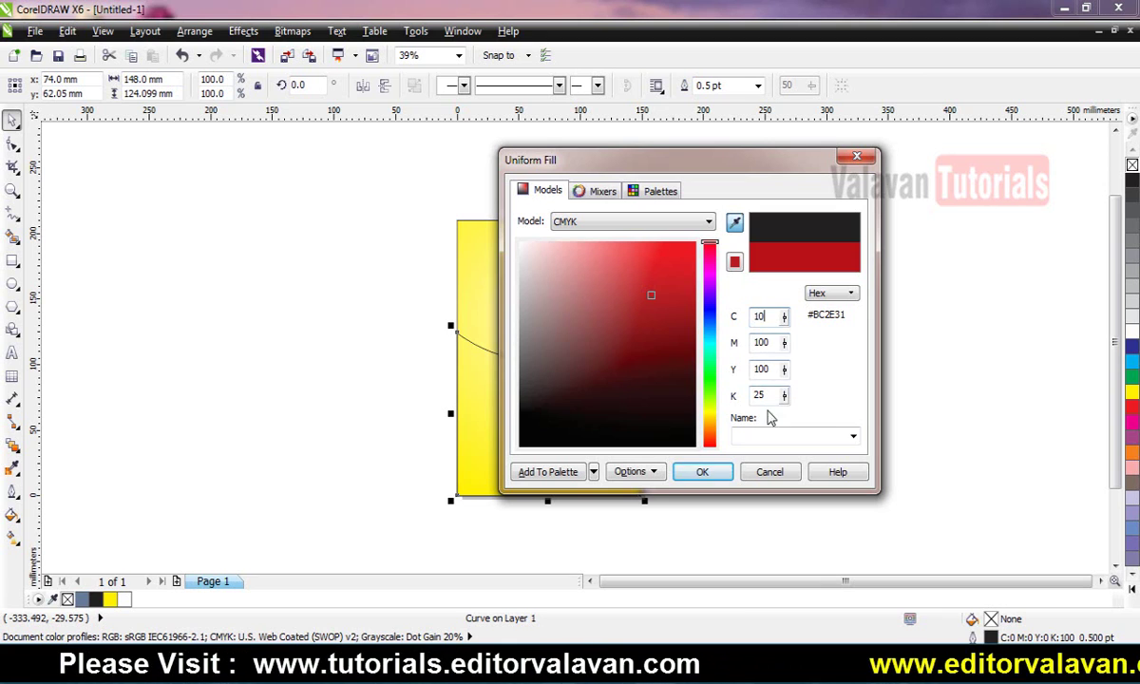
pyautogui.click(712, 471)
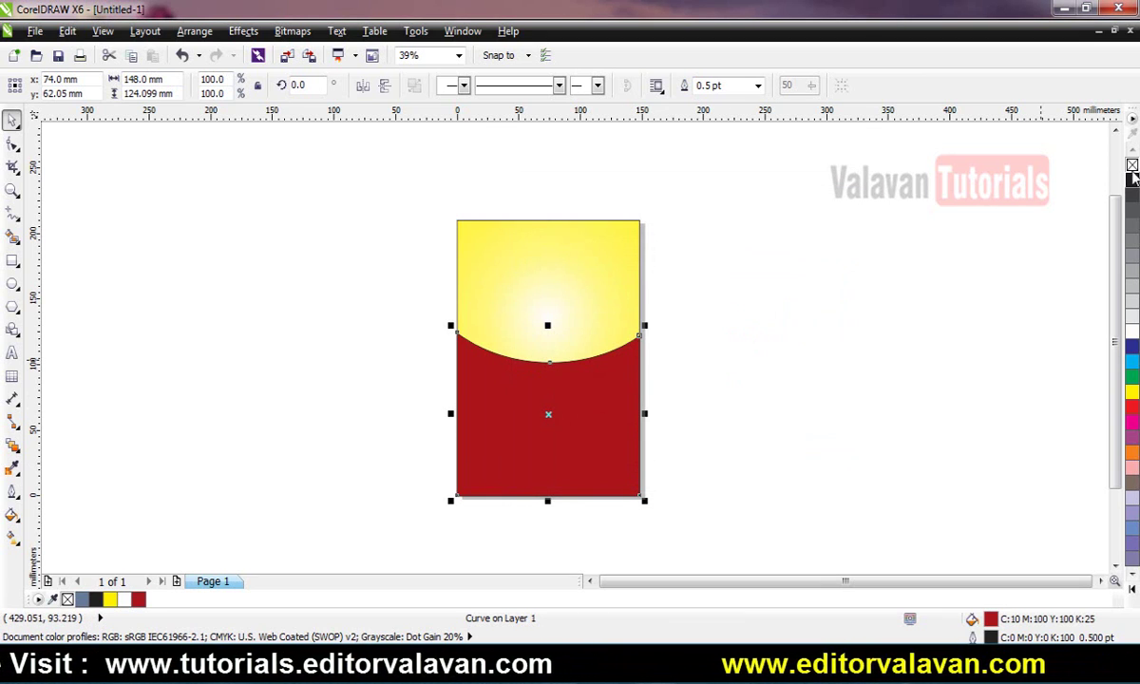
# Remove the outlines from the red curved shape and the yellow gradient rectangle, and clear the selection.
pyautogui.click(1027, 202)
pyautogui.click(628, 285)
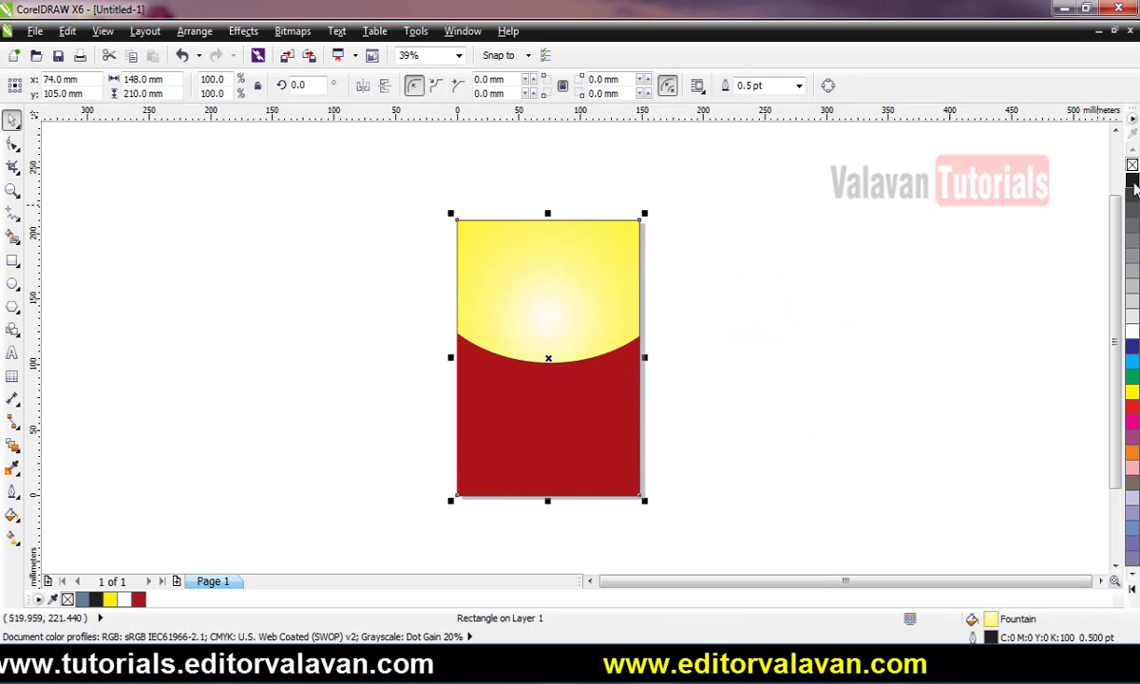
pyautogui.click(803, 89)
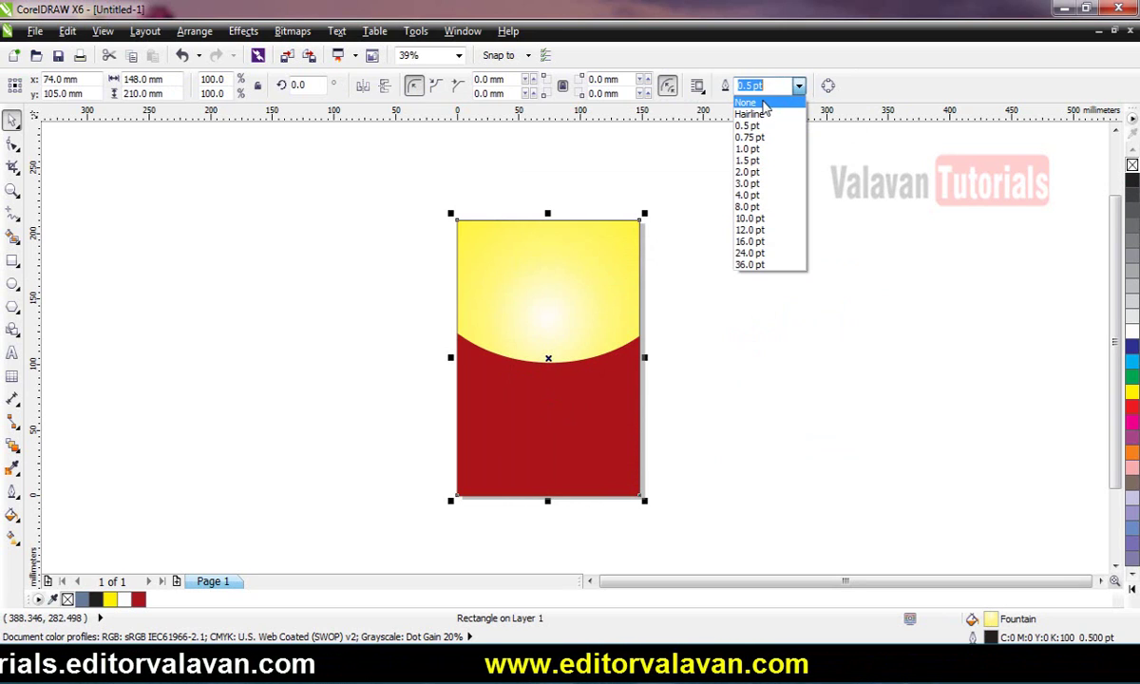
pyautogui.click(755, 98)
pyautogui.click(366, 372)
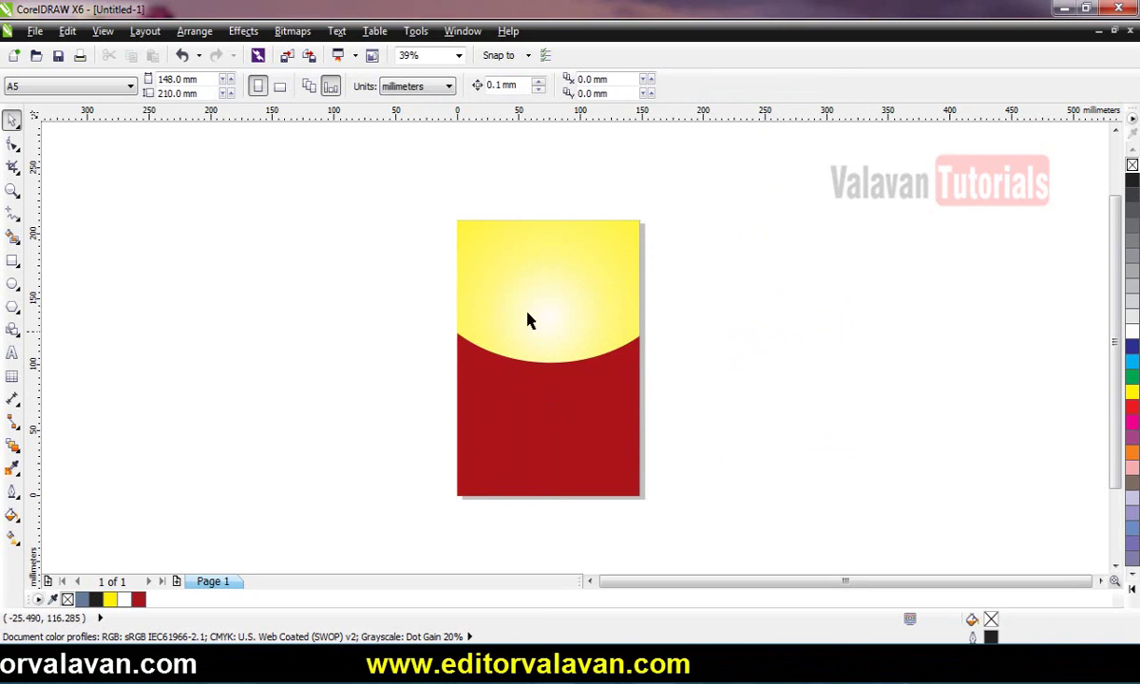
# Switch to Chrome's downloads, open the folder containing 2-2-burger-free-download-png, and bring that image into the CorelDRAW page.
pyautogui.press('z')
pyautogui.moveTo(408, 211); pyautogui.dragTo(700, 512)
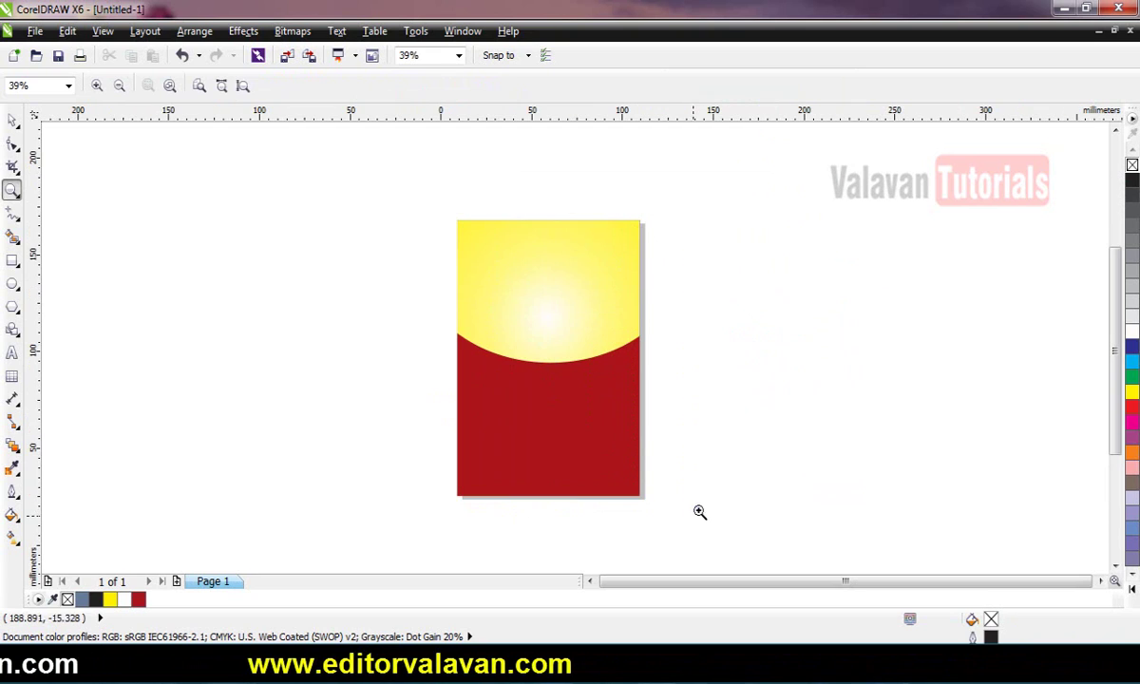
pyautogui.click(35, 31)
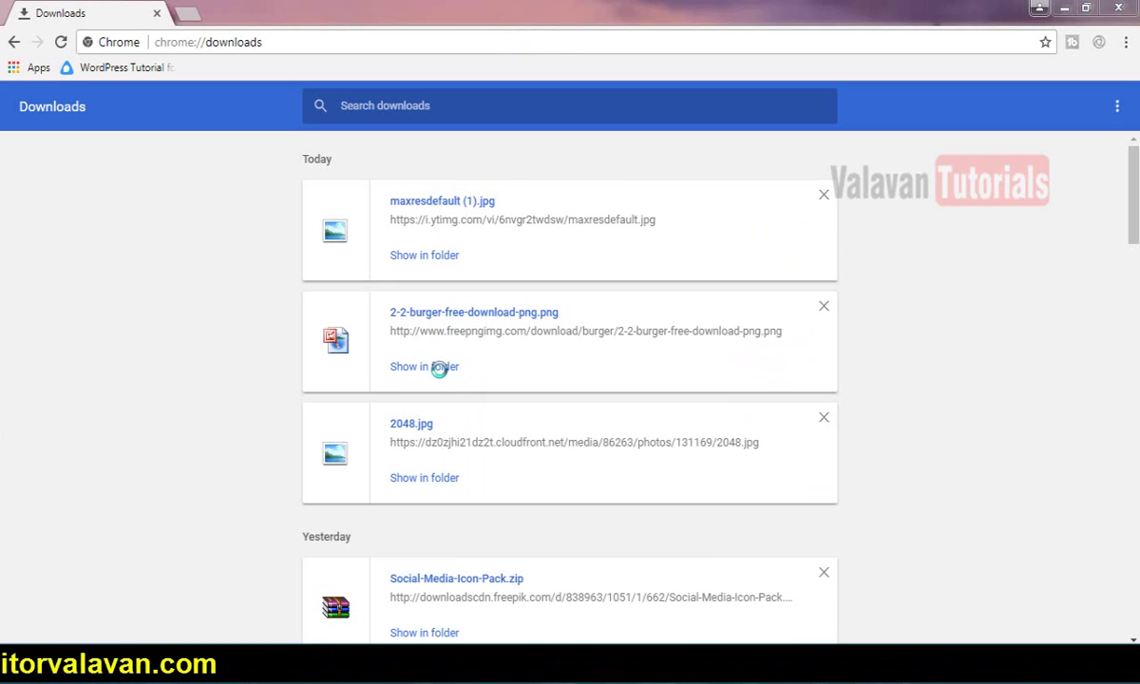
pyautogui.click(435, 368)
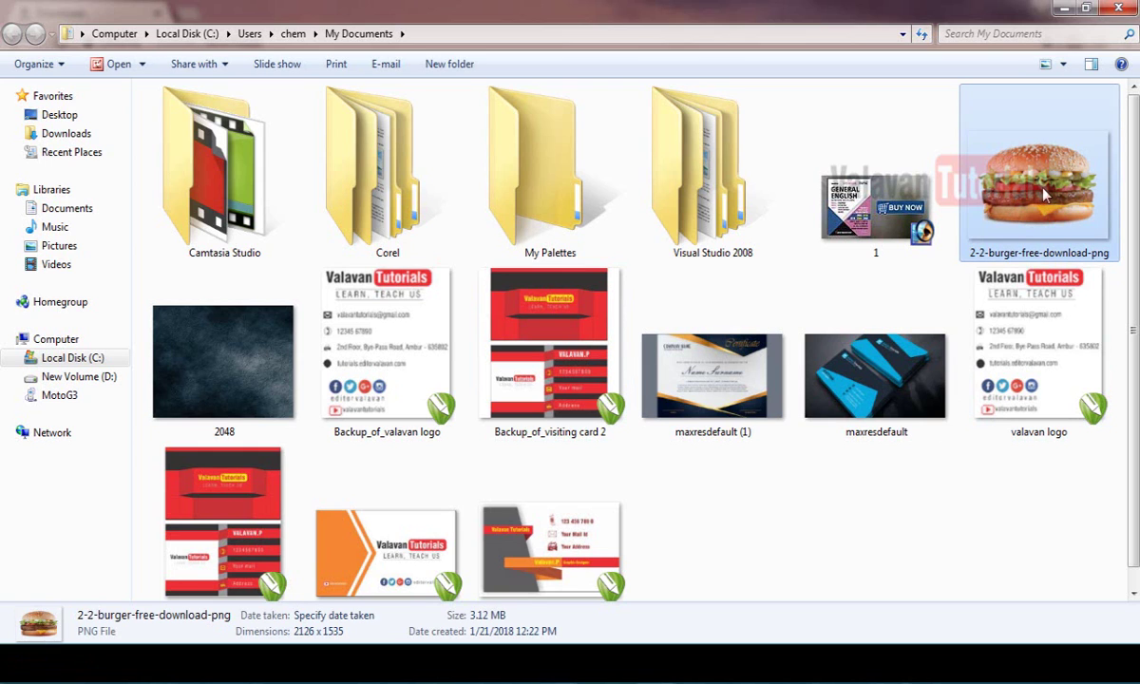
pyautogui.moveTo(1040, 200); pyautogui.dragTo(373, 333)
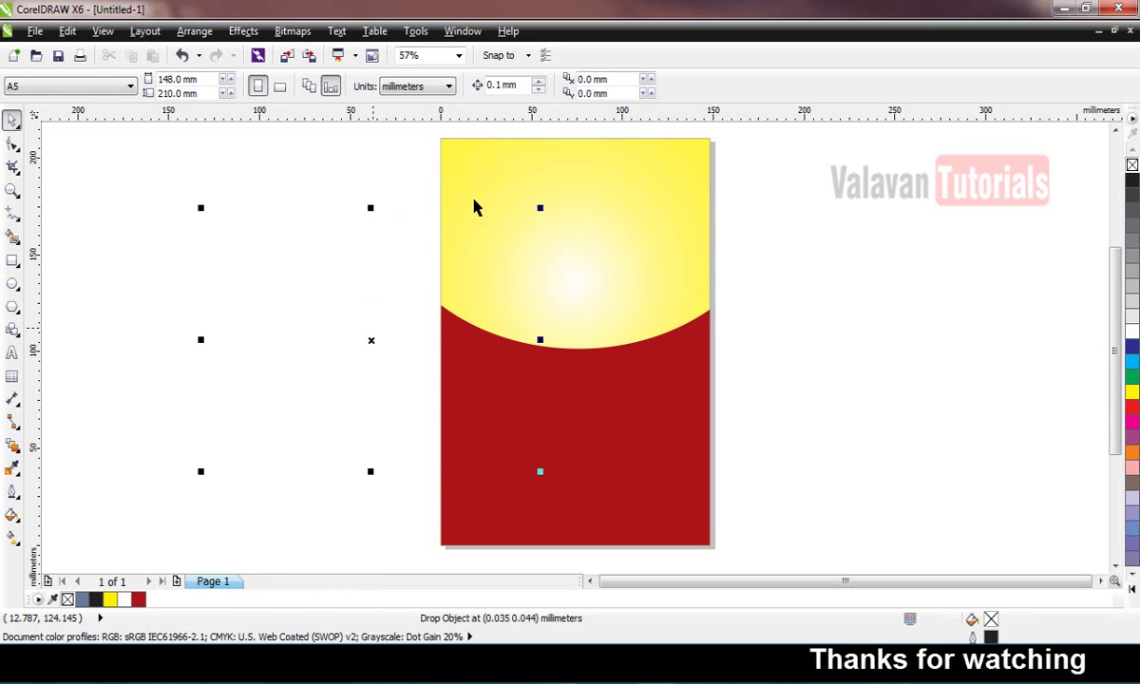
pyautogui.moveTo(475, 207); pyautogui.dragTo(475, 207)
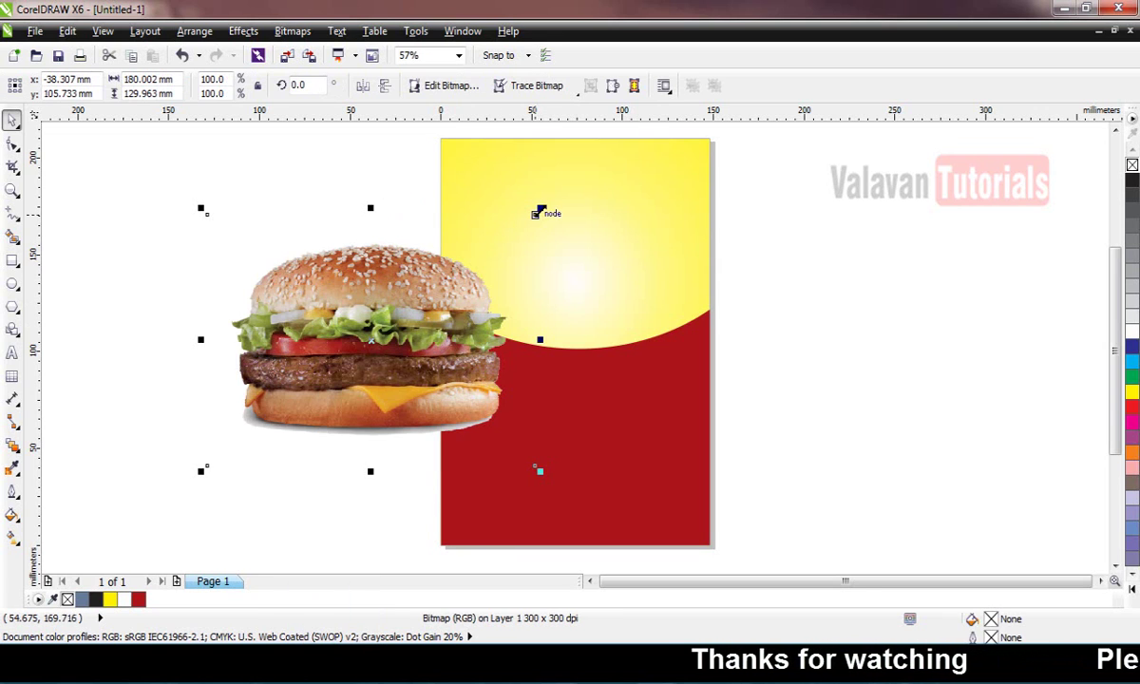
# Place the burger image over the yellow area at about 116 mm wide, centred horizontally on the background rectangle.
pyautogui.moveTo(471, 259); pyautogui.dragTo(402, 313)
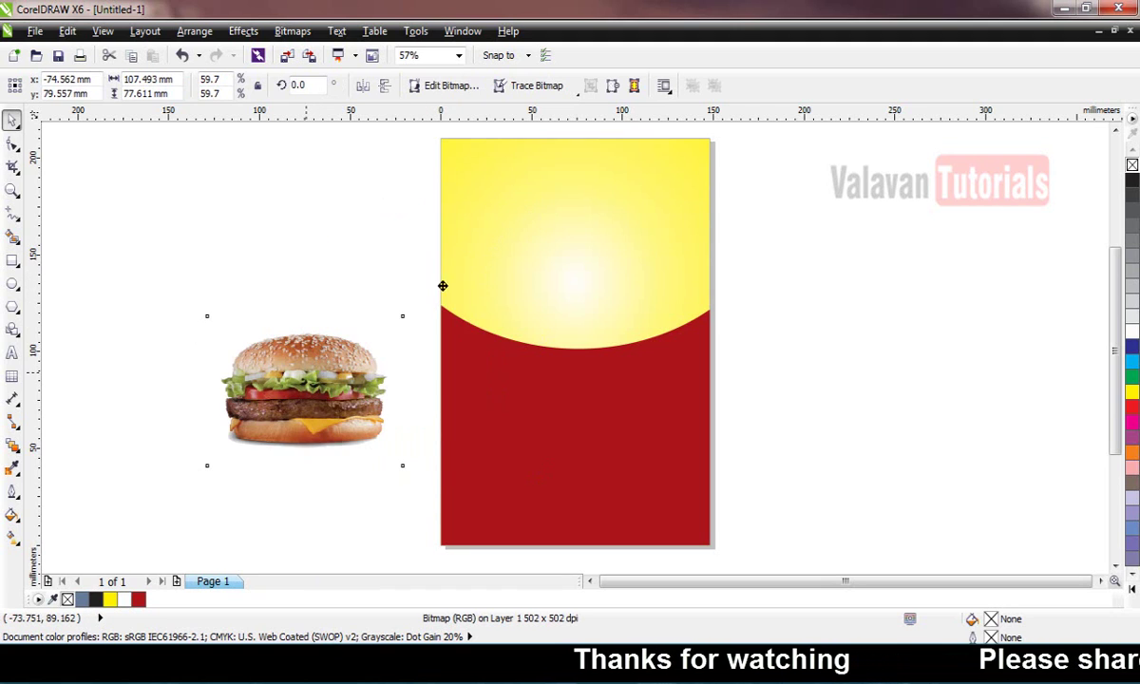
pyautogui.moveTo(316, 366); pyautogui.dragTo(580, 215)
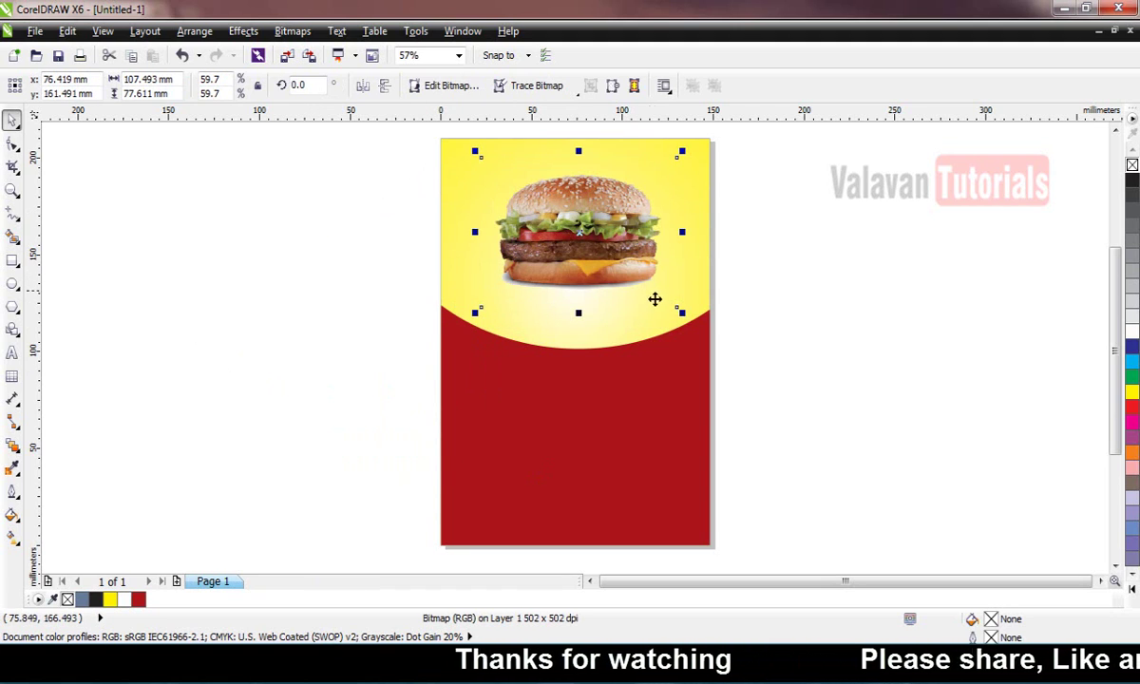
pyautogui.moveTo(677, 309)
pyautogui.mouseDown()
pyautogui.moveTo(701, 318)
pyautogui.moveTo(693, 322)
pyautogui.mouseUp()
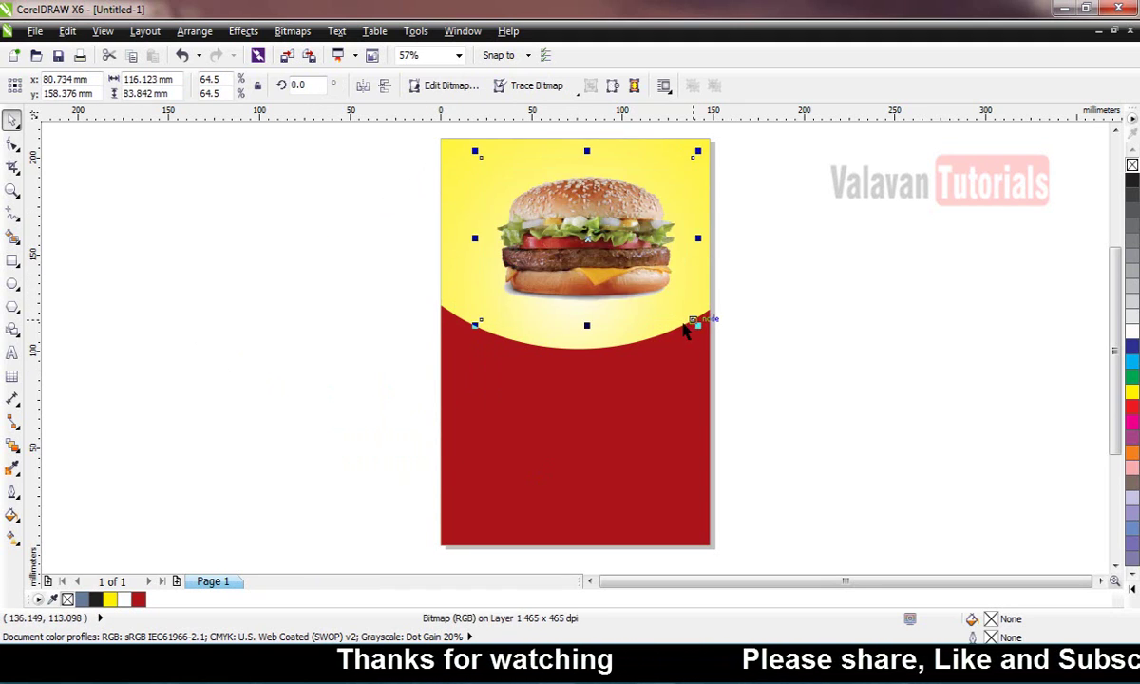
pyautogui.keyDown('shift'); pyautogui.click(700, 287); pyautogui.keyUp('shift')
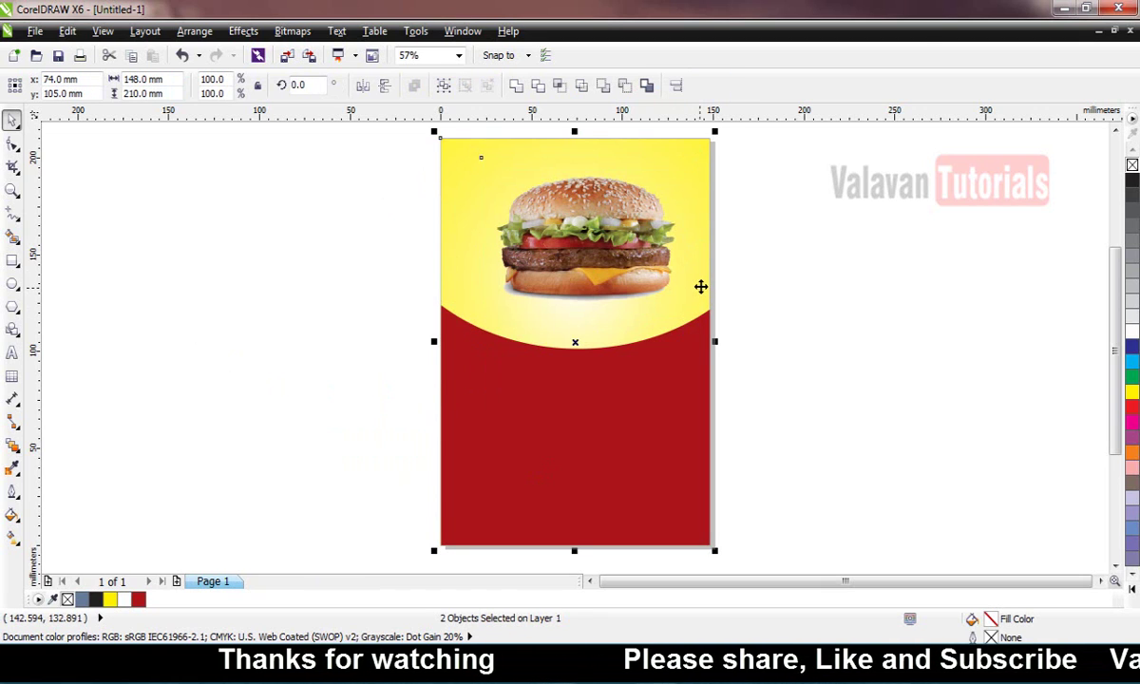
pyautogui.press('c')
pyautogui.click(794, 432)
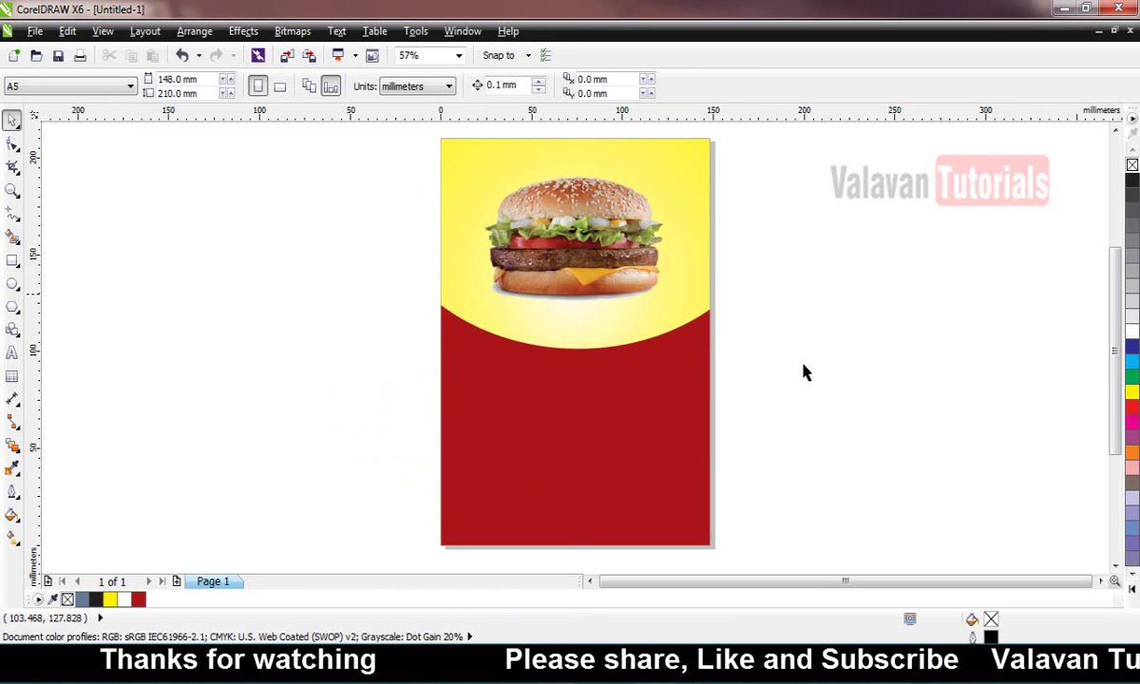
# Enlarge the burger image to about 130 mm wide and centre it horizontally on the yellow background again.
pyautogui.press('F2')
pyautogui.moveTo(829, 412); pyautogui.dragTo(381, 111)
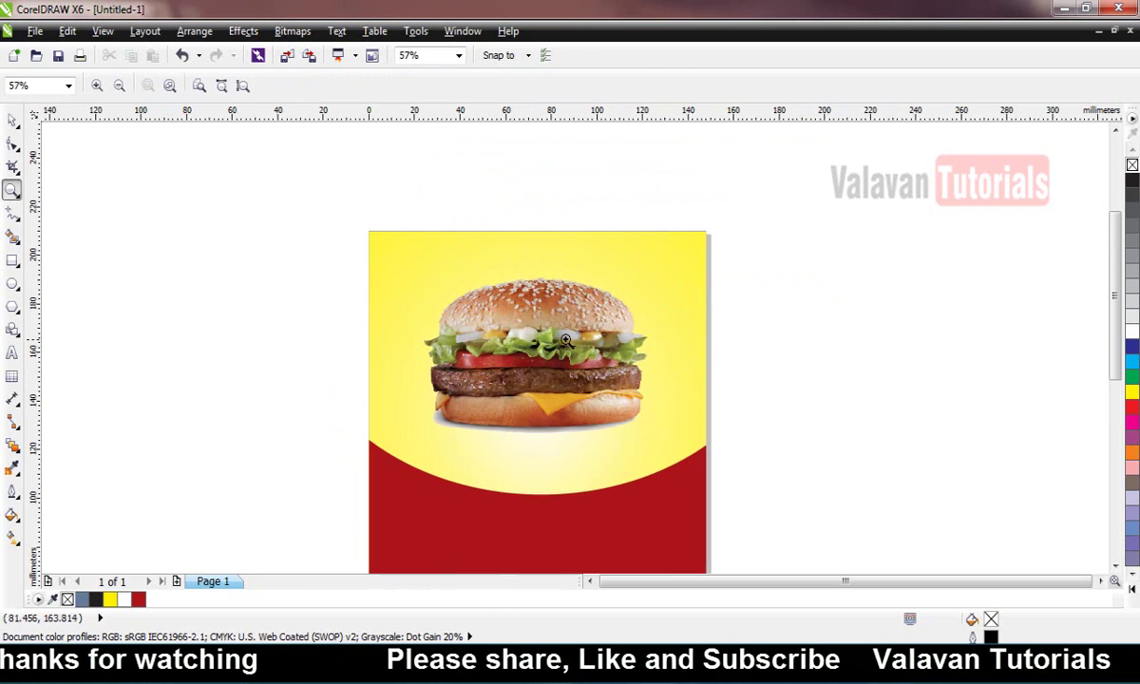
pyautogui.moveTo(323, 199); pyautogui.dragTo(697, 463)
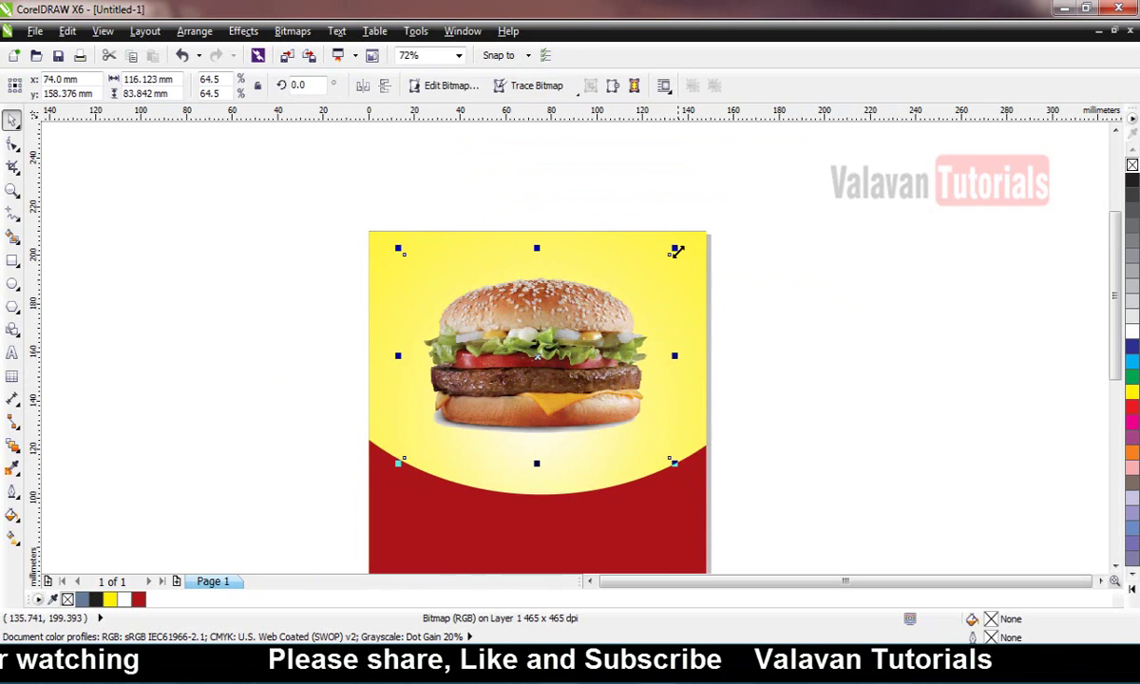
pyautogui.moveTo(675, 248); pyautogui.dragTo(704, 246)
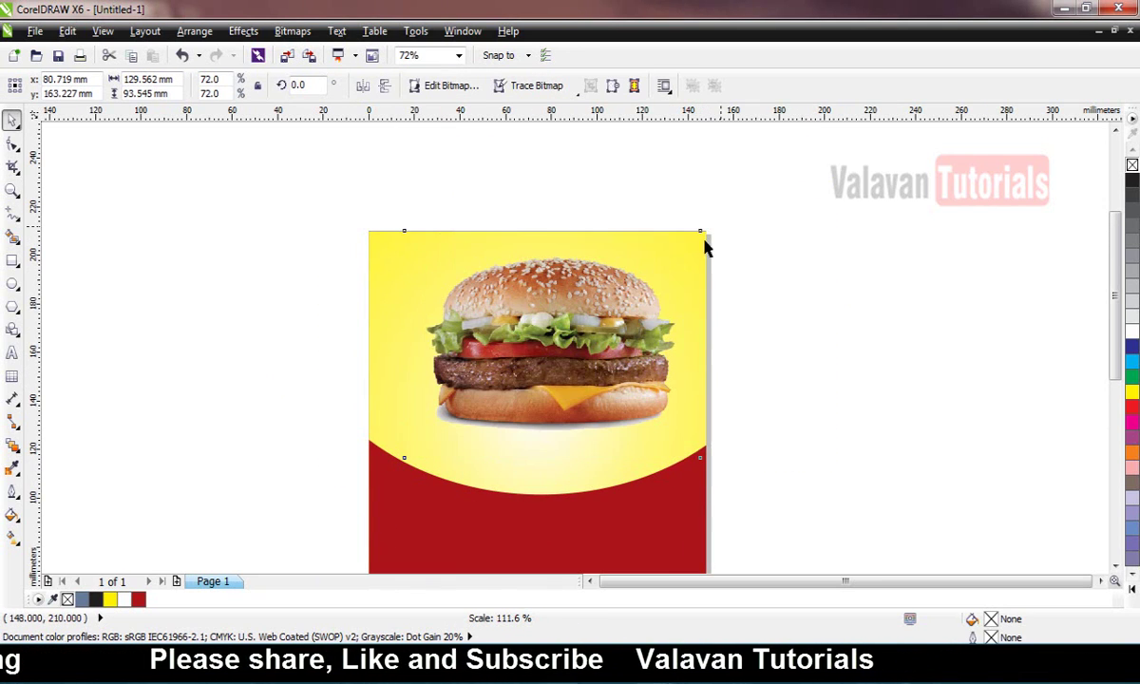
pyautogui.keyDown('shift'); pyautogui.click(381, 378); pyautogui.keyUp('shift')
pyautogui.press('c')
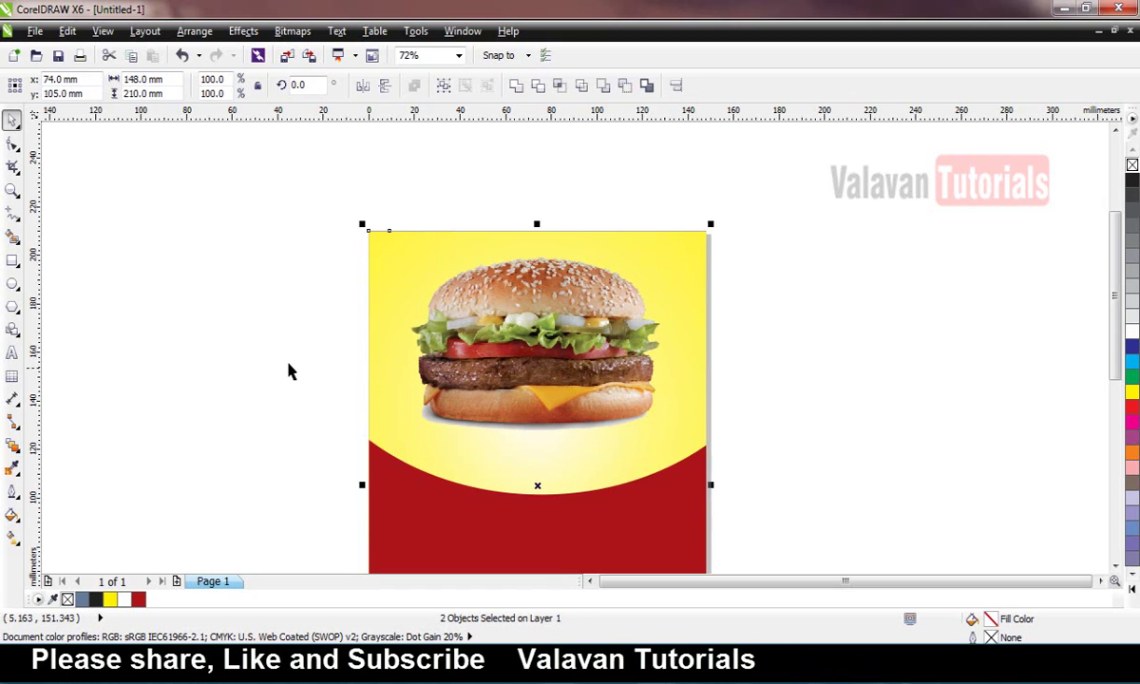
pyautogui.click(537, 375)
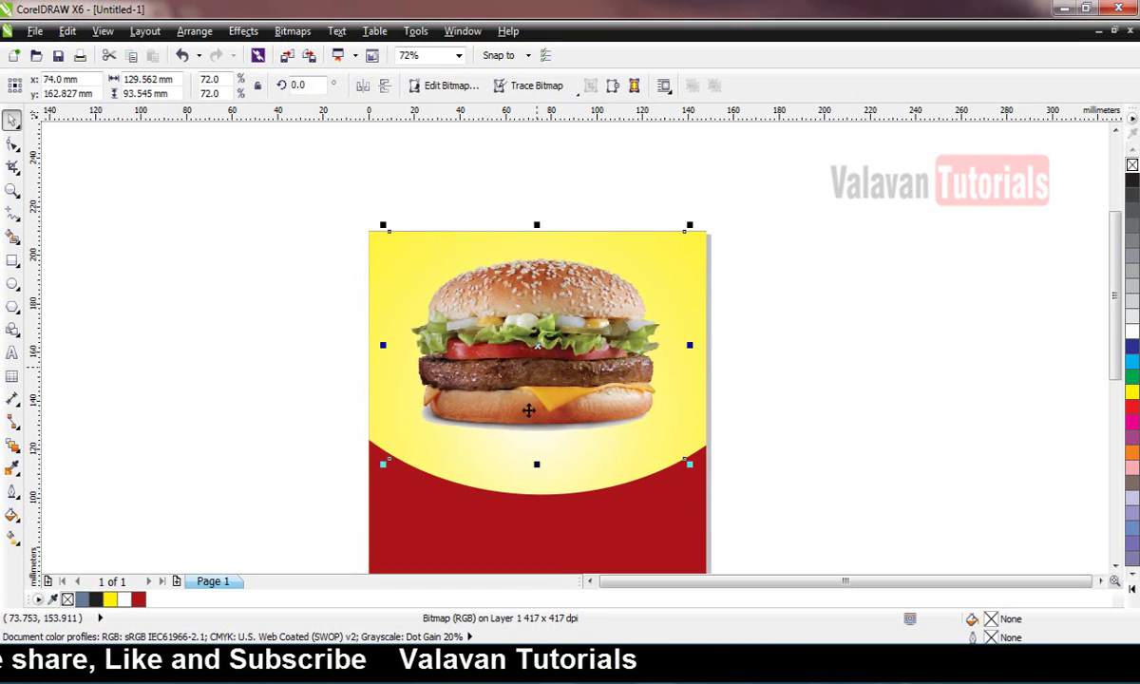
# Duplicate the dark red curved shape in place and fill the copy with red, C 0, M 100, Y 100, K 0.
pyautogui.click(468, 507)
pyautogui.scroll(-2, 516, 445)
pyautogui.press('super')
pyautogui.press('super')
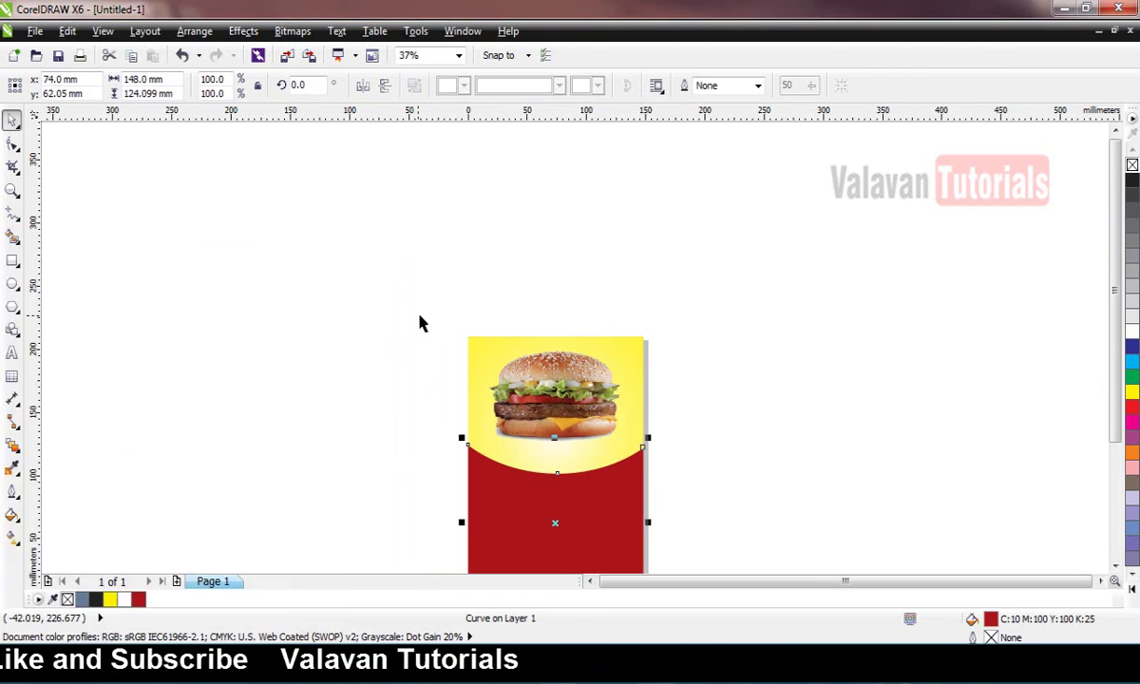
pyautogui.press('z')
pyautogui.moveTo(408, 299); pyautogui.dragTo(788, 557)
pyautogui.press('space')
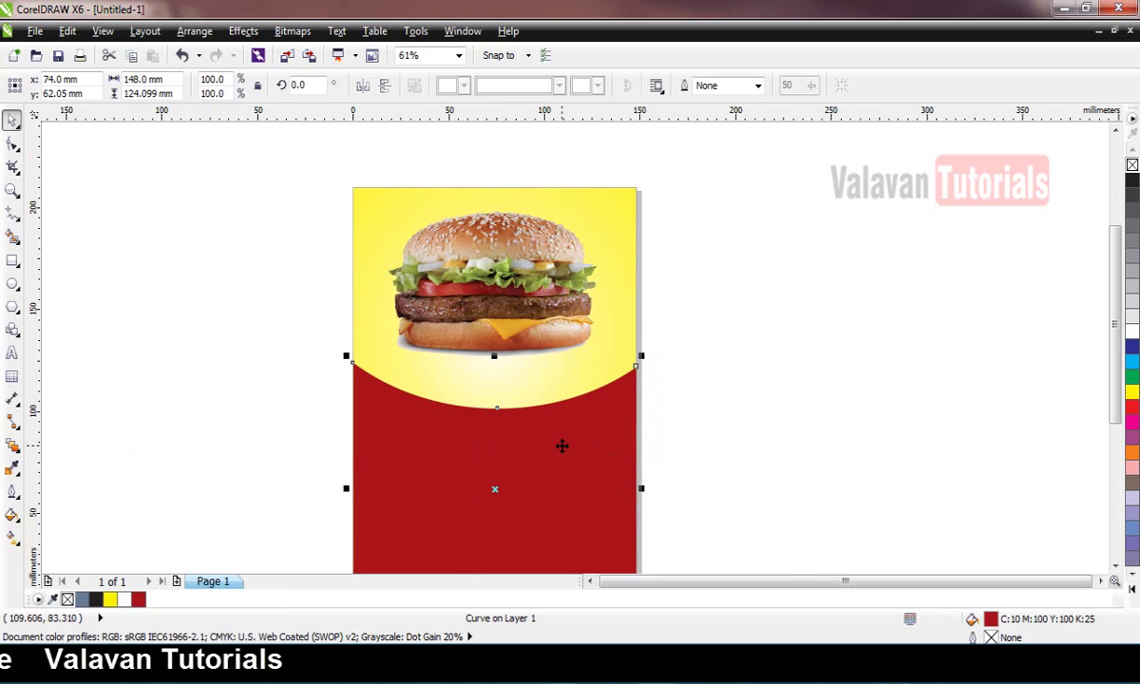
pyautogui.click(1132, 412)
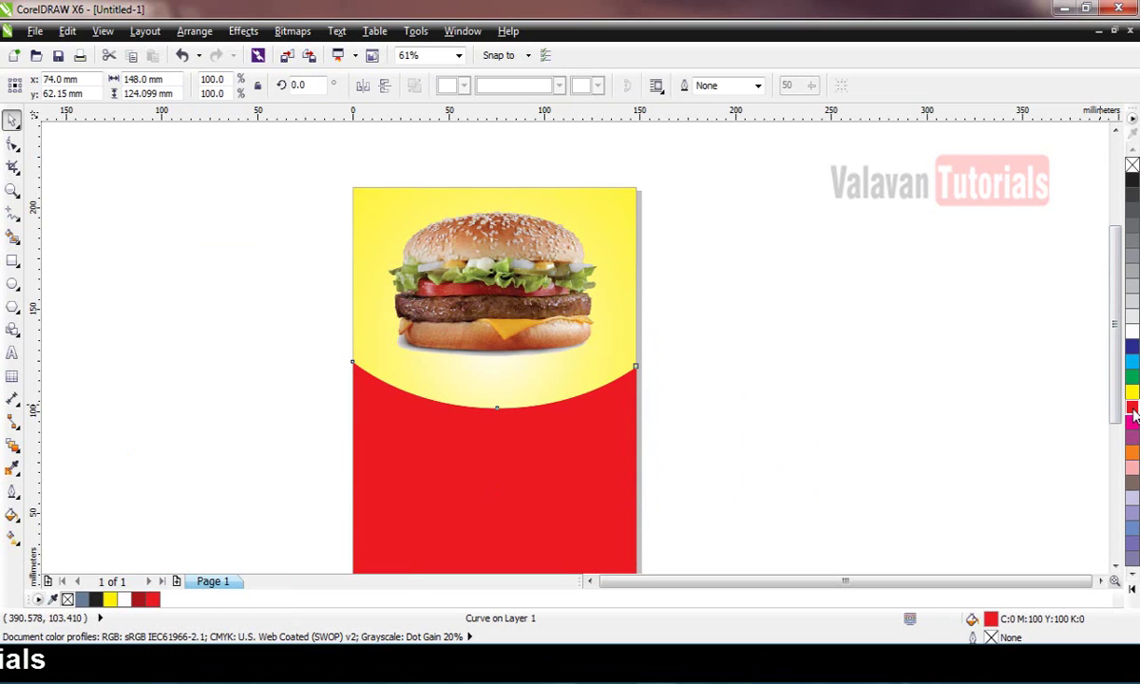
# Send the bright red copy behind the dark red shape and nudge it up to Y 63.55 mm as a thin border.
pyautogui.hotkey('ctrl', 'z')
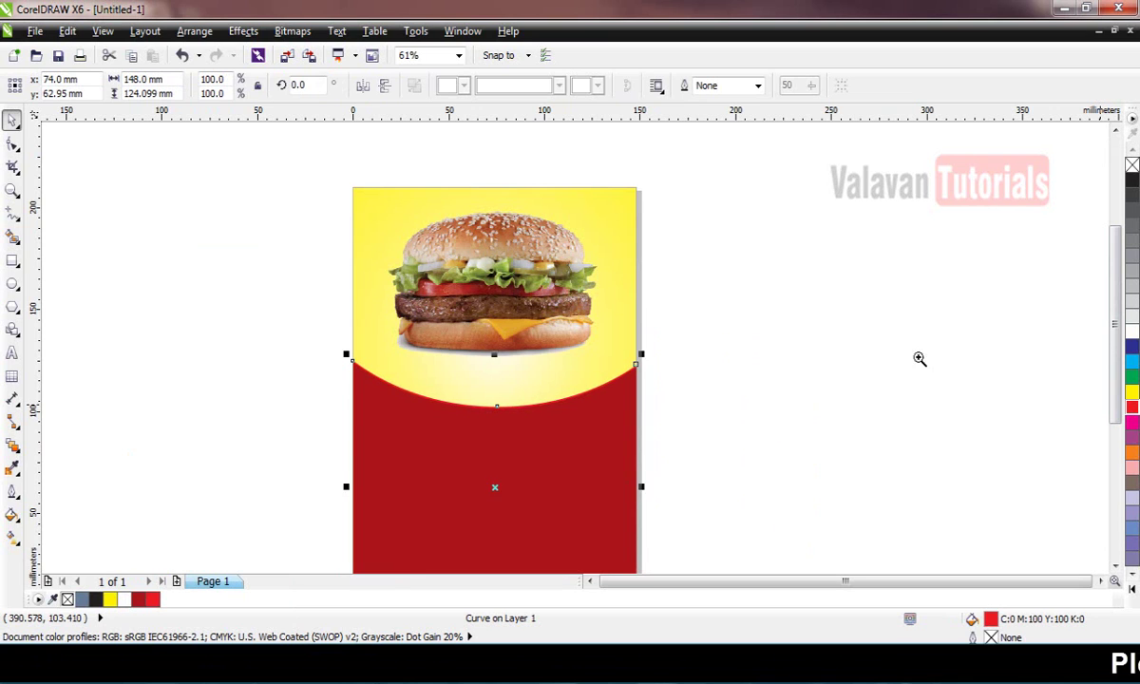
pyautogui.moveTo(308, 333); pyautogui.dragTo(577, 430)
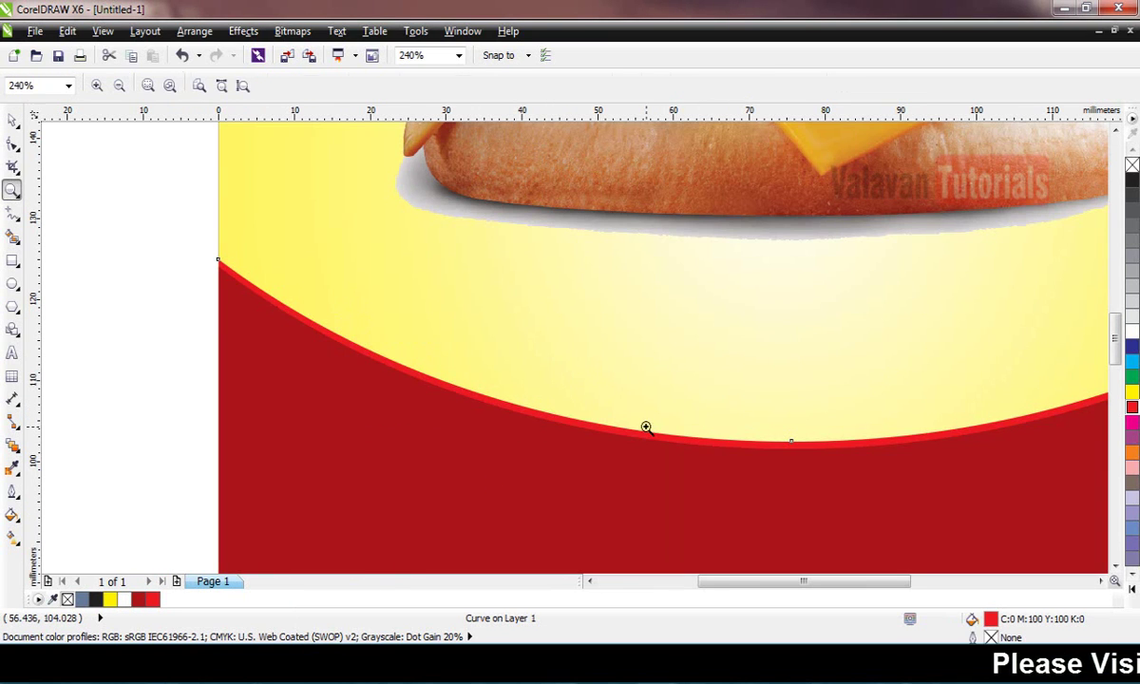
pyautogui.press('space')
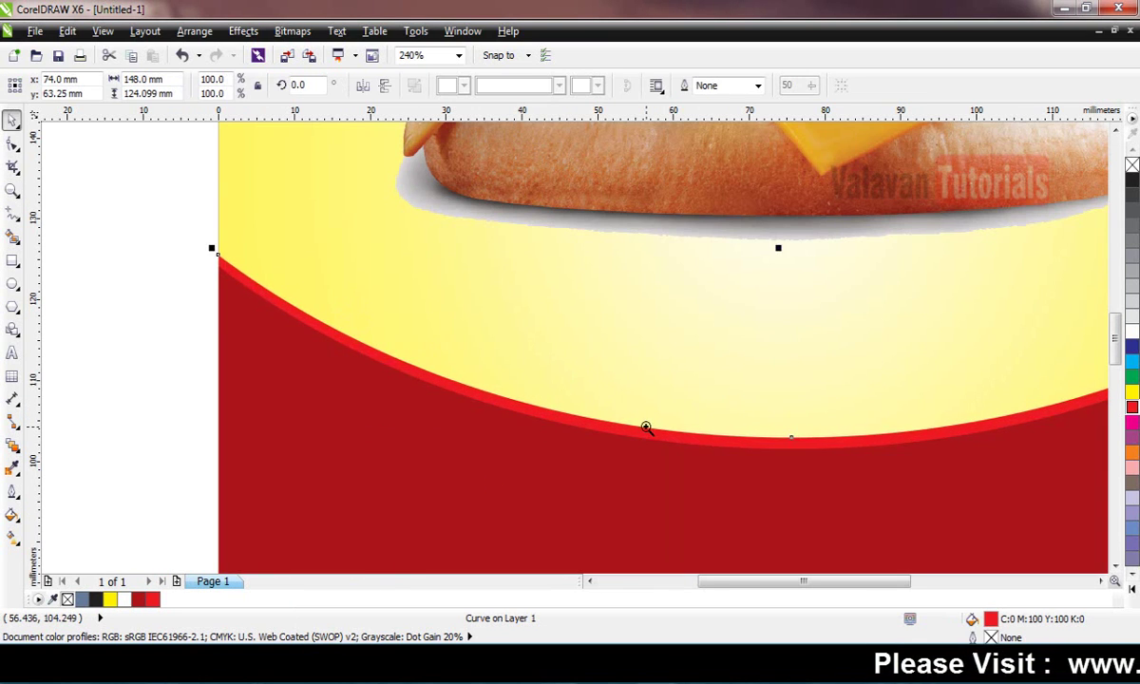
pyautogui.press('Up')
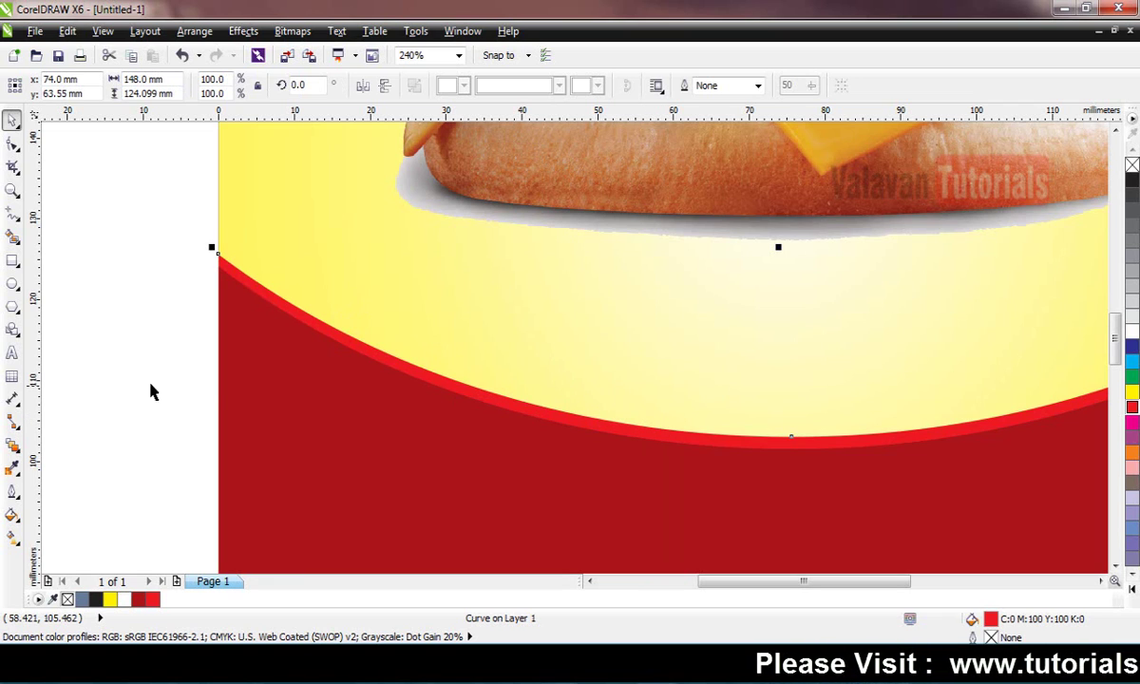
pyautogui.click(104, 353)
# Add a drop shadow to the dark red curved shape, cast upward over the yellow area.
pyautogui.click(398, 425)
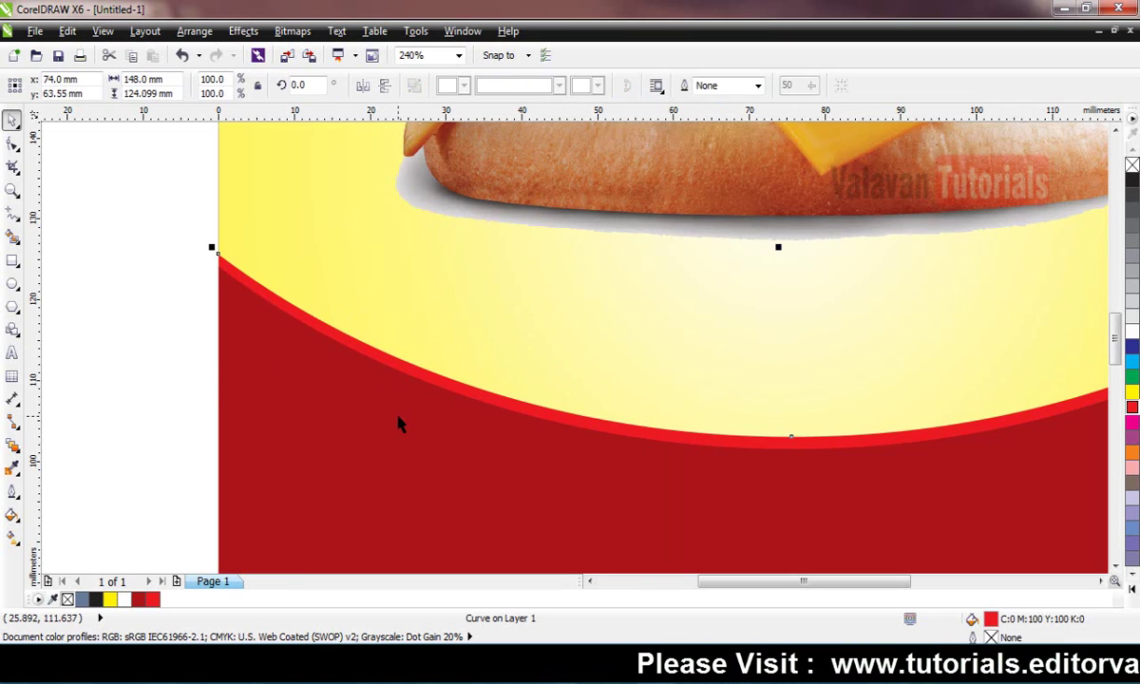
pyautogui.click(397, 416)
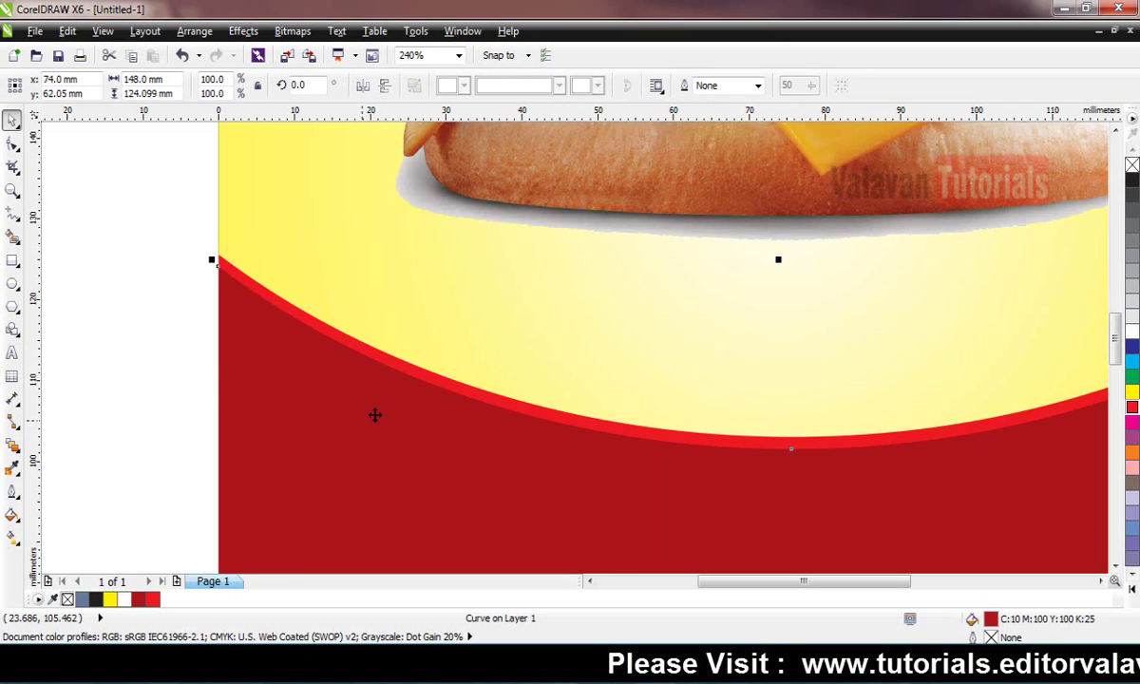
pyautogui.click(12, 449)
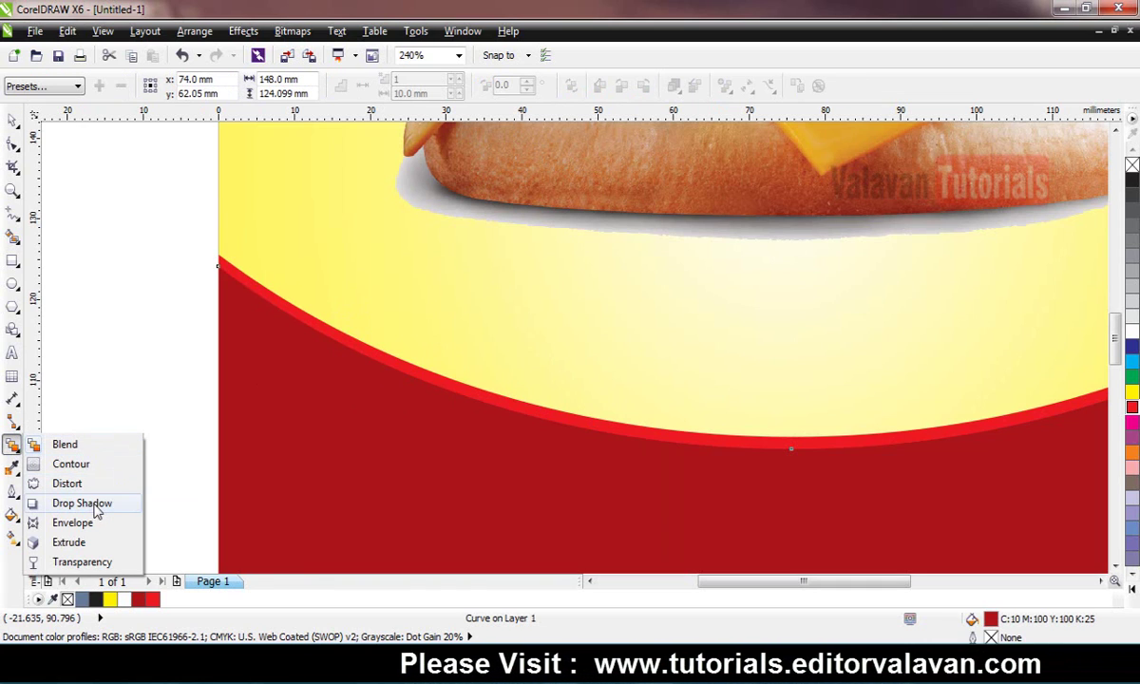
pyautogui.click(95, 503)
pyautogui.scroll(-3, 843, 531)
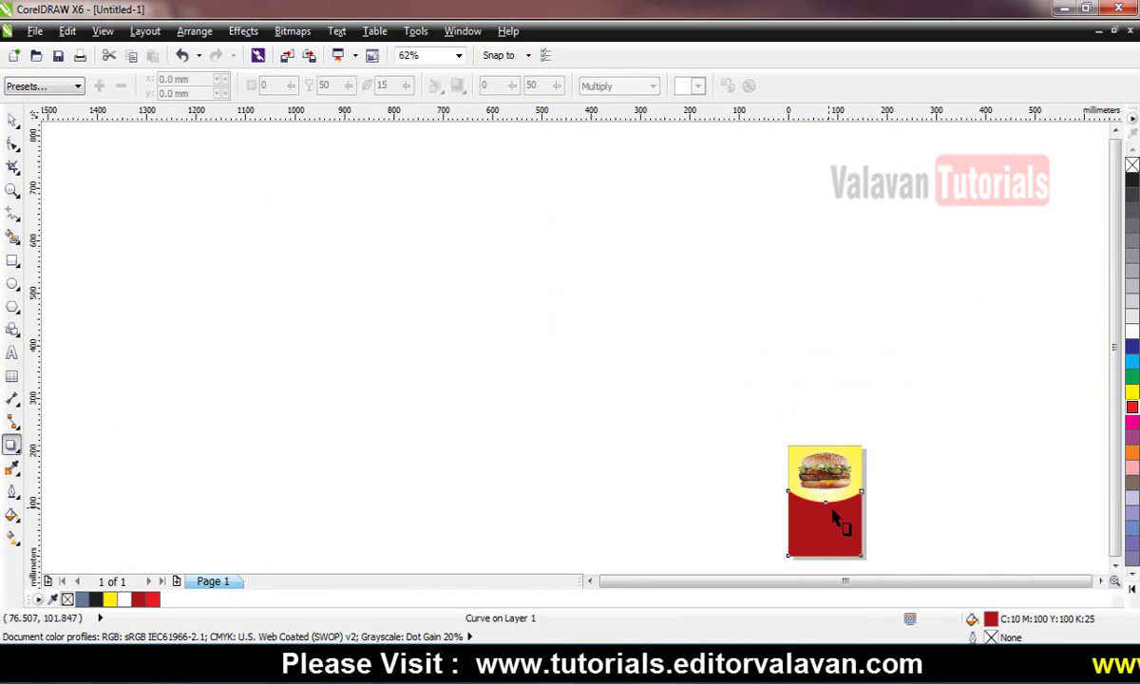
pyautogui.moveTo(824, 496); pyautogui.dragTo(788, 479)
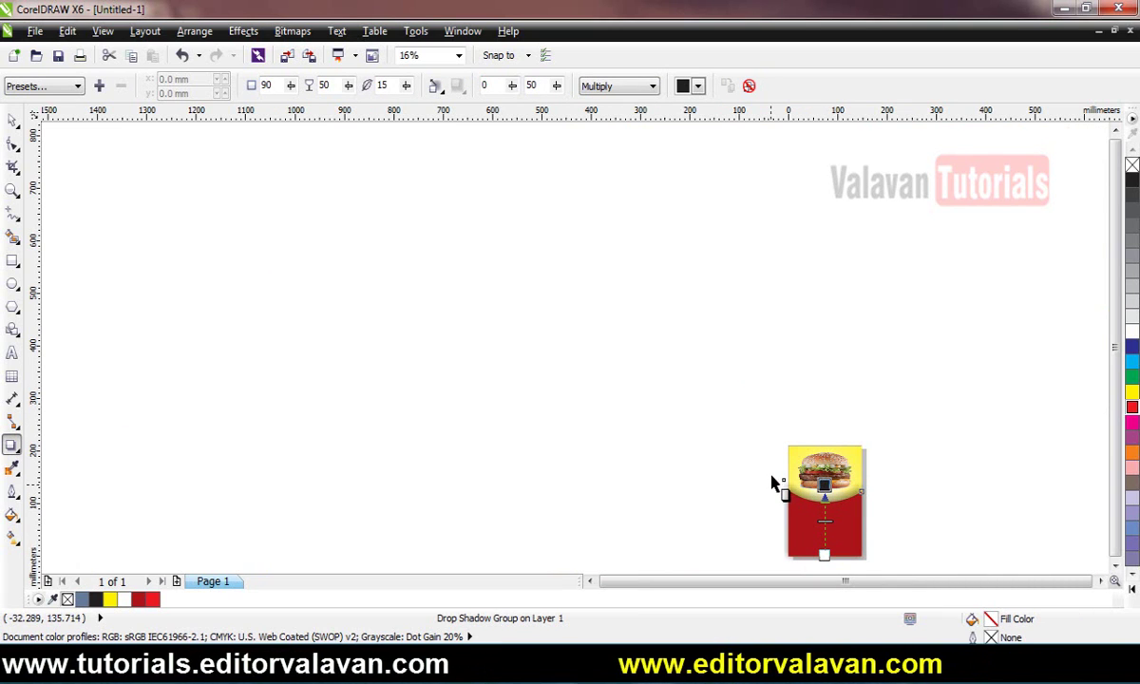
# Shorten the dark red shape's drop shadow so it ends just below the burger, keeping black as its colour.
pyautogui.press('z')
pyautogui.scroll(5, 848, 513)
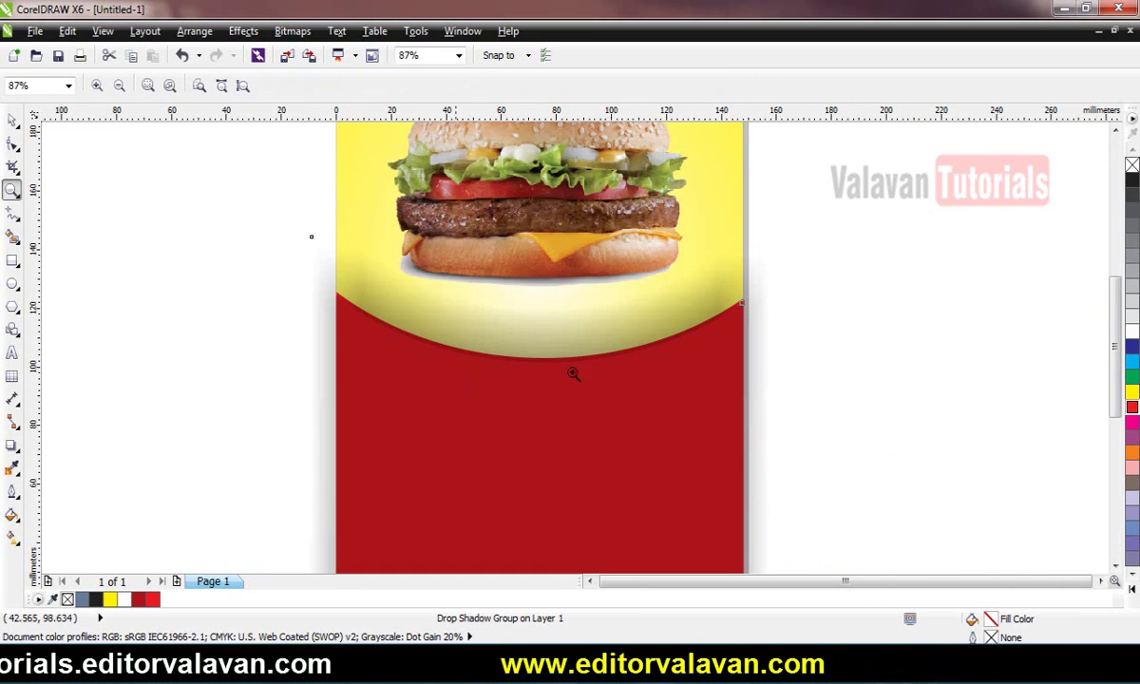
pyautogui.press('space')
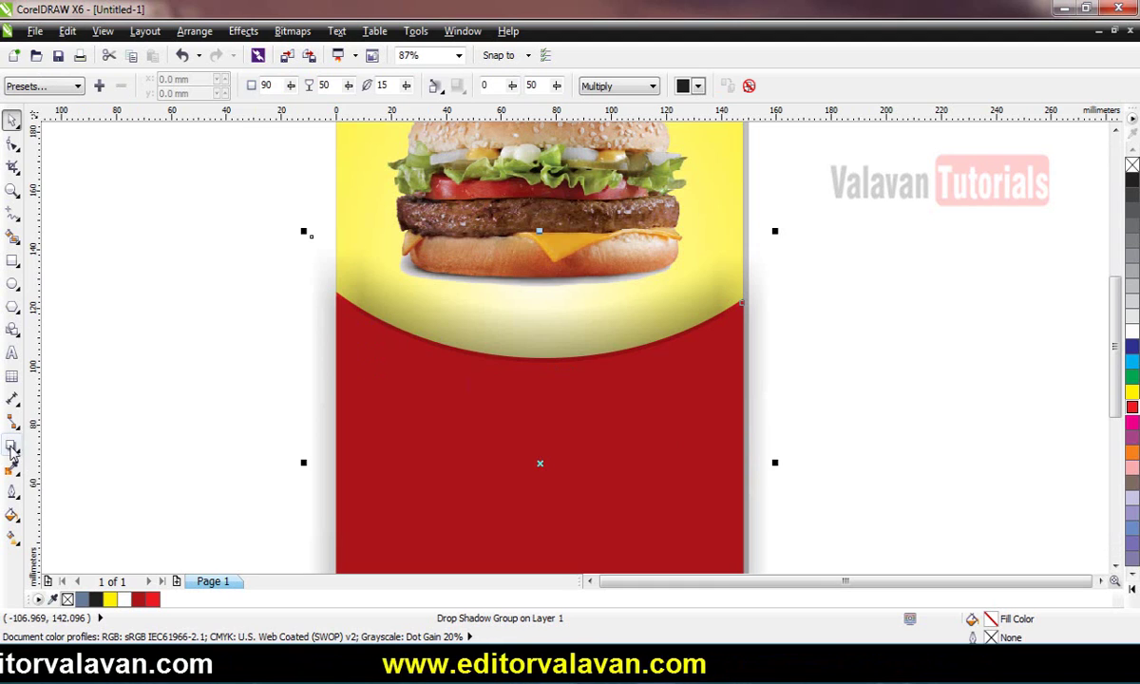
pyautogui.click(11, 446)
pyautogui.moveTo(540, 308)
pyautogui.mouseDown()
pyautogui.moveTo(534, 333)
pyautogui.moveTo(540, 292)
pyautogui.mouseUp()
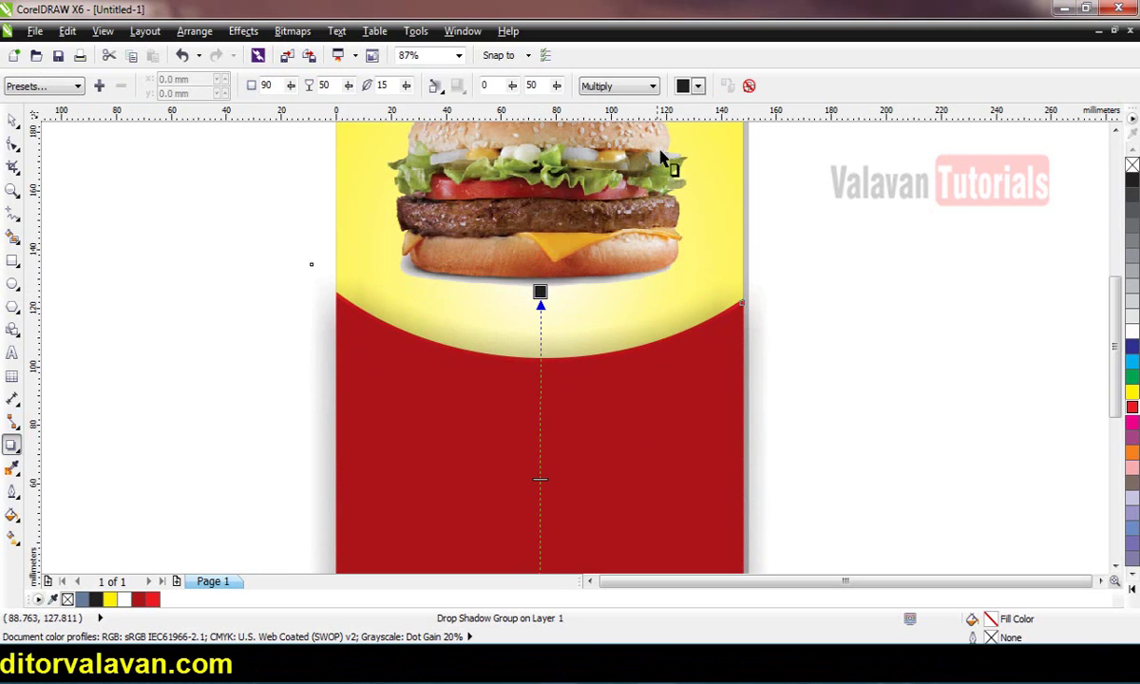
pyautogui.click(697, 87)
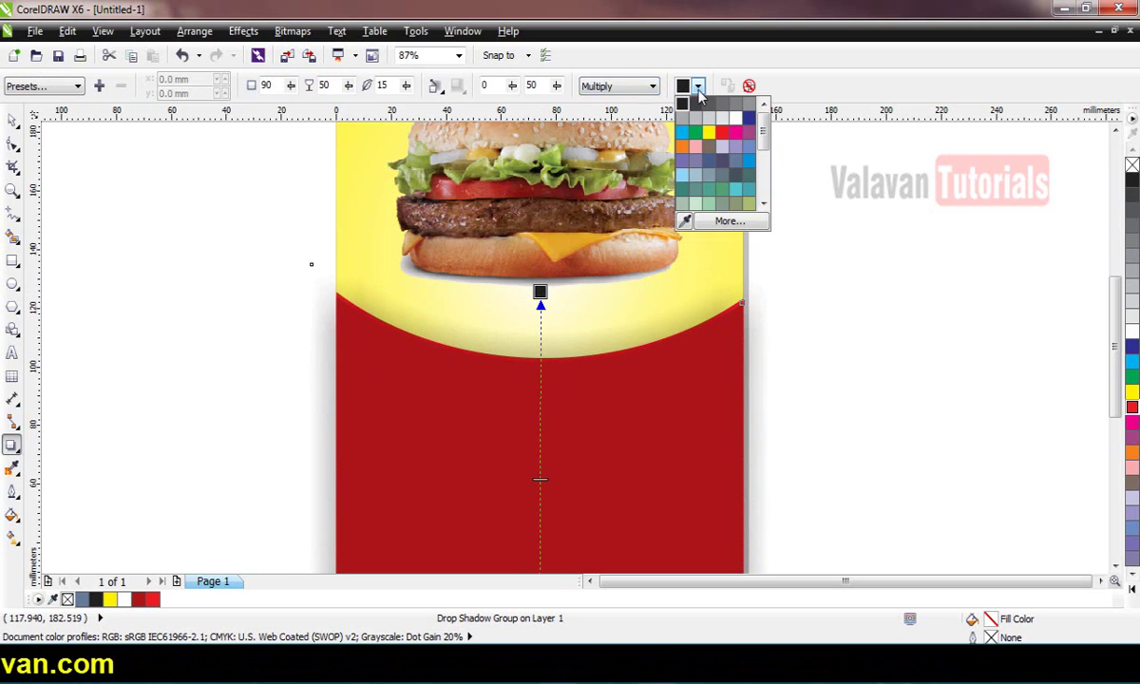
pyautogui.click(688, 97)
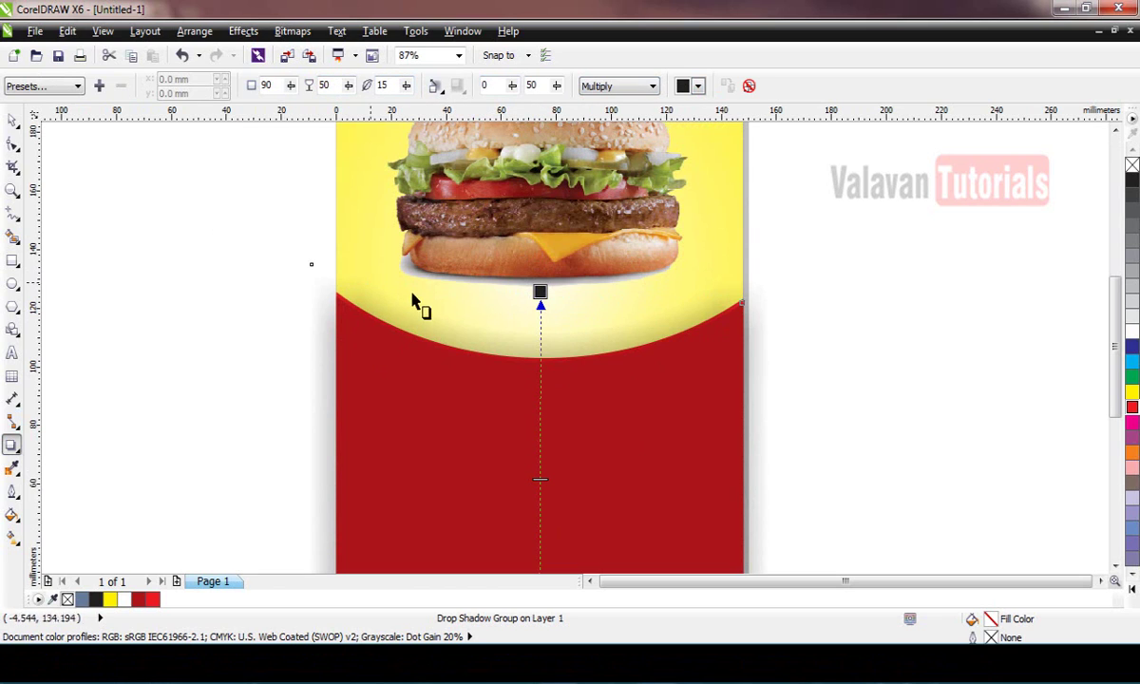
pyautogui.press('z')
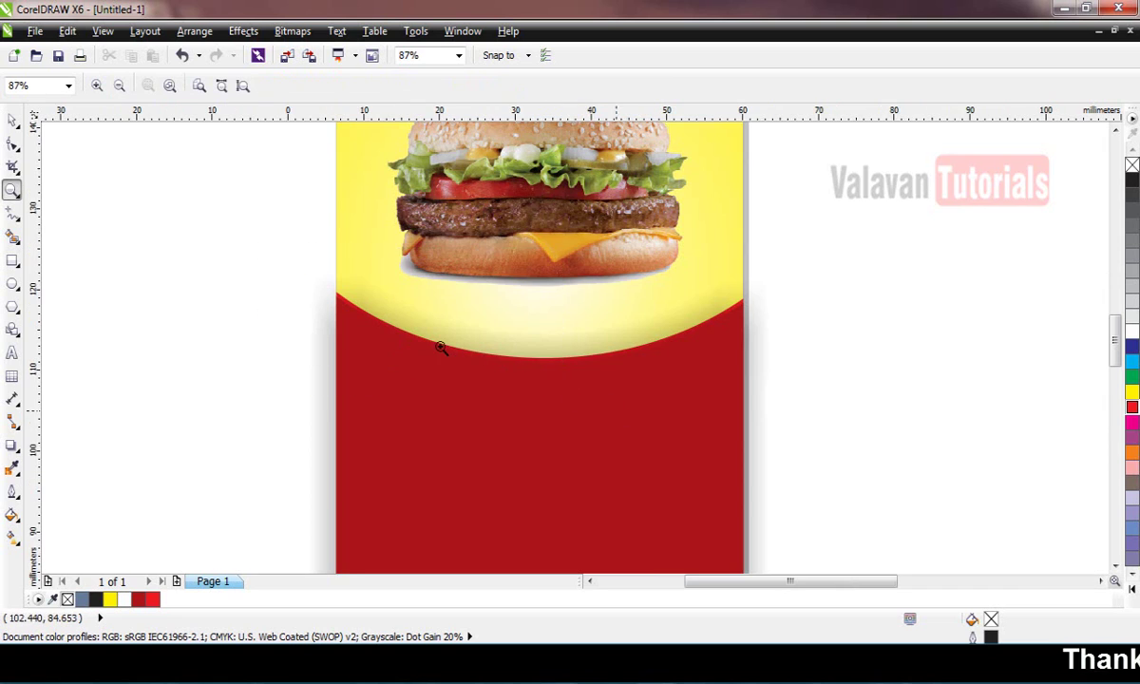
pyautogui.click(432, 344)
pyautogui.press('space')
pyautogui.scroll(-3, 574, 368)
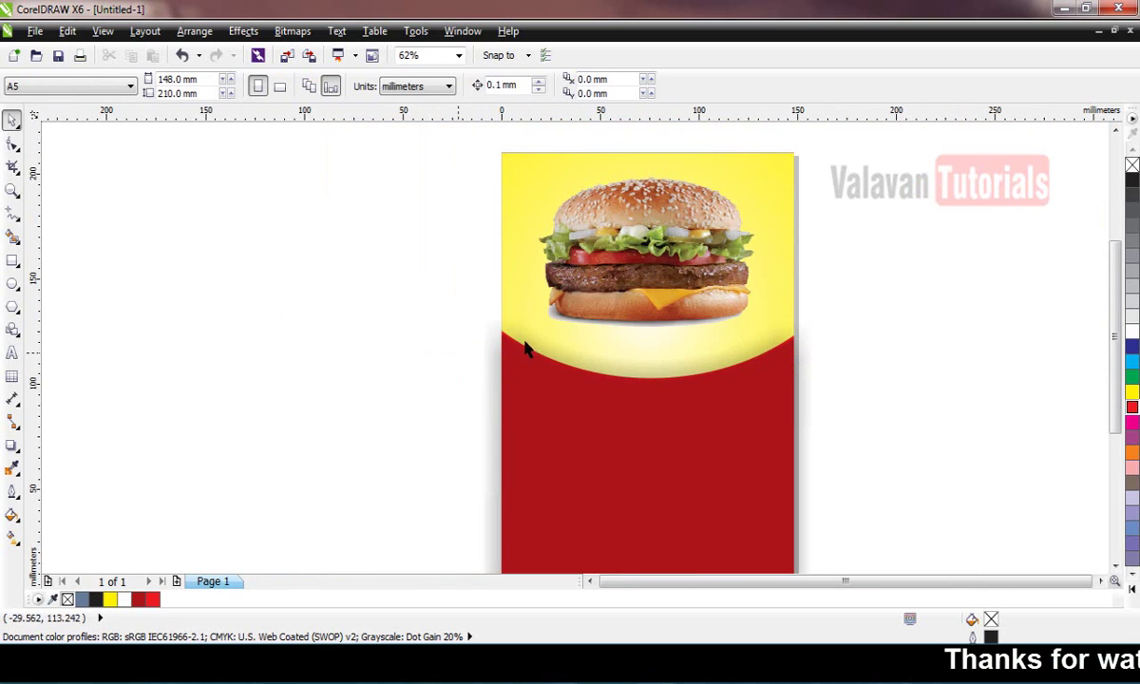
pyautogui.scroll(1, 456, 331)
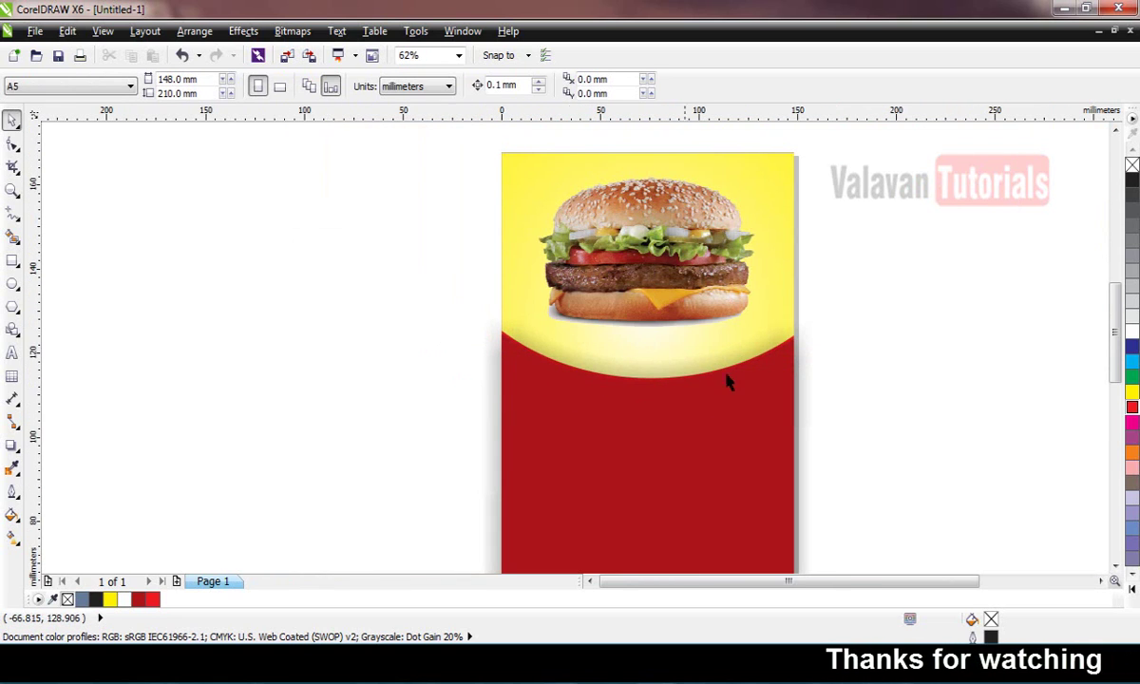
# Draw a circle about 31 mm across over the dark red curve's left edge, fill it with red and remove its outline.
pyautogui.scroll(-2, 659, 345)
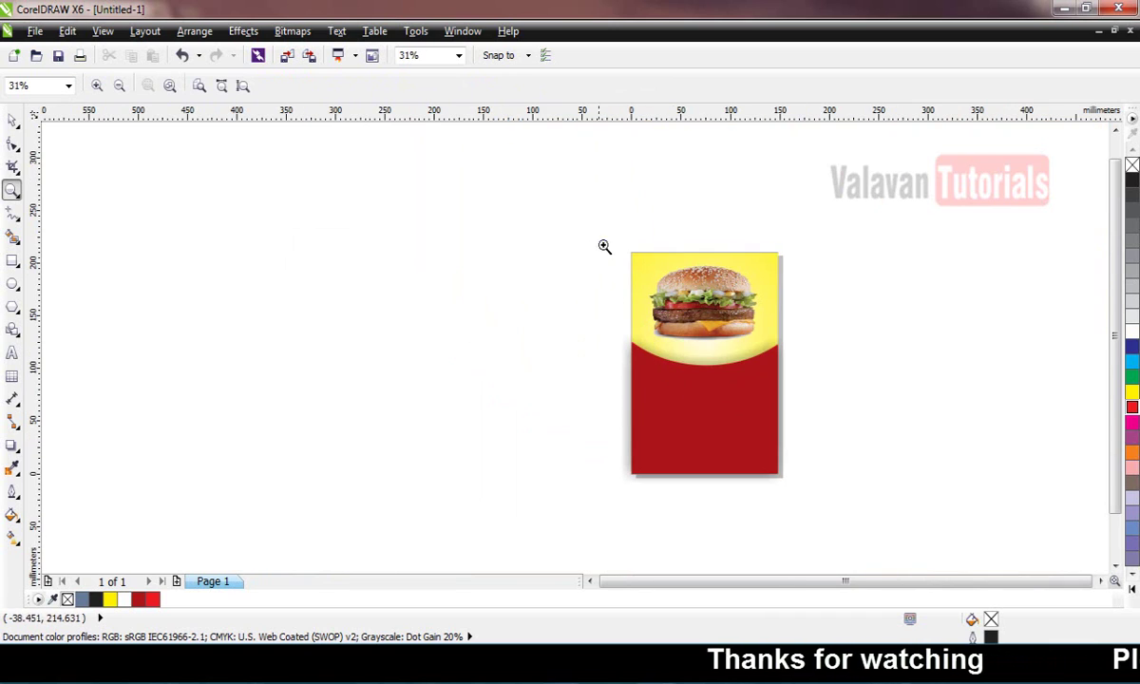
pyautogui.scroll(2, 855, 334)
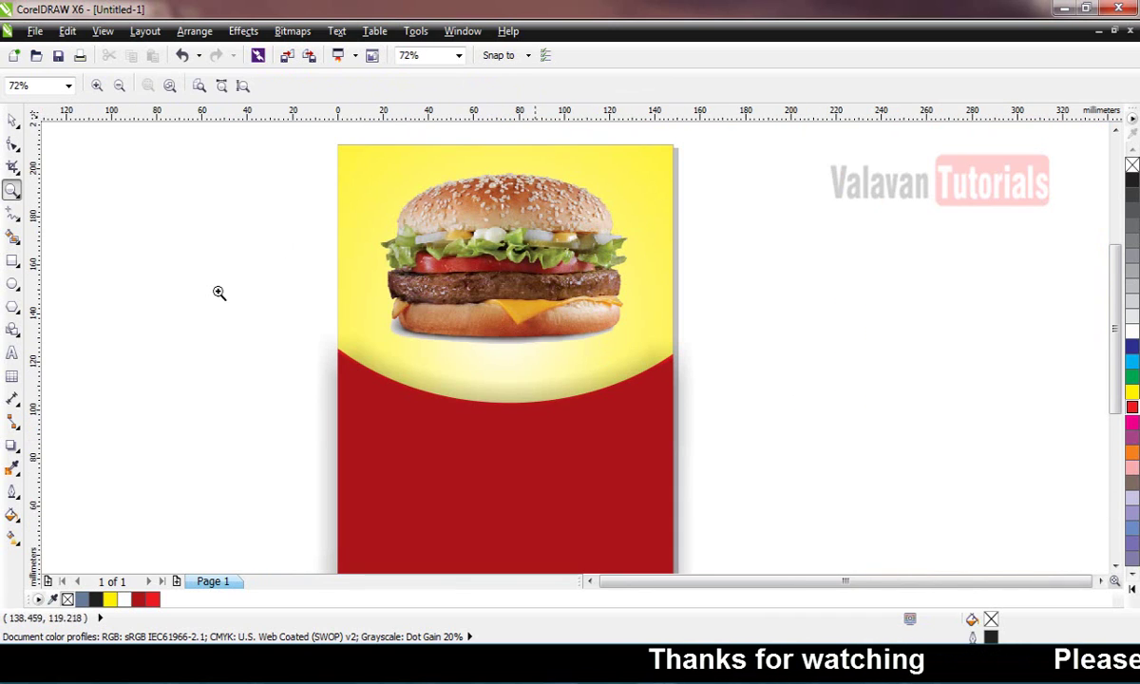
pyautogui.click(12, 284)
pyautogui.moveTo(361, 339); pyautogui.dragTo(392, 380)
pyautogui.press('space')
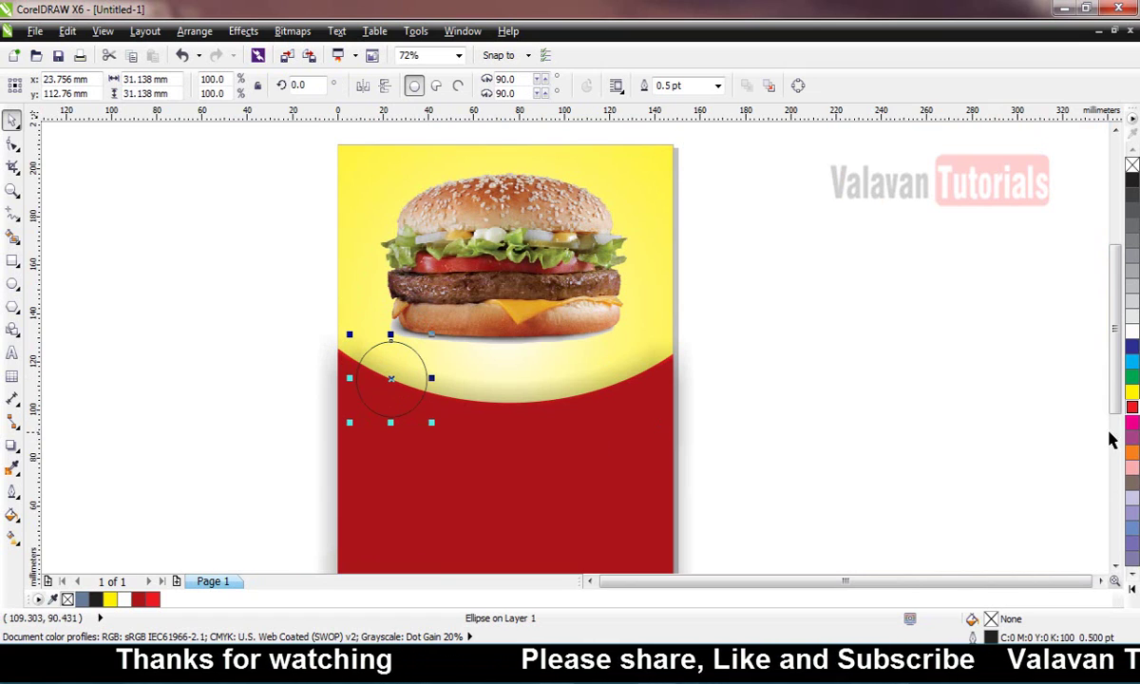
pyautogui.click(1132, 407)
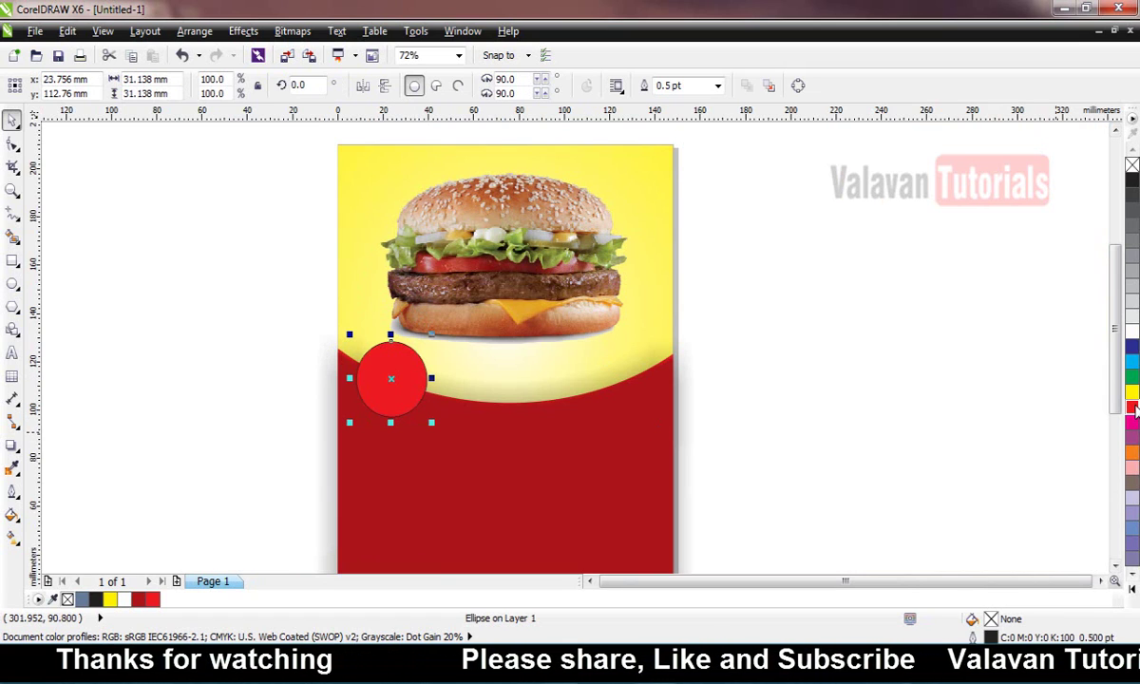
pyautogui.rightClick(1132, 165)
pyautogui.click(847, 376)
# Give the red circle a white outline with a width of 1.0 pt.
pyautogui.scroll(-2, 843, 375)
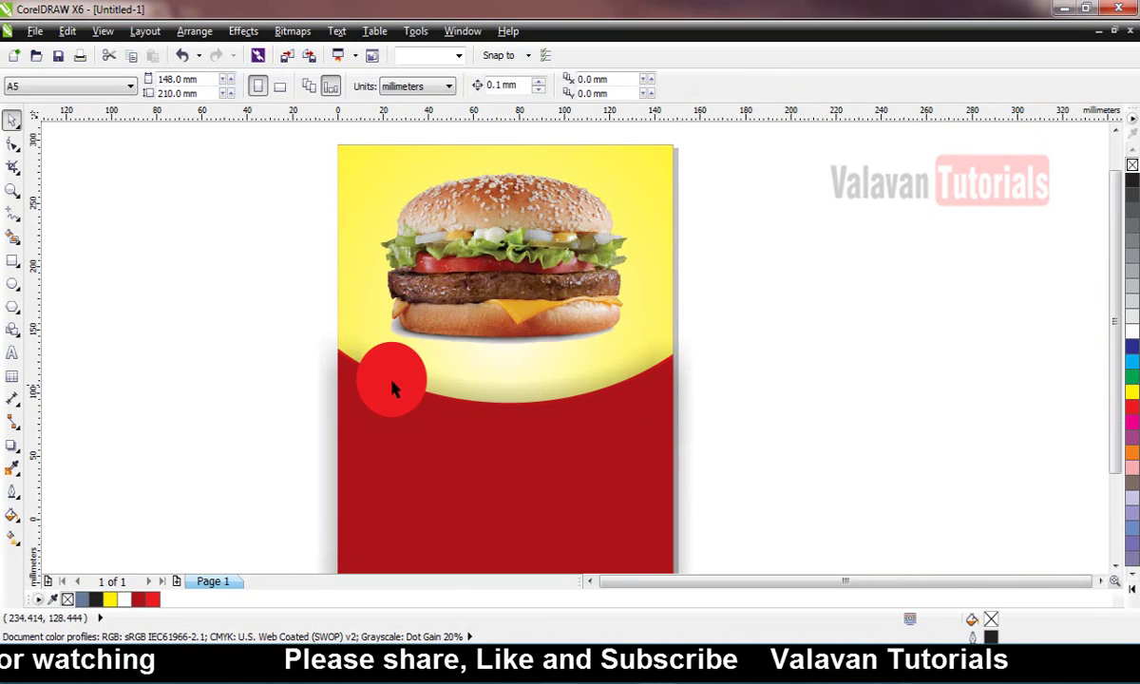
pyautogui.press('z')
pyautogui.moveTo(541, 323); pyautogui.dragTo(789, 496)
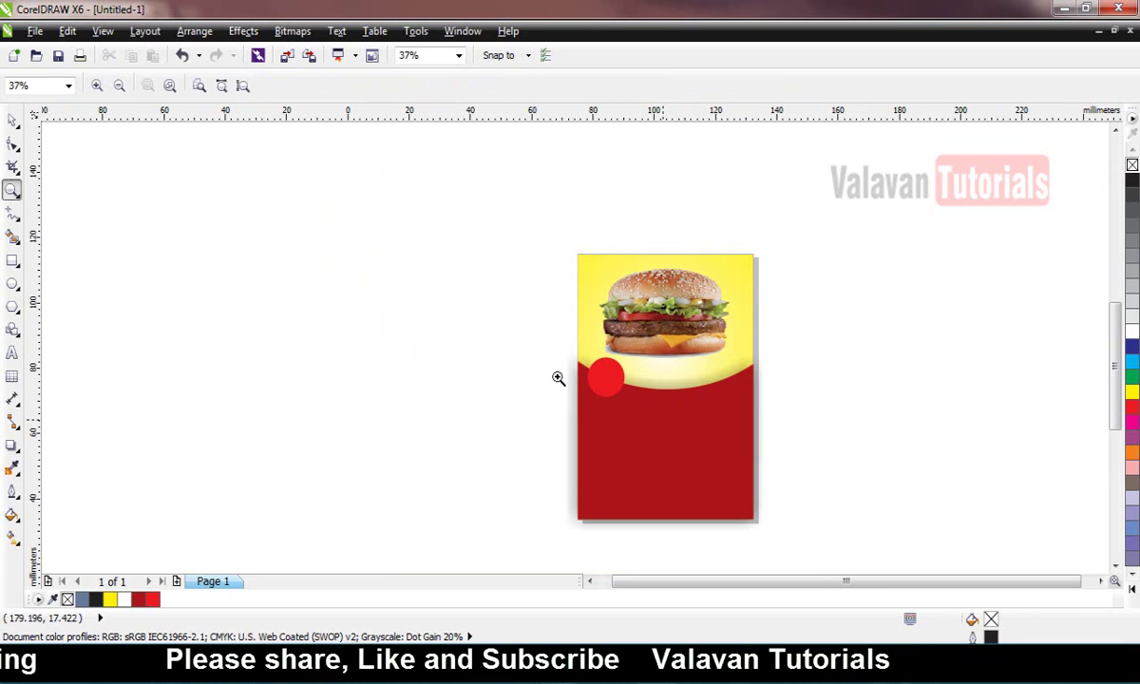
pyautogui.press('space')
pyautogui.click(439, 275)
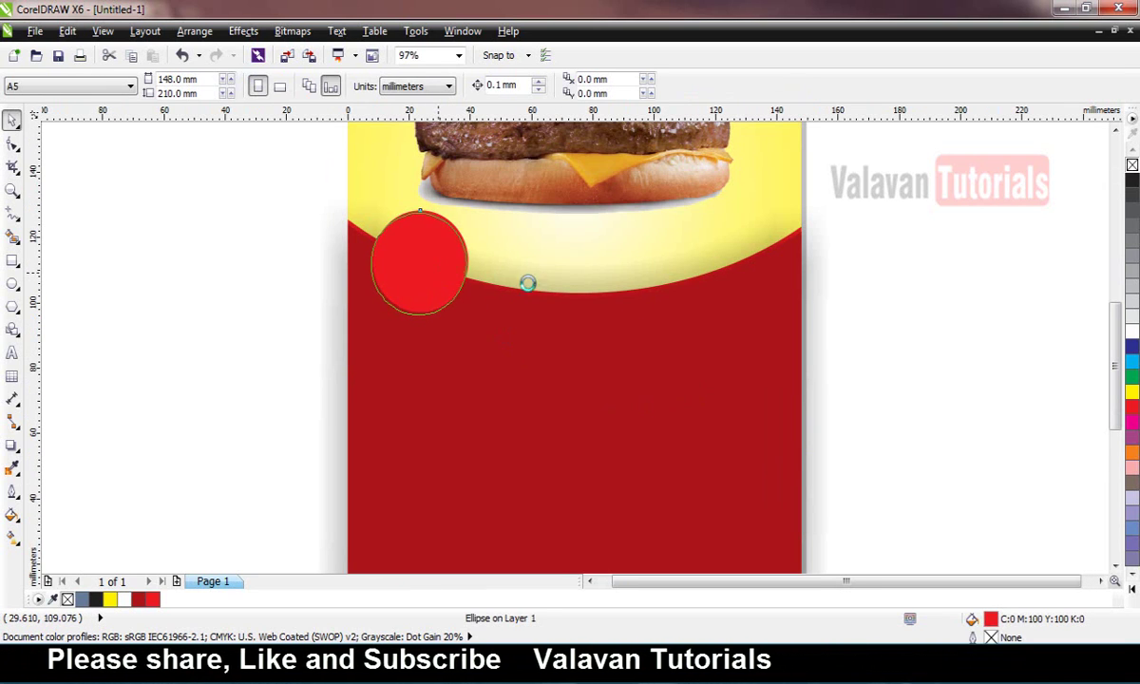
pyautogui.rightClick(1130, 333)
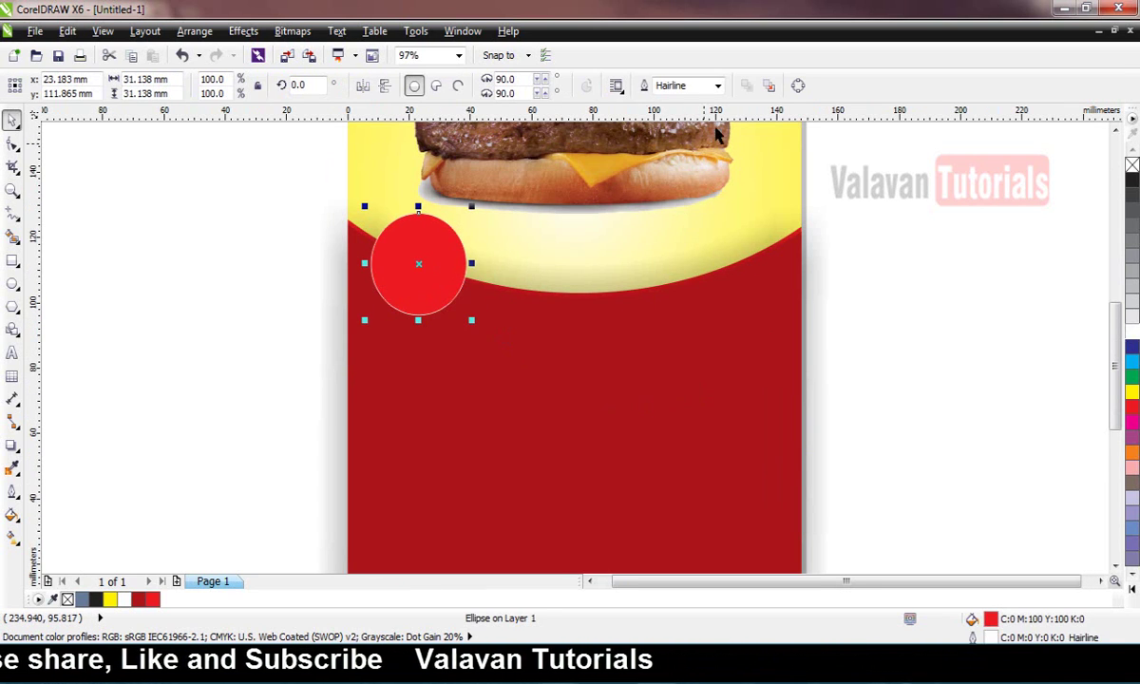
pyautogui.click(718, 87)
pyautogui.click(645, 159)
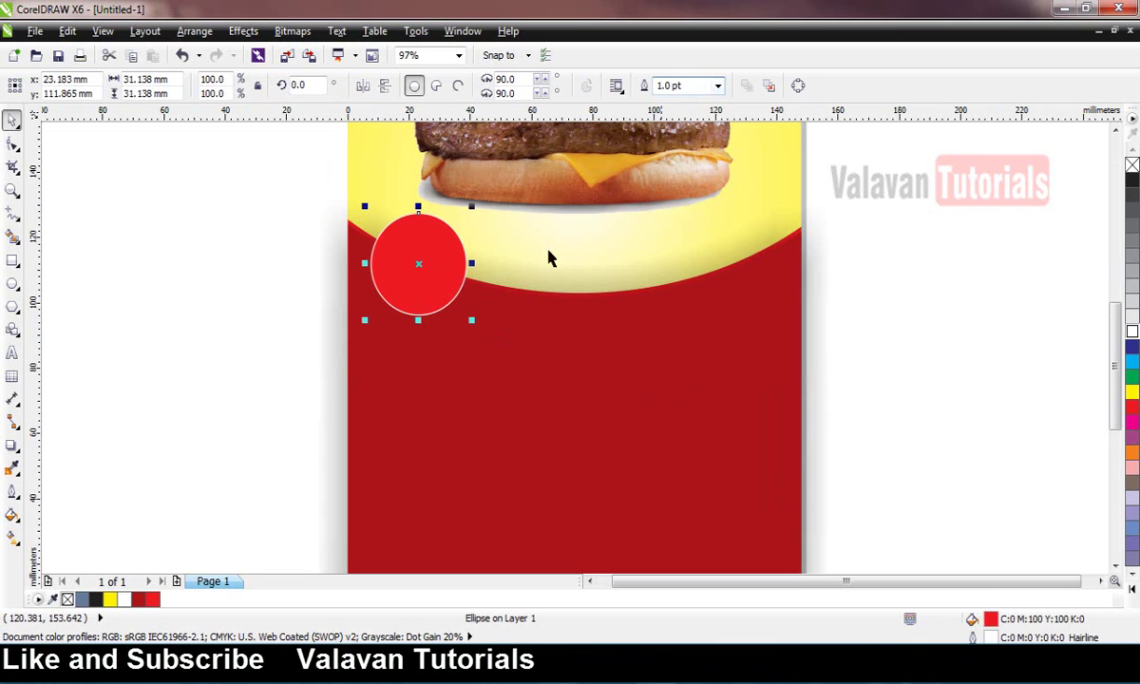
pyautogui.click(251, 299)
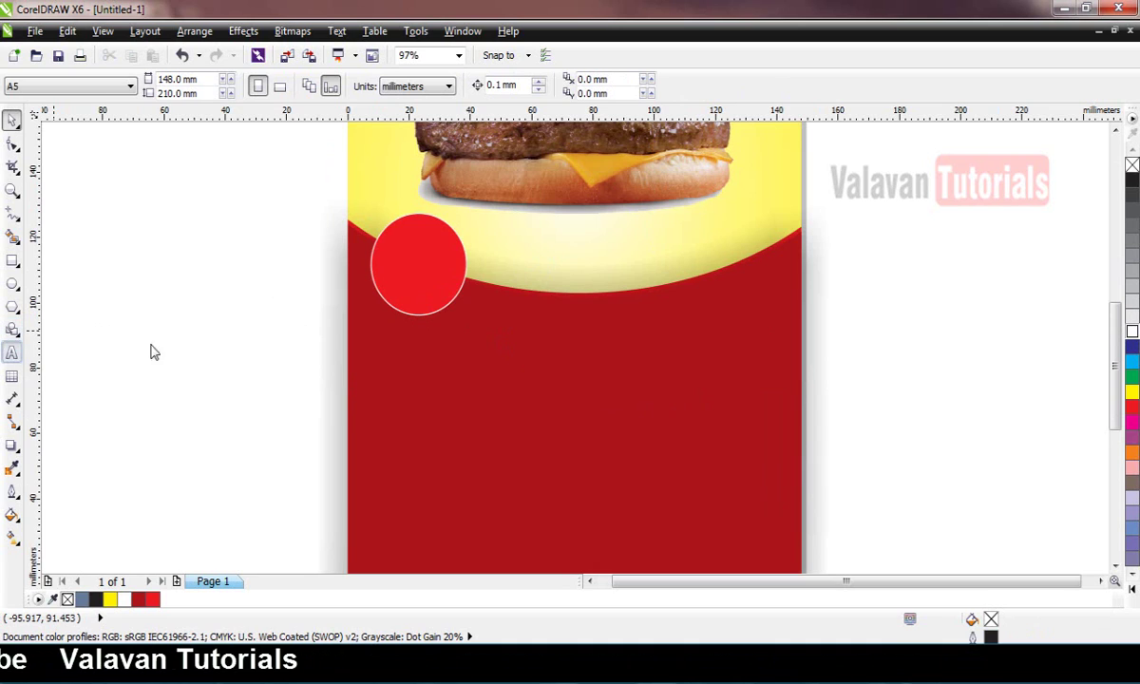
# Add the text "Just" in 24 pt Arial below the red circle and colour it white.
pyautogui.click(383, 354)
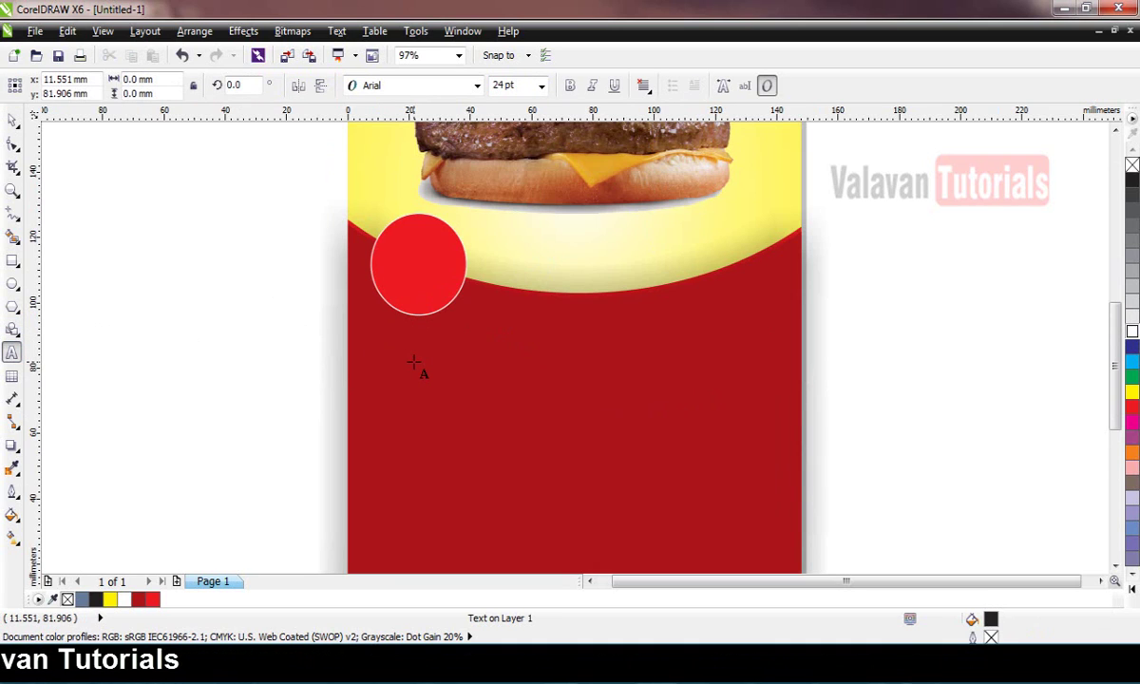
pyautogui.write('Just')
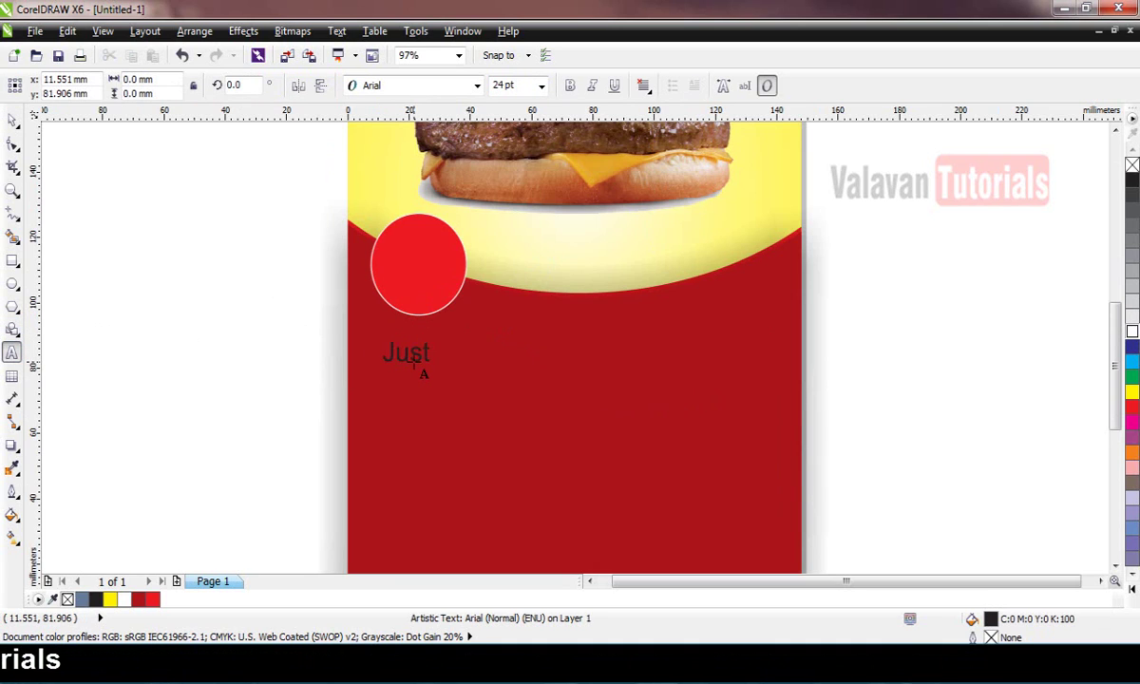
pyautogui.press('Escape')
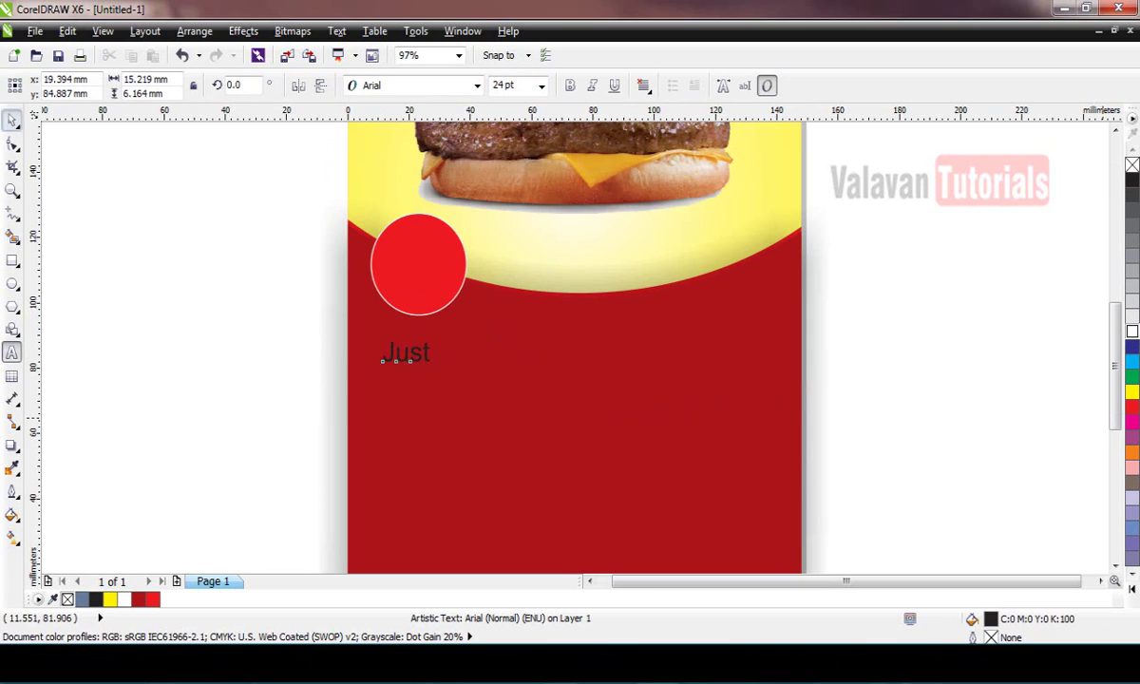
pyautogui.hotkey('ctrl', 'space')
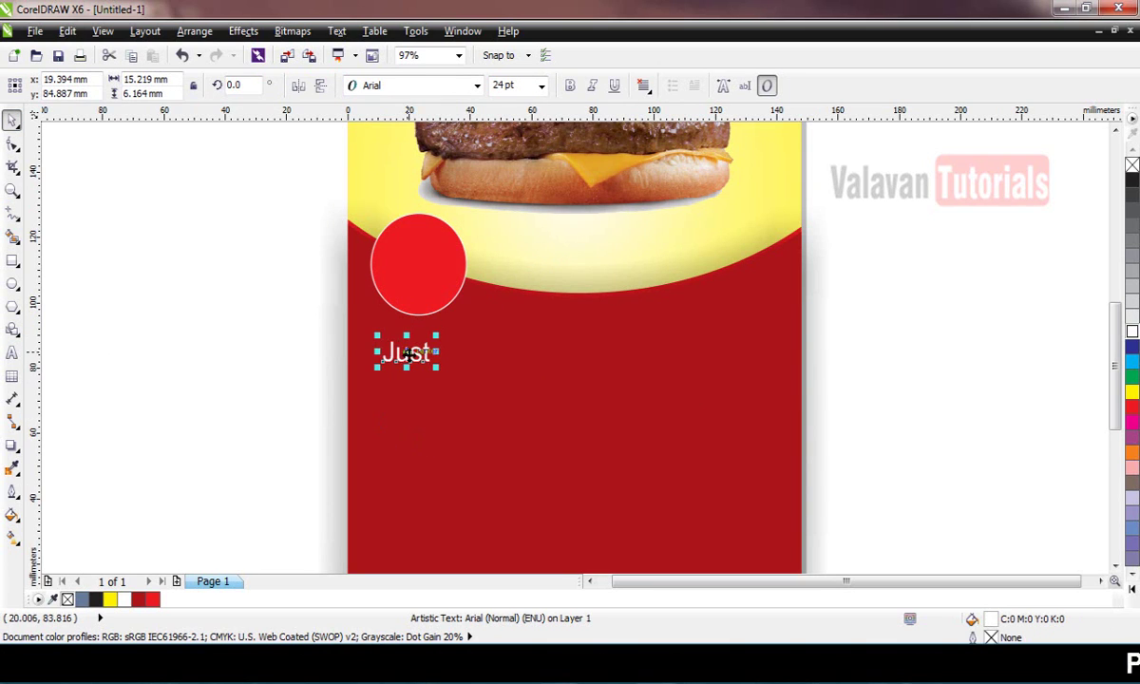
# Place "Just" in the red circle with a duplicate directly beneath it, and replace the duplicate's text with "rs.100".
pyautogui.moveTo(406, 354); pyautogui.dragTo(418, 273)
pyautogui.rightClick(418, 273)
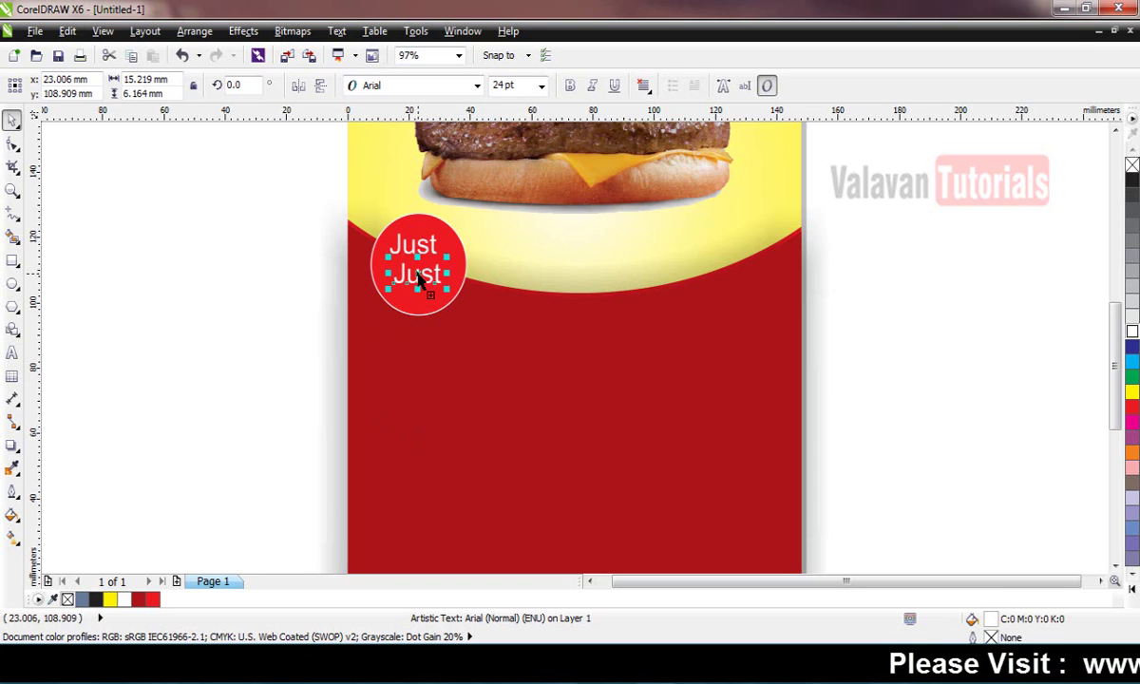
pyautogui.doubleClick(418, 274)
pyautogui.doubleClick(418, 272)
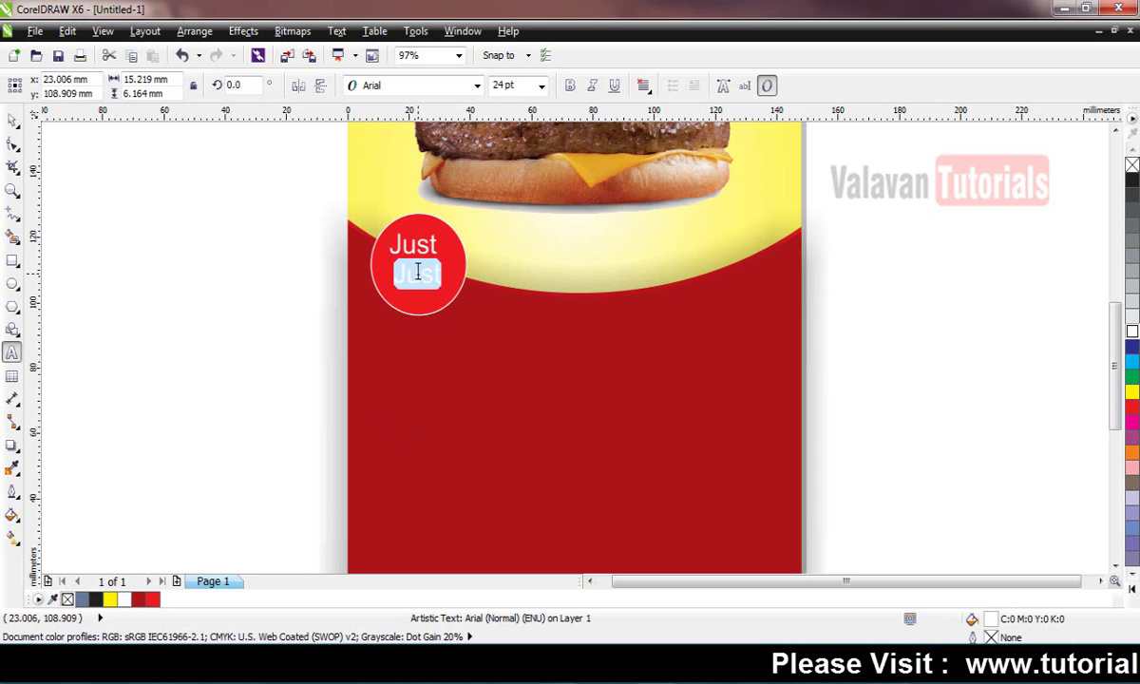
pyautogui.write('100')
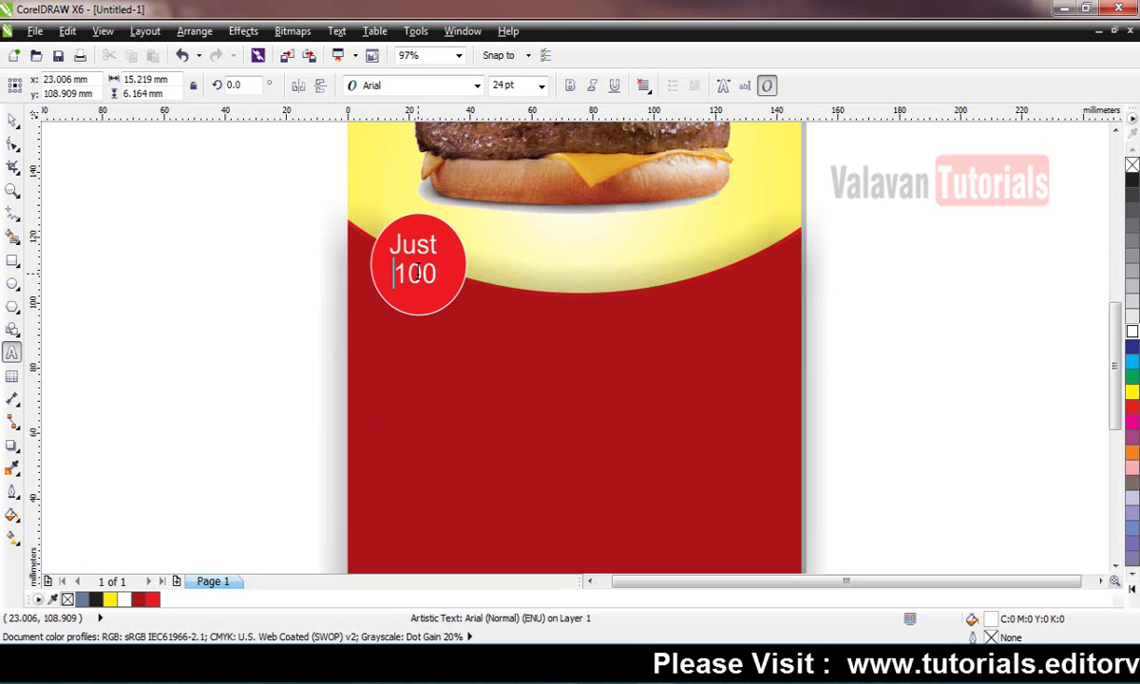
pyautogui.write('rs.')
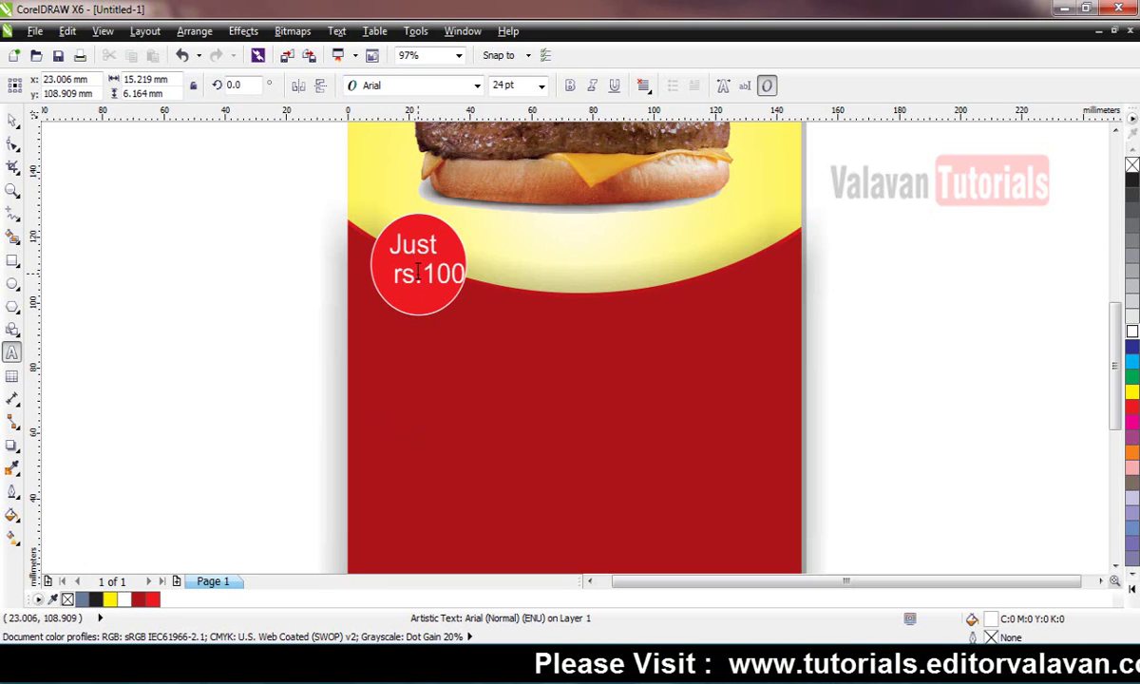
# Capitalise the price text's prefix so that it reads "Rs.100".
pyautogui.press('Left')
pyautogui.press('Left')
pyautogui.write('r')
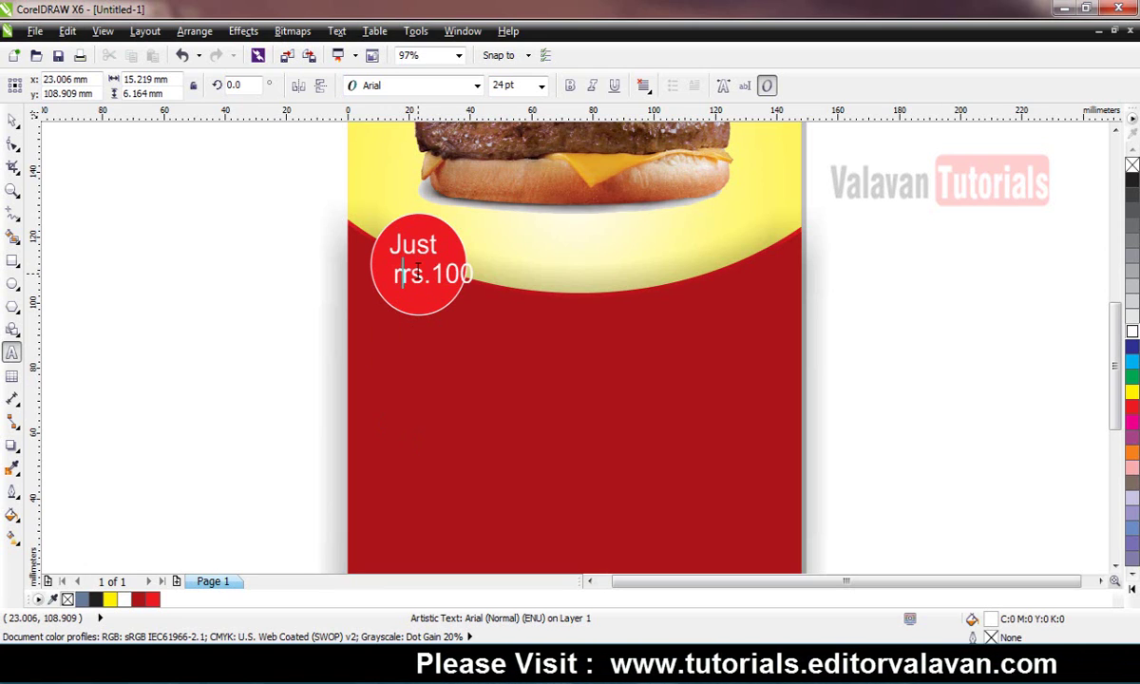
pyautogui.write('R')
pyautogui.press('Left')
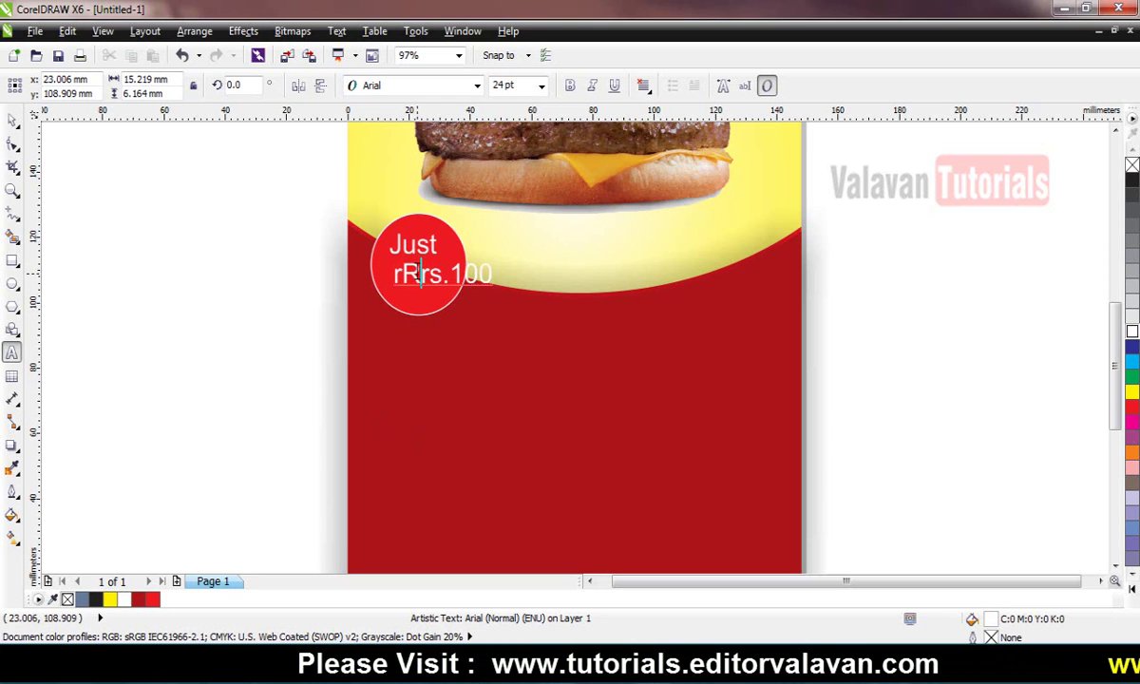
pyautogui.press('BackSpace')
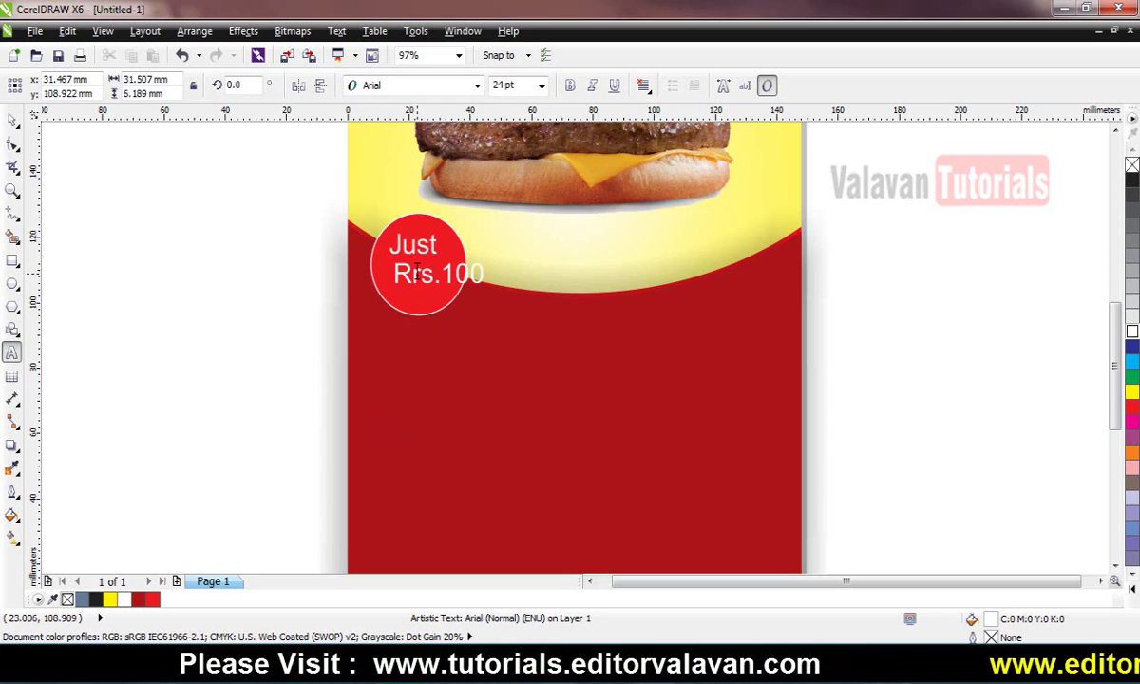
pyautogui.click(420, 273)
pyautogui.press('Delete')
pyautogui.hotkey('ctrl', 'space')
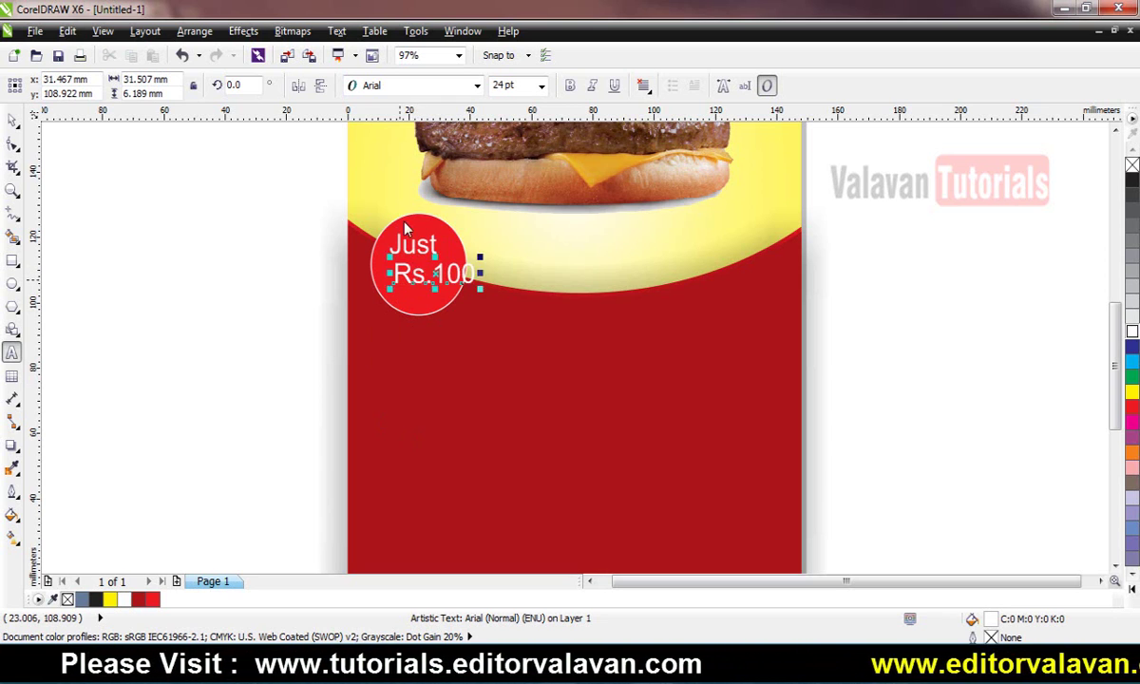
# Set the "Rs.100" text to the Swis721 BlkCn BT font and shift it left so it fits inside the circle.
pyautogui.click(429, 88)
pyautogui.click(429, 88)
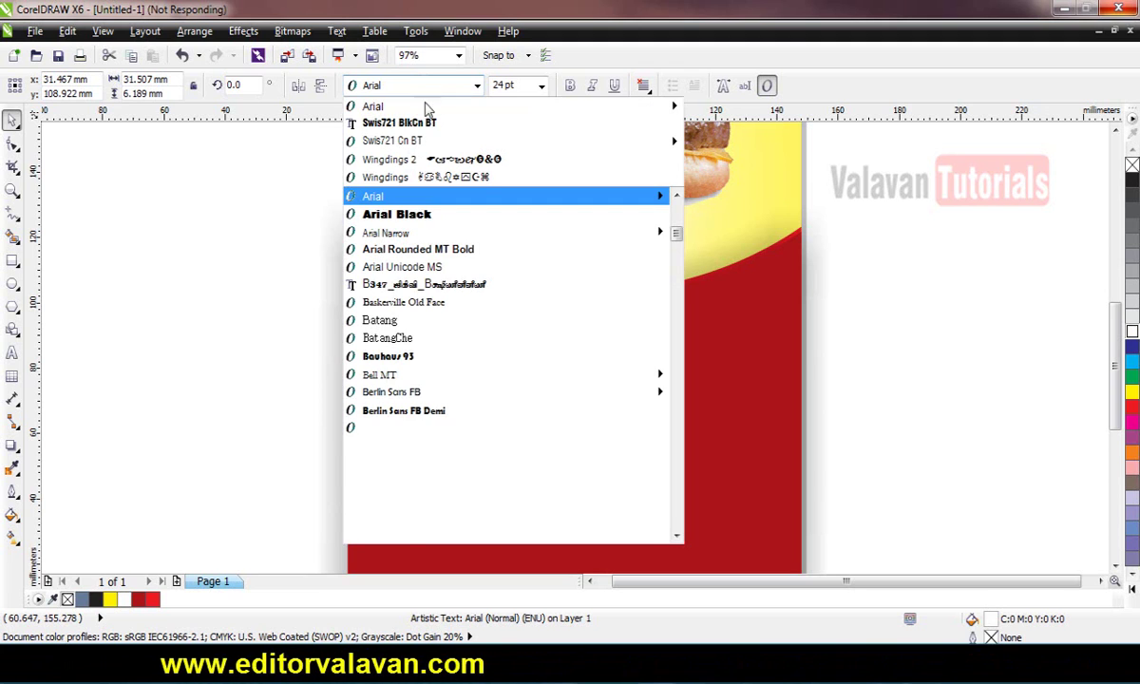
pyautogui.click(425, 130)
pyautogui.click(293, 244)
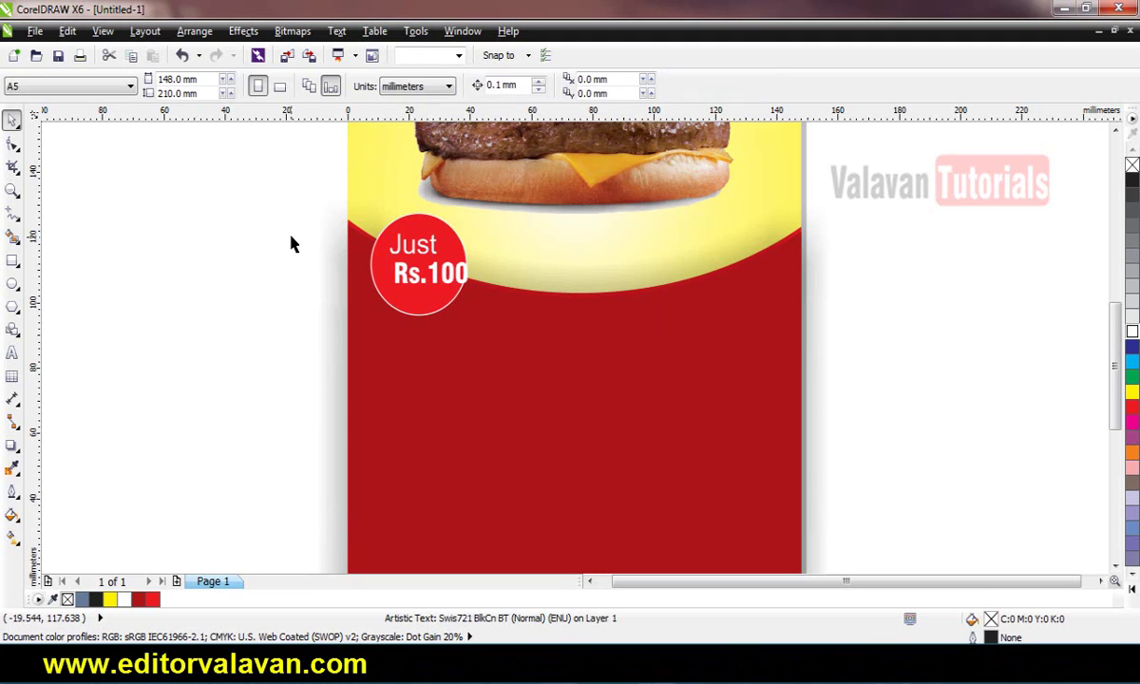
pyautogui.press('z')
pyautogui.moveTo(282, 174); pyautogui.dragTo(544, 394)
pyautogui.press('space')
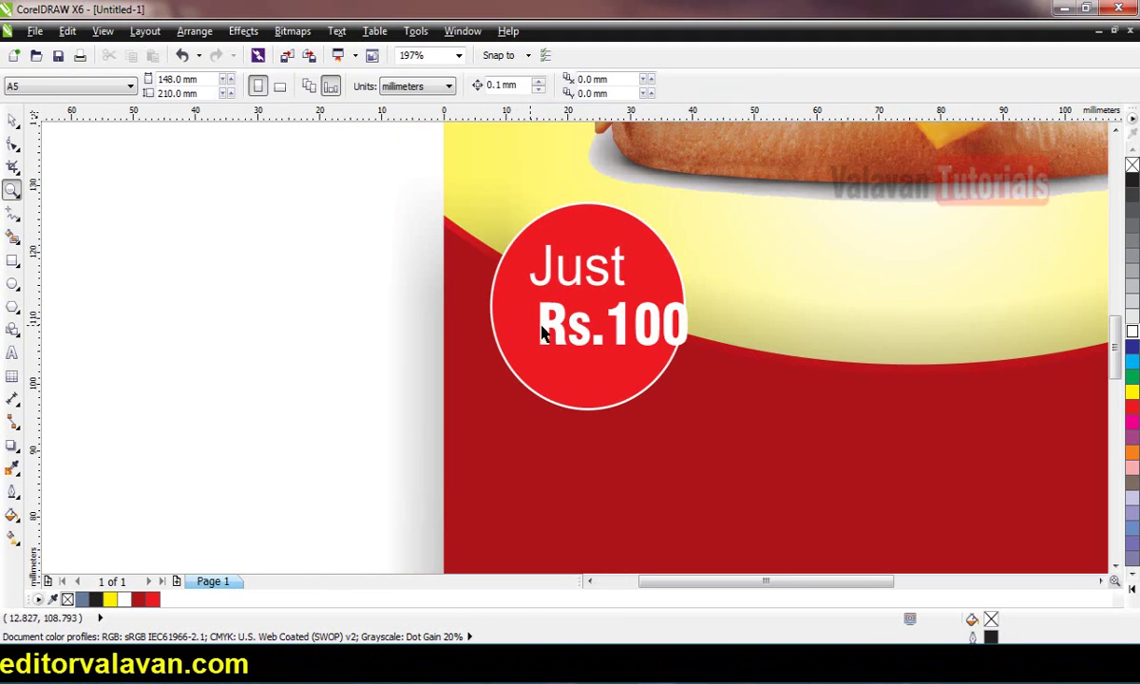
pyautogui.moveTo(528, 330); pyautogui.dragTo(508, 330)
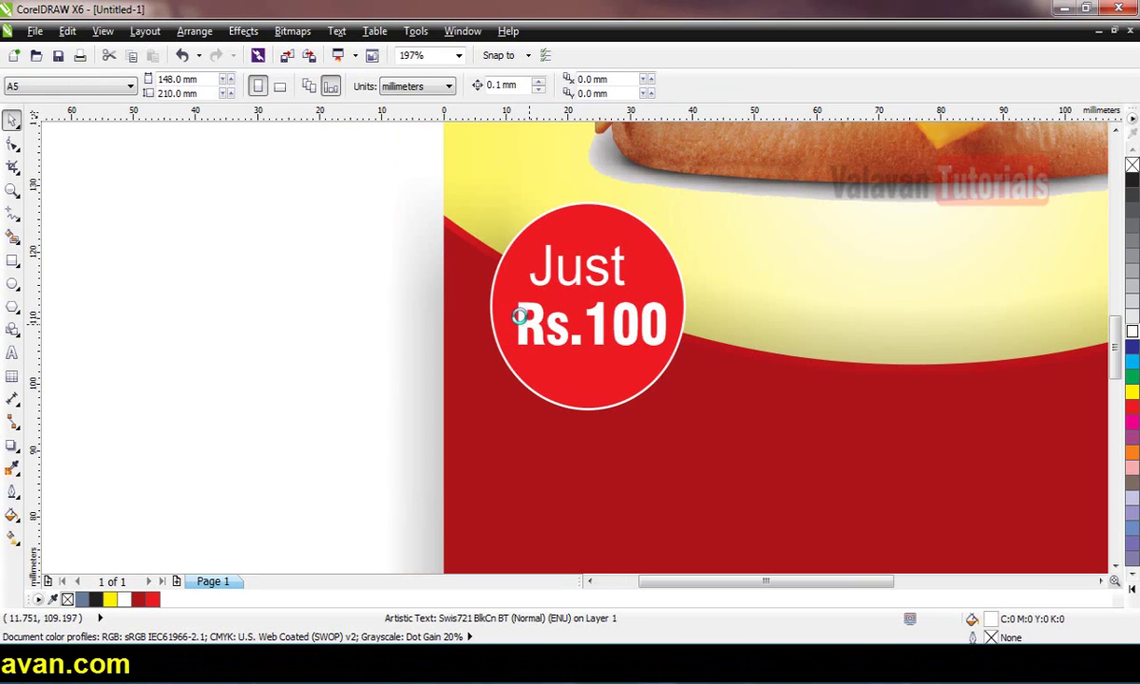
# Centre "Just" and "Rs.100" horizontally on the red circle, and undo the vertical centring of the two lines.
pyautogui.moveTo(414, 179); pyautogui.dragTo(770, 490)
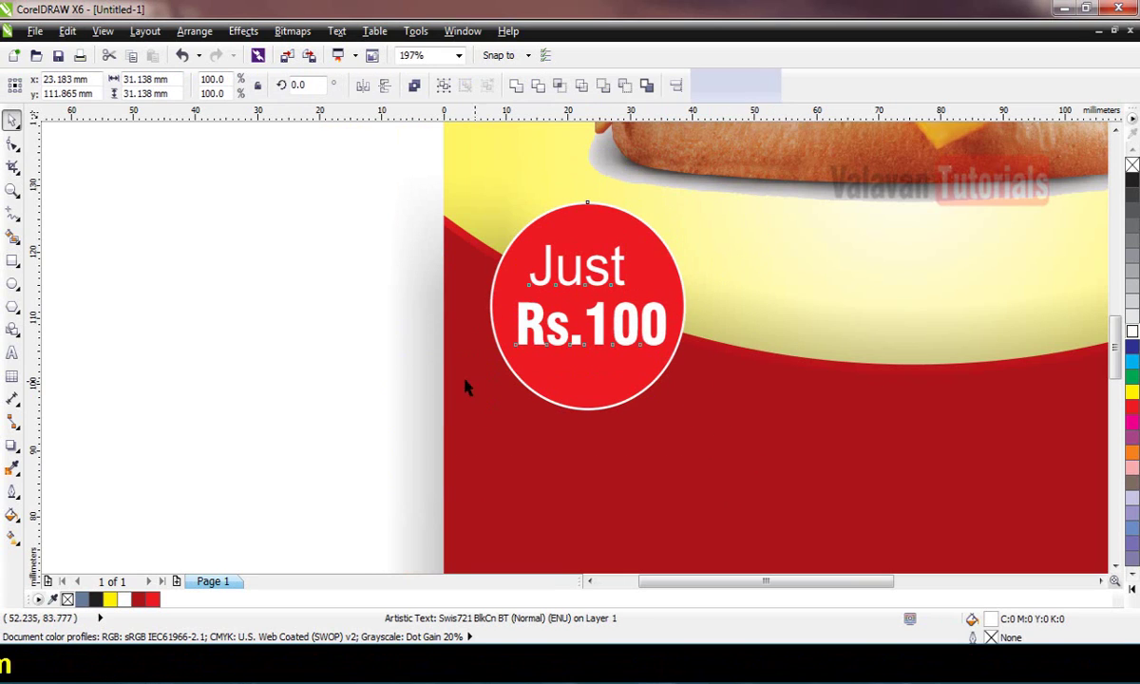
pyautogui.press('e')
pyautogui.click(410, 297)
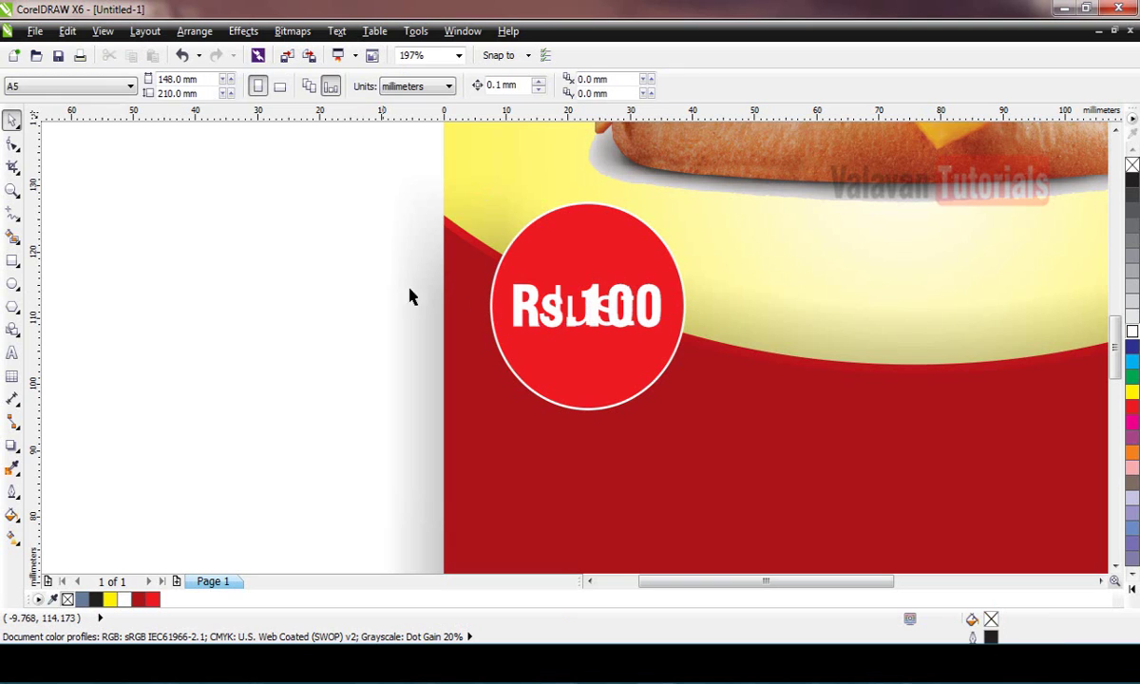
pyautogui.hotkey('ctrl', 'z')
pyautogui.click(414, 262)
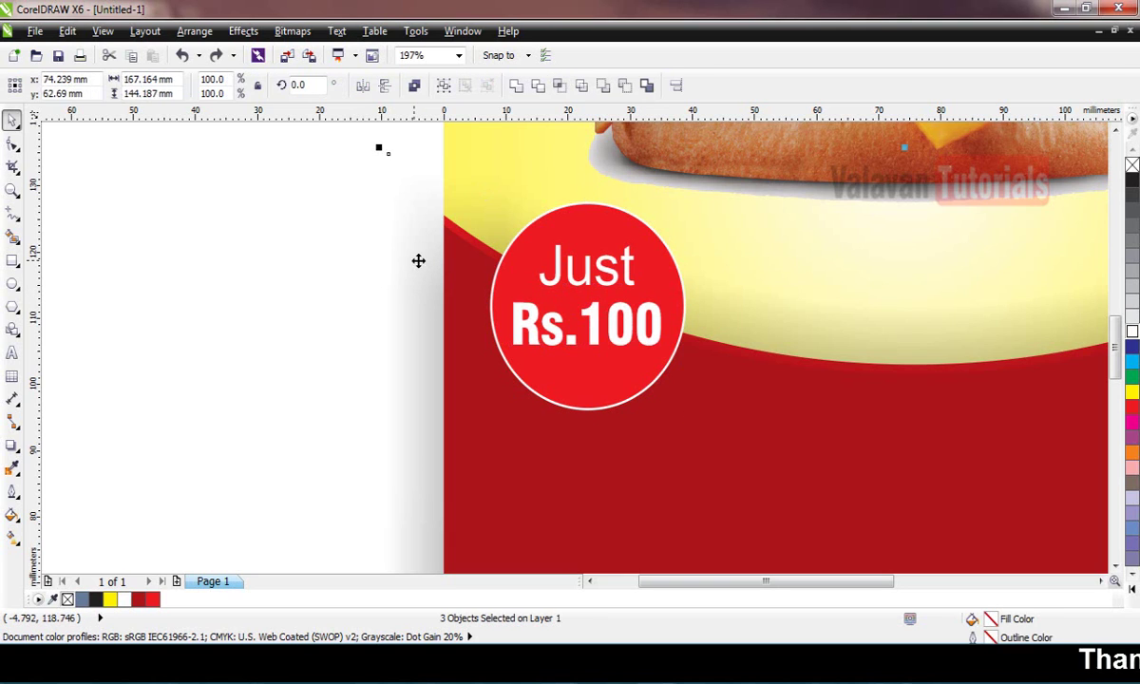
# Draw a rectangle about 57 mm wide and 34 mm high on the dark red area, below the price badge.
pyautogui.scroll(-2, 426, 271)
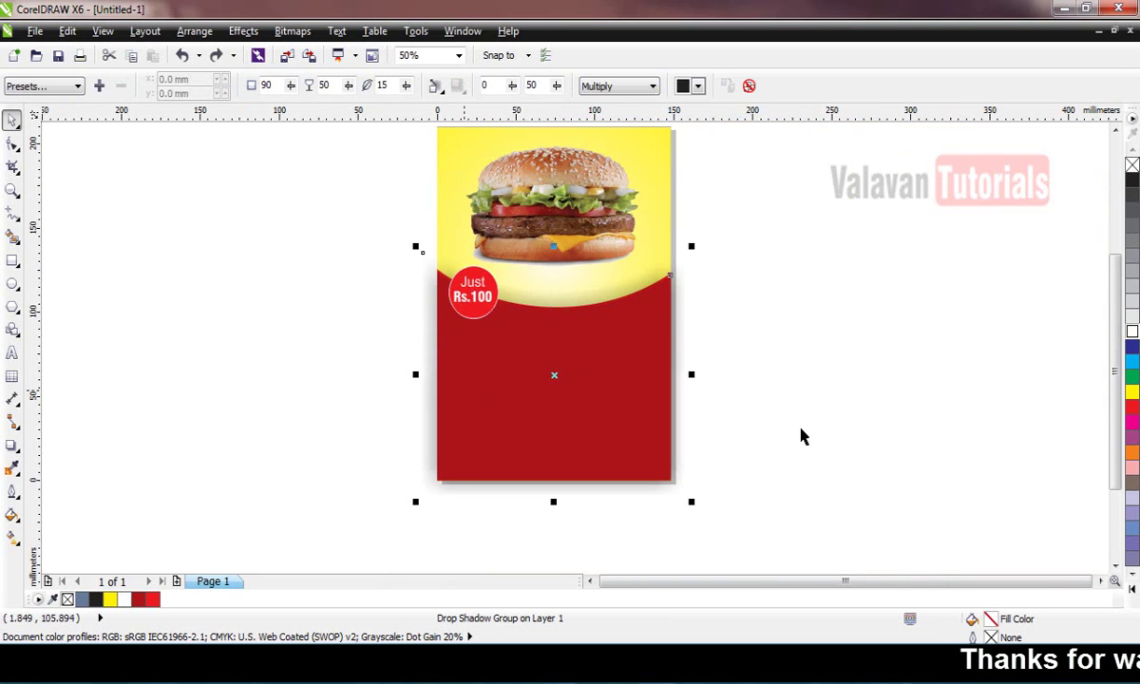
pyautogui.click(800, 436)
pyautogui.press('z')
pyautogui.moveTo(755, 520); pyautogui.dragTo(395, 220)
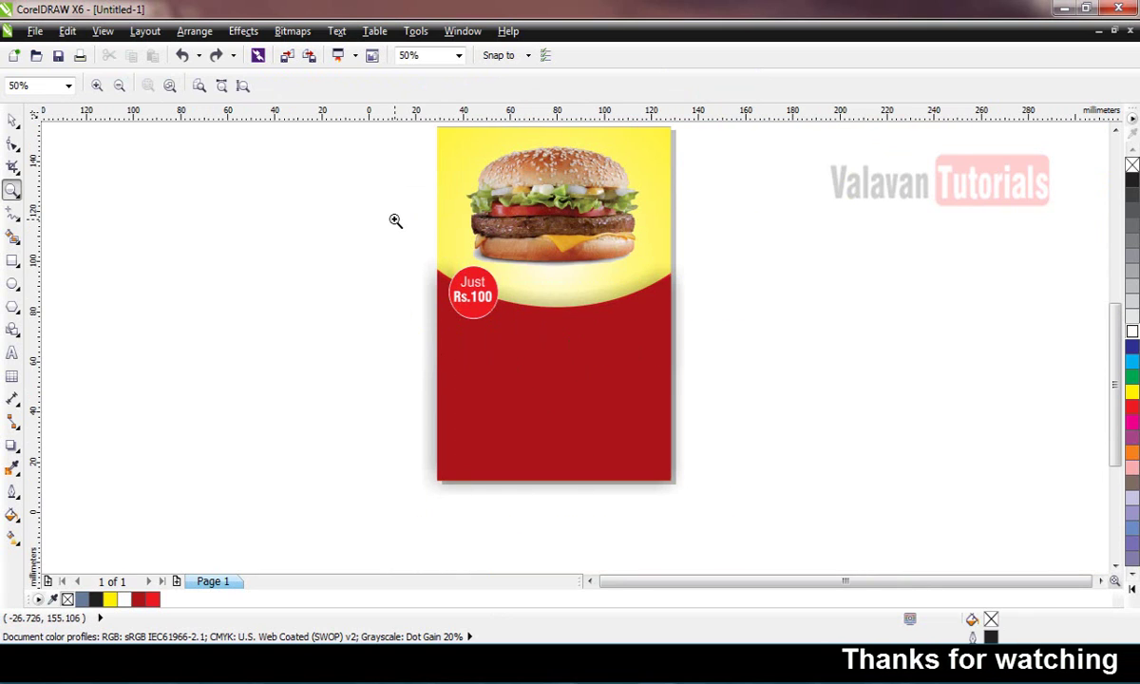
pyautogui.scroll(1, 395, 221)
pyautogui.press('space')
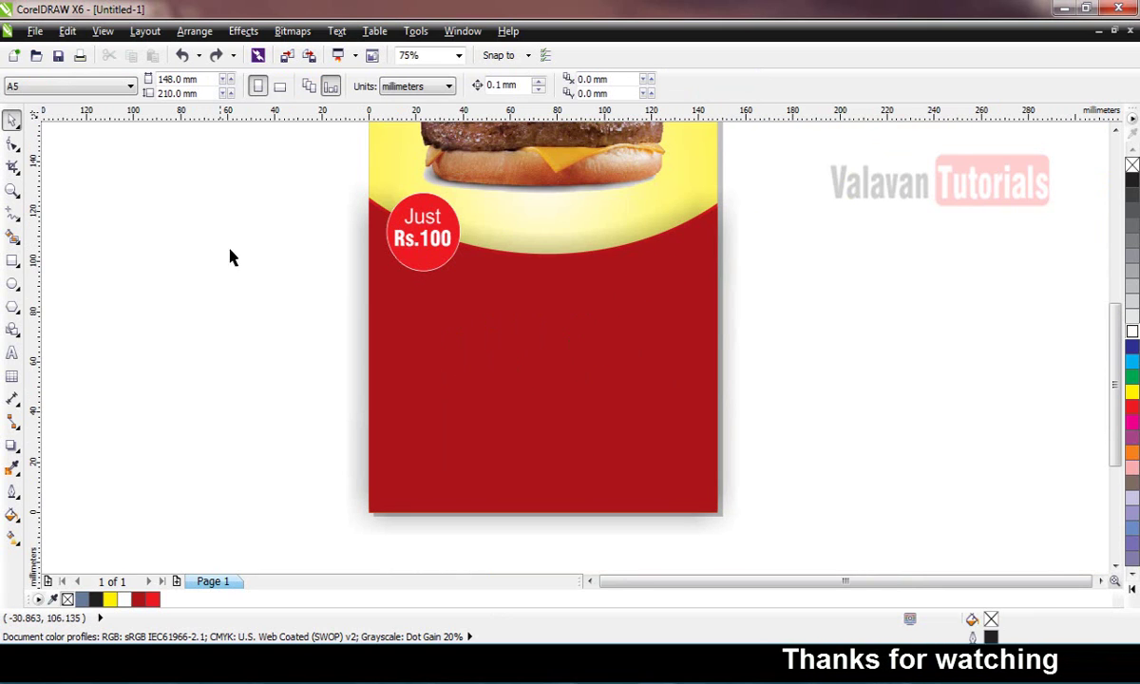
pyautogui.click(13, 262)
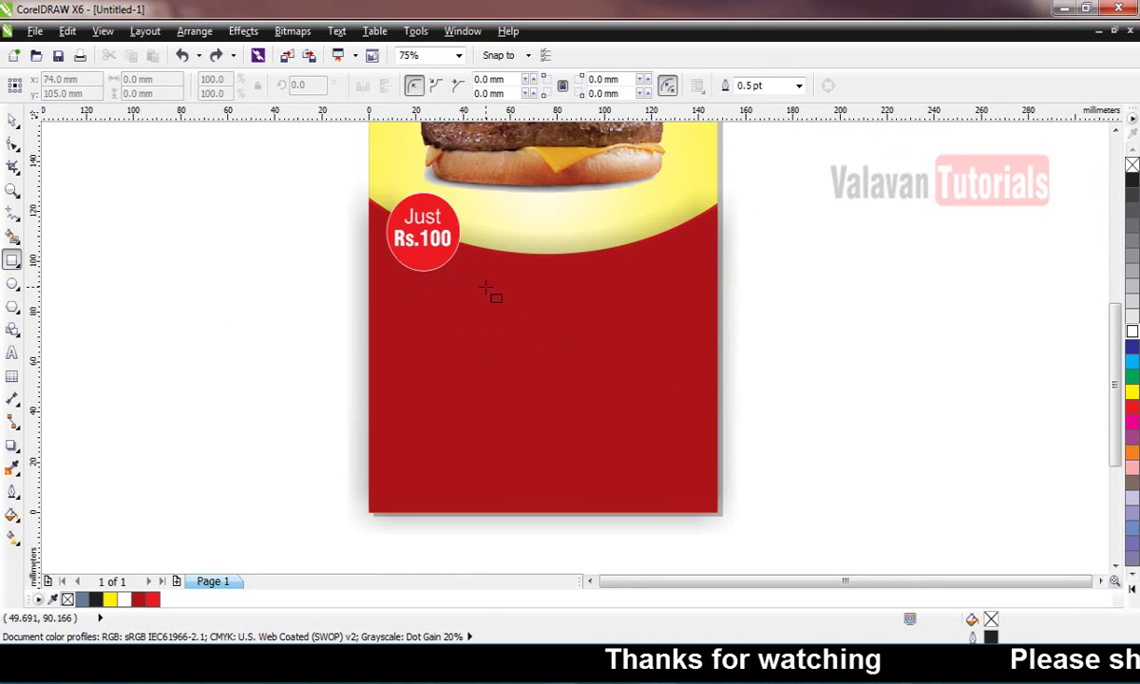
pyautogui.moveTo(388, 295); pyautogui.dragTo(522, 381)
pyautogui.press('space')
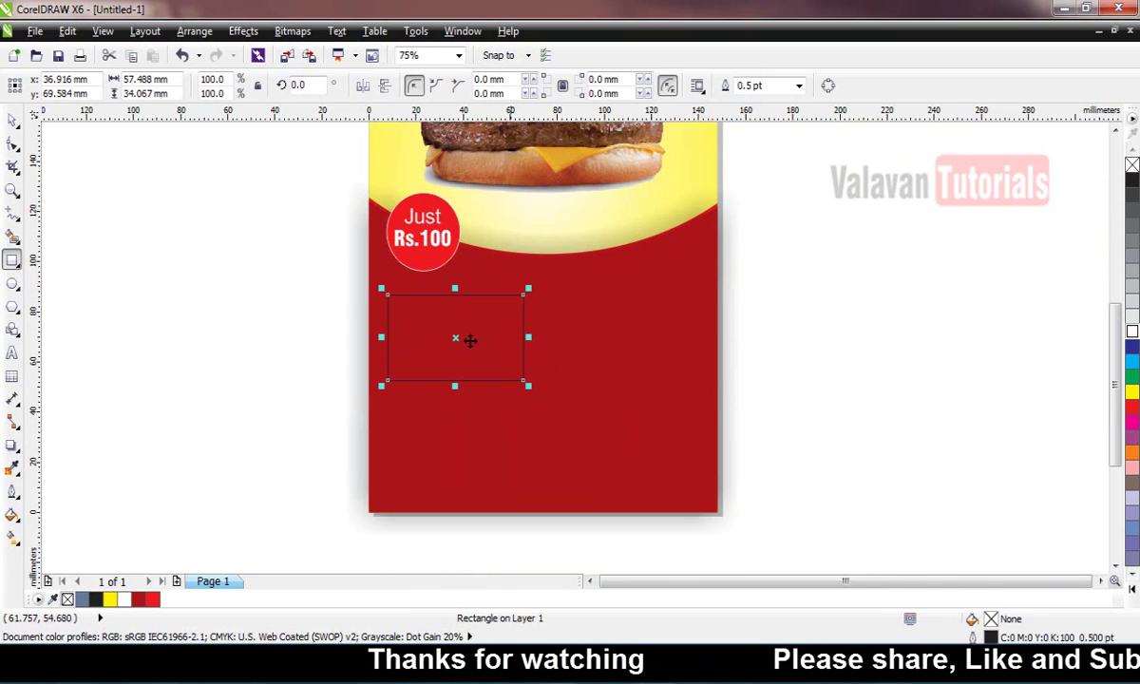
# Duplicate the rectangle to its right at the same height, leaving a gap between them, and select both rectangles.
pyautogui.moveTo(453, 339); pyautogui.dragTo(616, 338)
pyautogui.rightClick(616, 338)
pyautogui.moveTo(785, 434); pyautogui.dragTo(305, 252)
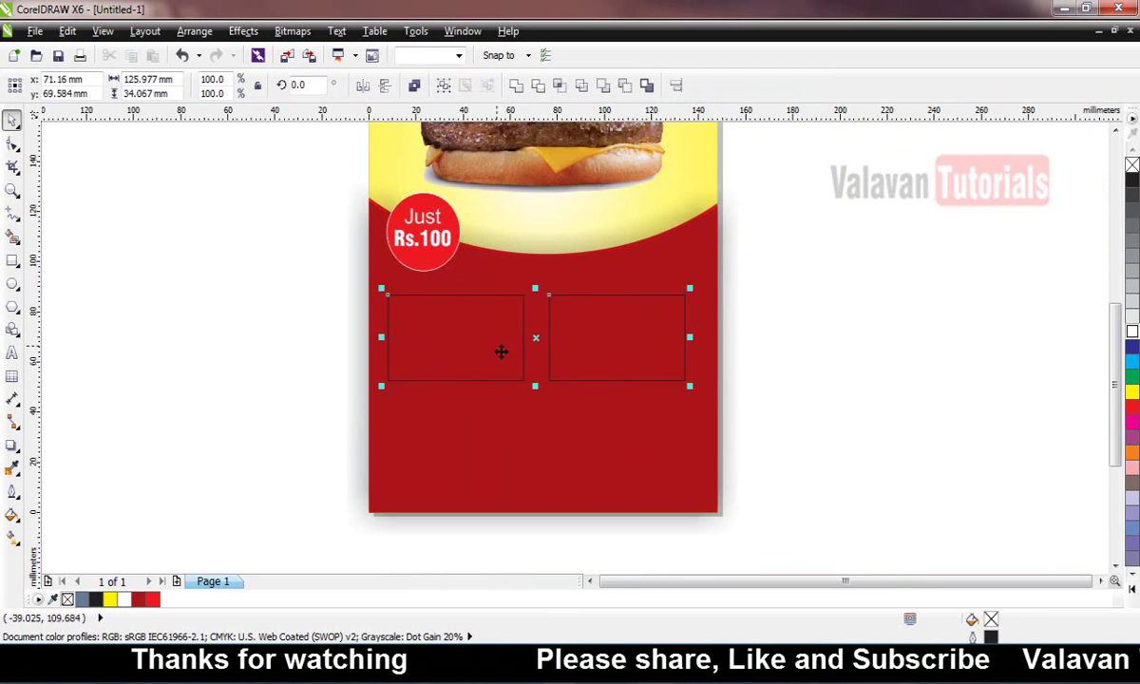
# Group the two rectangles, centre the group horizontally on the dark red area, and ungroup it with both rectangles selected.
pyautogui.hotkey('ctrl', 'g')
pyautogui.keyDown('shift'); pyautogui.click(513, 393); pyautogui.keyUp('shift')
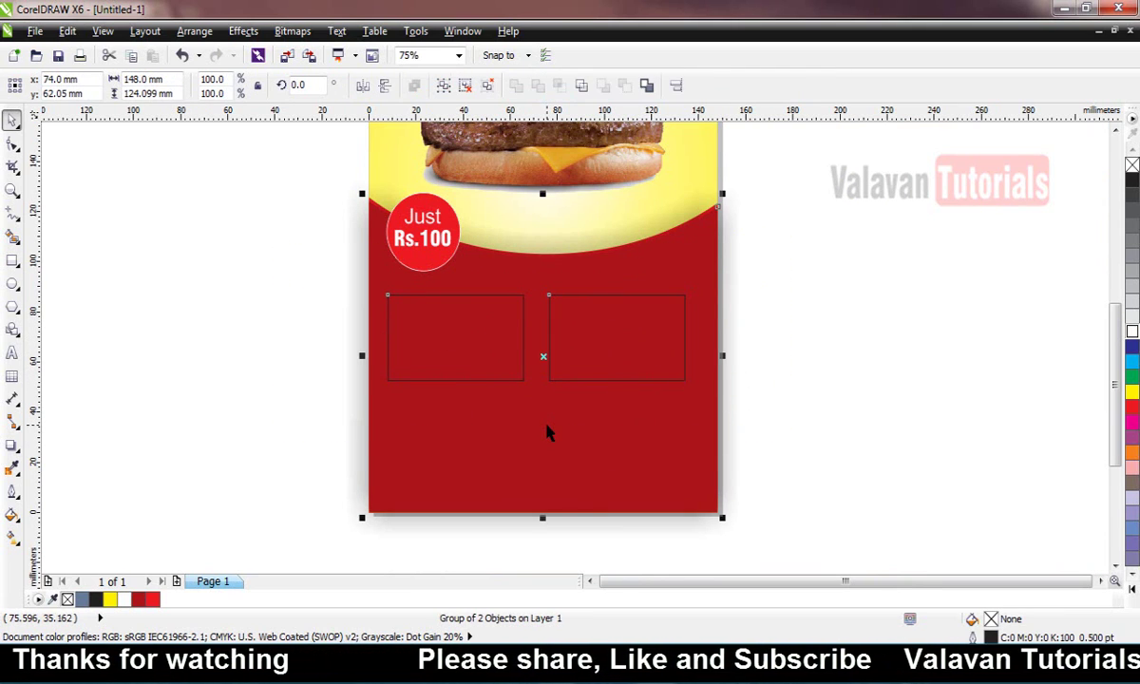
pyautogui.press('c')
pyautogui.click(280, 356)
pyautogui.moveTo(331, 275)
pyautogui.mouseDown()
pyautogui.moveTo(780, 429)
pyautogui.moveTo(343, 293)
pyautogui.mouseUp()
pyautogui.rightClick(657, 359)
pyautogui.click(684, 97)
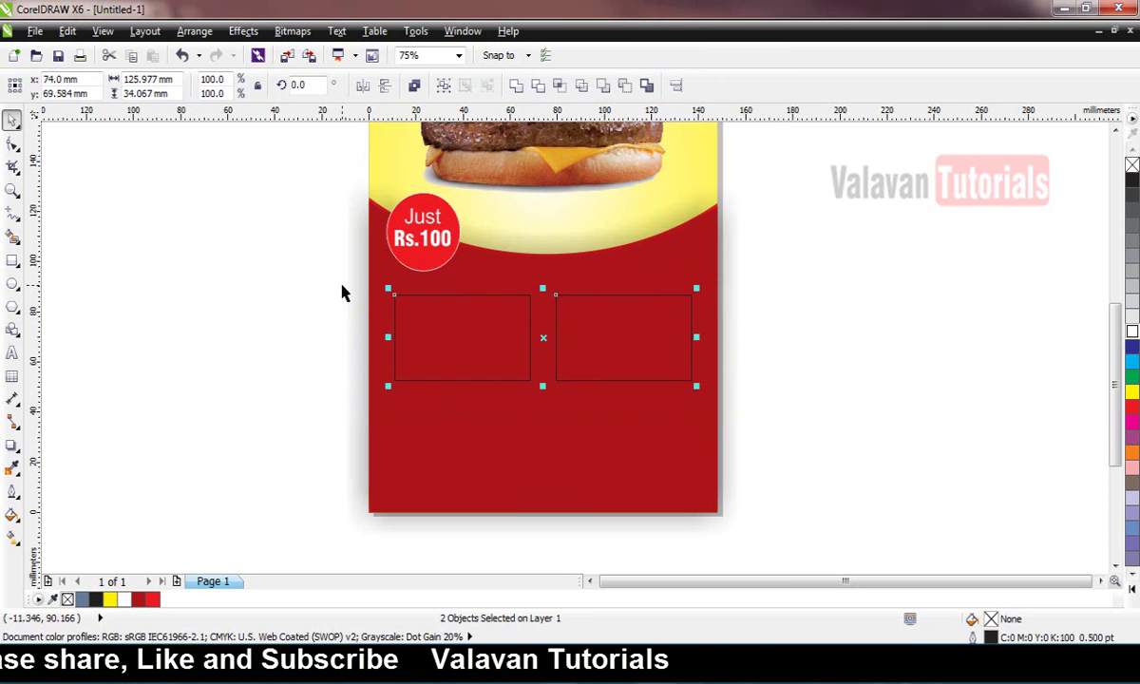
# Place a copy of both rectangles 34.067 mm lower using a relative position transformation, deleting the first copy made at the wrong offset.
pyautogui.hotkey('alt', 'F7')
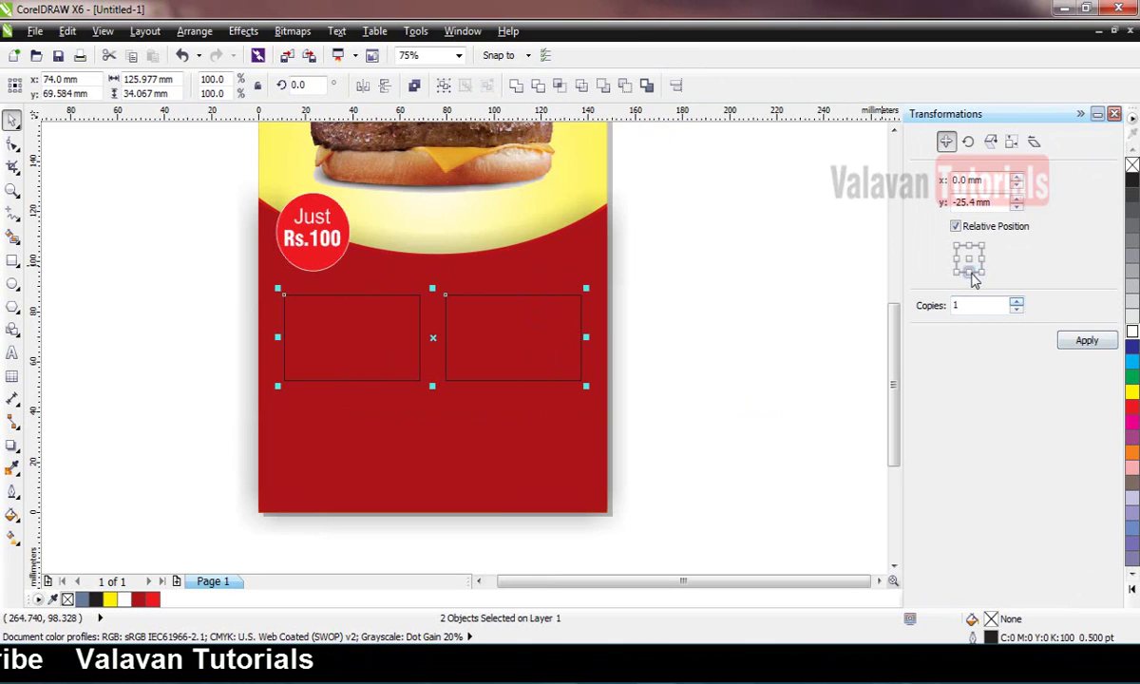
pyautogui.click(1087, 341)
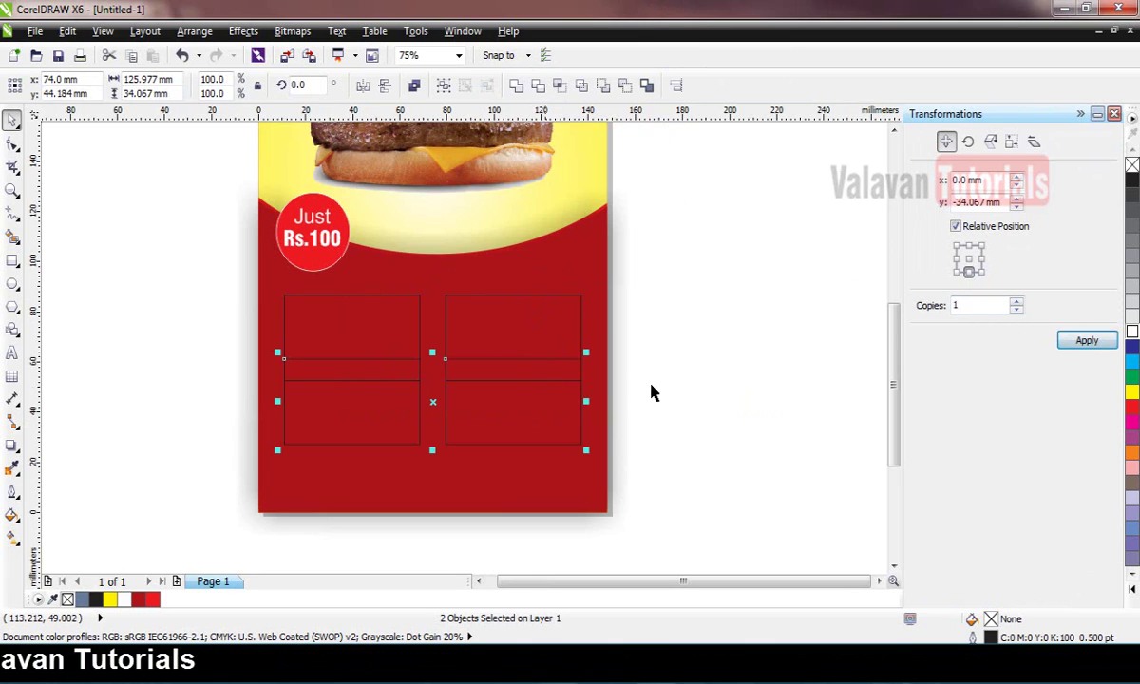
pyautogui.press('Delete')
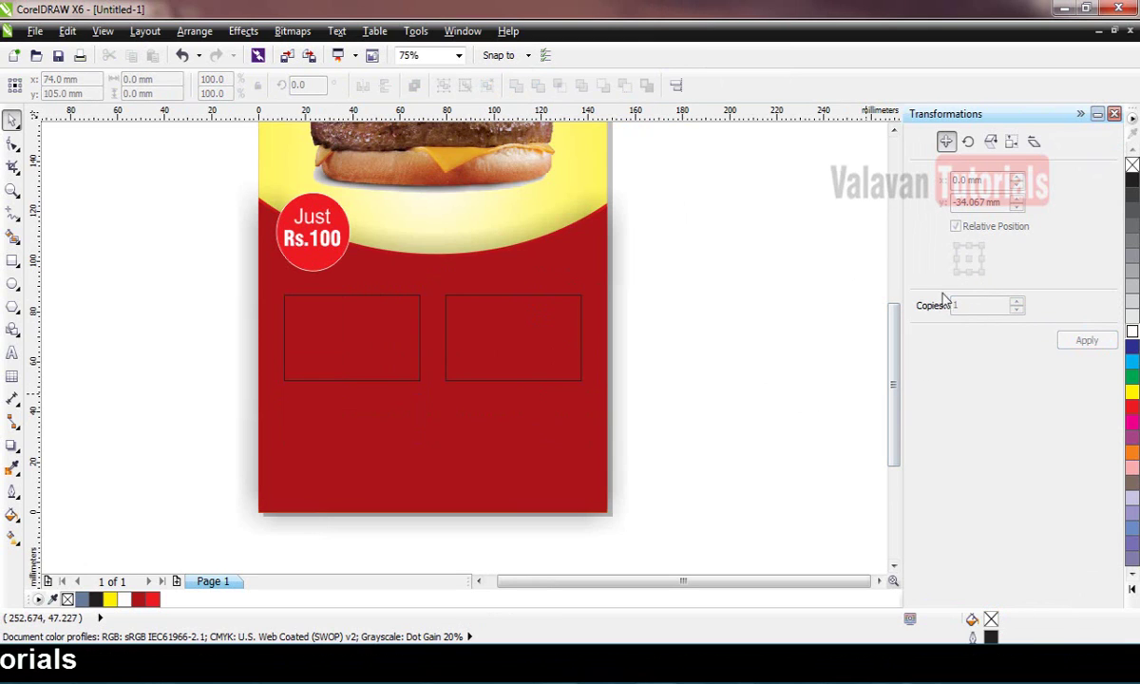
pyautogui.moveTo(728, 415); pyautogui.dragTo(217, 277)
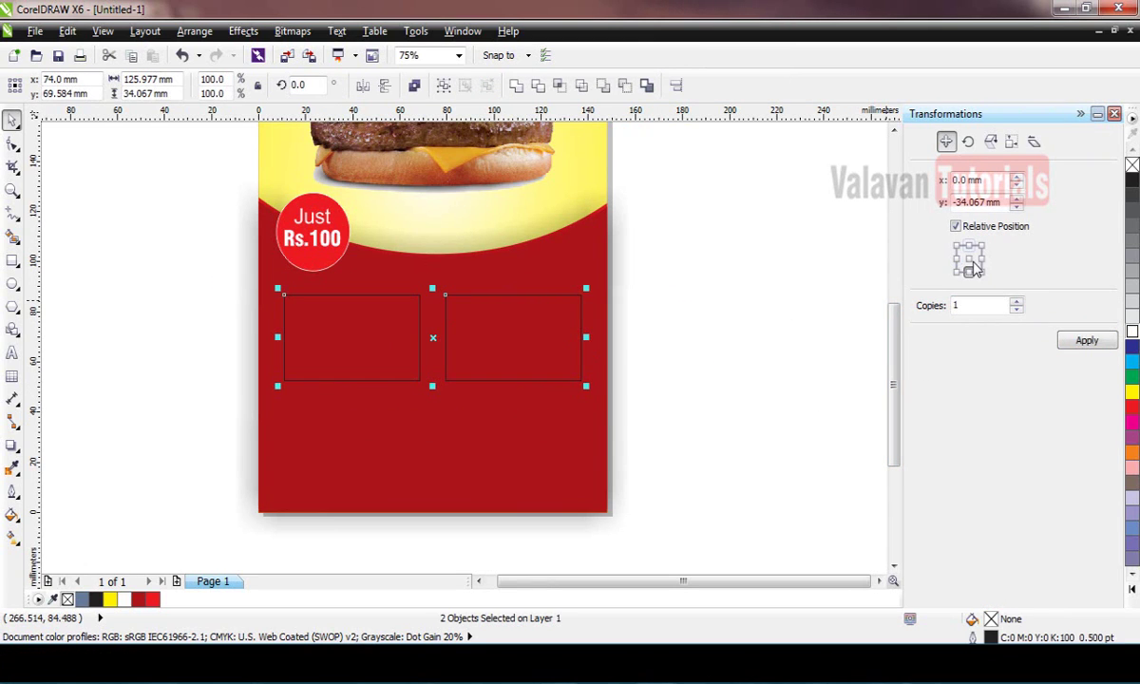
pyautogui.click(1076, 340)
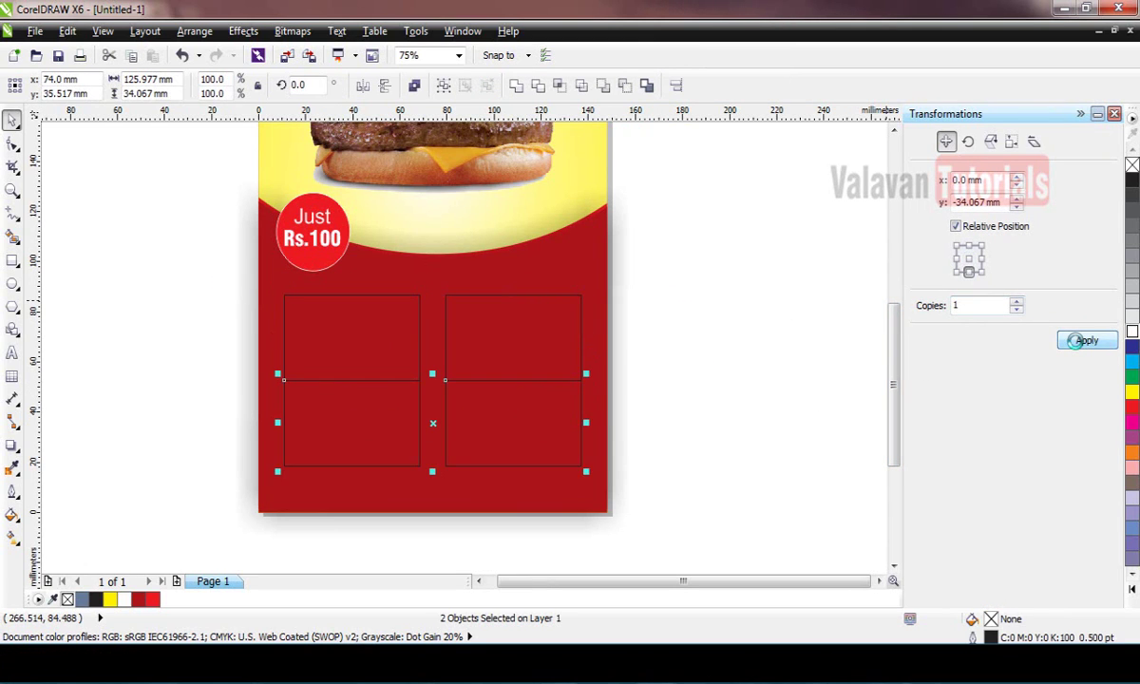
# Nudge the copied pair of rectangles down about 4.8 mm to leave a gap between the two rows.
pyautogui.press('Down')
pyautogui.press('Down')
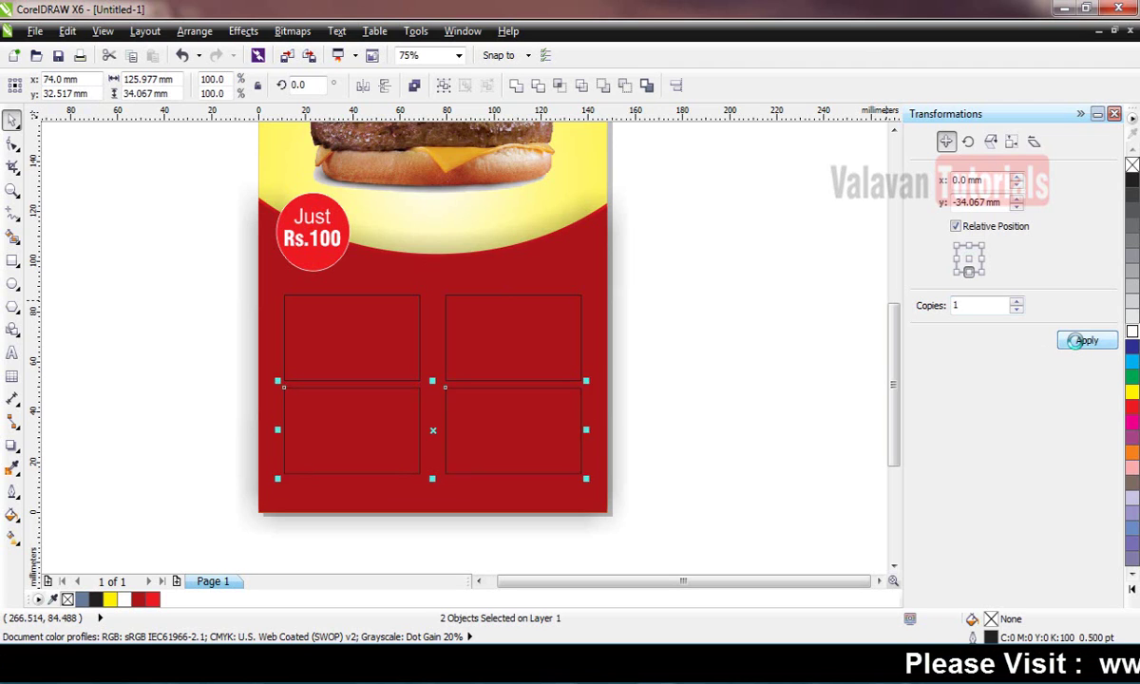
pyautogui.press('Down')
pyautogui.press('Down')
pyautogui.press('Down')
pyautogui.press('Down')
pyautogui.press('Down')
pyautogui.press('Down')
pyautogui.press('Down')
pyautogui.press('Down')
pyautogui.press('Down')
pyautogui.press('Down')
pyautogui.press('Down')
pyautogui.press('Down')
pyautogui.press('Down')
pyautogui.press('Down')
pyautogui.press('Down')
pyautogui.press('Down')
pyautogui.press('Down')
pyautogui.press('Down')
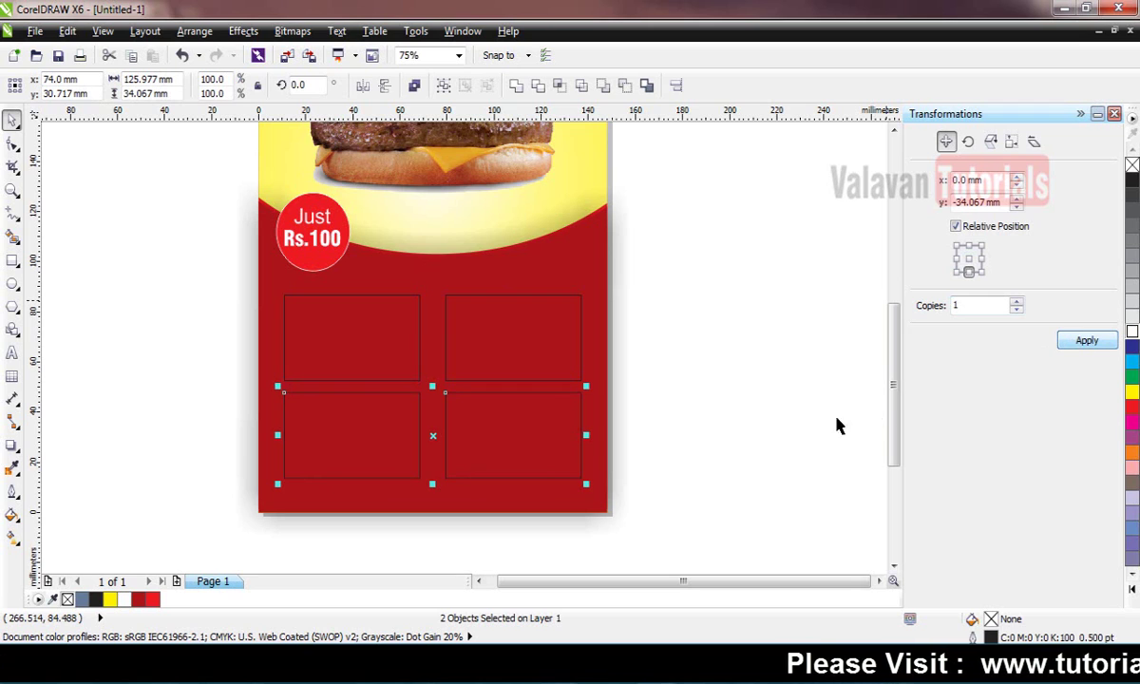
# Fill all four rectangles with white and remove their outlines.
pyautogui.click(663, 517)
pyautogui.moveTo(666, 521); pyautogui.dragTo(244, 281)
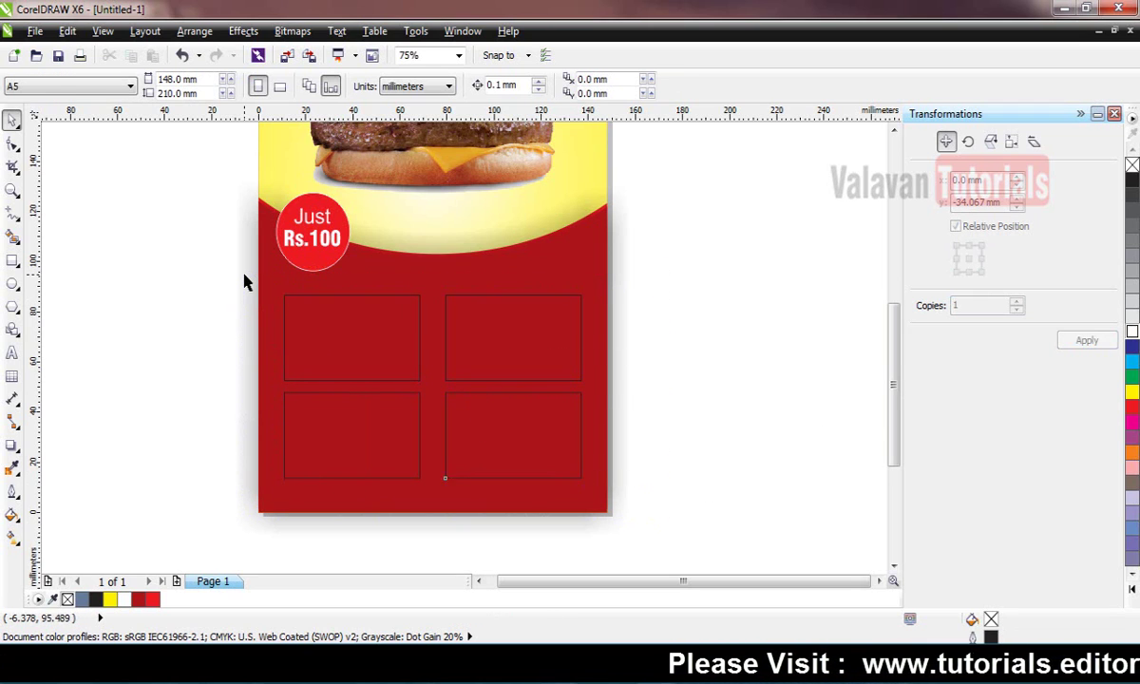
pyautogui.click(1131, 331)
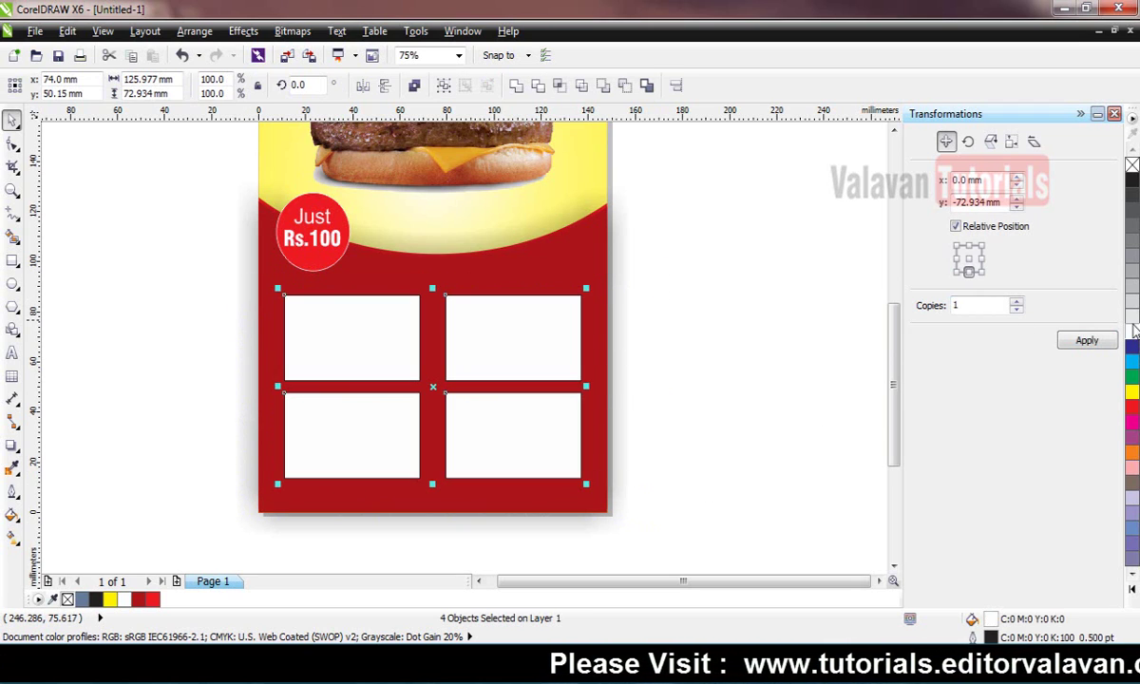
pyautogui.rightClick(1131, 164)
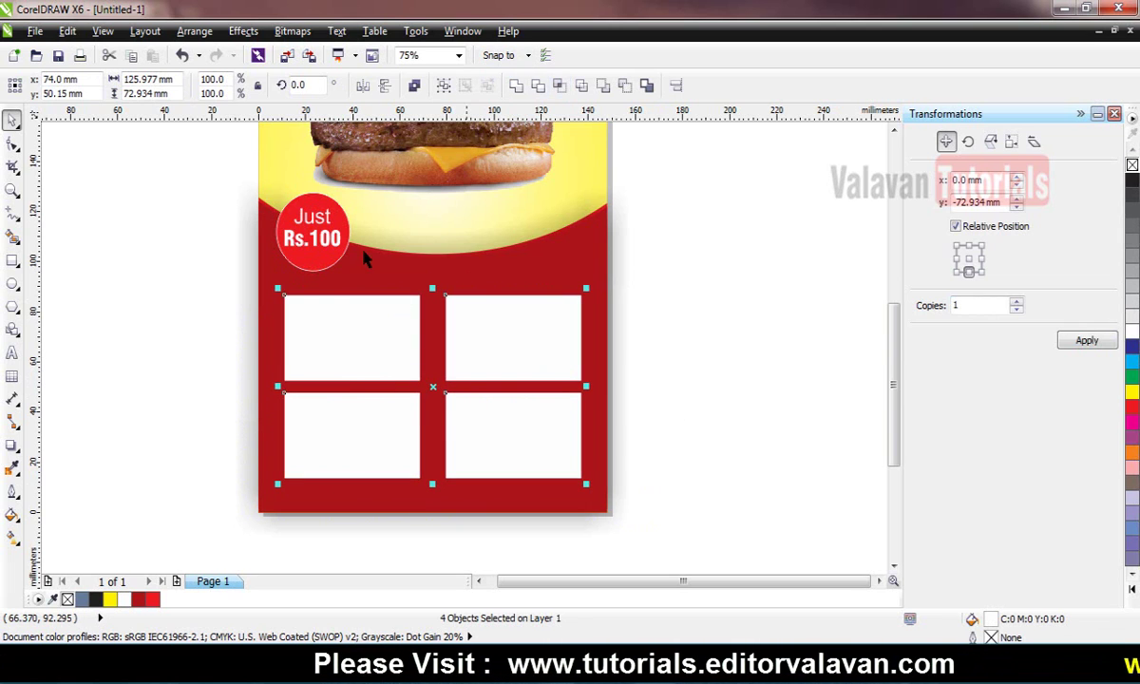
# Give the upper-left white rectangle scalloped corners with a 5 mm radius.
pyautogui.press('F2')
pyautogui.moveTo(209, 257); pyautogui.dragTo(674, 502)
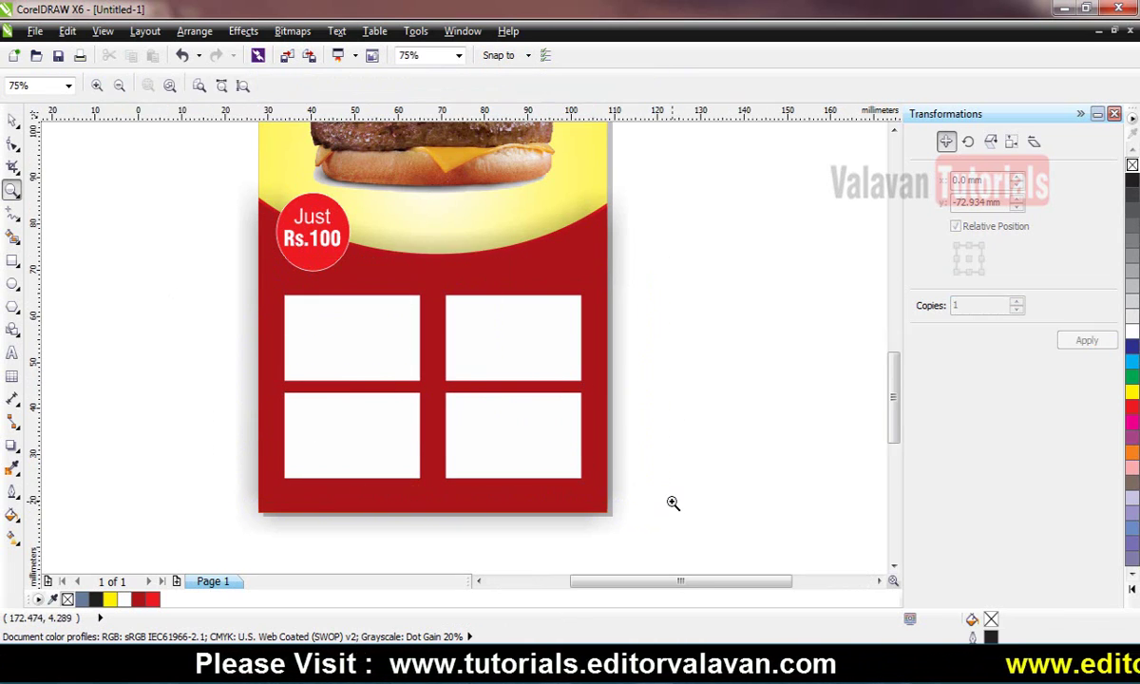
pyautogui.click(276, 271)
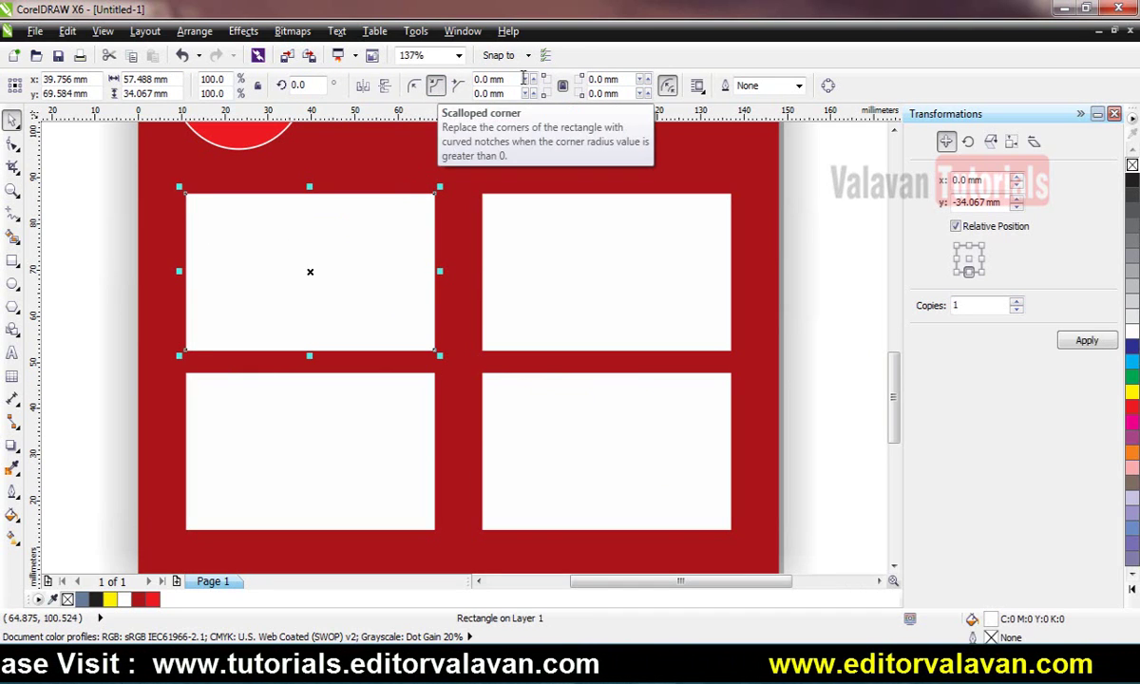
pyautogui.click(435, 86)
pyautogui.click(532, 78)
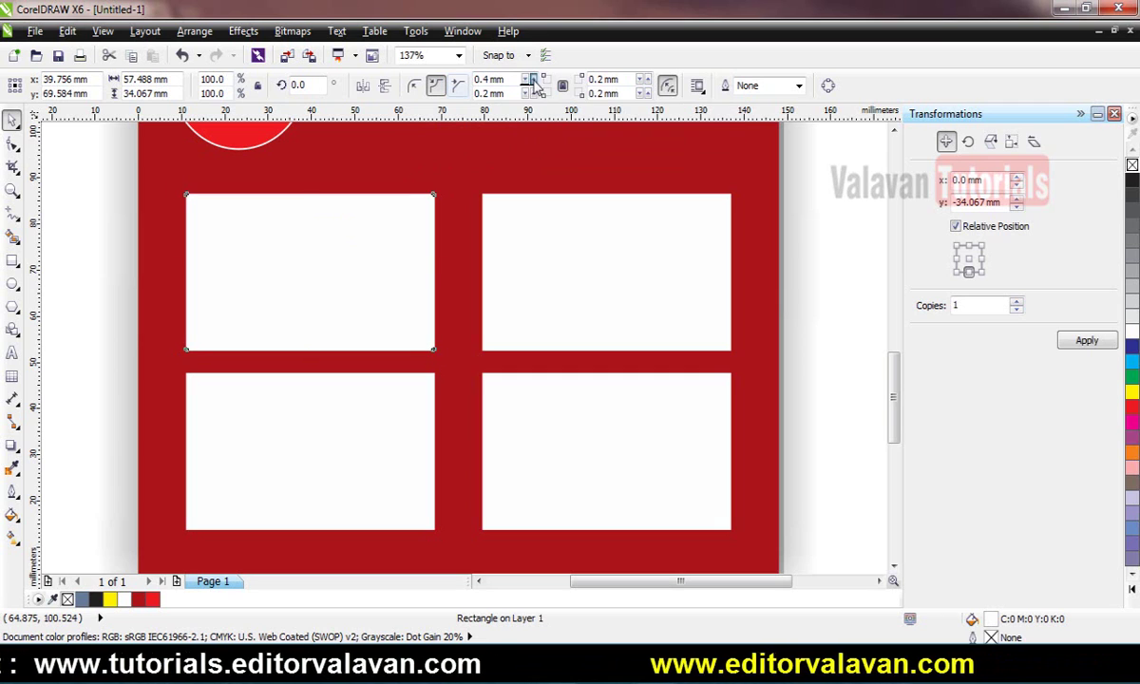
pyautogui.click(531, 79)
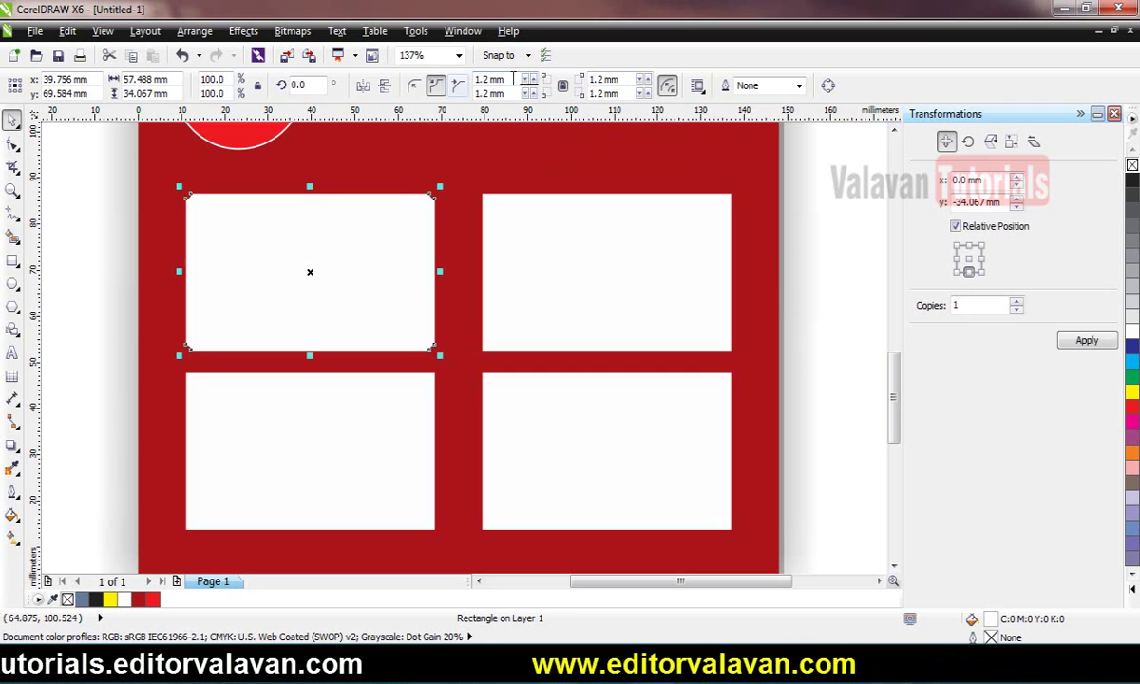
pyautogui.write('5')
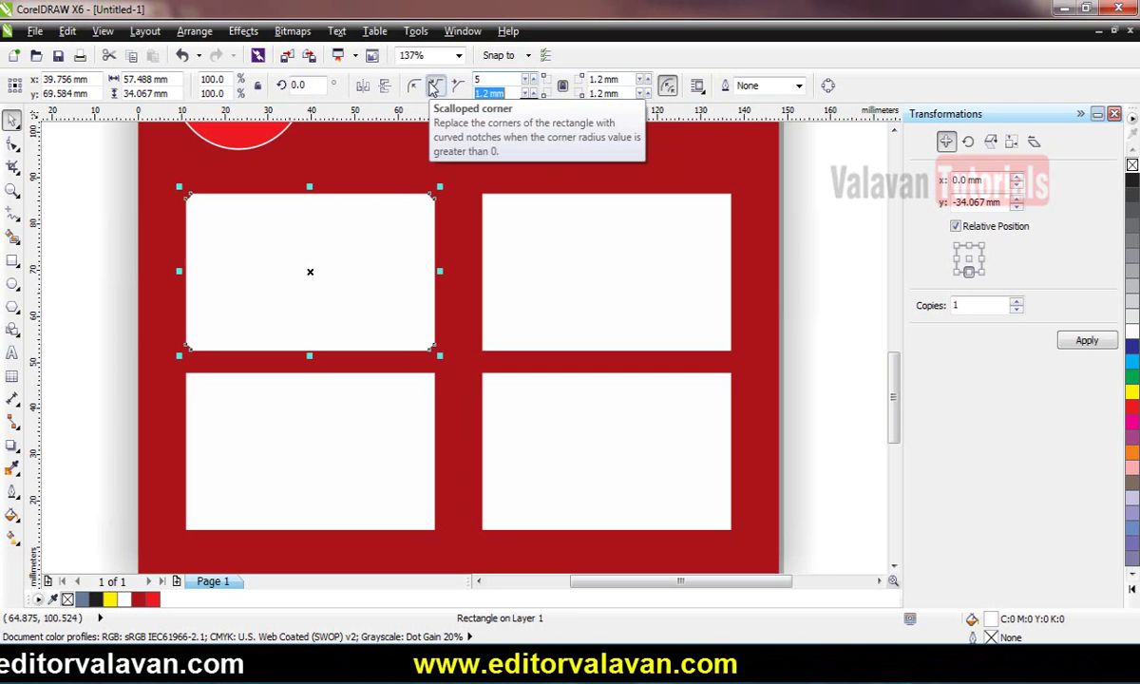
pyautogui.press('Return')
pyautogui.click(95, 220)
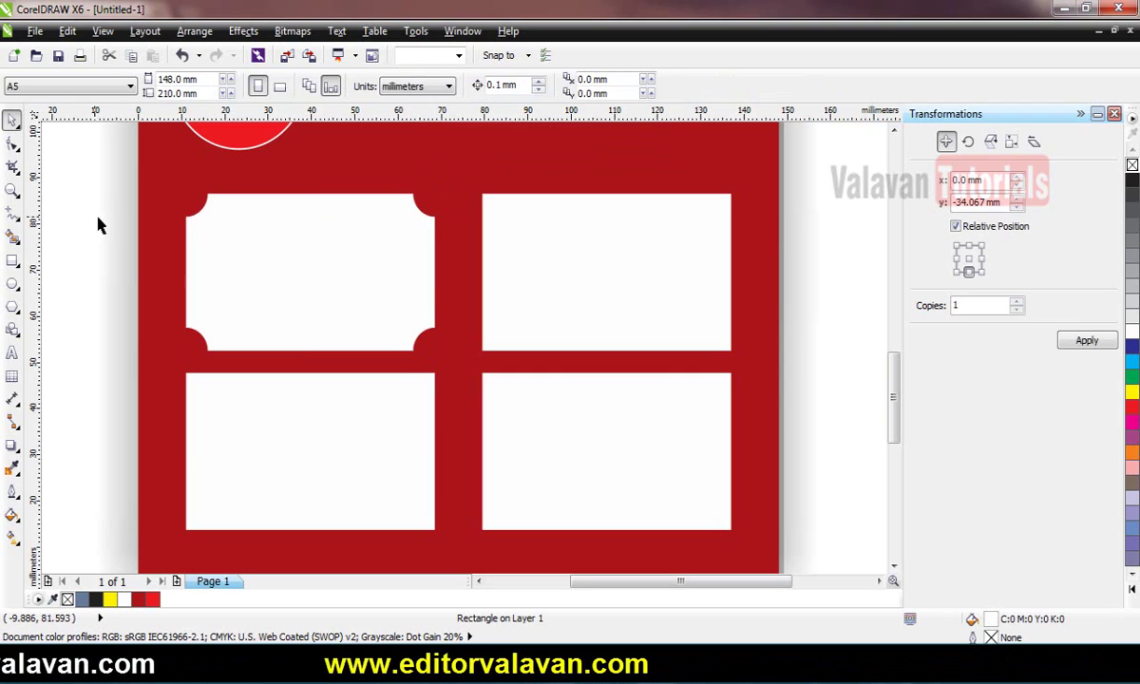
# Reduce the scalloped corner radius of the upper-left rectangle to 2 mm.
pyautogui.click(251, 235)
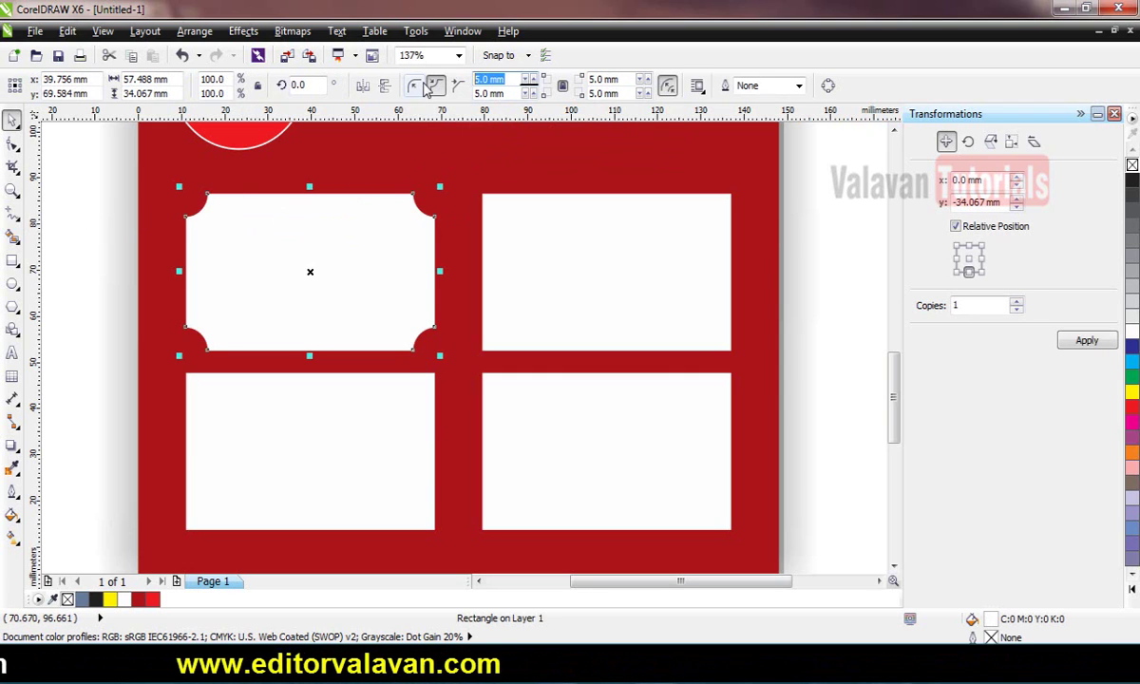
pyautogui.write('2')
pyautogui.press('Return')
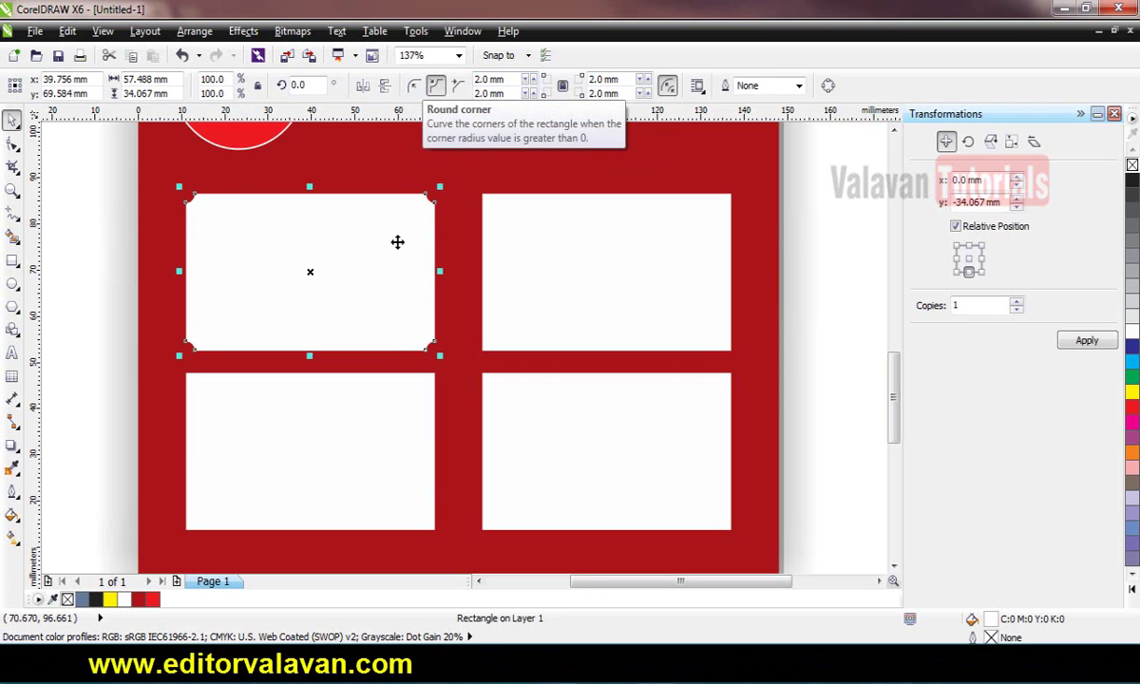
# Give the upper-right white rectangle scalloped corners with a 2 mm radius.
pyautogui.click(614, 303)
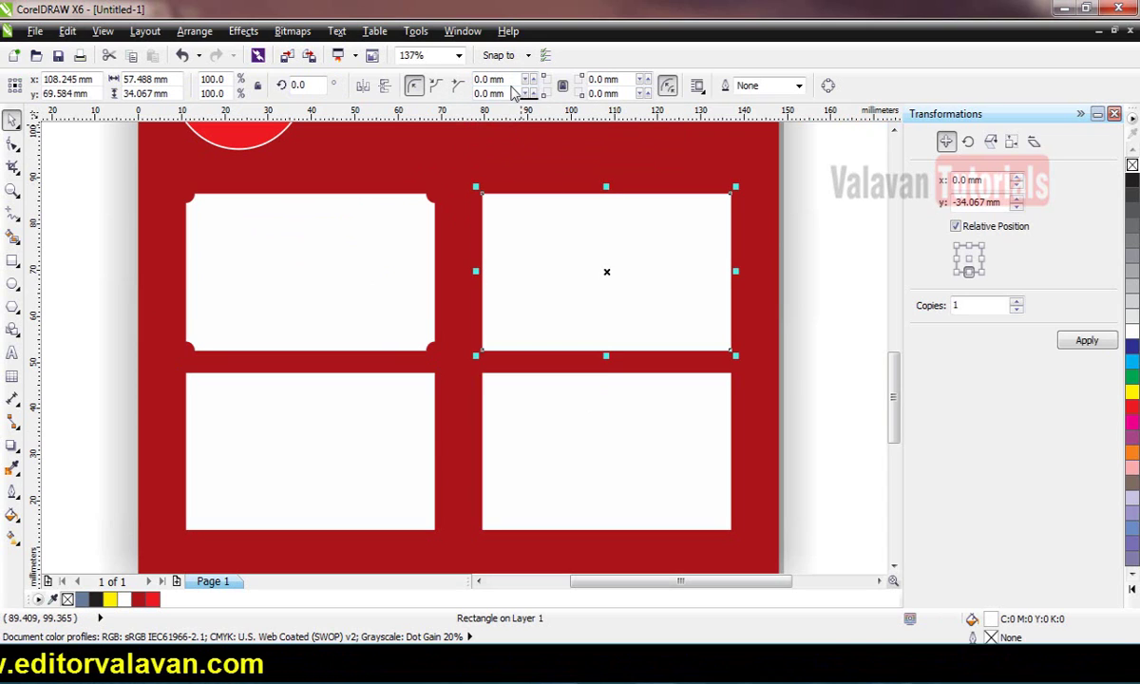
pyautogui.click(434, 87)
pyautogui.moveTo(507, 80); pyautogui.dragTo(431, 81)
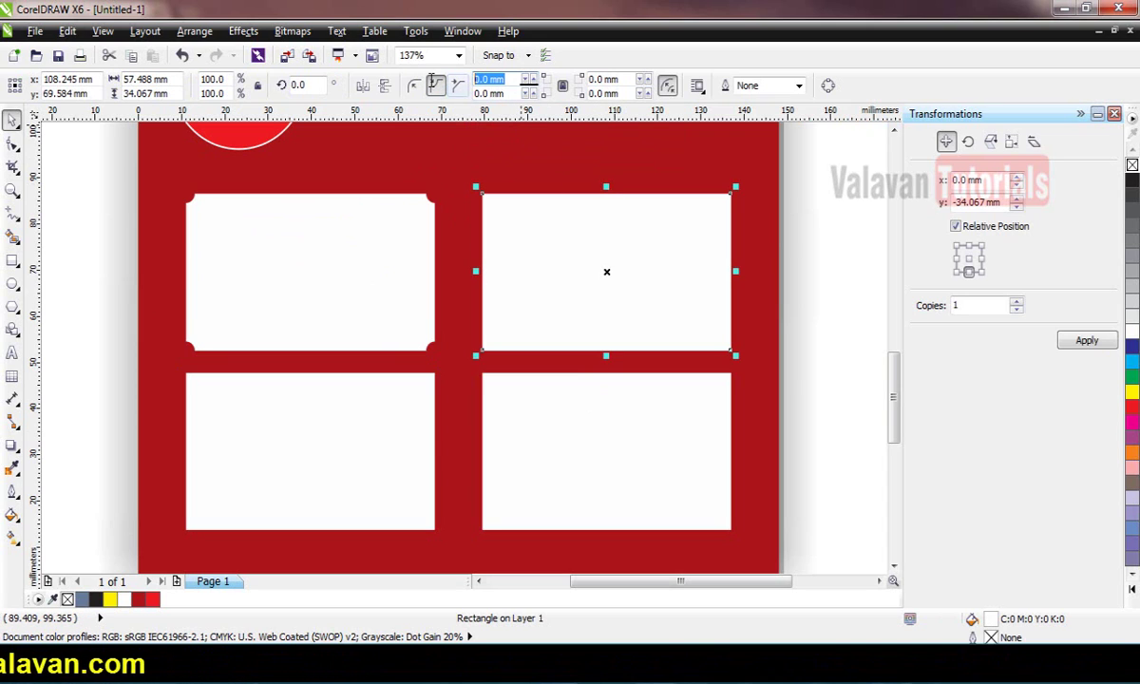
pyautogui.write('2')
pyautogui.press('Return')
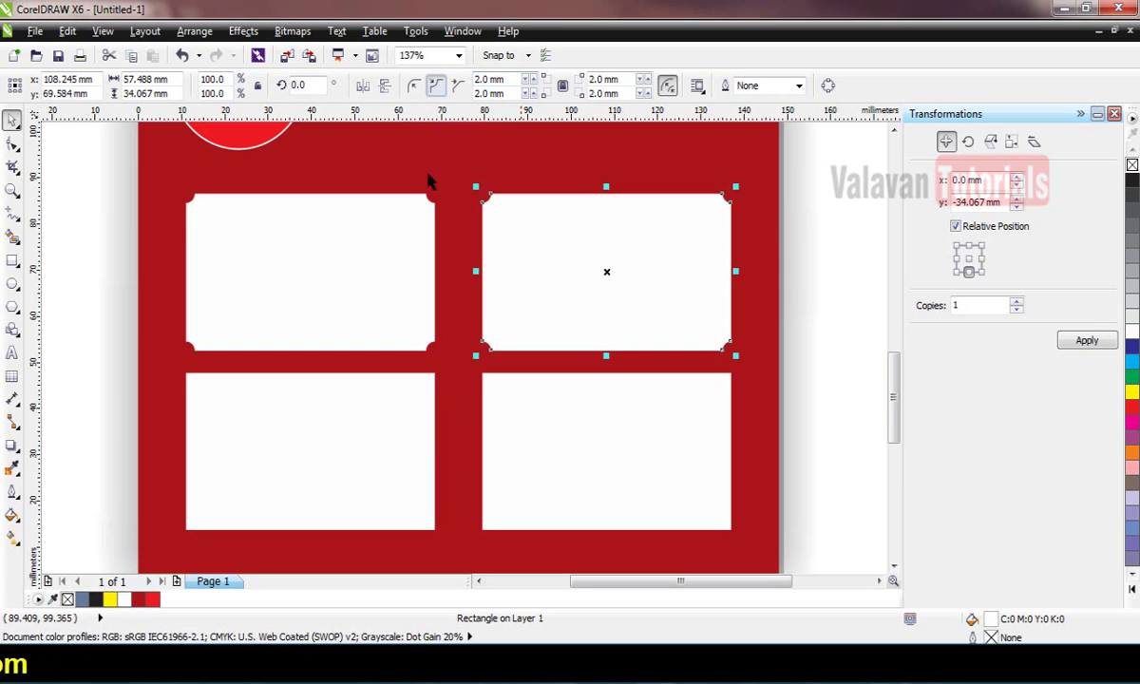
# Give the lower-left white rectangle scalloped corners with a 2 mm radius.
pyautogui.click(373, 405)
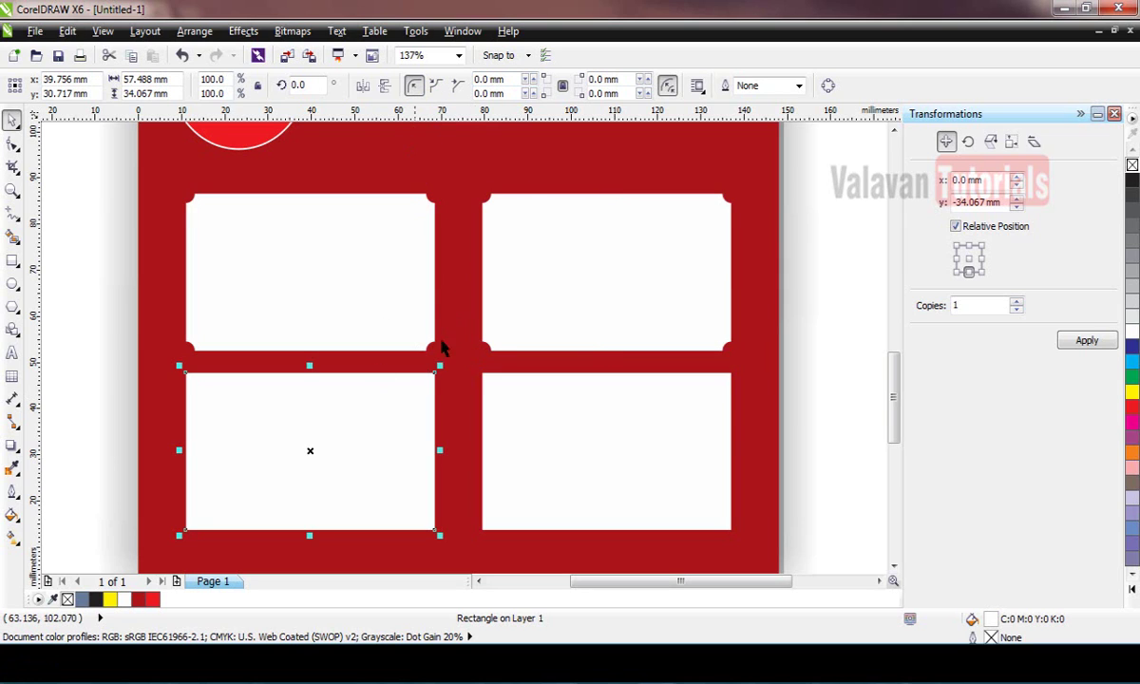
pyautogui.moveTo(512, 80); pyautogui.dragTo(432, 87)
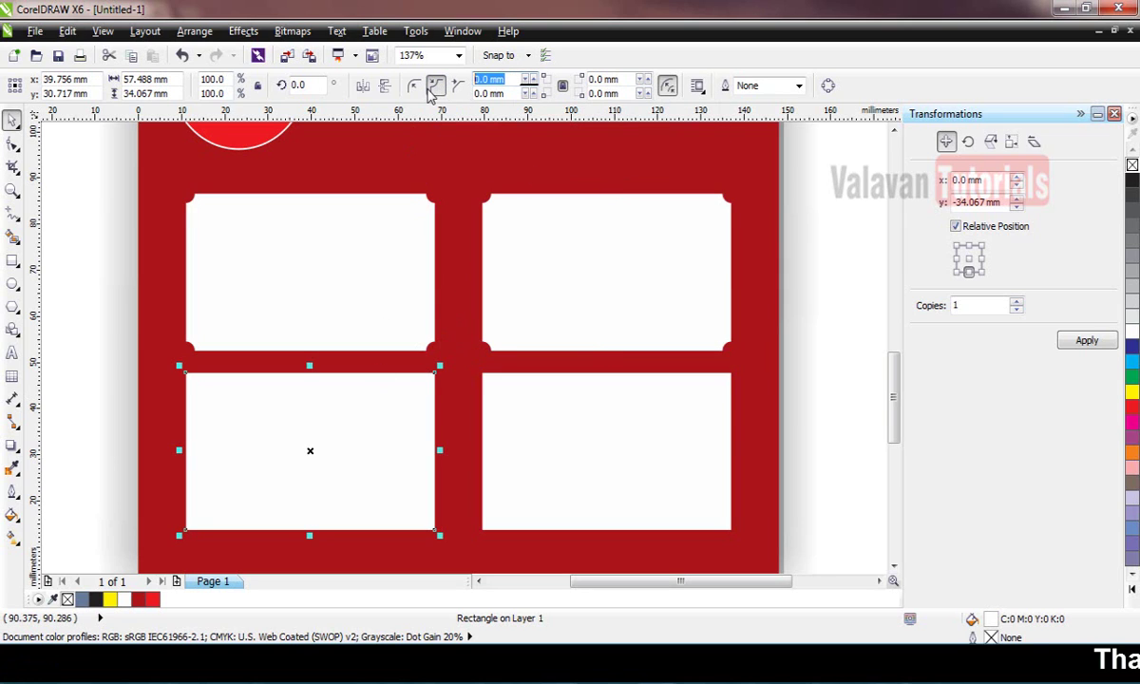
pyautogui.write('2')
pyautogui.press('Return')
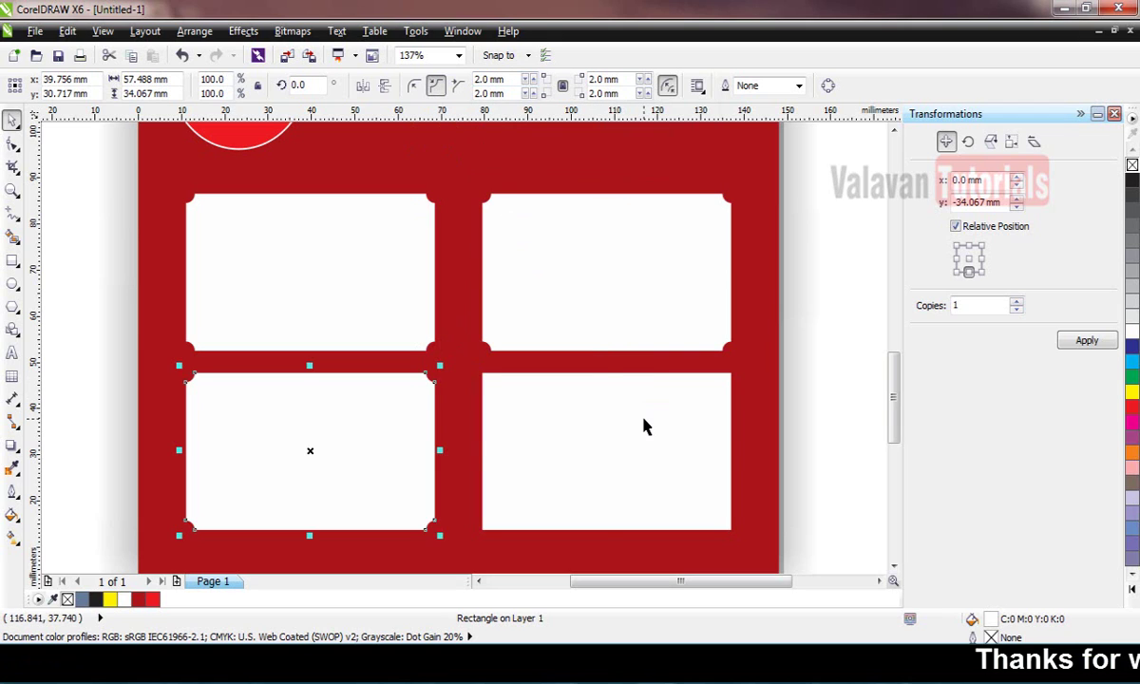
# Give the lower-right white rectangle scalloped corners with a 2 mm radius, and deselect it.
pyautogui.click(644, 426)
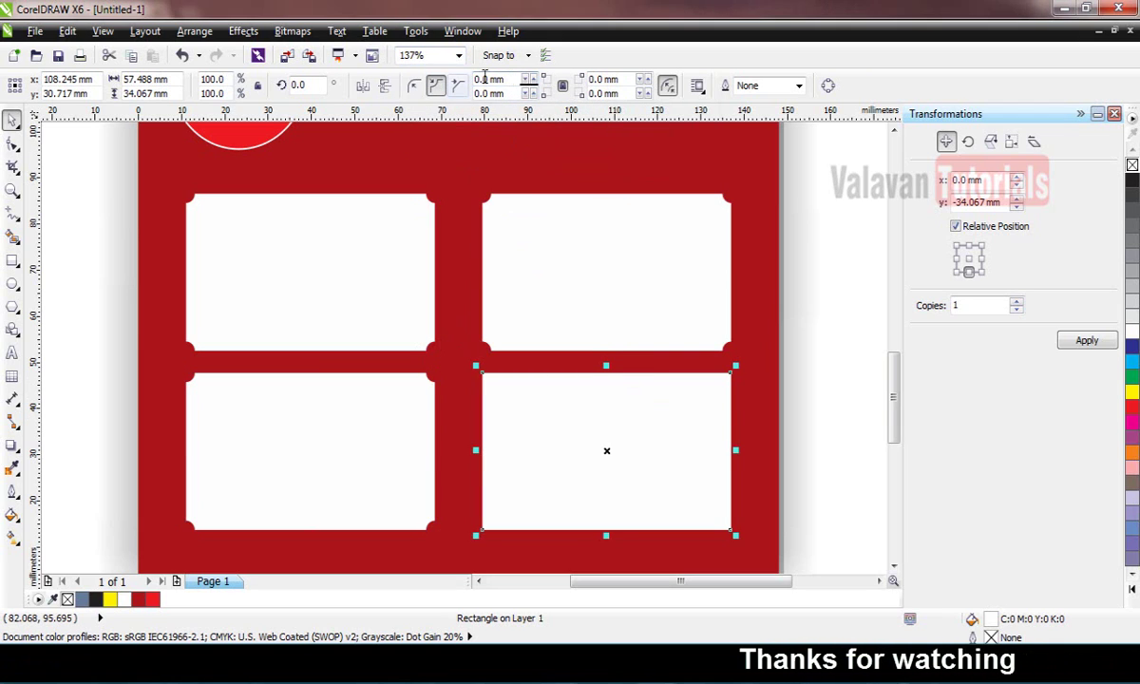
pyautogui.moveTo(506, 79); pyautogui.dragTo(452, 79)
pyautogui.write('2')
pyautogui.press('Return')
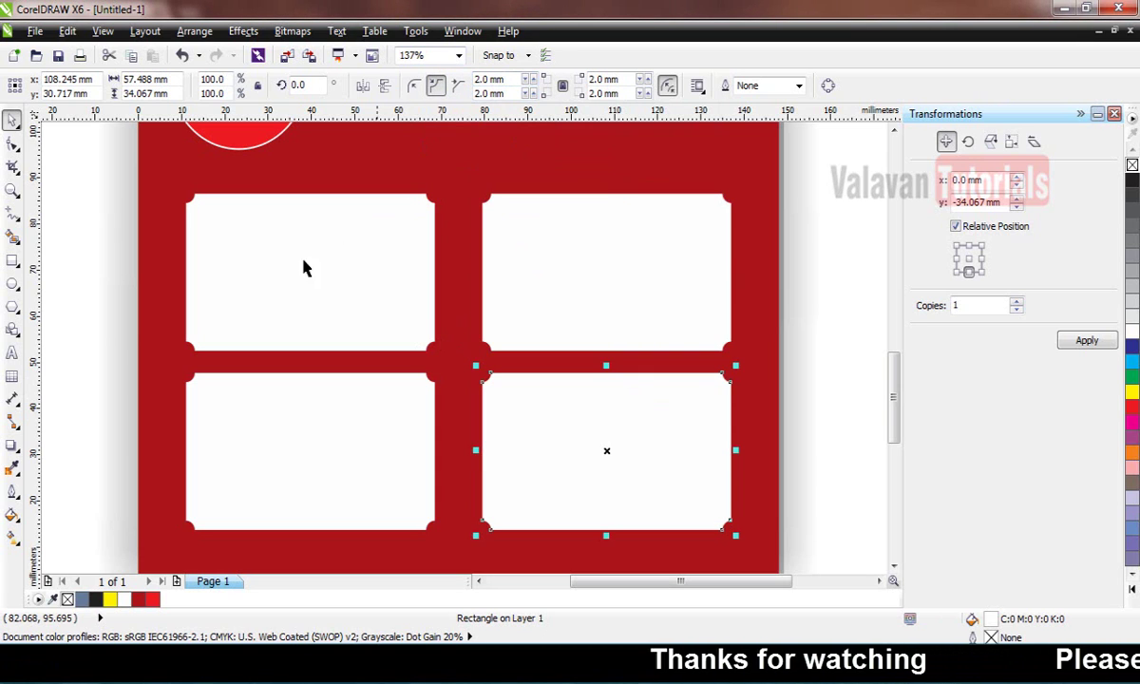
pyautogui.click(82, 324)
# Select all four white boxes, nudge them slightly upward on the dark red area, and deselect them.
pyautogui.scroll(-2, 199, 270)
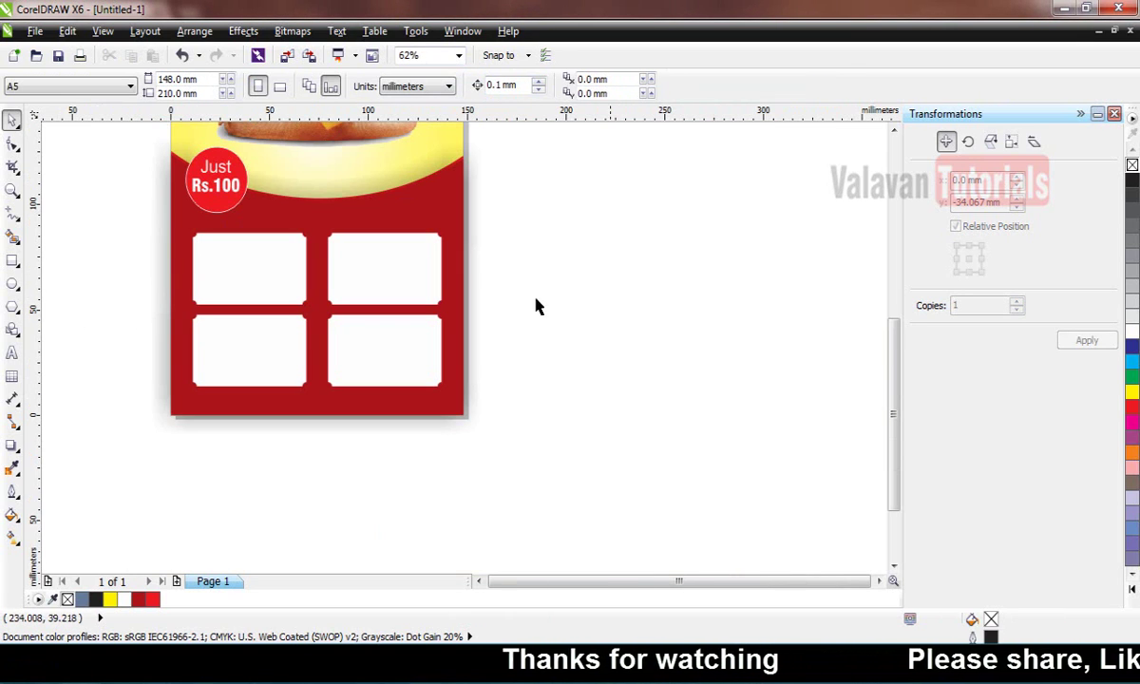
pyautogui.press('z')
pyautogui.moveTo(540, 464); pyautogui.dragTo(118, 159)
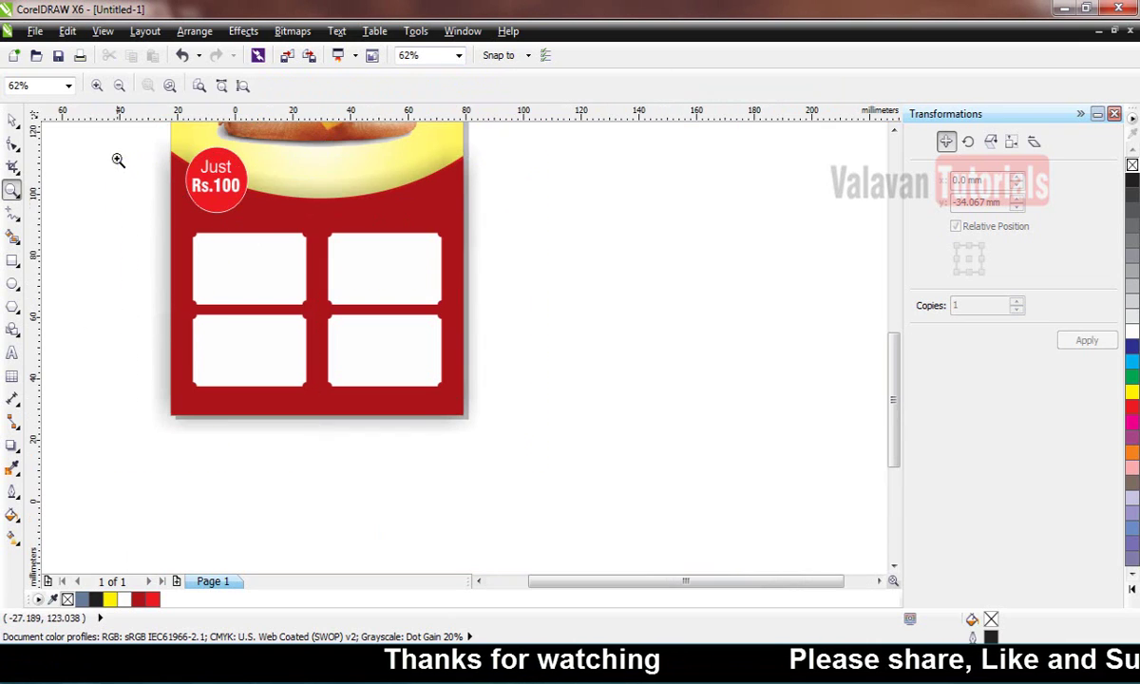
pyautogui.press('space')
pyautogui.moveTo(183, 211); pyautogui.dragTo(742, 490)
pyautogui.hotkey('shift', 'Up')
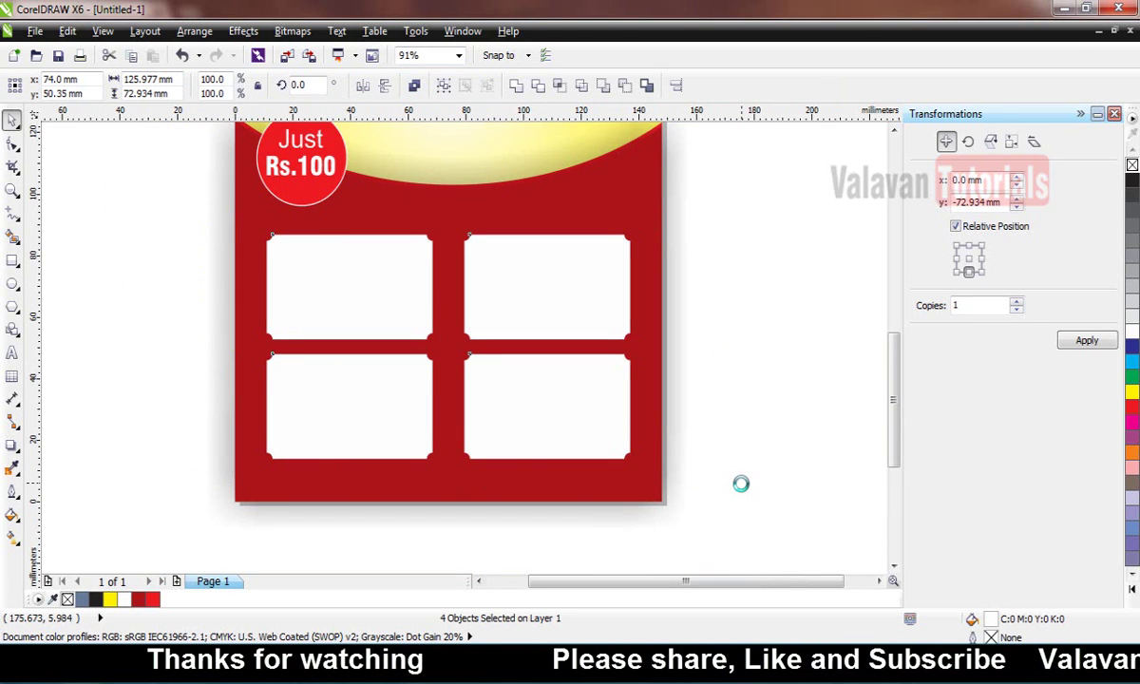
pyautogui.click(747, 457)
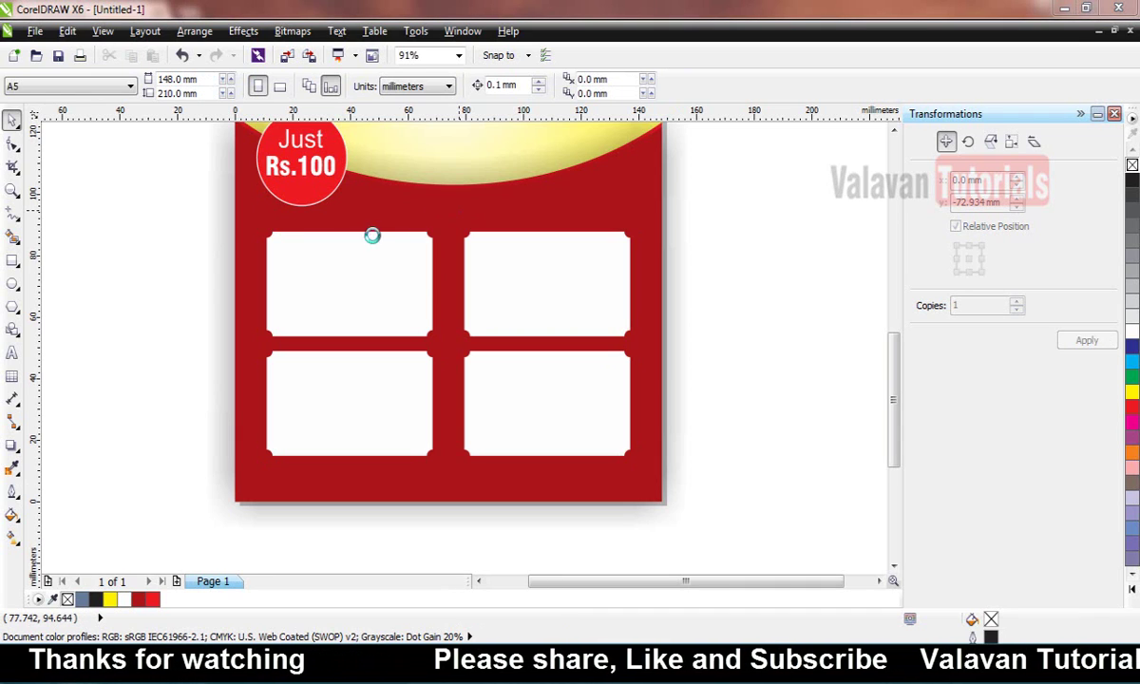
pyautogui.hotkey('ctrl', 'o')
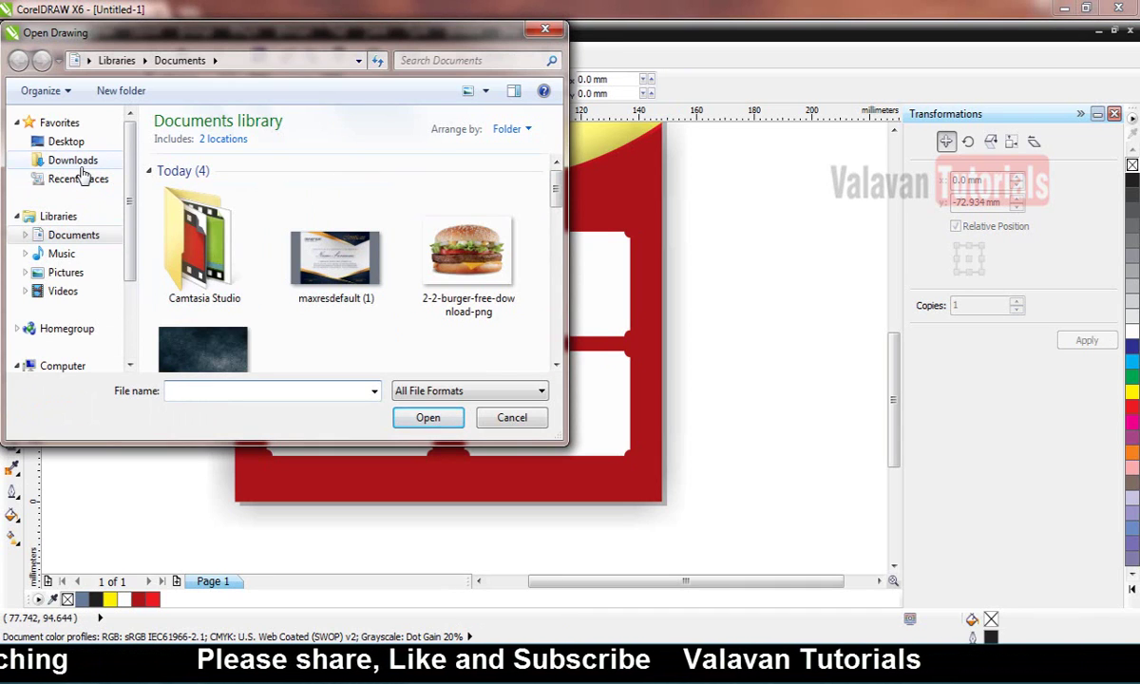
pyautogui.click(74, 142)
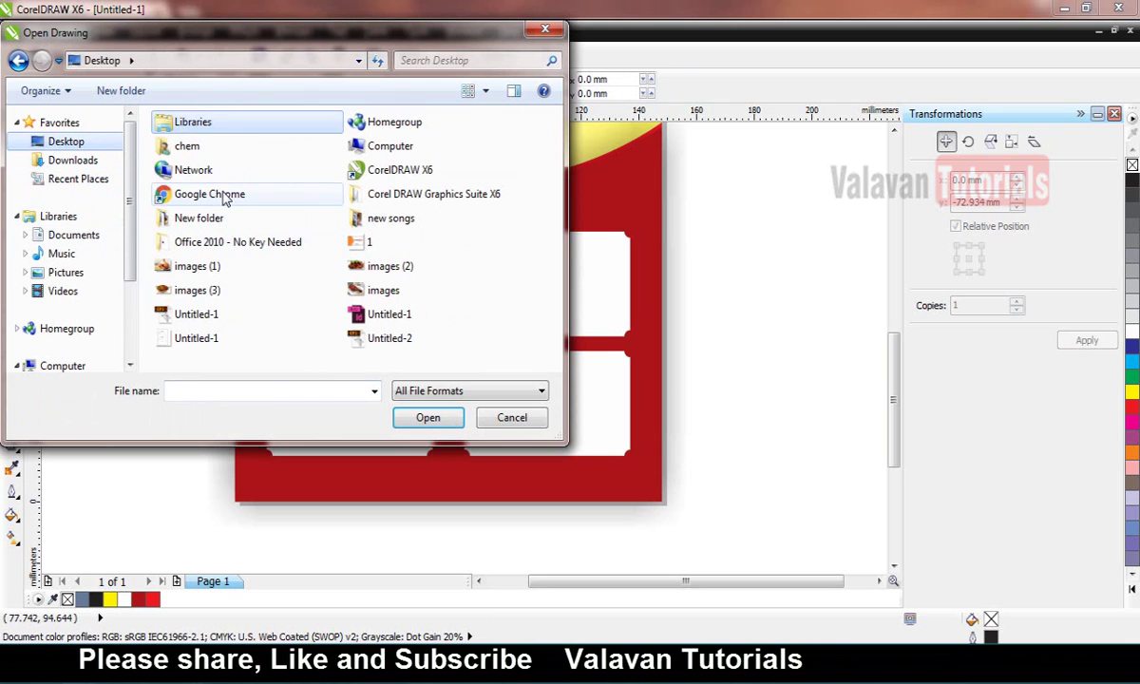
pyautogui.click(225, 195)
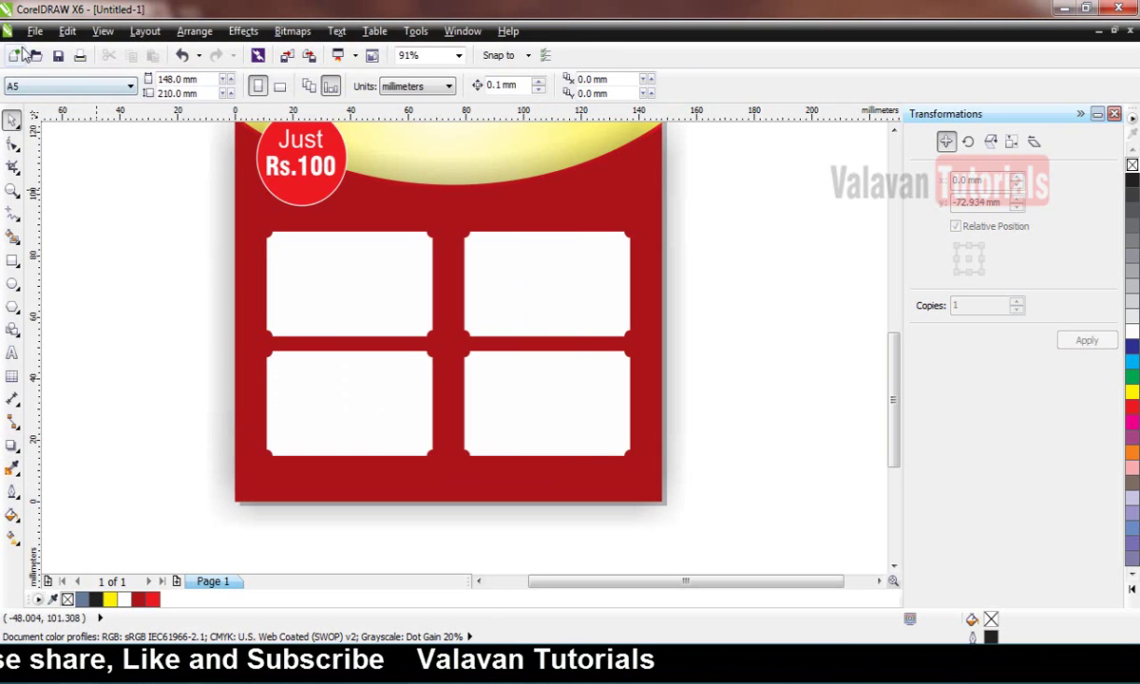
# Open the recent file valavan logo.cdr and copy its four contact lines together with their icons.
pyautogui.click(35, 31)
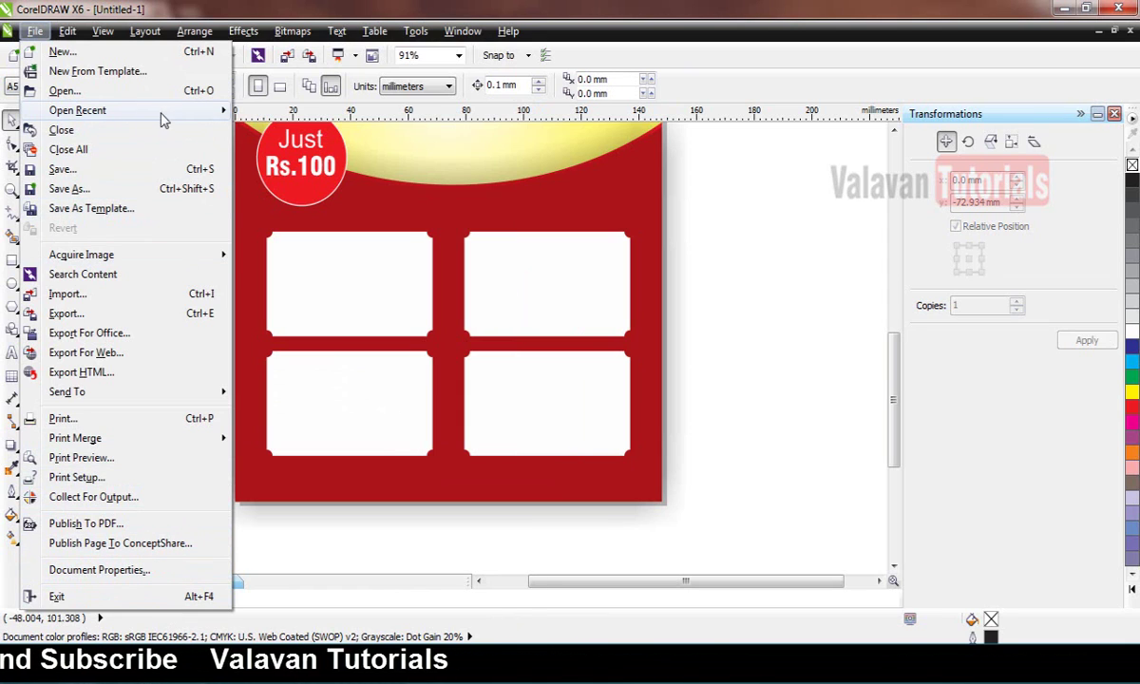
pyautogui.moveTo(162, 114)
pyautogui.click(332, 131)
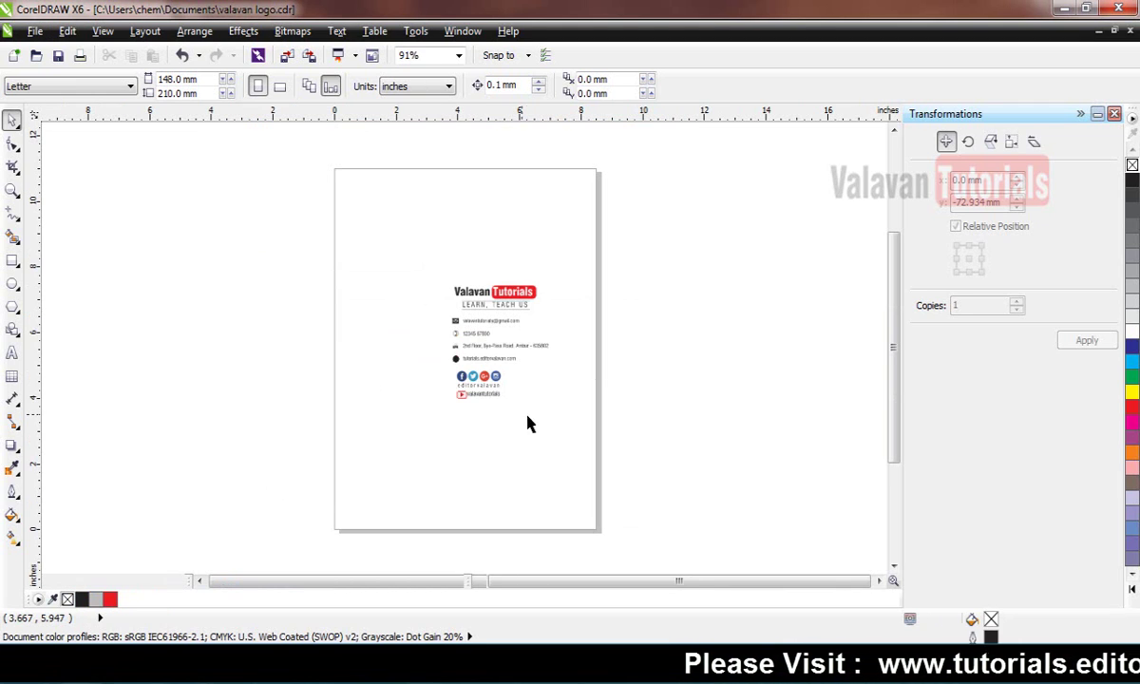
pyautogui.moveTo(573, 424); pyautogui.dragTo(387, 240)
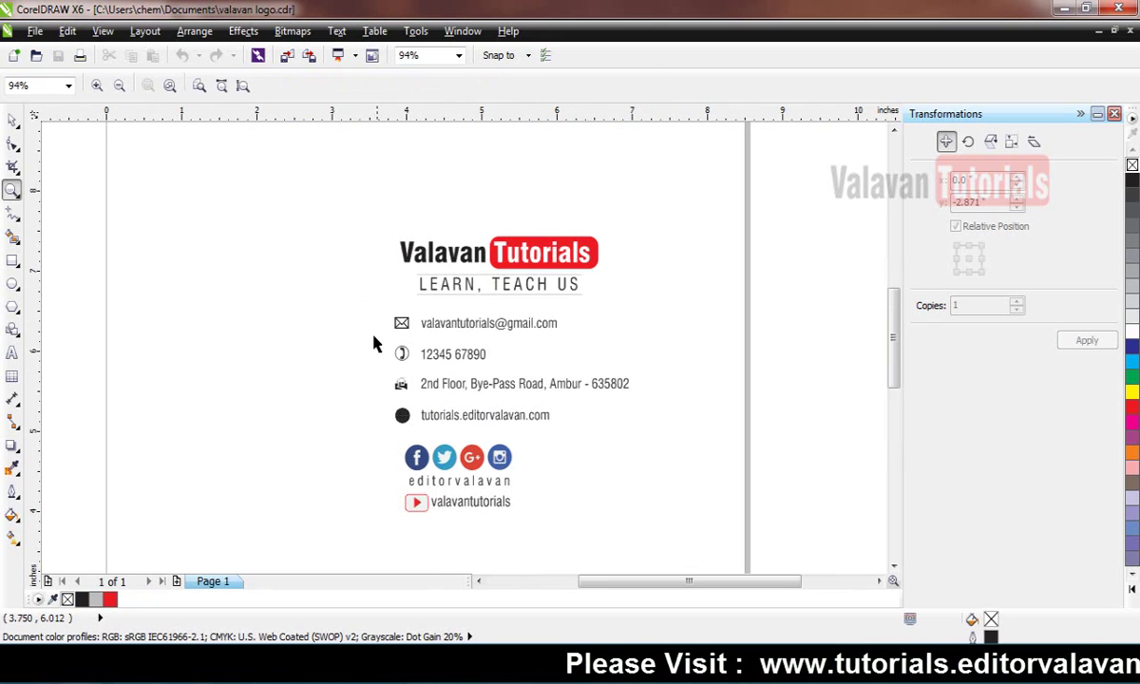
pyautogui.press('space')
pyautogui.moveTo(679, 440); pyautogui.dragTo(679, 442)
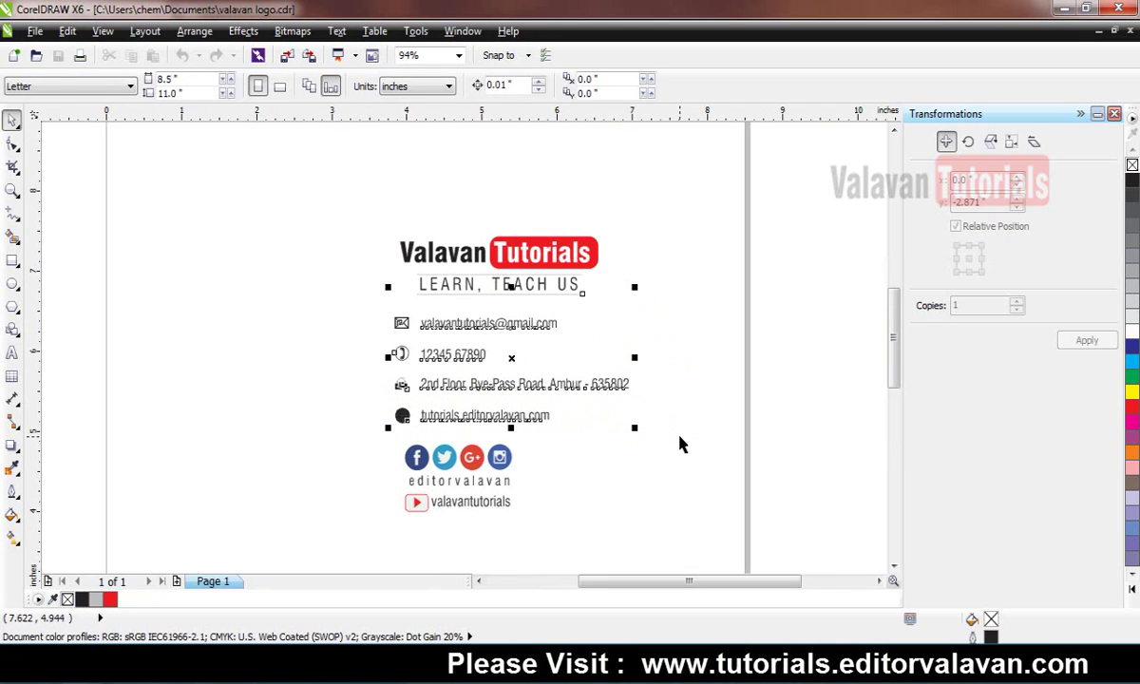
# Paste the copied contact details into the untitled burger flyer and place them on the empty area beside the page.
pyautogui.hotkey('ctrl', 'Tab')
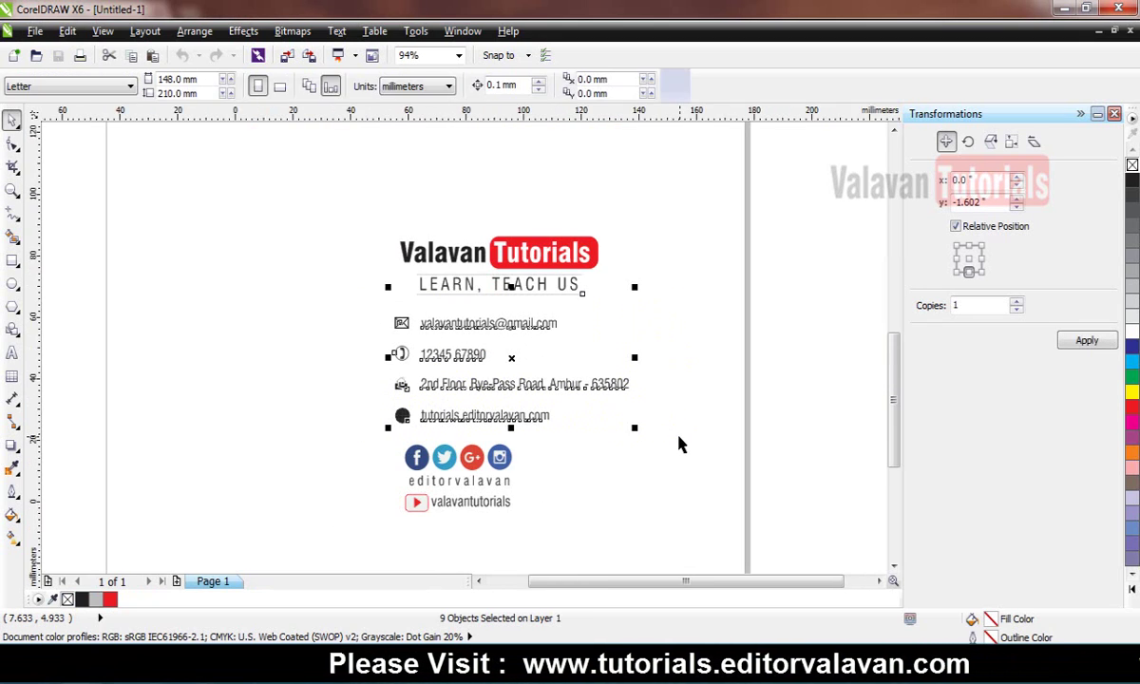
pyautogui.hotkey('ctrl', 'v')
pyautogui.hotkey('ctrl', 'v')
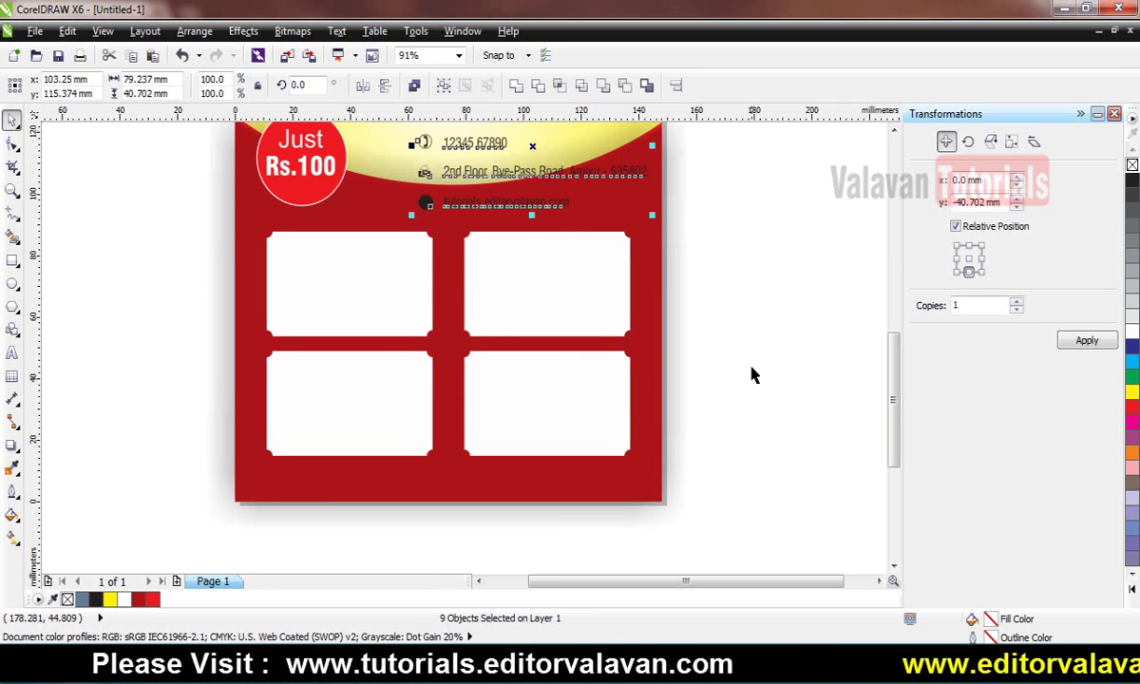
pyautogui.moveTo(534, 148); pyautogui.dragTo(741, 435)
pyautogui.click(746, 427)
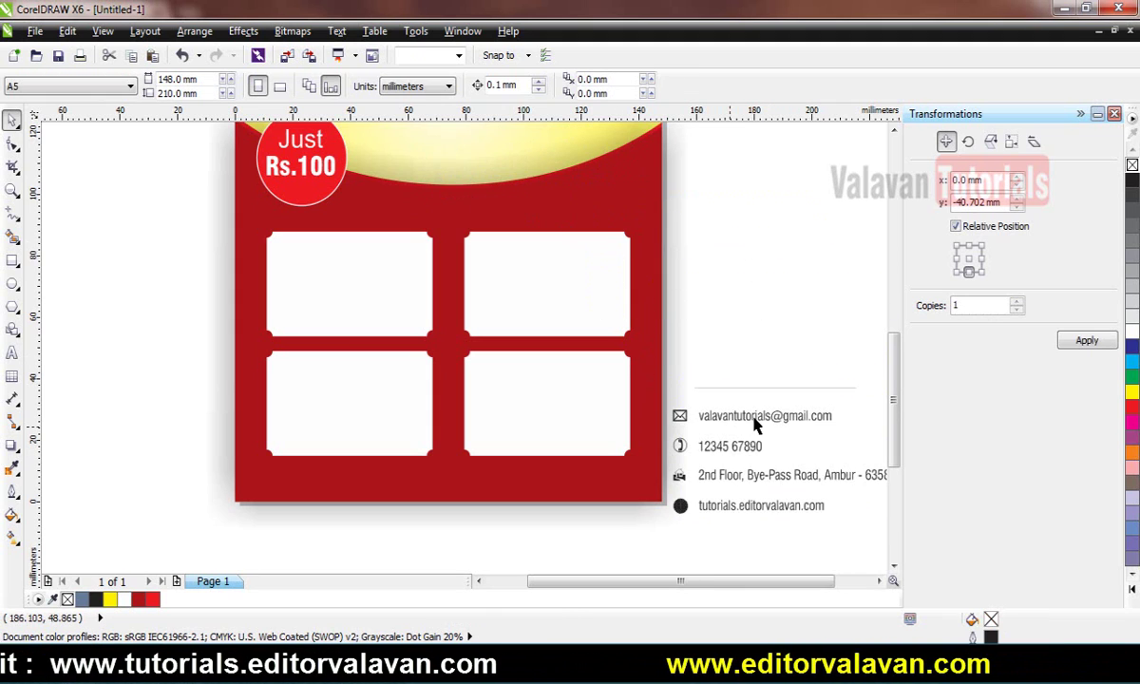
# Delete the thin grey line above the pasted contact details.
pyautogui.scroll(-3, 733, 427)
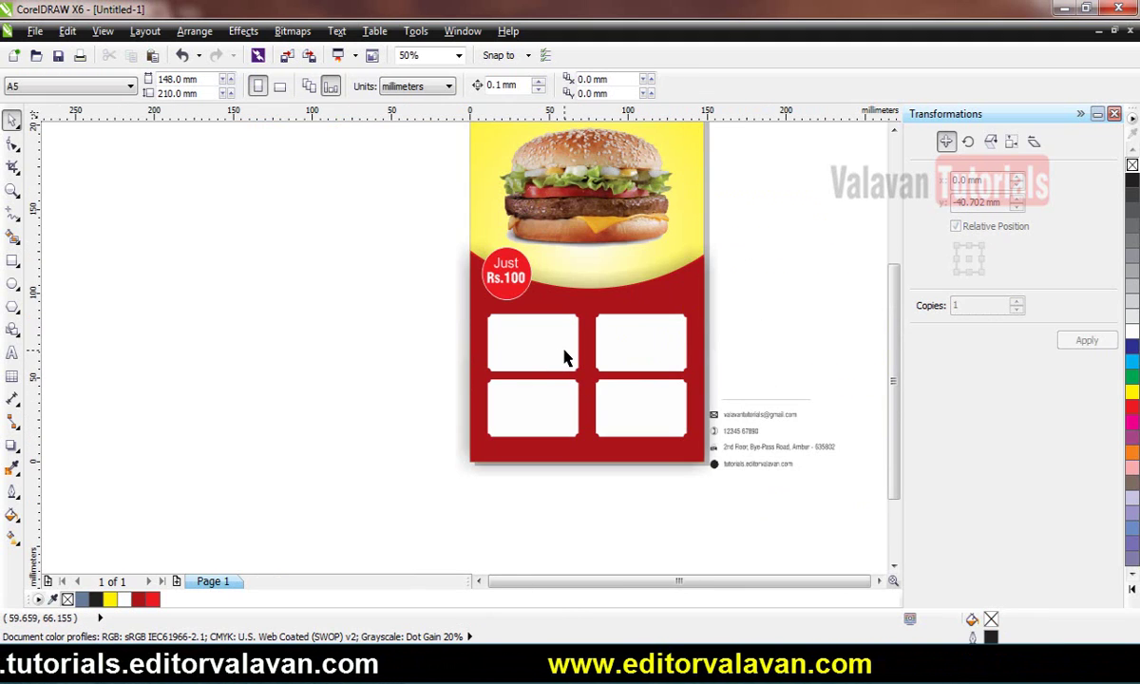
pyautogui.press('z')
pyautogui.moveTo(398, 336); pyautogui.dragTo(963, 526)
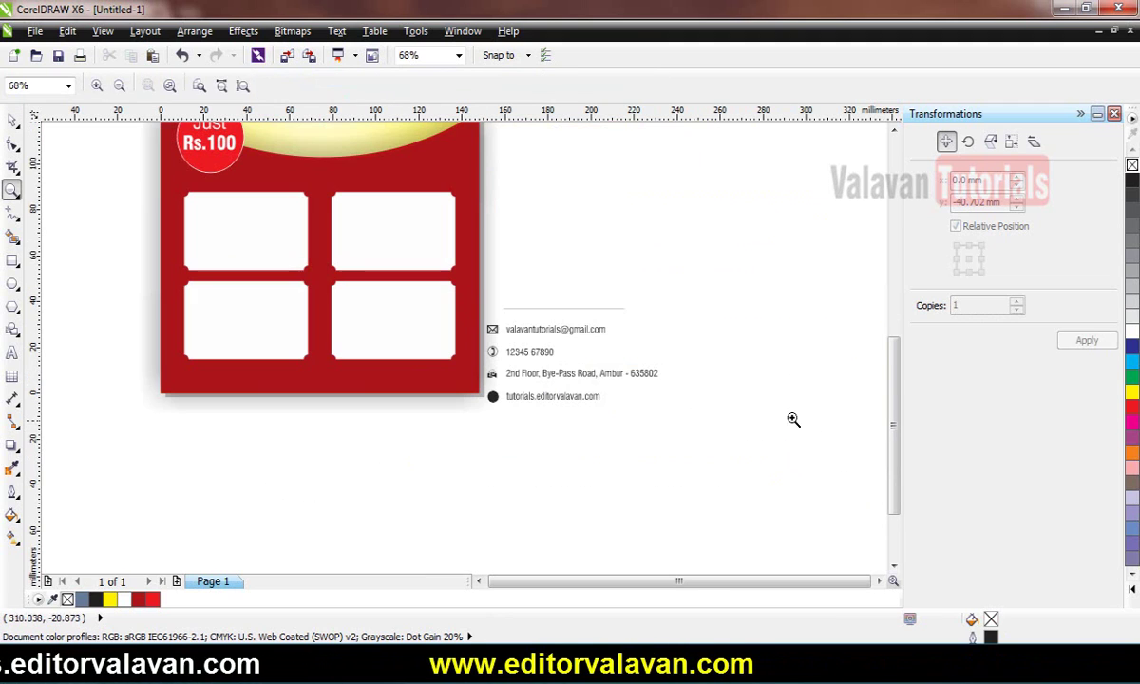
pyautogui.press('space')
pyautogui.moveTo(482, 288); pyautogui.dragTo(476, 285)
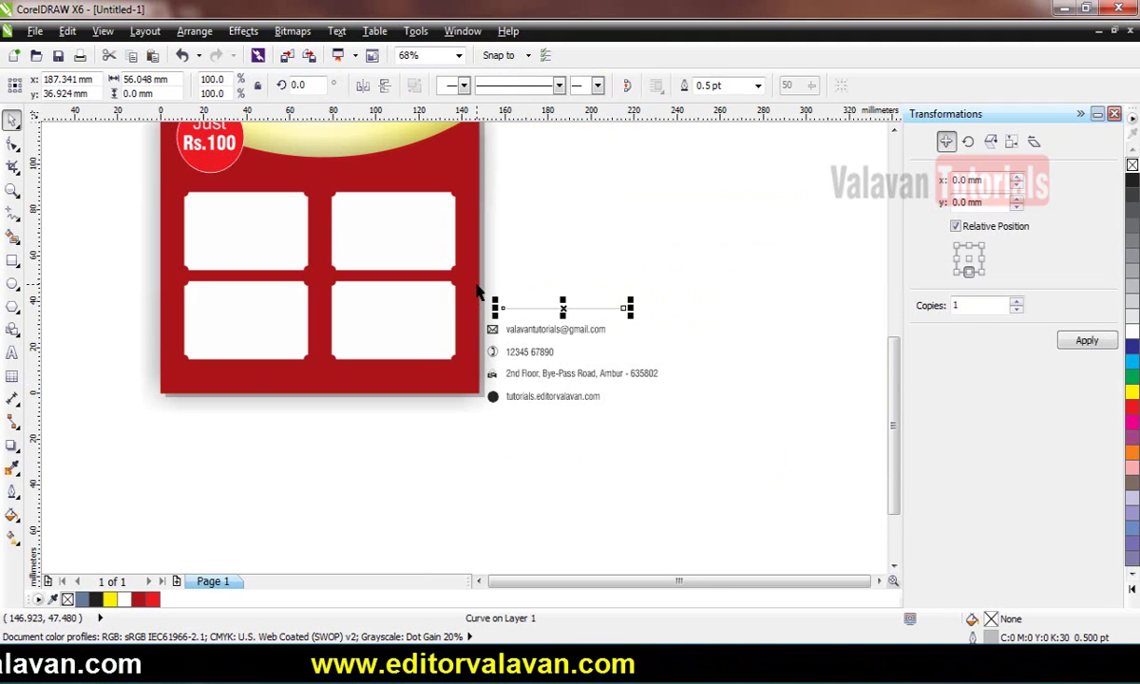
pyautogui.press('Delete')
# Move the e-mail and phone lines under the lower-left white box, and the address and website lines under the lower-right one.
pyautogui.moveTo(712, 321); pyautogui.dragTo(483, 360)
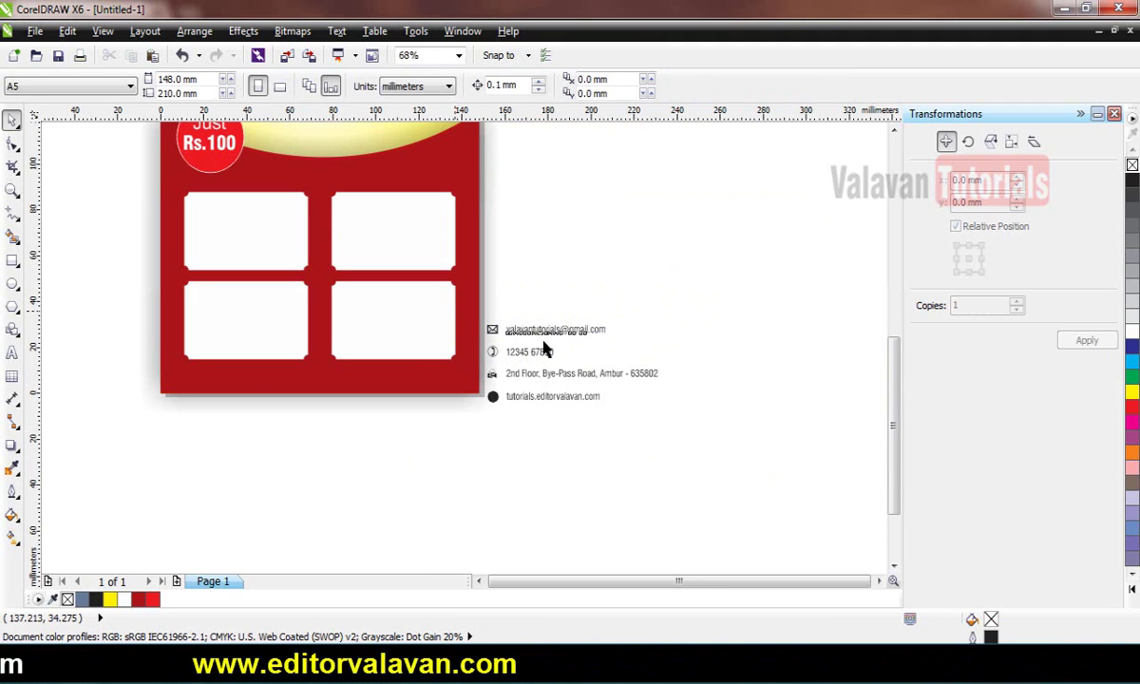
pyautogui.moveTo(548, 338); pyautogui.dragTo(242, 363)
pyautogui.moveTo(776, 432); pyautogui.dragTo(308, 371)
pyautogui.click(511, 425)
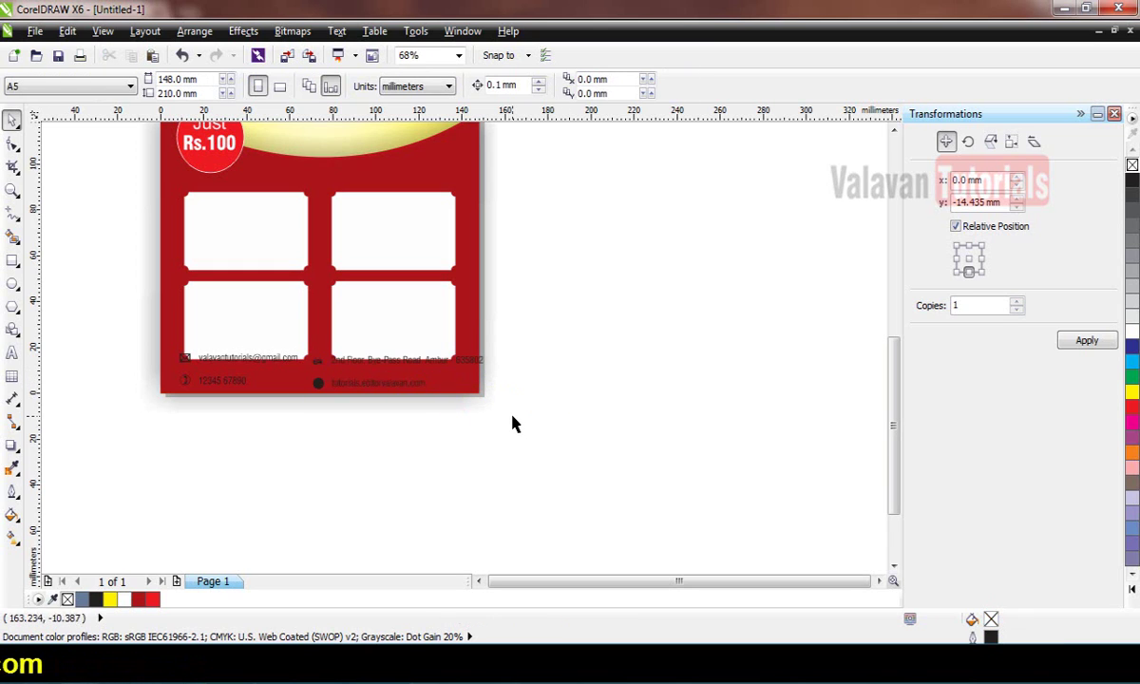
pyautogui.press('z')
pyautogui.moveTo(156, 162); pyautogui.dragTo(125, 135)
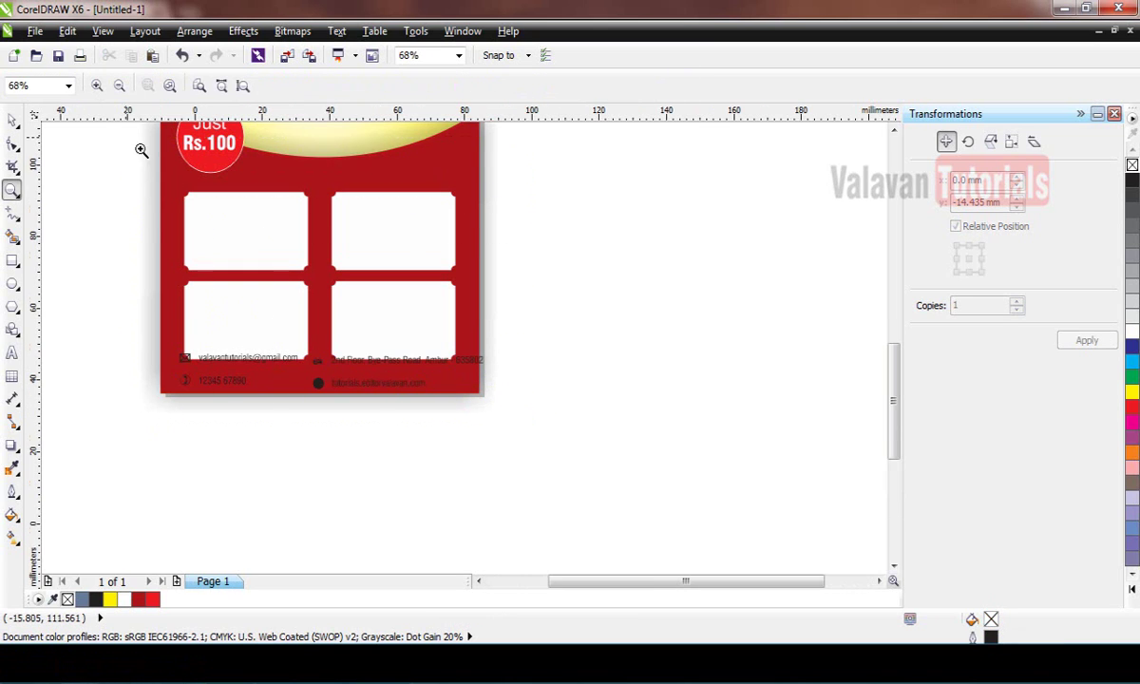
pyautogui.moveTo(176, 218); pyautogui.dragTo(729, 428)
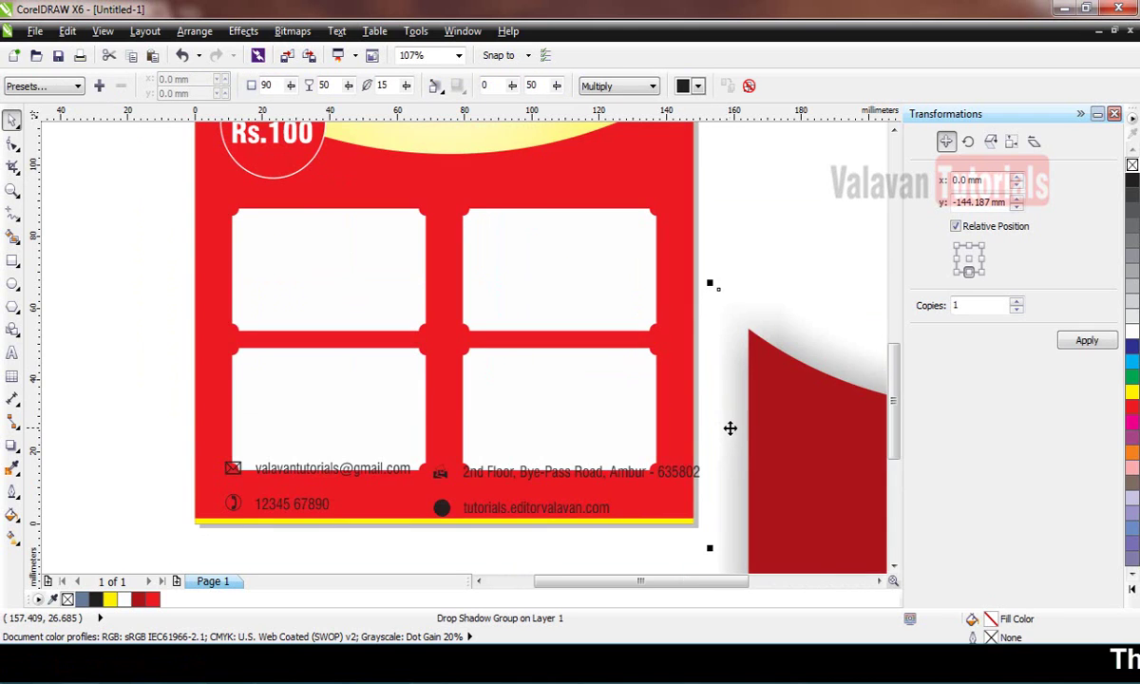
pyautogui.hotkey('ctrl', 'z')
# Select the four white boxes and nudge them upward to make more room for the contact details.
pyautogui.moveTo(113, 169); pyautogui.dragTo(682, 404)
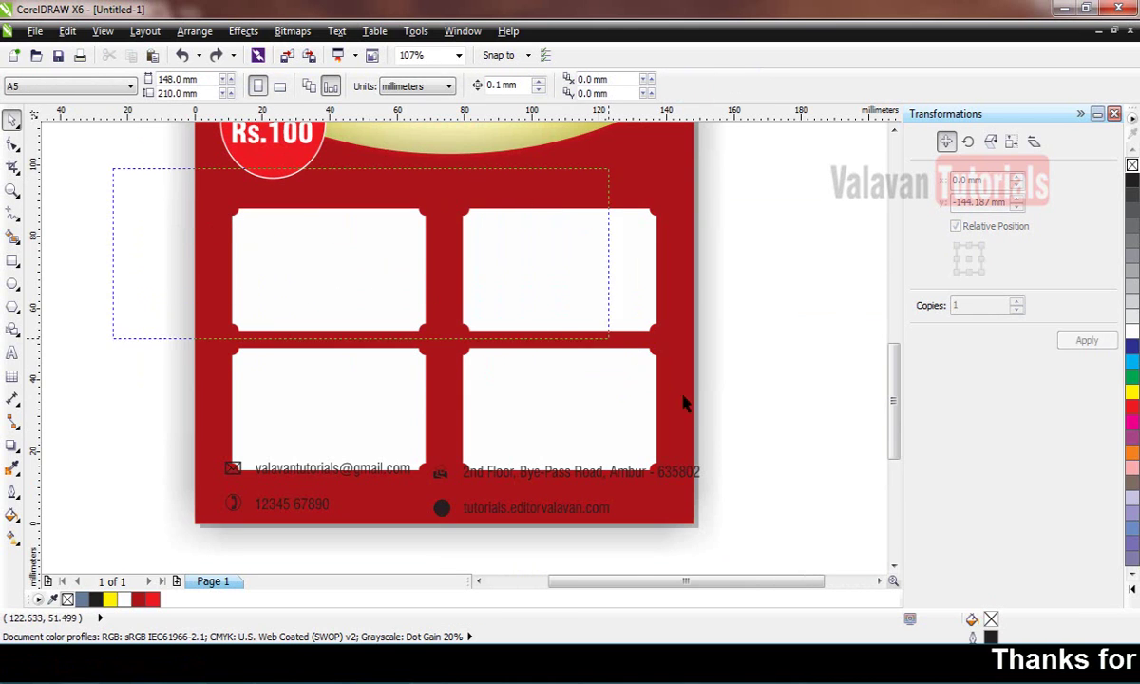
pyautogui.moveTo(771, 485); pyautogui.dragTo(780, 440)
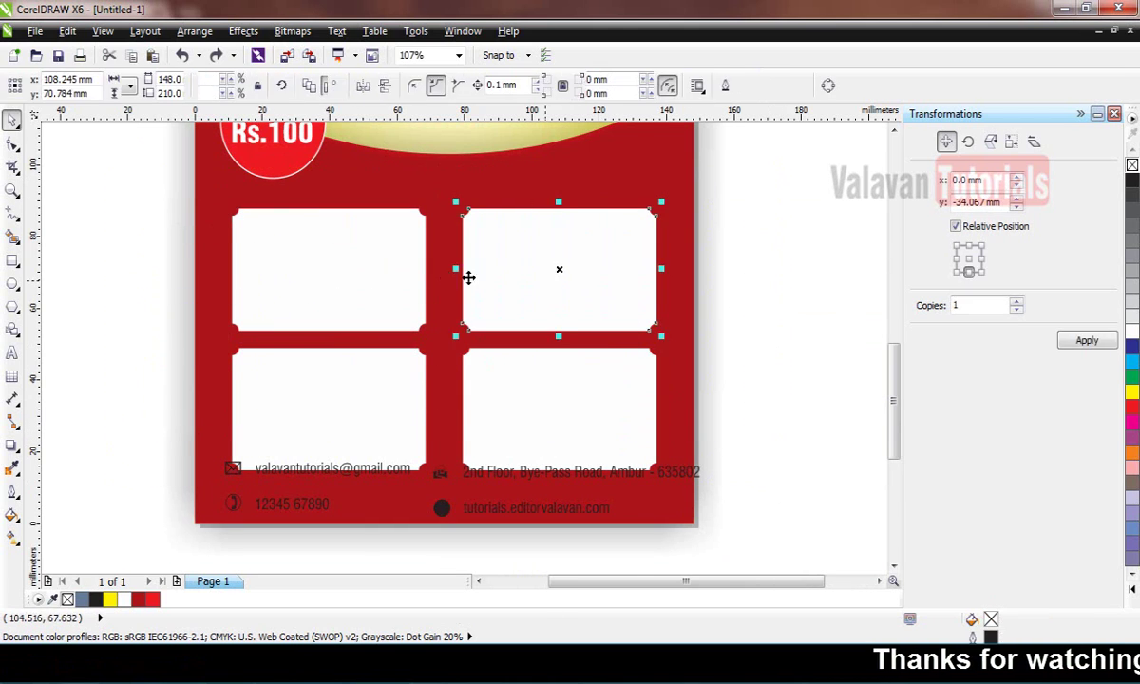
pyautogui.press('Up')
pyautogui.press('Up')
pyautogui.press('Up')
pyautogui.press('Up')
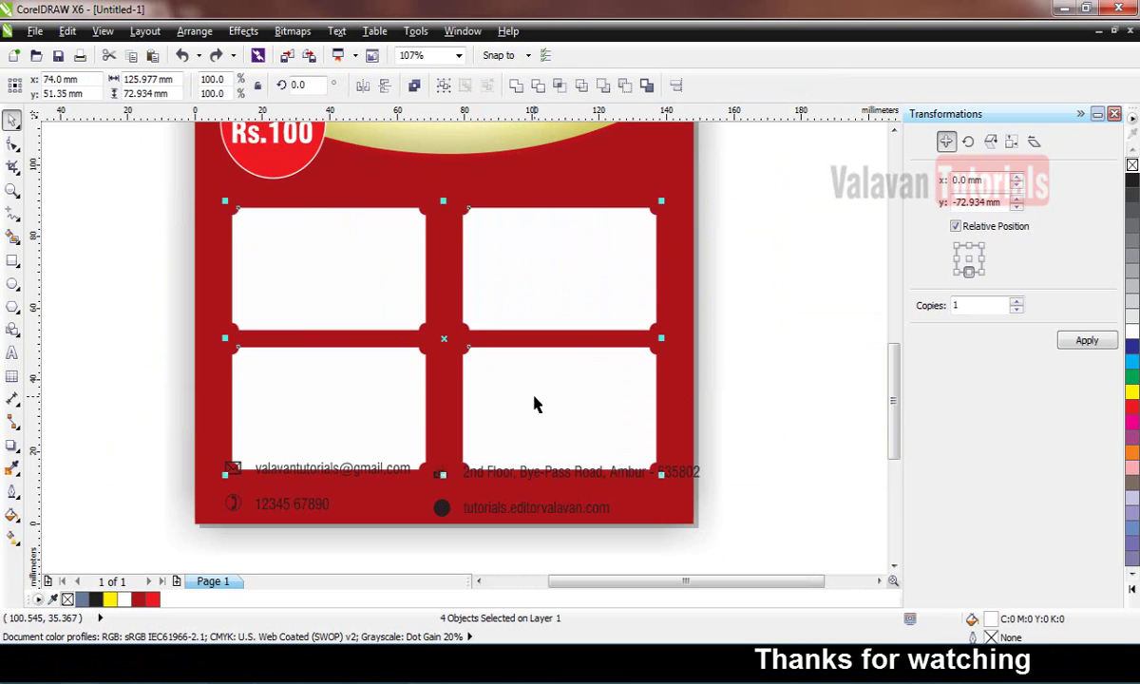
pyautogui.press('Up')
pyautogui.press('Up')
pyautogui.press('Up')
pyautogui.press('Up')
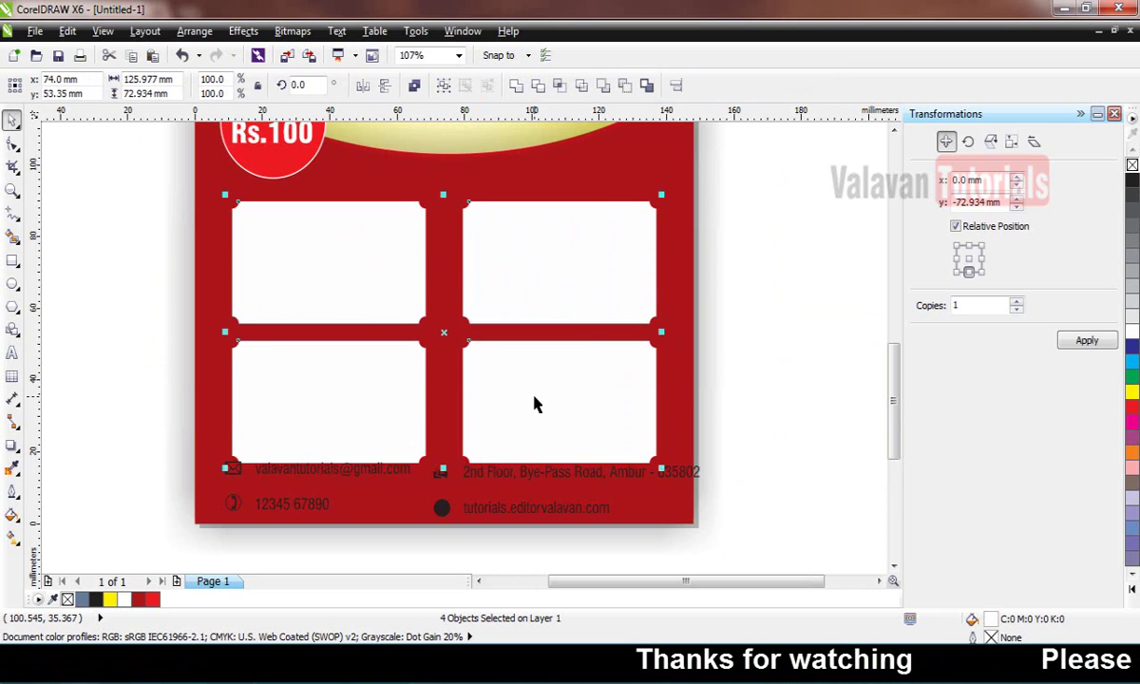
pyautogui.click(591, 429)
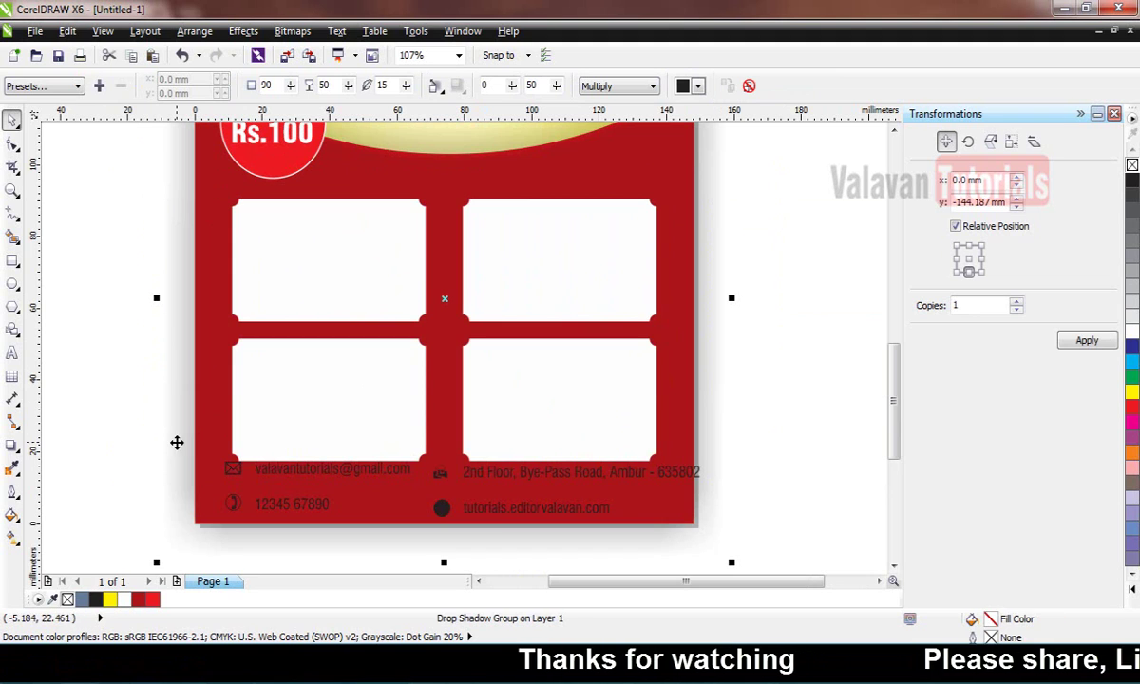
# Align the e-mail and address entries with their icons in one row, and the phone and website entries in a second row.
pyautogui.moveTo(150, 403); pyautogui.dragTo(748, 529)
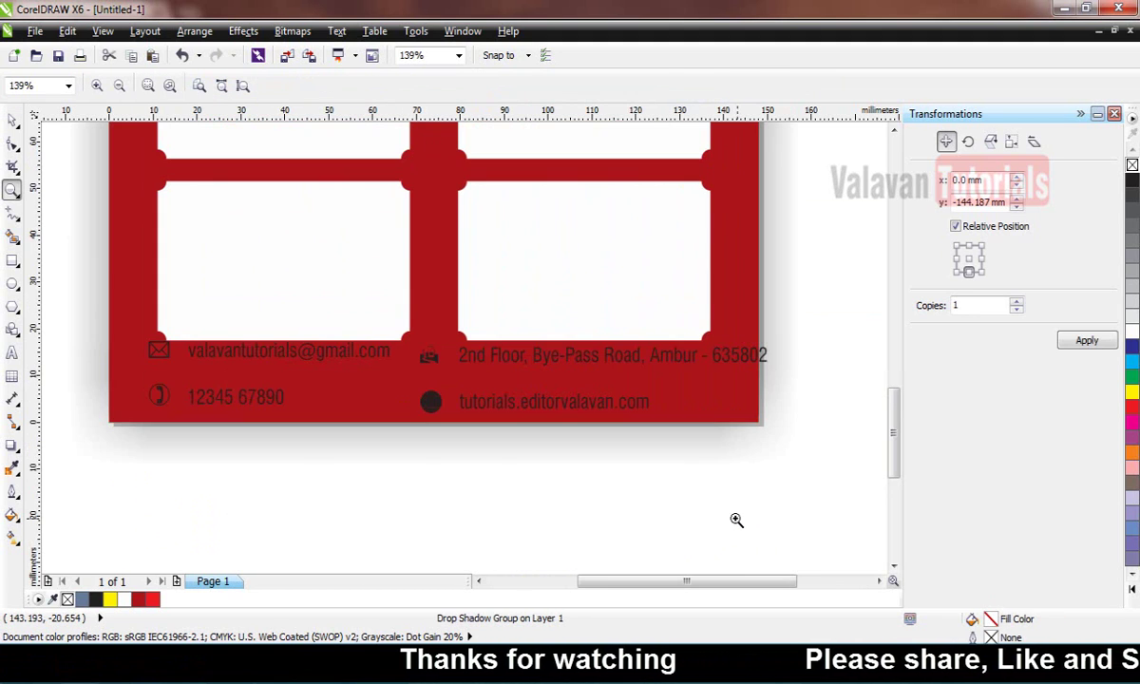
pyautogui.click(288, 352)
pyautogui.press('Escape')
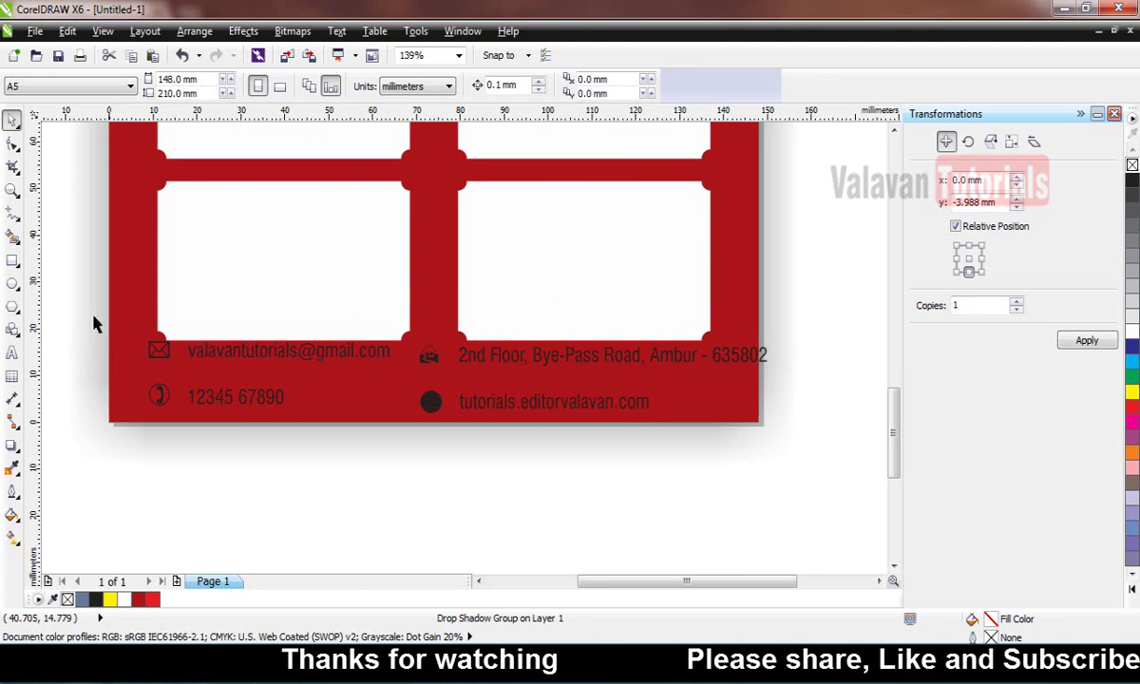
pyautogui.moveTo(56, 300); pyautogui.dragTo(875, 385)
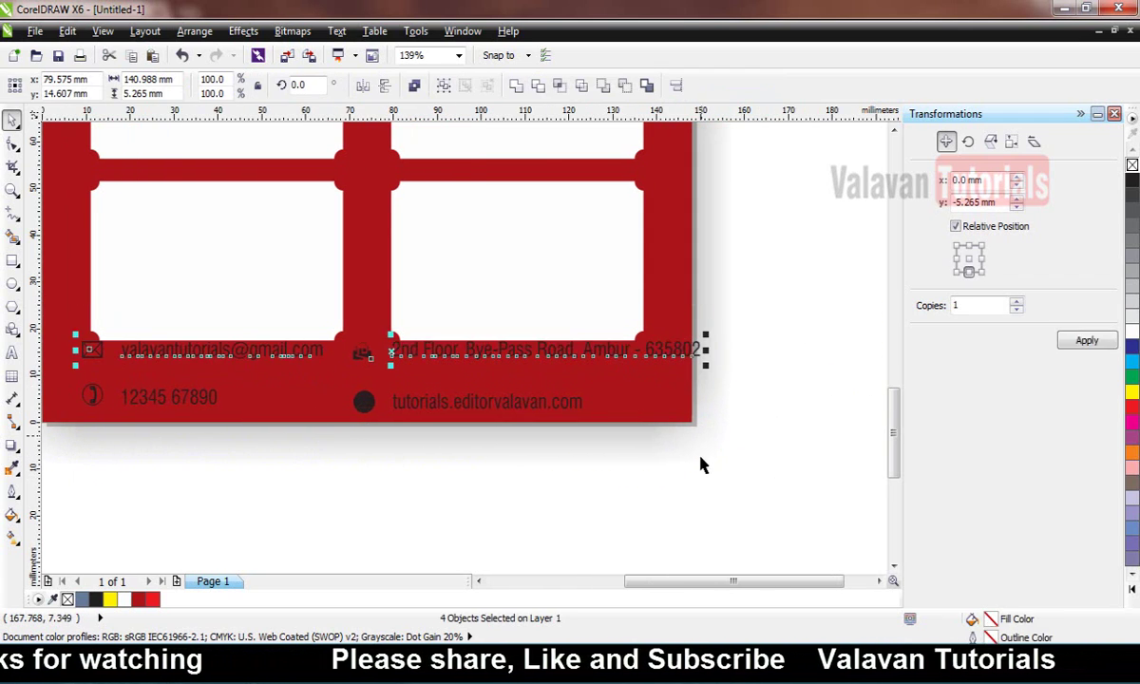
pyautogui.press('e')
pyautogui.moveTo(757, 466); pyautogui.dragTo(122, 368)
pyautogui.press('e')
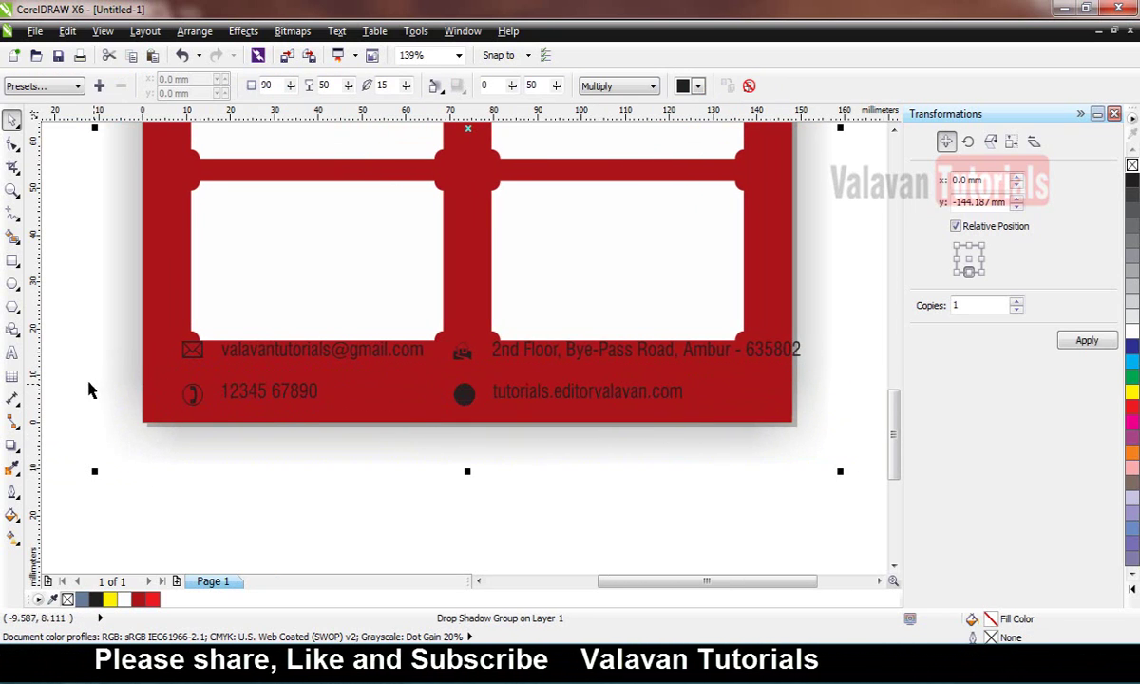
# Nudge the address and website entries with their icons about 1.6 mm to the left.
pyautogui.moveTo(802, 469); pyautogui.dragTo(419, 305)
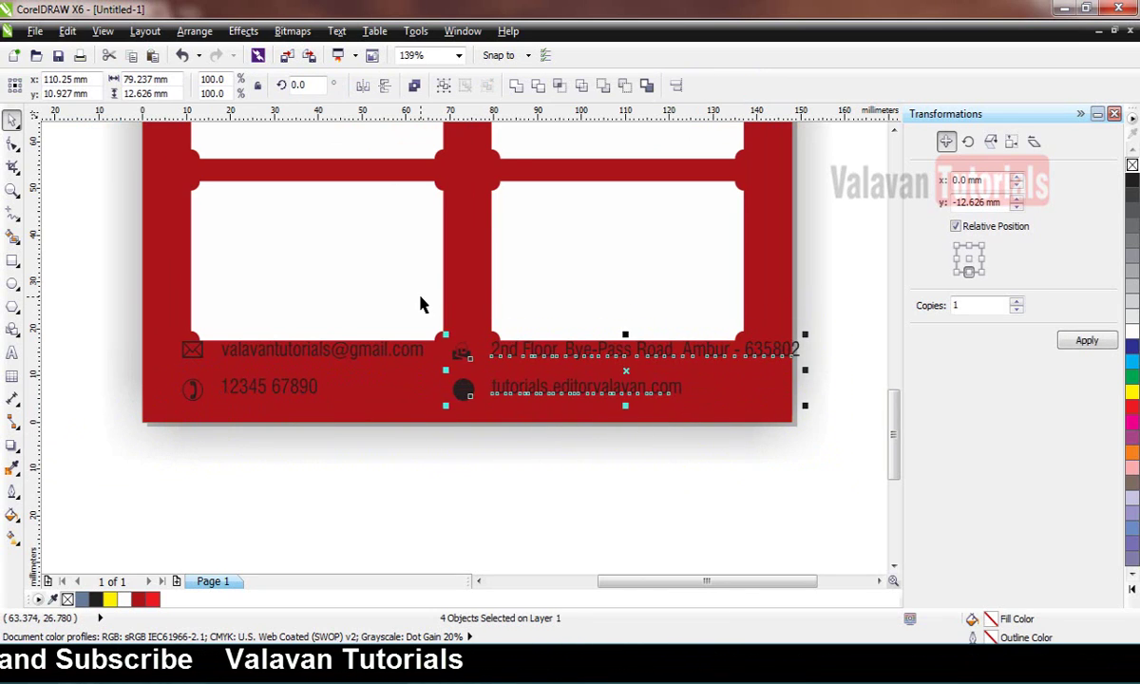
pyautogui.press('Left')
pyautogui.press('Left')
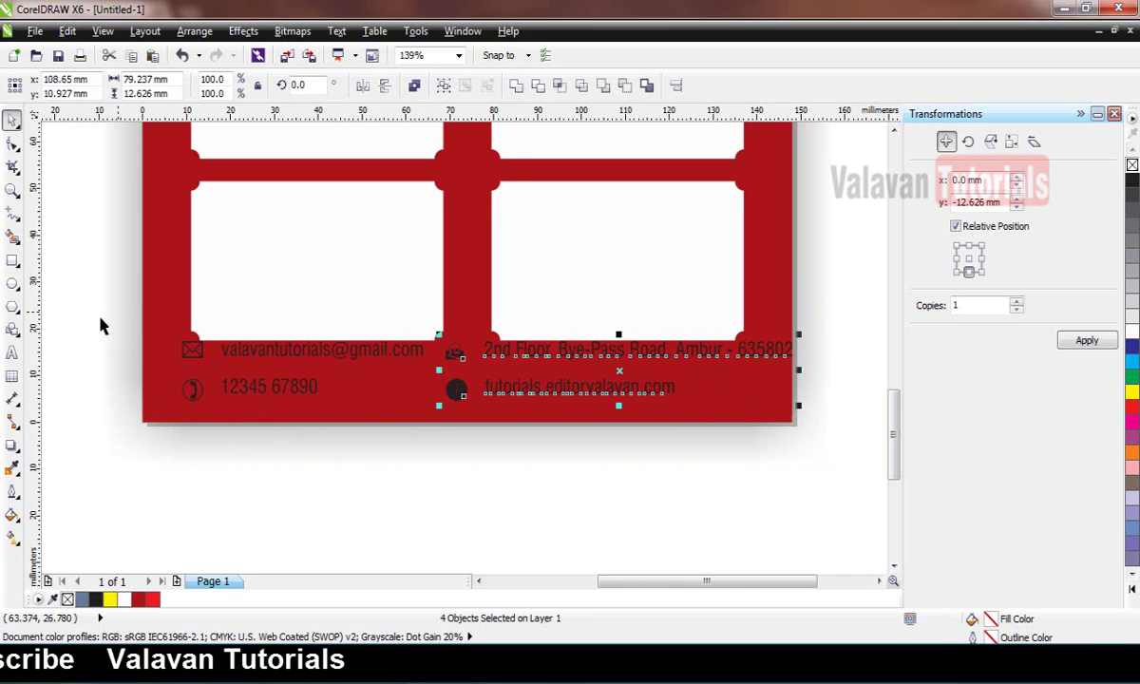
# Select all eight contact texts and icons and nudge them about 1.4 mm left and 0.6 mm down.
pyautogui.moveTo(118, 319); pyautogui.dragTo(796, 465)
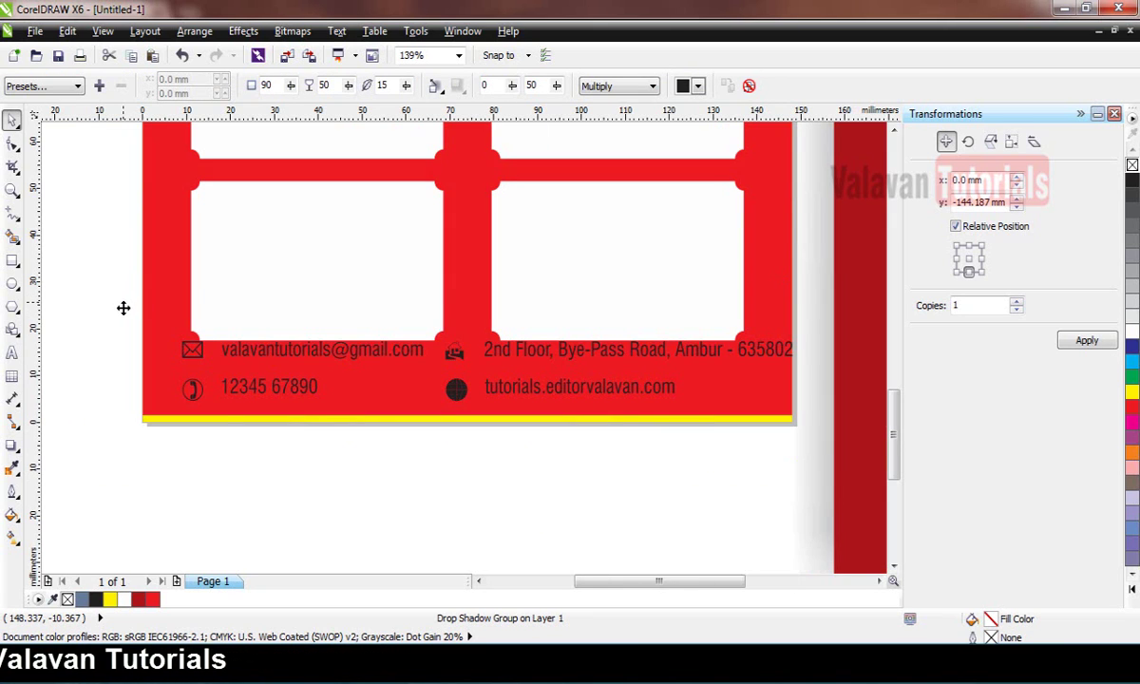
pyautogui.moveTo(54, 288); pyautogui.dragTo(844, 466)
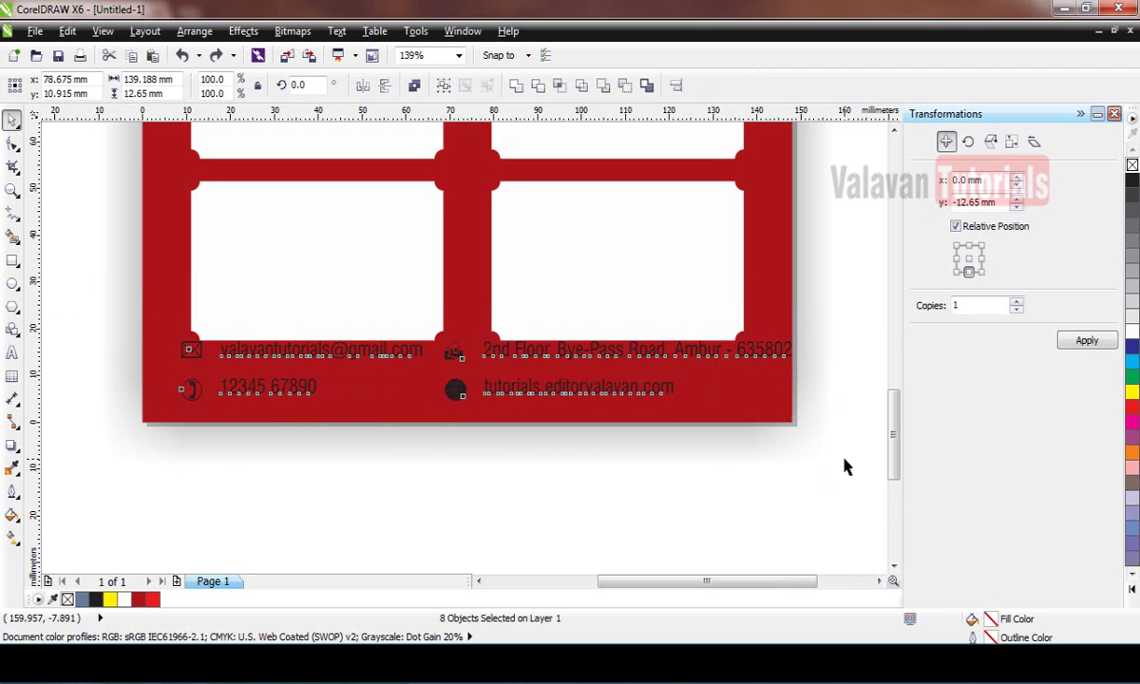
pyautogui.press('Left')
pyautogui.press('Left')
pyautogui.press('Left')
pyautogui.press('Left')
pyautogui.press('Down')
pyautogui.press('Down')
pyautogui.press('Down')
pyautogui.press('Left')
pyautogui.press('Left')
pyautogui.press('Left')
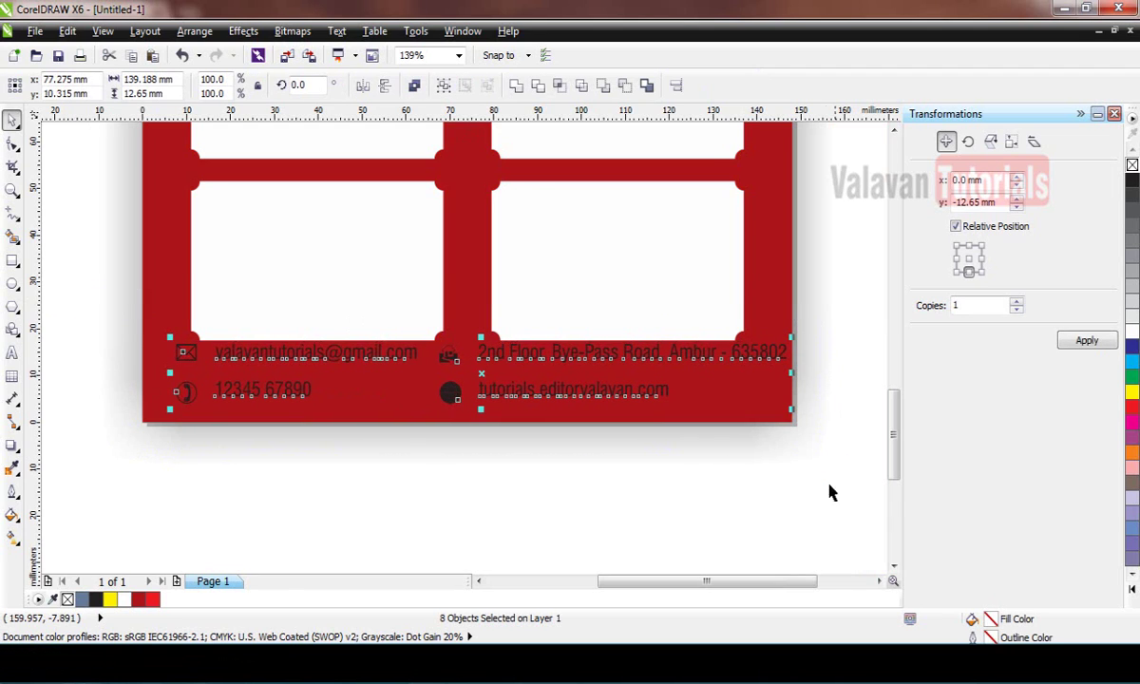
# Scale the contact details down to about 121 mm wide, place them beneath the white boxes, and fill them white.
pyautogui.moveTo(793, 338); pyautogui.dragTo(753, 348)
pyautogui.moveTo(425, 384); pyautogui.dragTo(461, 367)
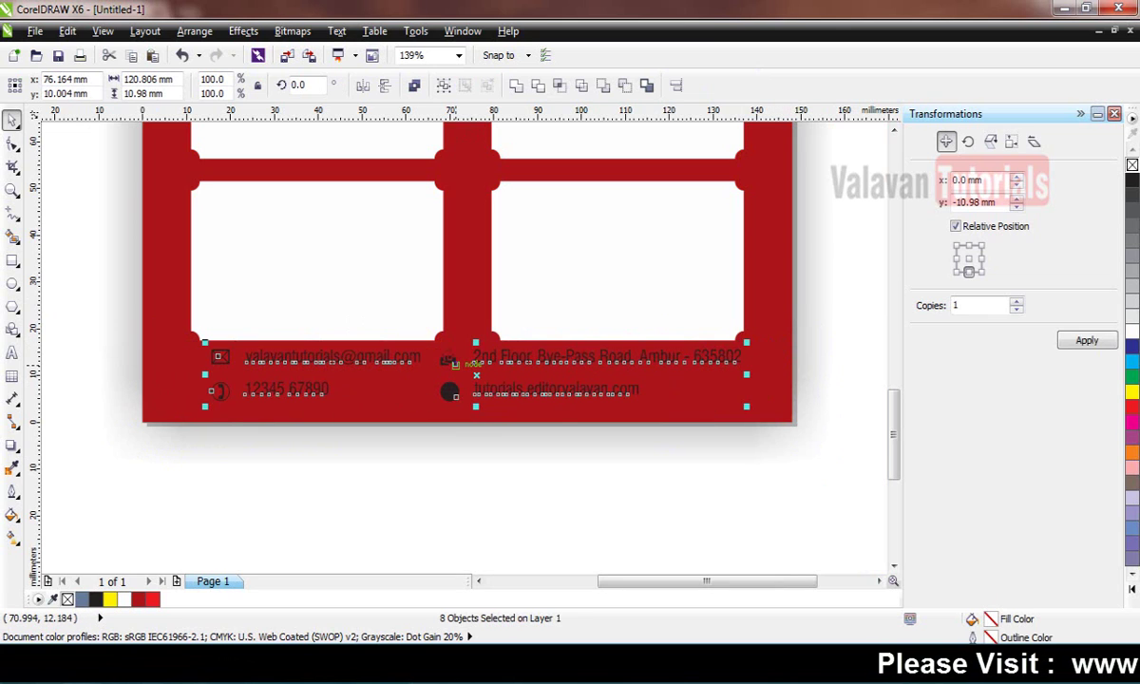
pyautogui.click(1131, 332)
pyautogui.click(495, 457)
# Give the globe icon beside the website and the envelope icon beside the e-mail white outlines.
pyautogui.moveTo(494, 457); pyautogui.dragTo(430, 378)
pyautogui.hotkey('ctrl', 'z')
pyautogui.moveTo(562, 552); pyautogui.dragTo(415, 379)
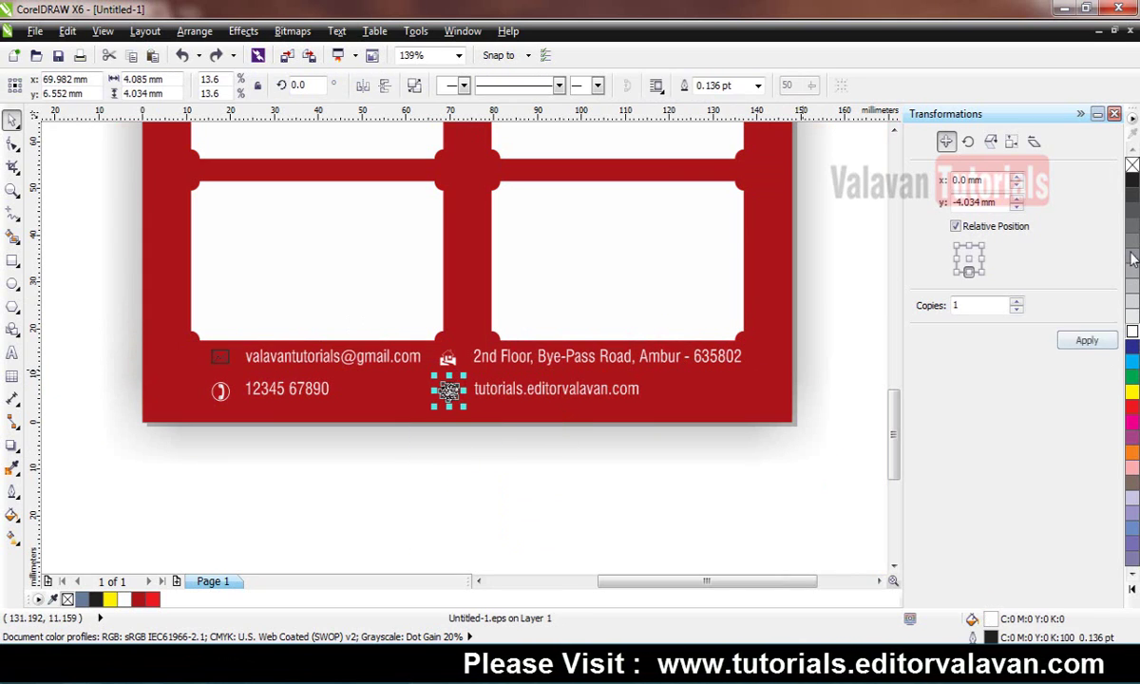
pyautogui.rightClick(1132, 166)
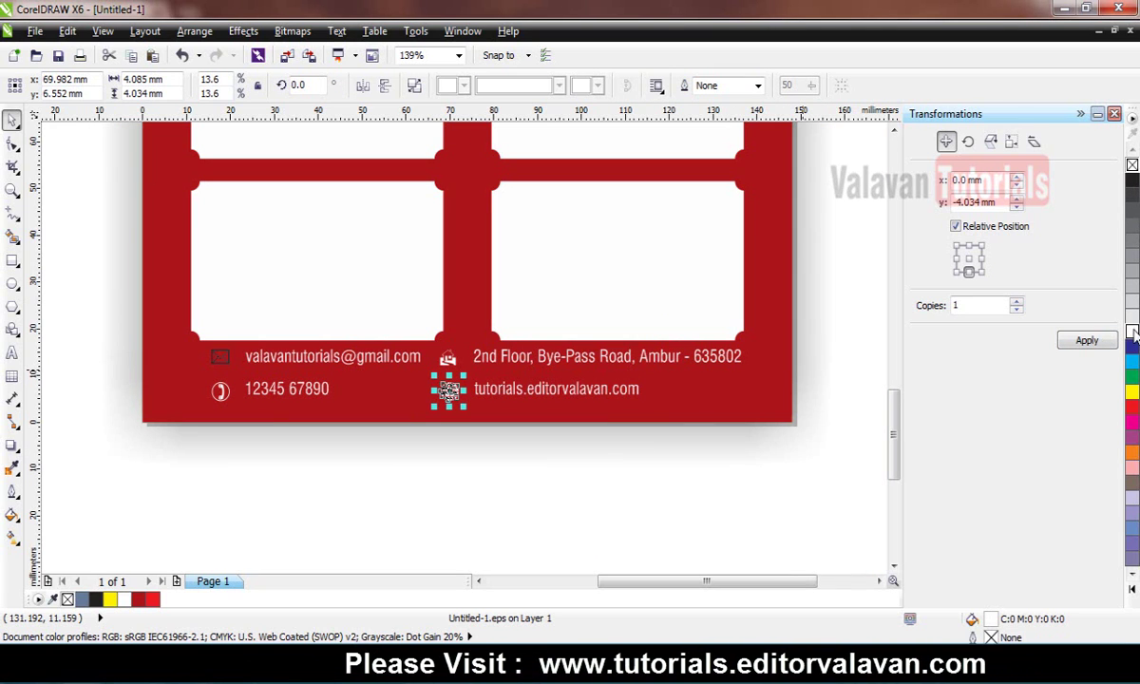
pyautogui.click(516, 522)
pyautogui.click(220, 356)
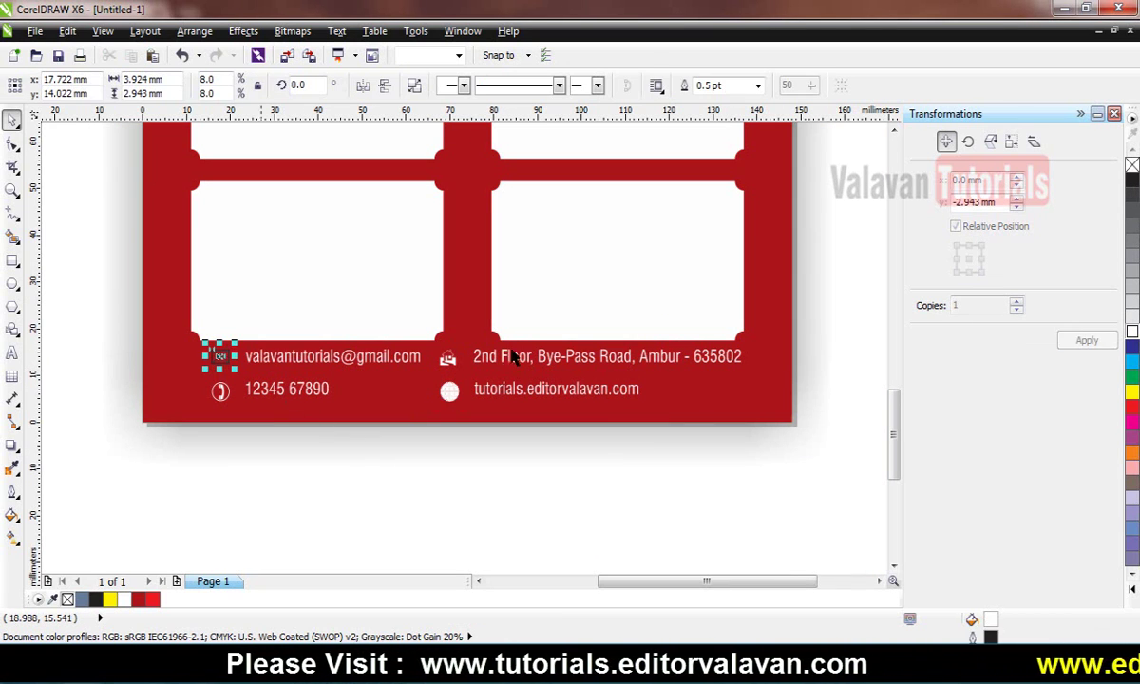
pyautogui.click(602, 569)
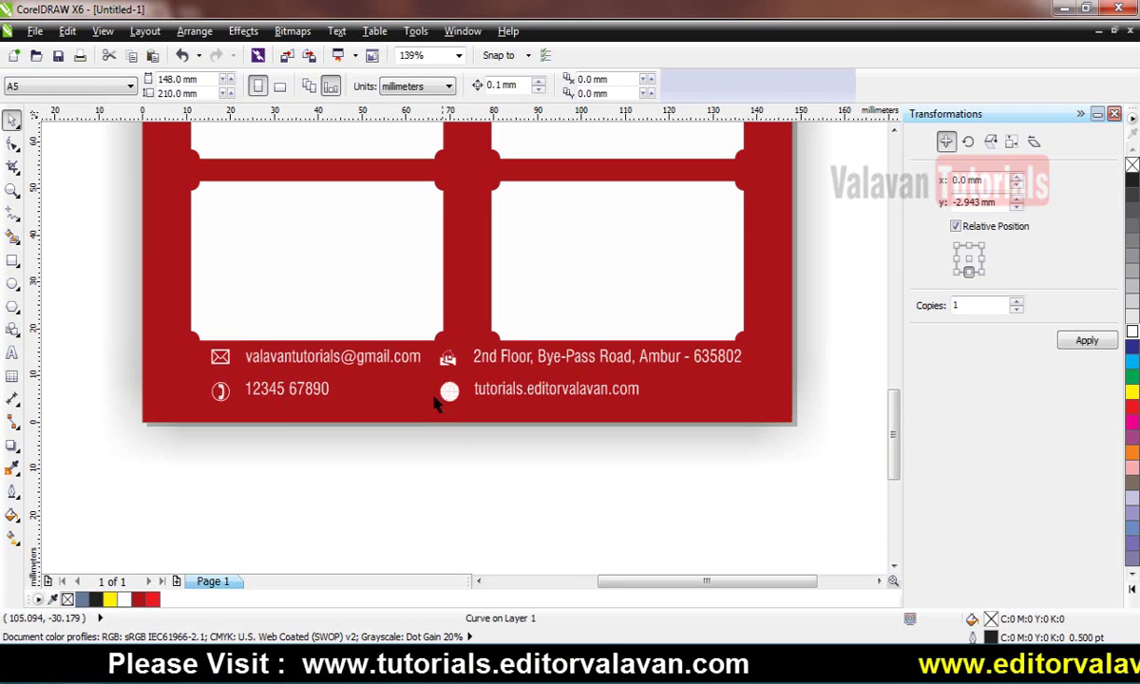
# Remove the fill from the globe icon beside the website entry.
pyautogui.press('z')
pyautogui.moveTo(519, 442); pyautogui.dragTo(525, 446)
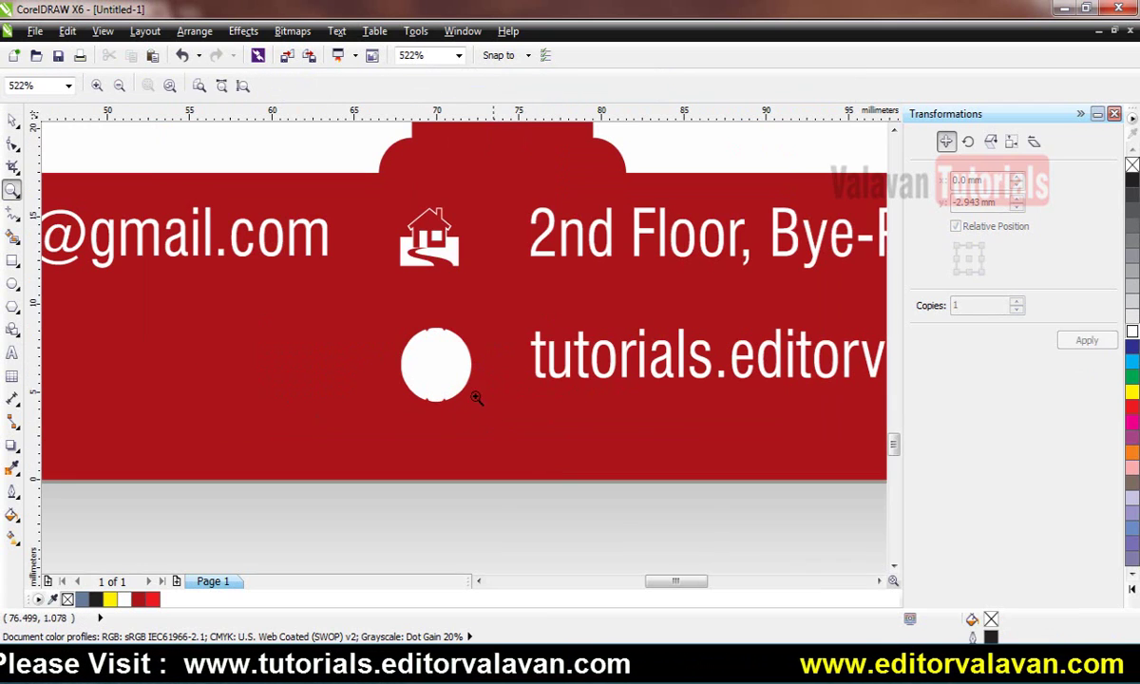
pyautogui.press('space')
pyautogui.click(455, 389)
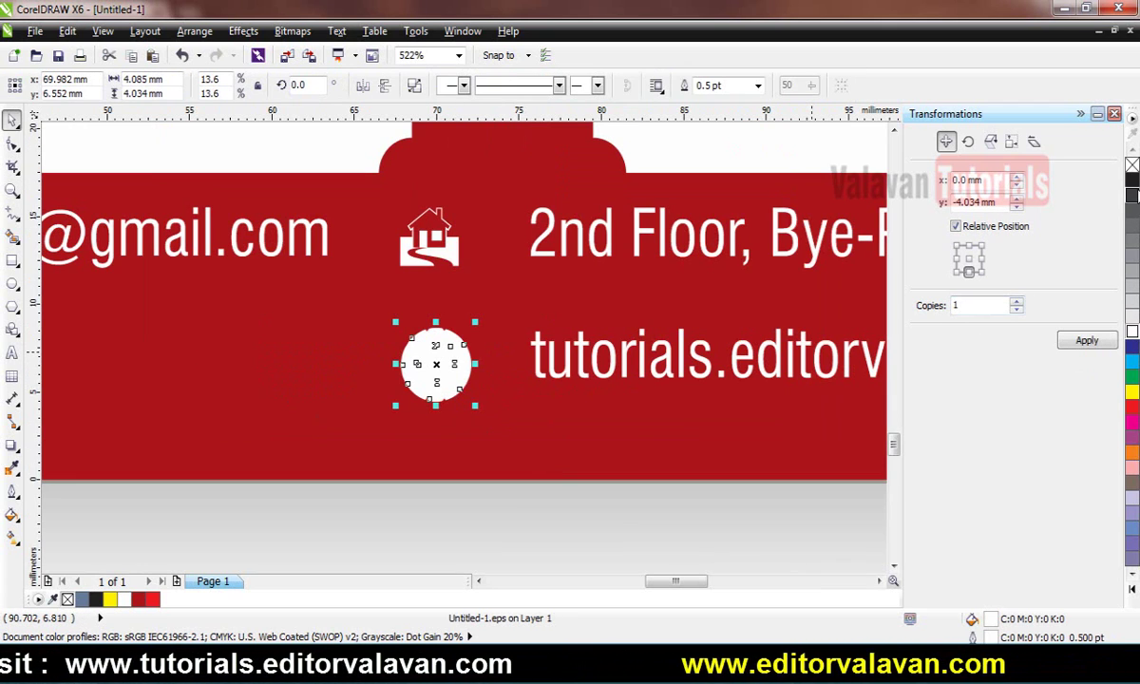
pyautogui.click(1132, 165)
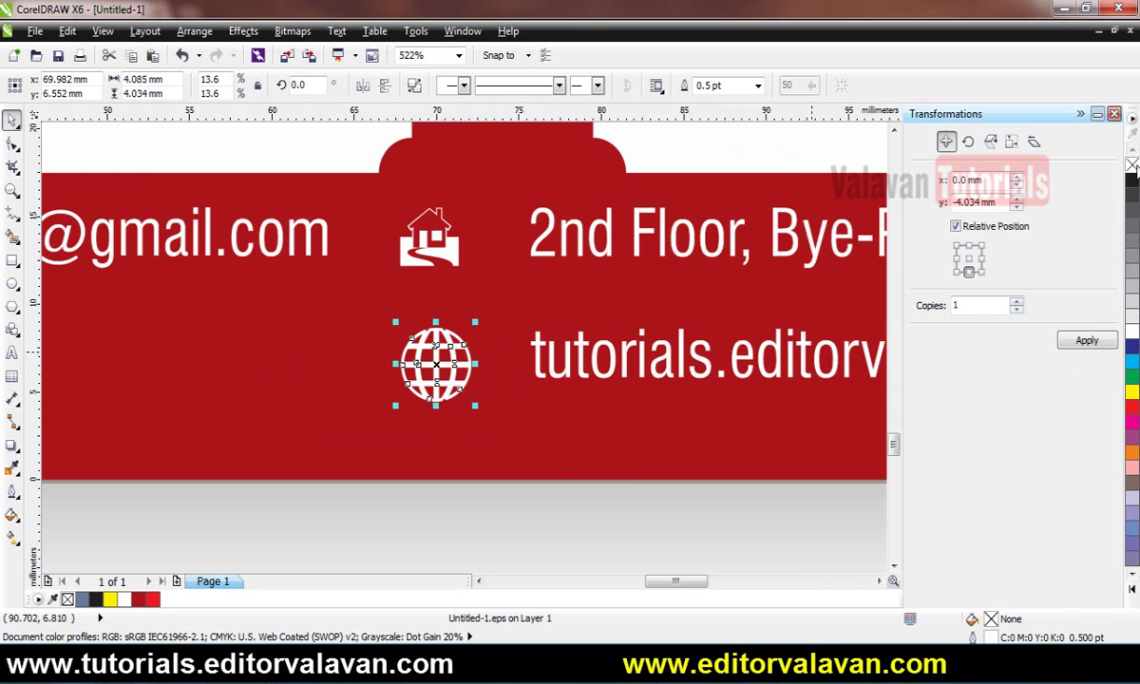
pyautogui.click(580, 491)
pyautogui.scroll(-2, 579, 492)
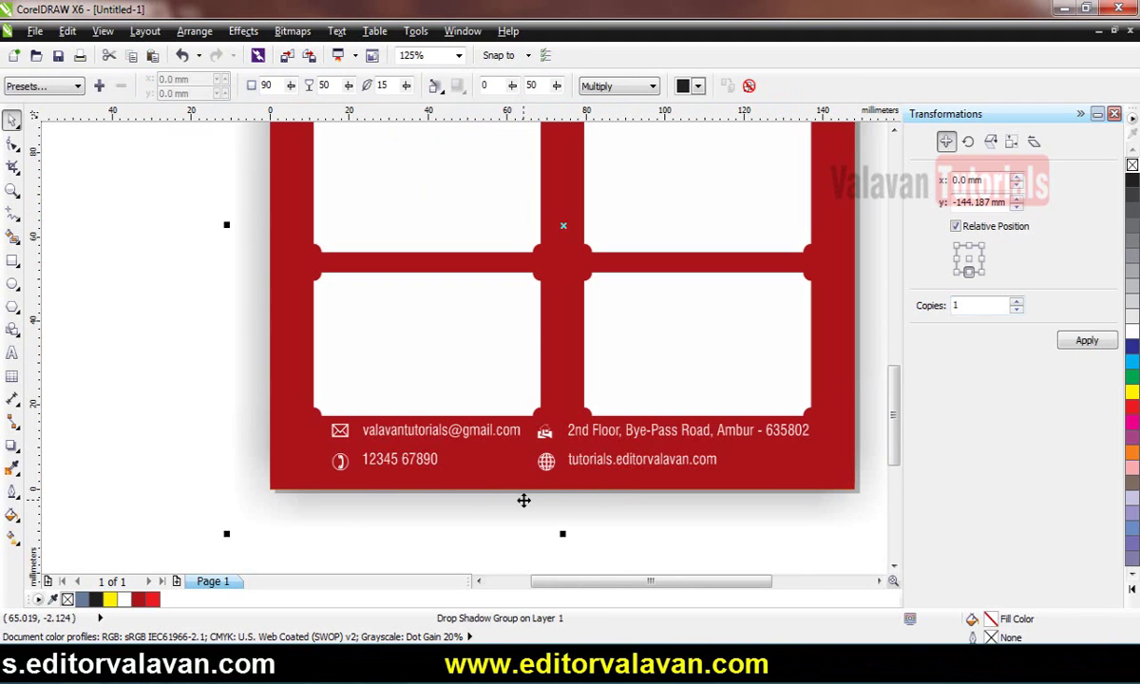
pyautogui.scroll(-2, 524, 500)
pyautogui.click(405, 403)
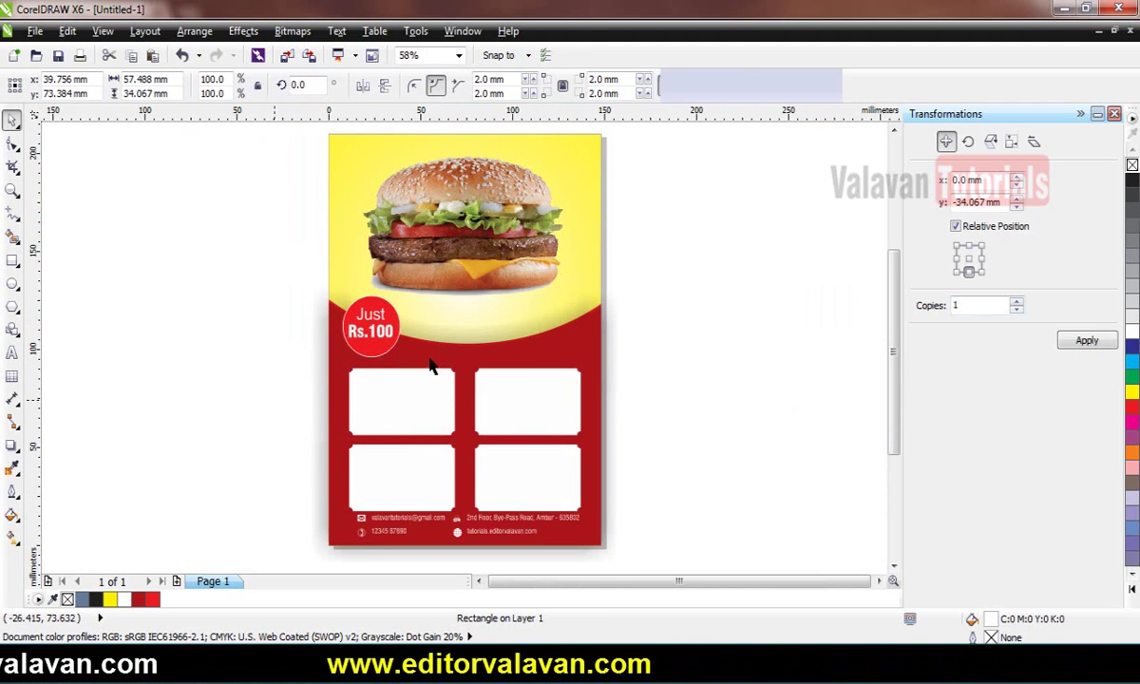
pyautogui.click(564, 336)
pyautogui.moveTo(564, 337); pyautogui.dragTo(552, 282)
pyautogui.hotkey('ctrl', 'z')
pyautogui.click(644, 357)
pyautogui.press('z')
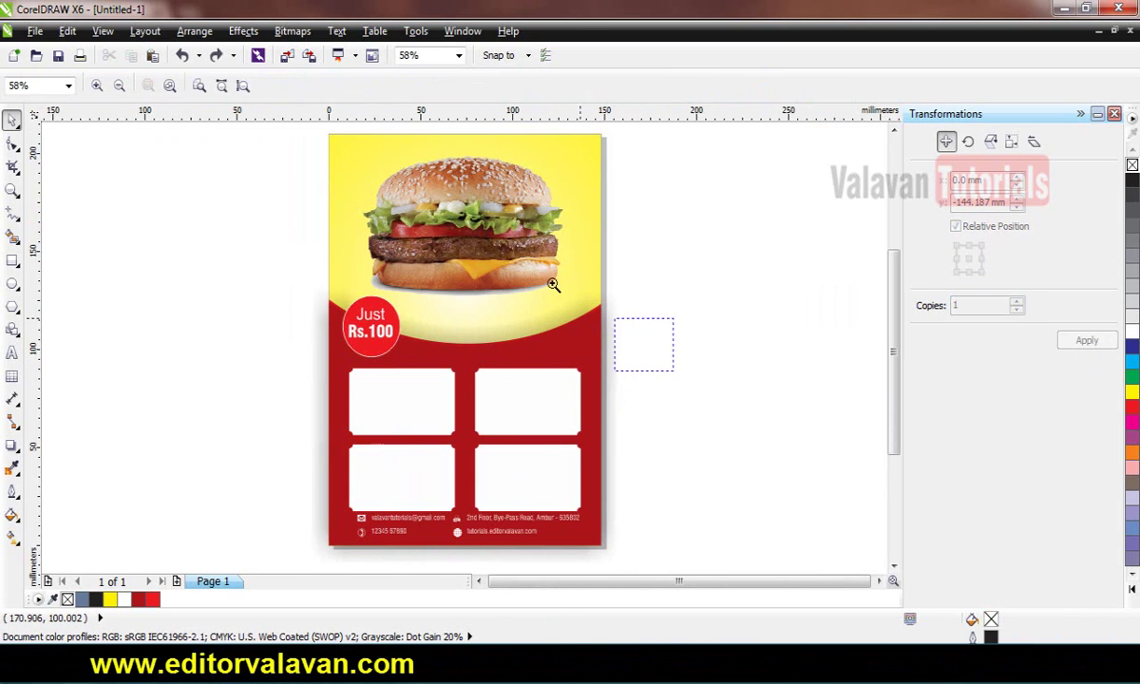
pyautogui.press('space')
pyautogui.moveTo(393, 319); pyautogui.dragTo(435, 279)
pyautogui.hotkey('ctrl', 'z')
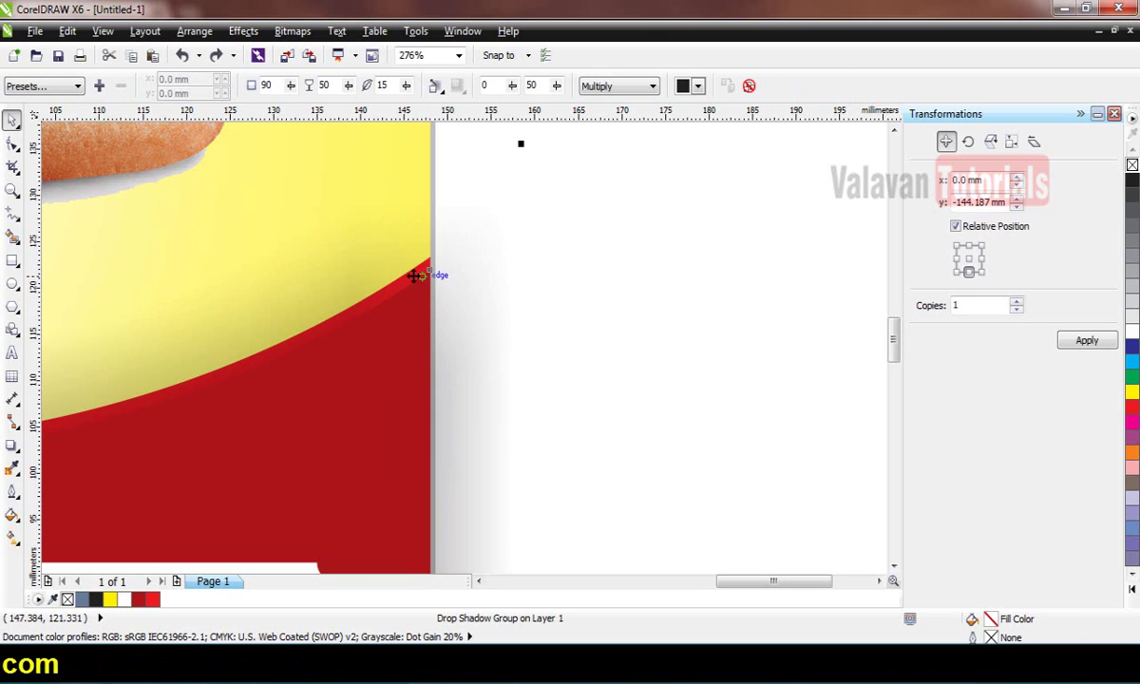
pyautogui.click(438, 300)
pyautogui.scroll(-5, 438, 300)
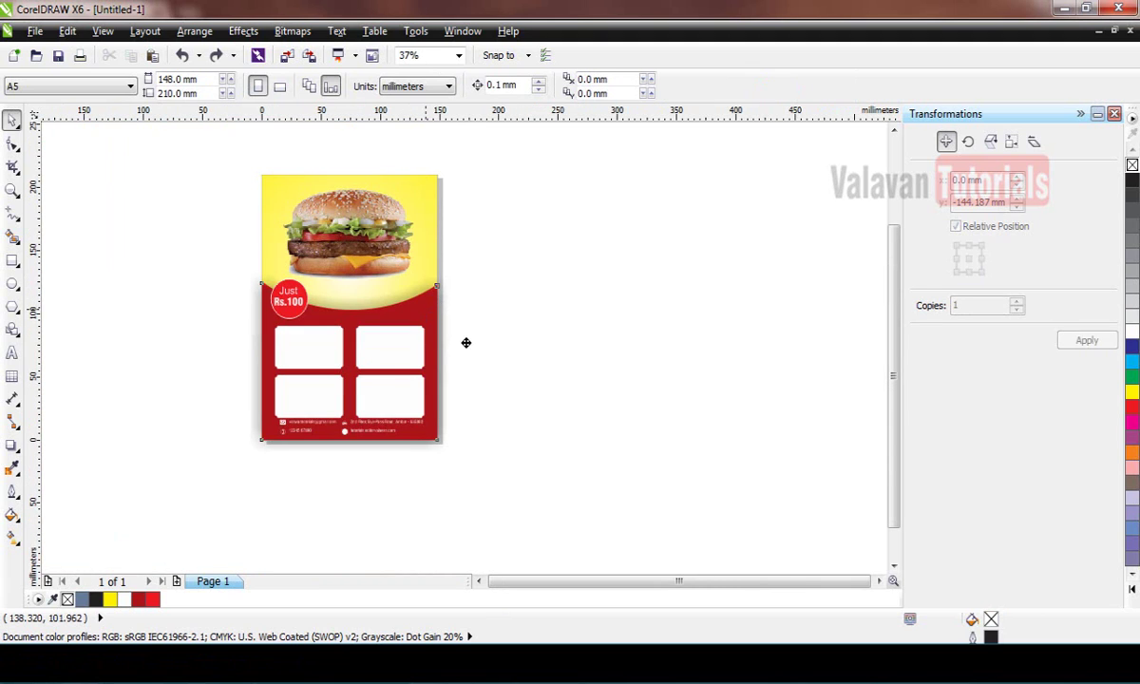
pyautogui.moveTo(466, 343); pyautogui.dragTo(479, 359)
pyautogui.hotkey('ctrl', 'z')
pyautogui.click(467, 463)
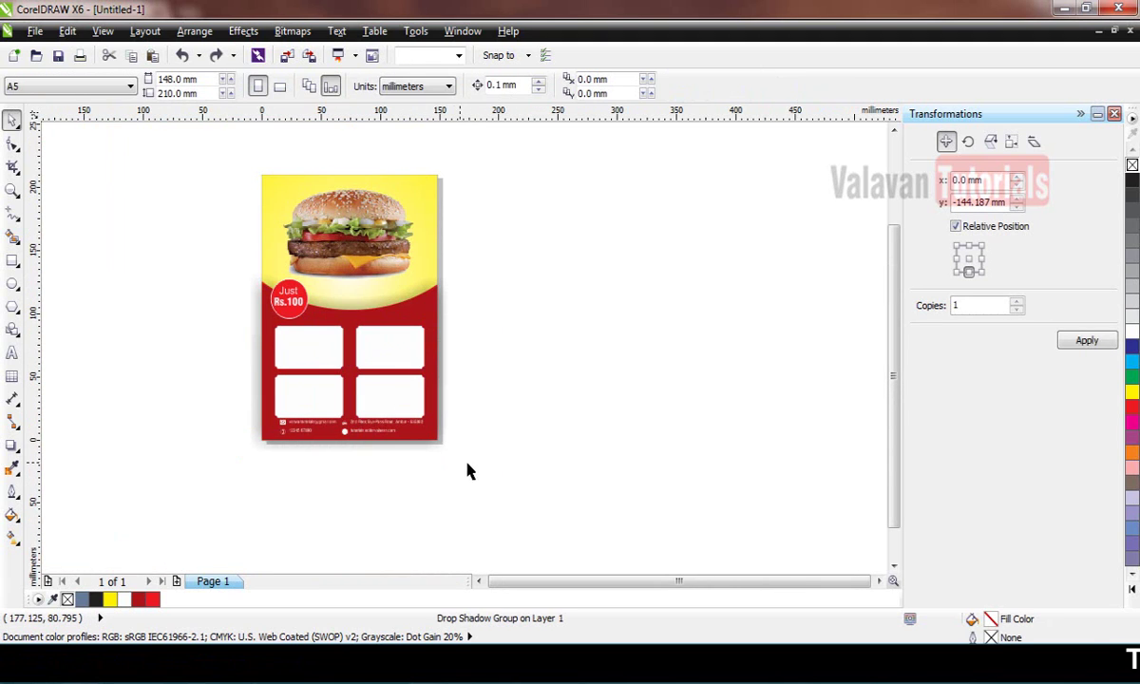
pyautogui.press('z')
pyautogui.moveTo(514, 473); pyautogui.dragTo(214, 220)
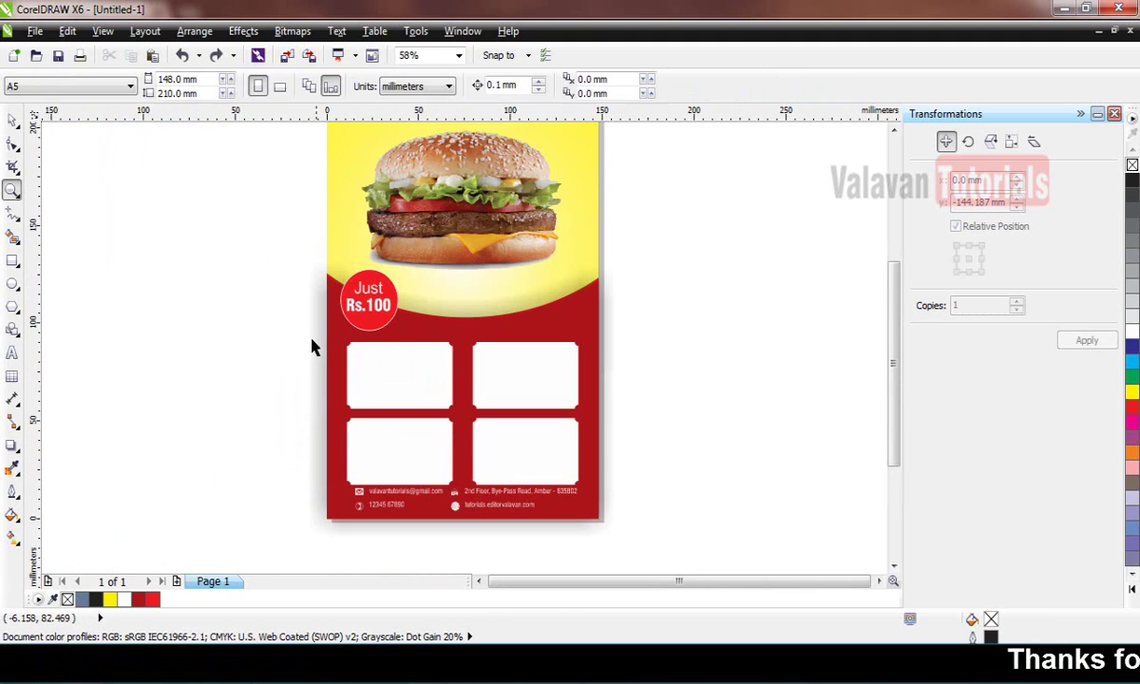
pyautogui.press('space')
pyautogui.moveTo(310, 333); pyautogui.dragTo(541, 438)
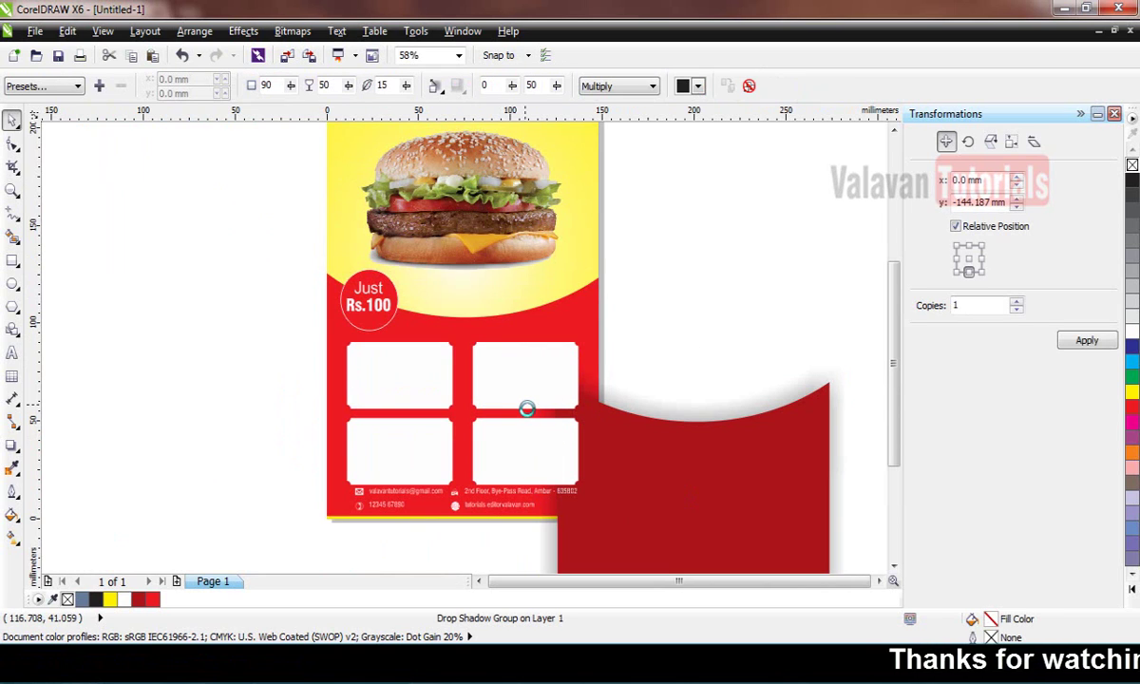
pyautogui.hotkey('ctrl', 'z')
# Try to PowerClip the dark red curved area's drop shadow group inside the flyer.
pyautogui.rightClick(542, 331)
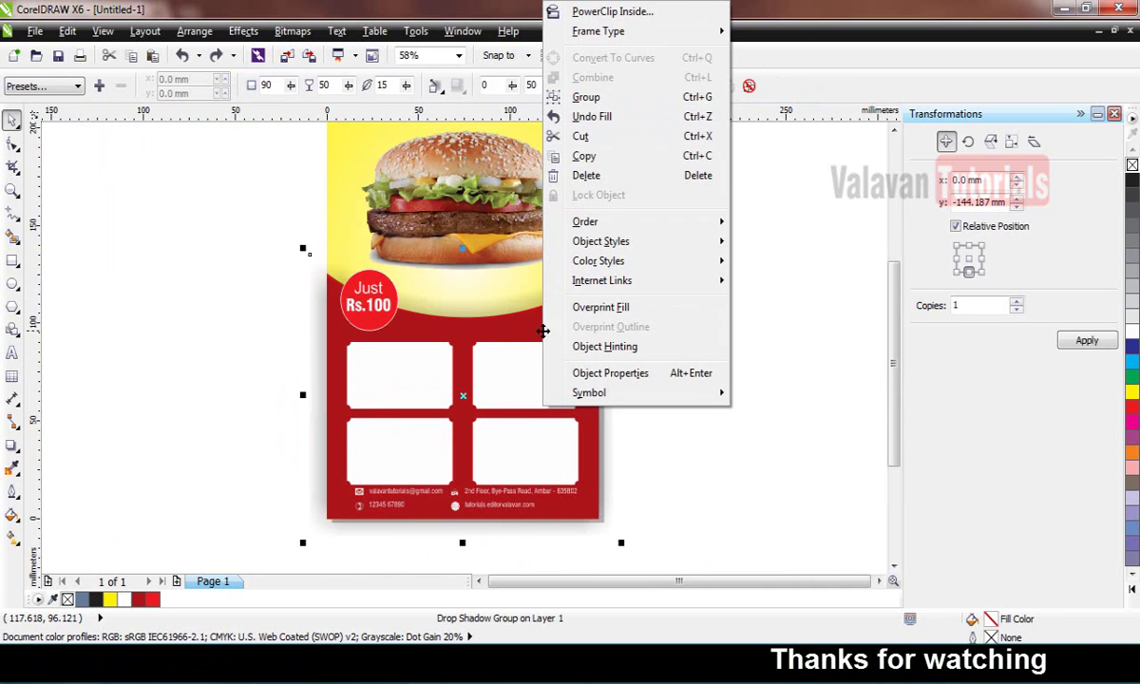
pyautogui.click(243, 32)
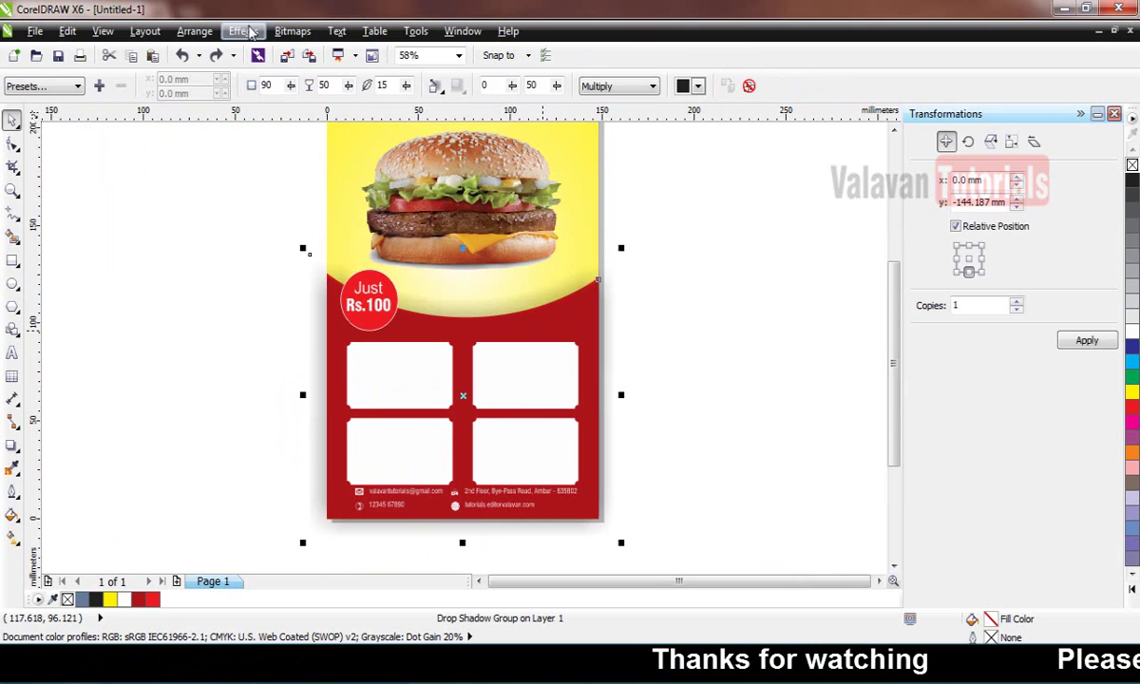
pyautogui.click(243, 31)
pyautogui.moveTo(348, 291)
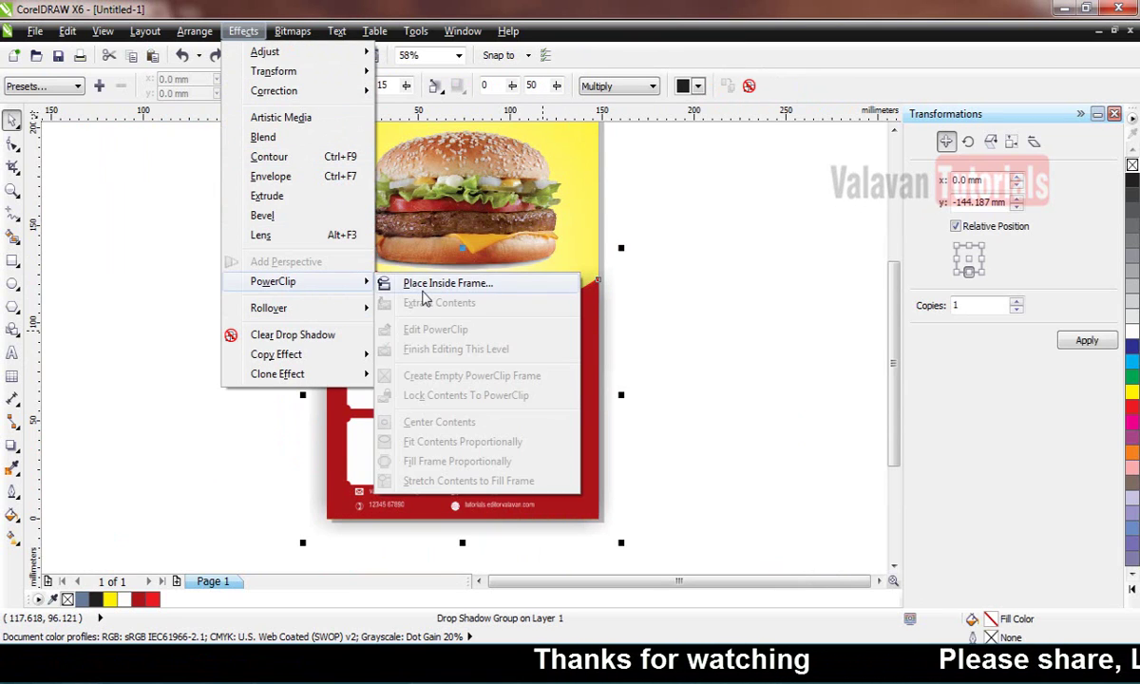
pyautogui.click(445, 282)
pyautogui.click(513, 290)
pyautogui.click(563, 377)
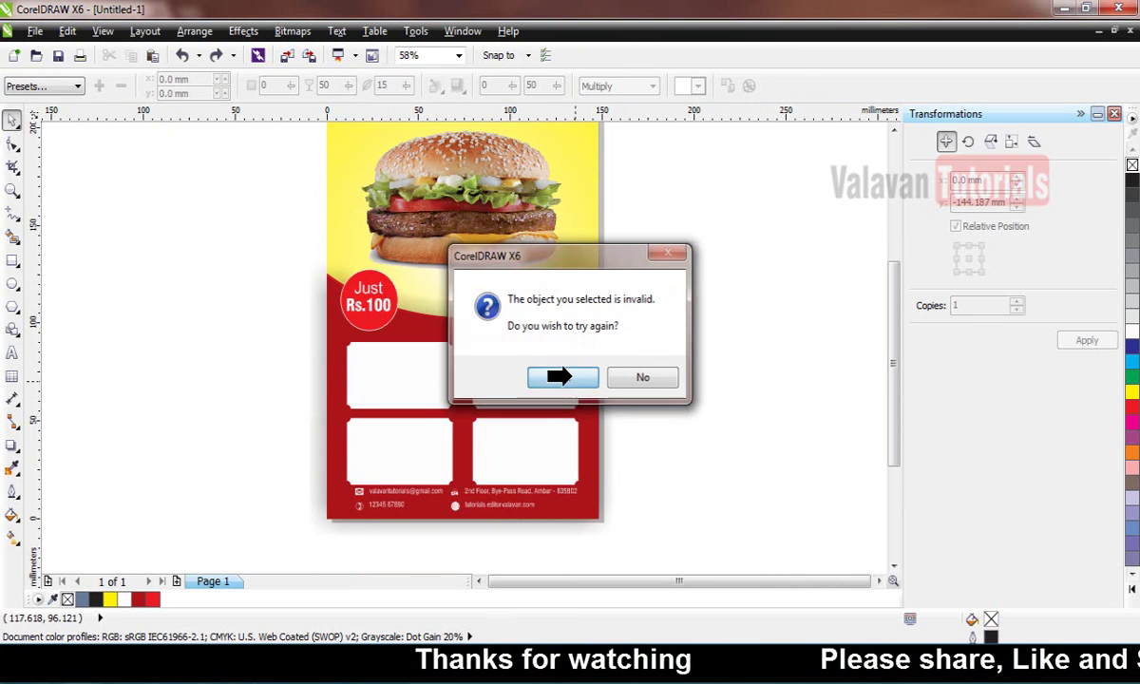
pyautogui.click(568, 375)
pyautogui.hotkey('ctrl', 'z')
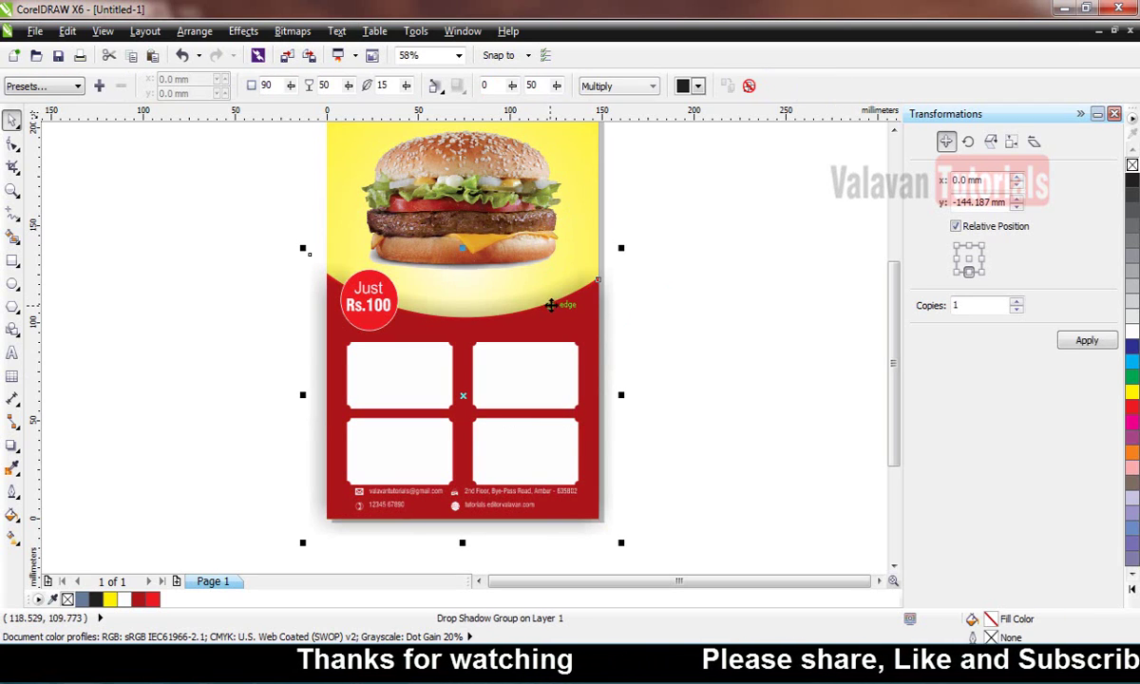
# PowerClip the dark red curved shape with its shadow inside the yellow gradient background rectangle.
pyautogui.click(286, 304)
pyautogui.click(576, 310)
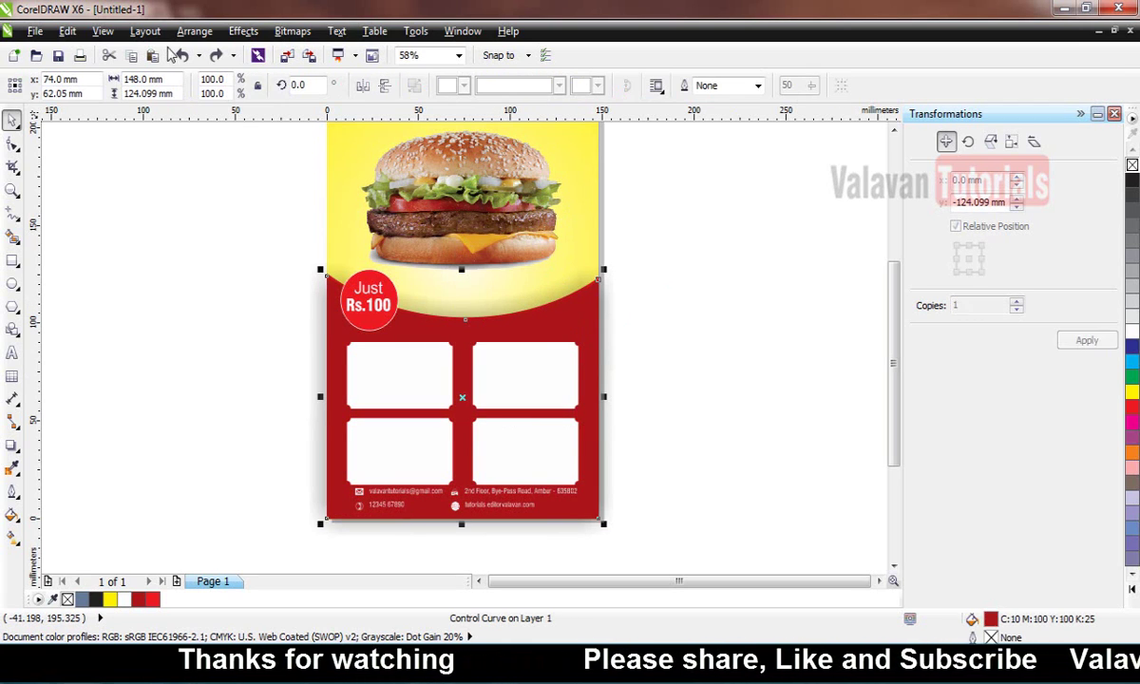
pyautogui.click(244, 32)
pyautogui.moveTo(323, 283)
pyautogui.click(394, 283)
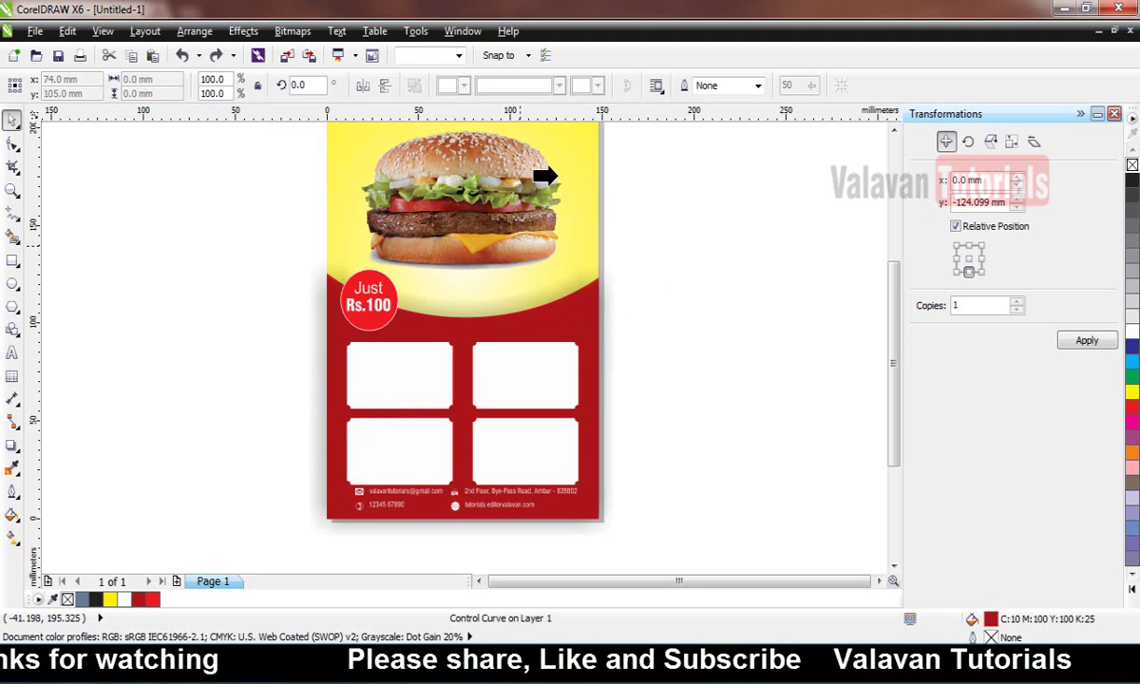
pyautogui.click(585, 142)
pyautogui.click(562, 374)
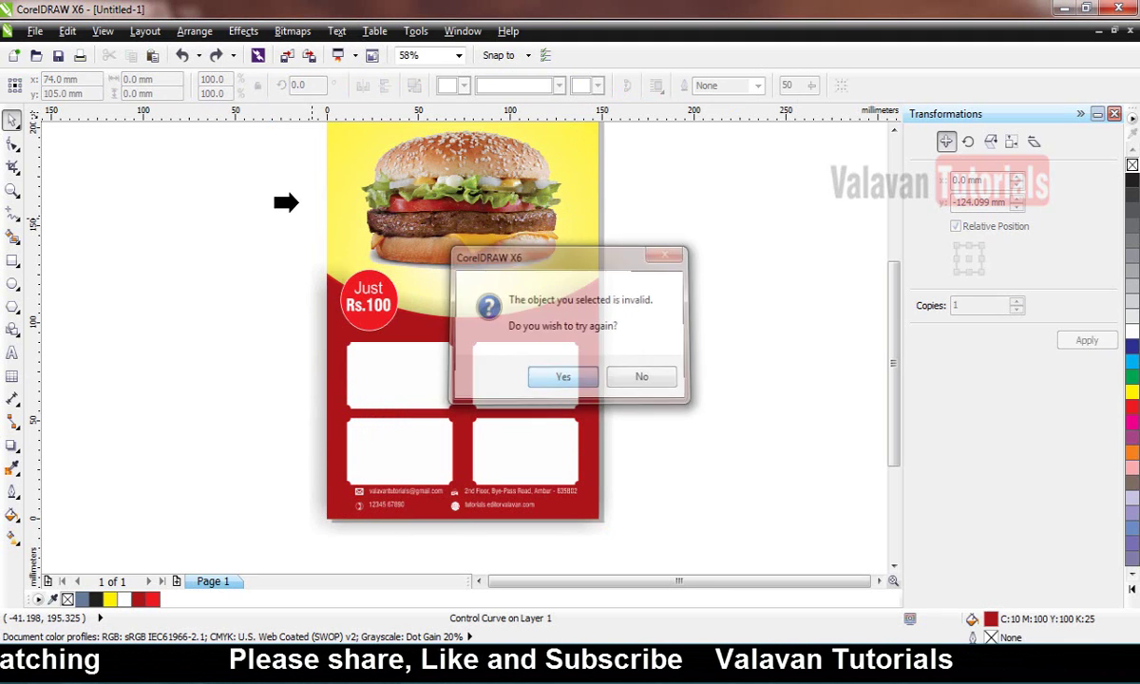
pyautogui.click(329, 232)
pyautogui.click(239, 315)
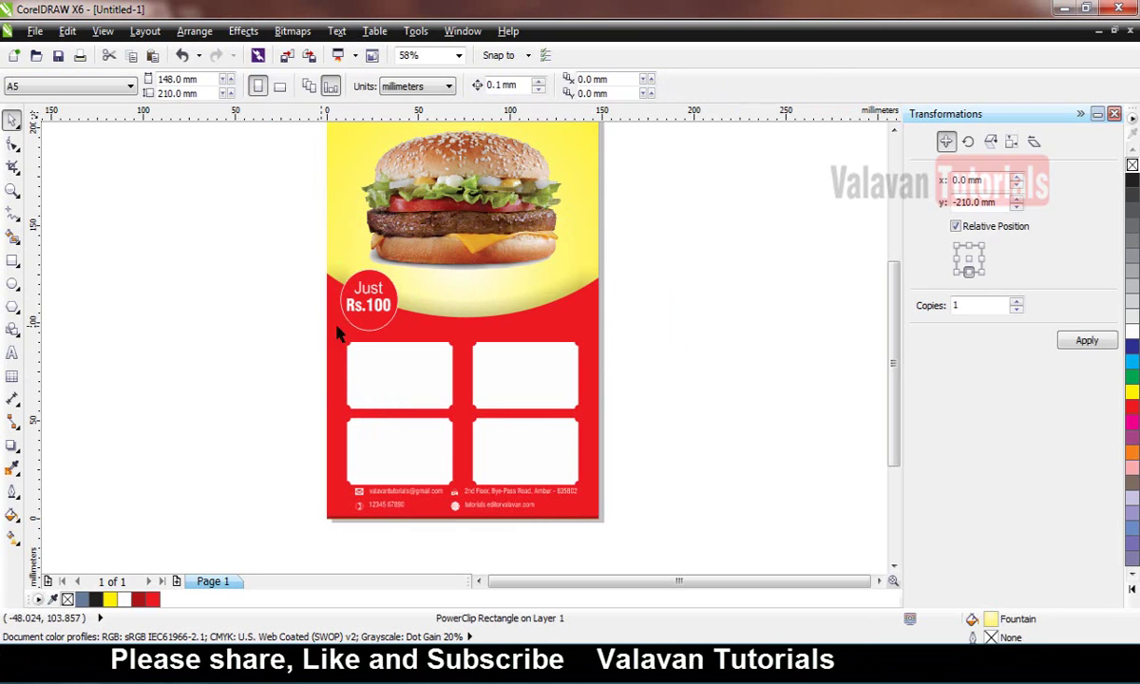
# PowerClip the bright red curved shape inside the yellow gradient background rectangle as well.
pyautogui.click(587, 300)
pyautogui.click(242, 32)
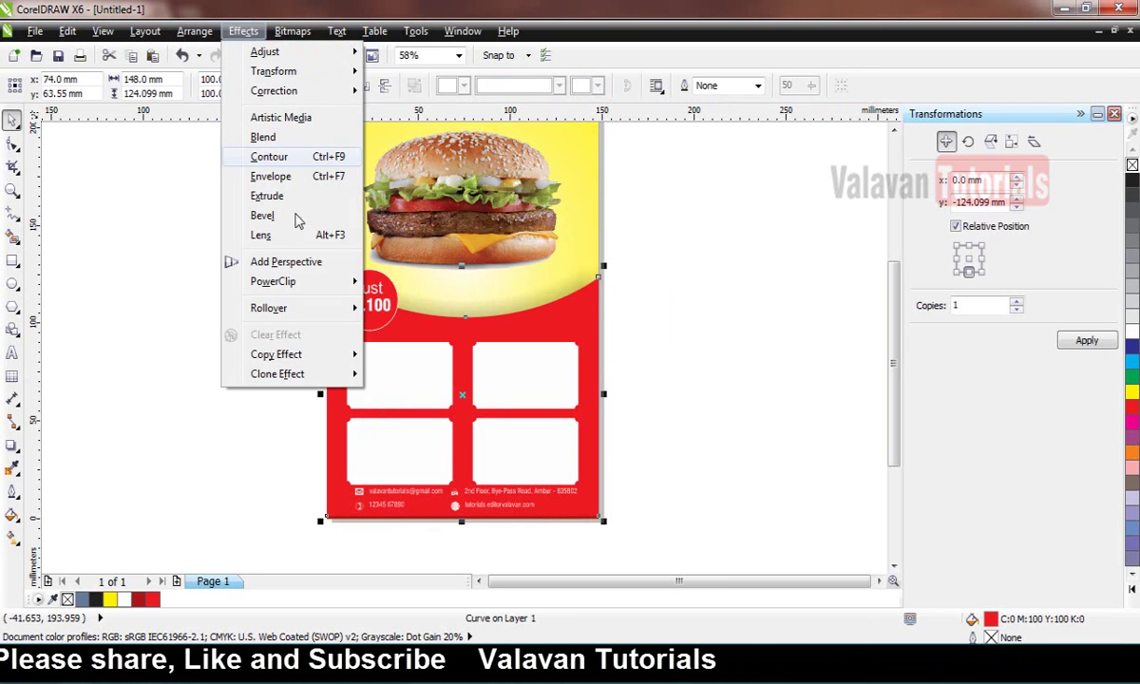
pyautogui.moveTo(314, 282)
pyautogui.click(418, 282)
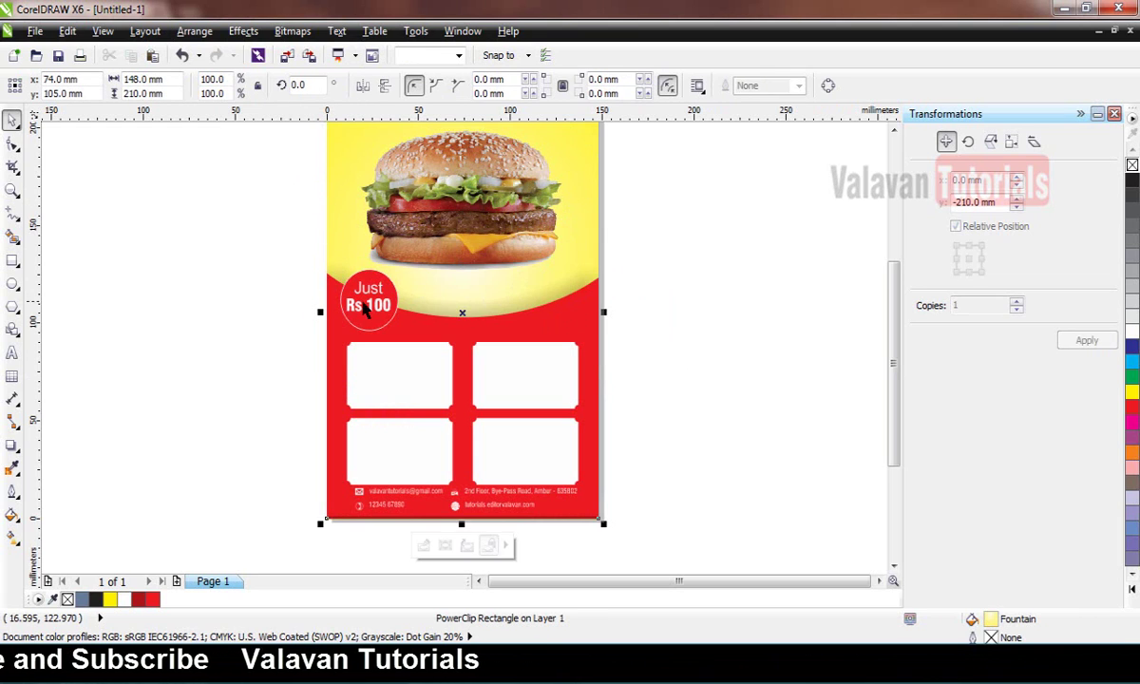
# Edit the background's PowerClip contents, send the bright red curve behind the dark red one, and finish editing.
pyautogui.keyDown('ctrl'); pyautogui.click(432, 317); pyautogui.keyUp('ctrl')
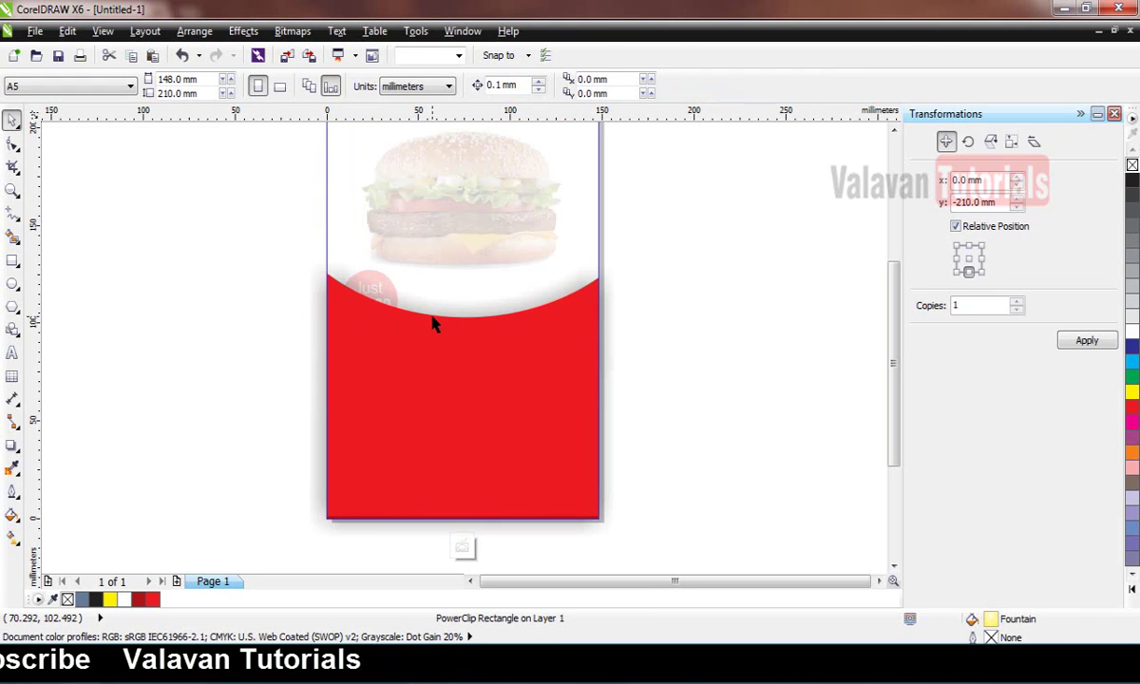
pyautogui.click(477, 378)
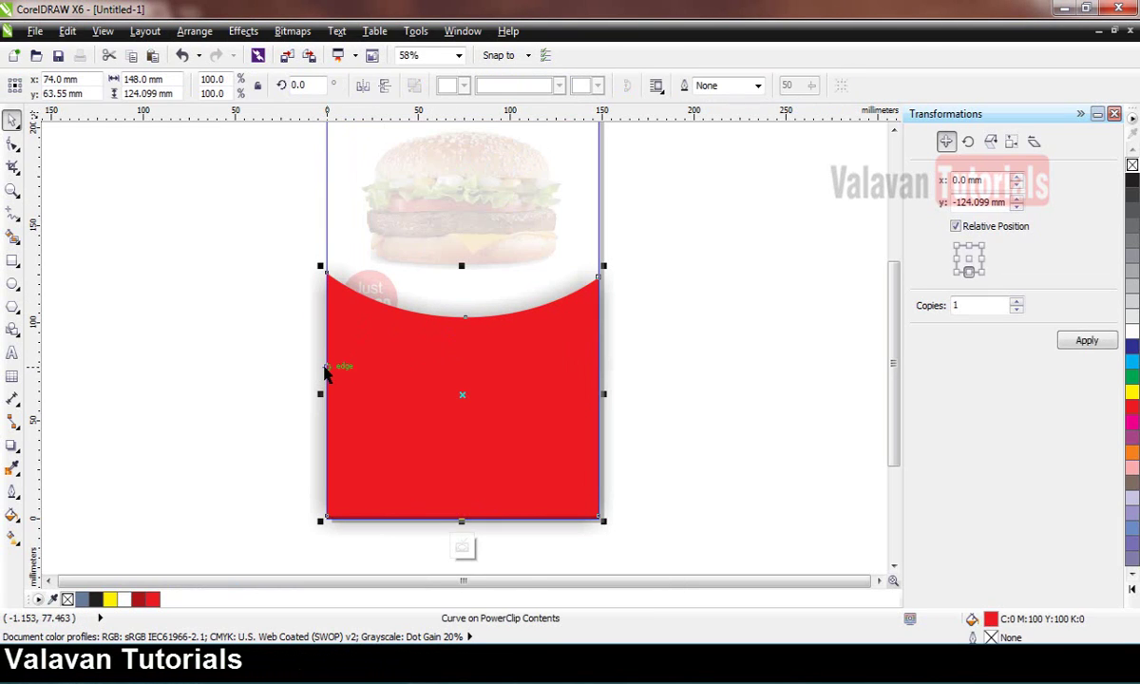
pyautogui.click(323, 371)
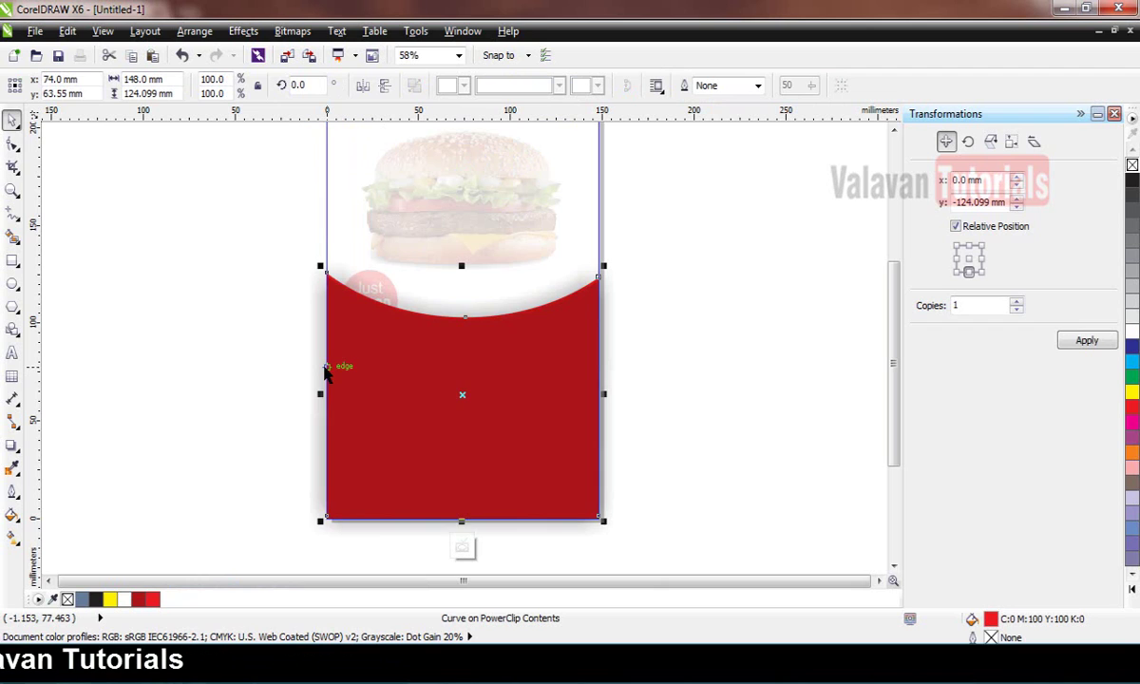
pyautogui.keyDown('ctrl'); pyautogui.click(194, 319); pyautogui.keyUp('ctrl')
pyautogui.click(207, 300)
pyautogui.scroll(-1, 286, 312)
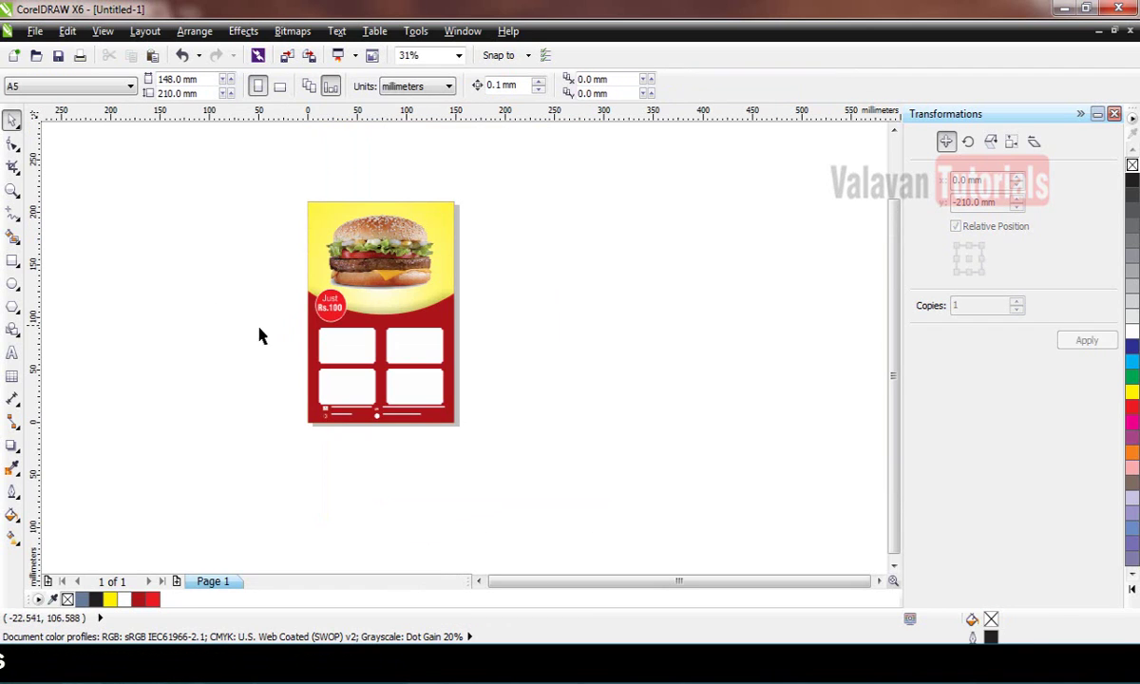
pyautogui.press('z')
pyautogui.moveTo(496, 432); pyautogui.dragTo(270, 191)
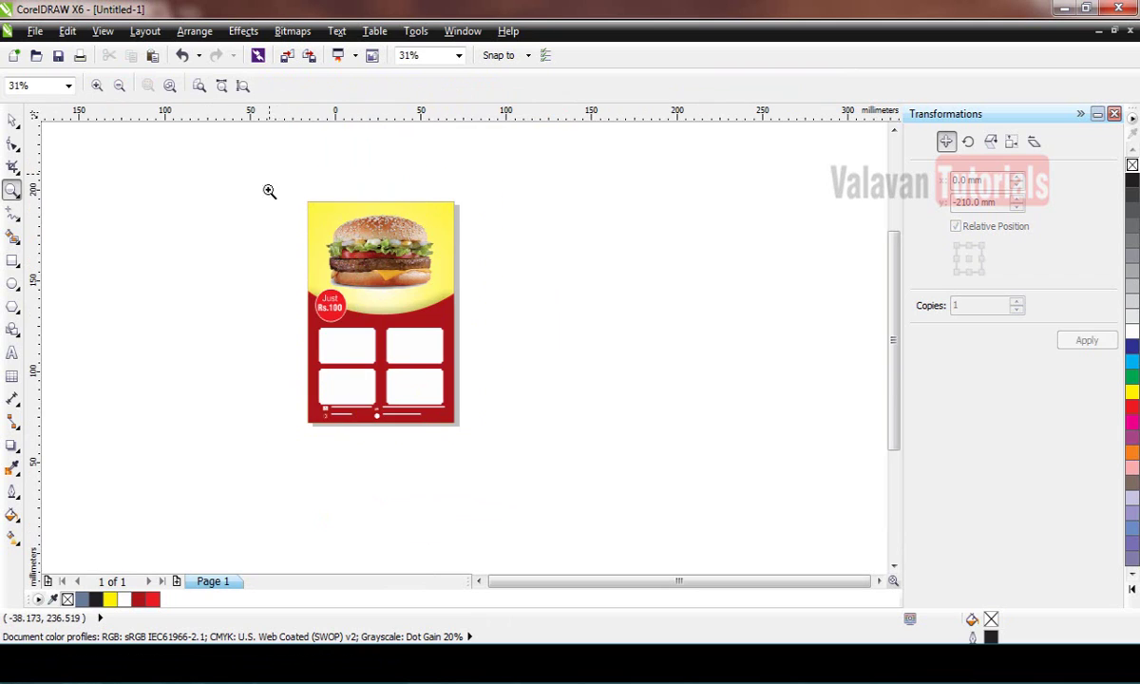
pyautogui.press('space')
pyautogui.moveTo(447, 427); pyautogui.dragTo(498, 432)
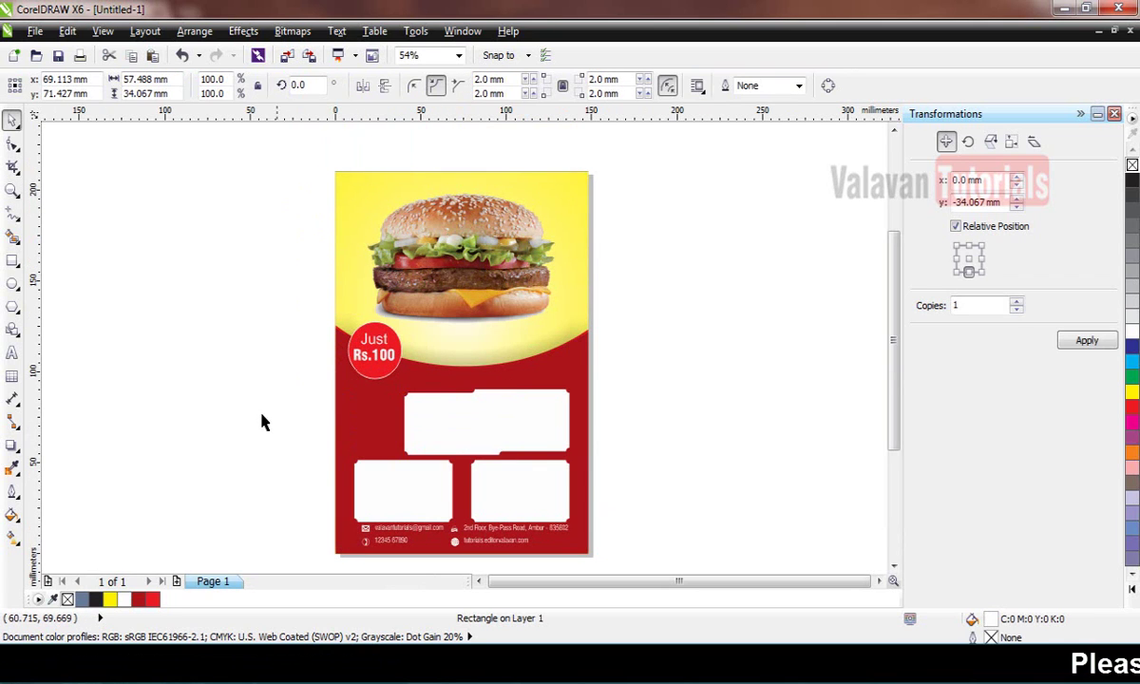
pyautogui.hotkey('ctrl', 'z')
# Import the pictures images (1), images (2), images (3) and images from the Desktop together.
pyautogui.press('z')
pyautogui.moveTo(302, 366); pyautogui.dragTo(649, 517)
pyautogui.press('space')
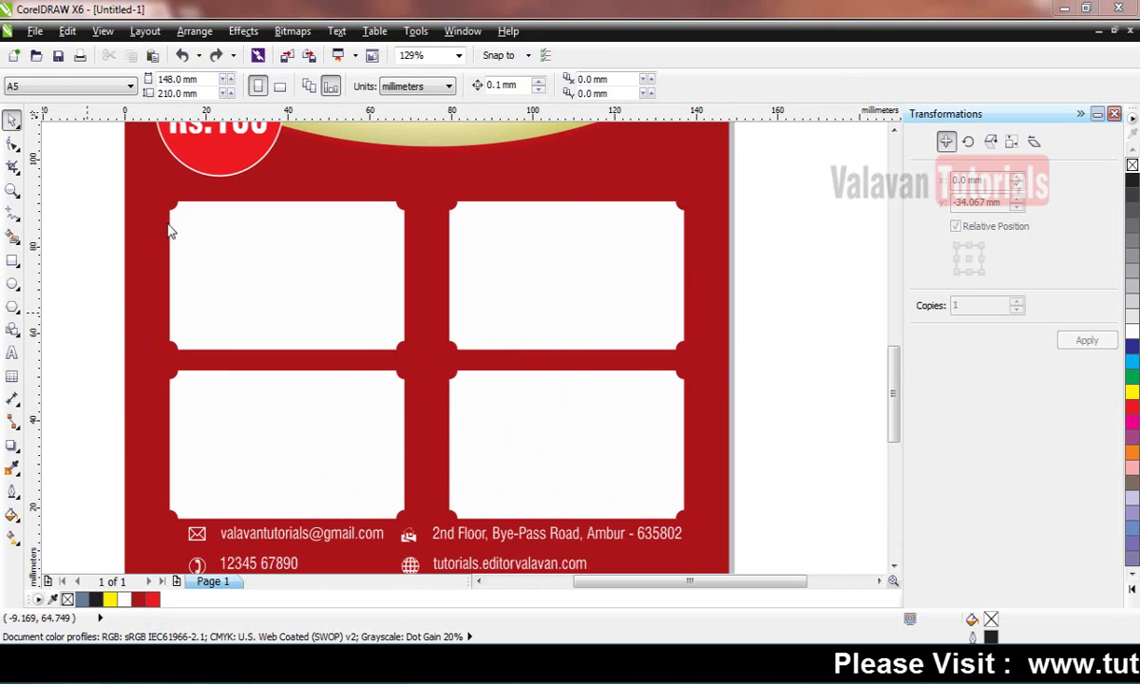
pyautogui.hotkey('ctrl', 'i')
pyautogui.click(69, 142)
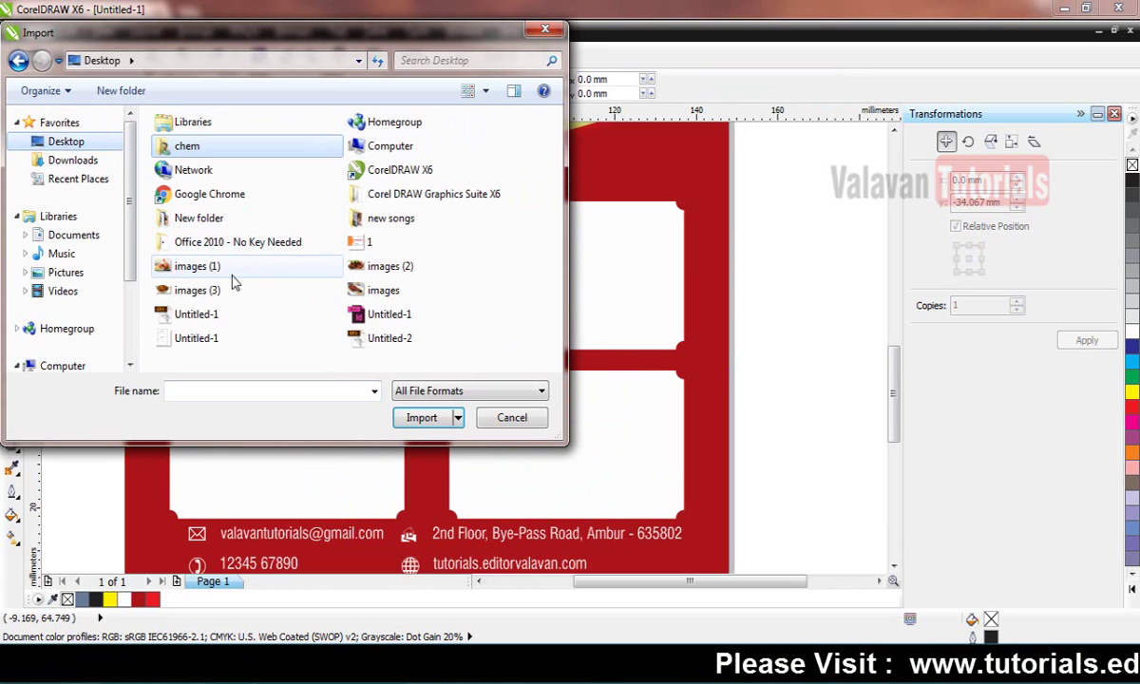
pyautogui.click(228, 268)
pyautogui.keyDown('ctrl'); pyautogui.click(237, 290); pyautogui.keyUp('ctrl')
pyautogui.keyDown('ctrl'); pyautogui.click(424, 269); pyautogui.keyUp('ctrl')
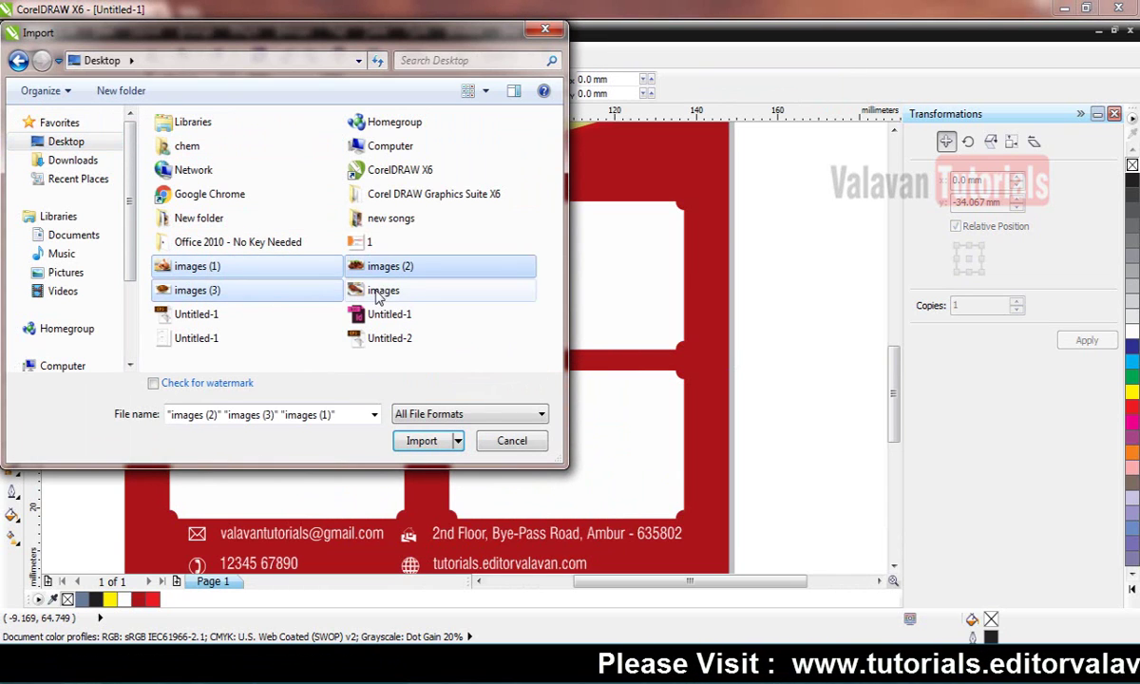
pyautogui.keyDown('ctrl'); pyautogui.click(382, 291); pyautogui.keyUp('ctrl')
pyautogui.click(429, 443)
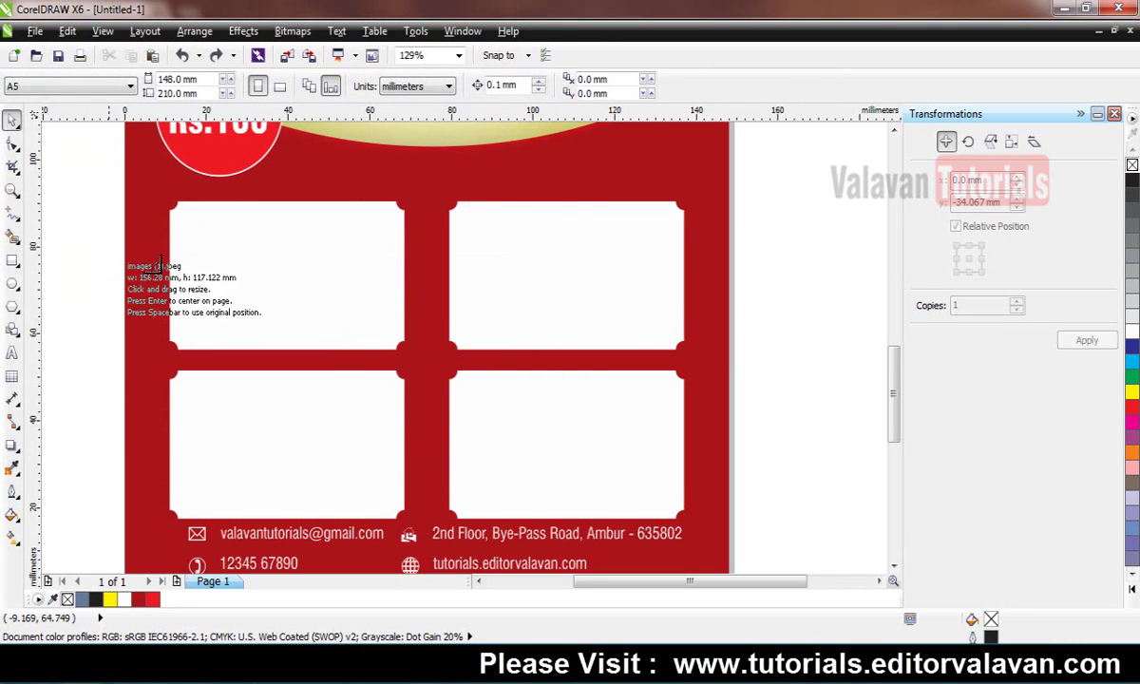
# Place the four food photos over the white boxes, the first about 44 mm wide, and move the second onto the upper-right box.
pyautogui.moveTo(111, 245); pyautogui.dragTo(341, 387)
pyautogui.moveTo(333, 266); pyautogui.dragTo(480, 383)
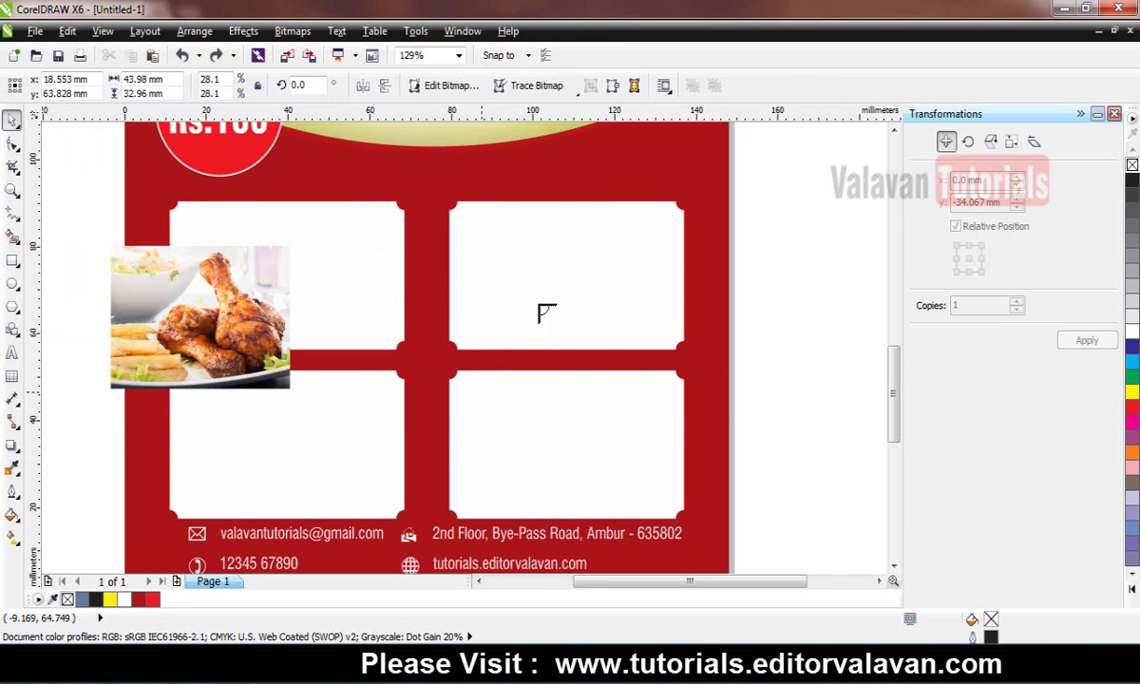
pyautogui.moveTo(540, 305); pyautogui.dragTo(657, 386)
pyautogui.moveTo(448, 443); pyautogui.dragTo(619, 522)
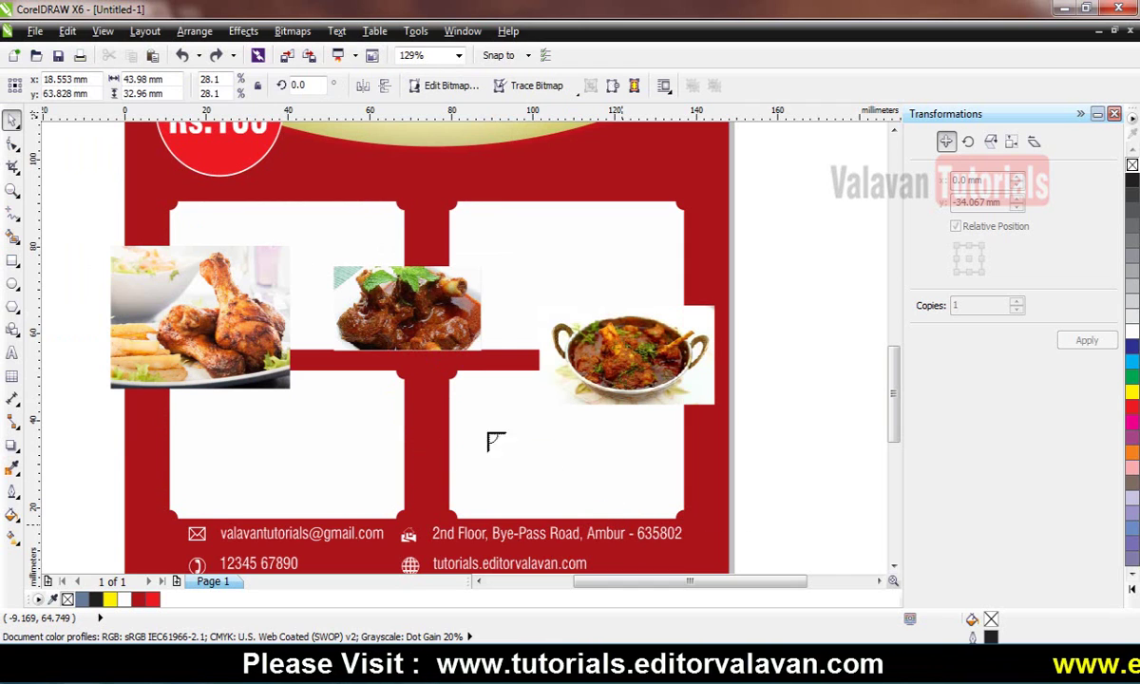
pyautogui.moveTo(407, 309); pyautogui.dragTo(550, 287)
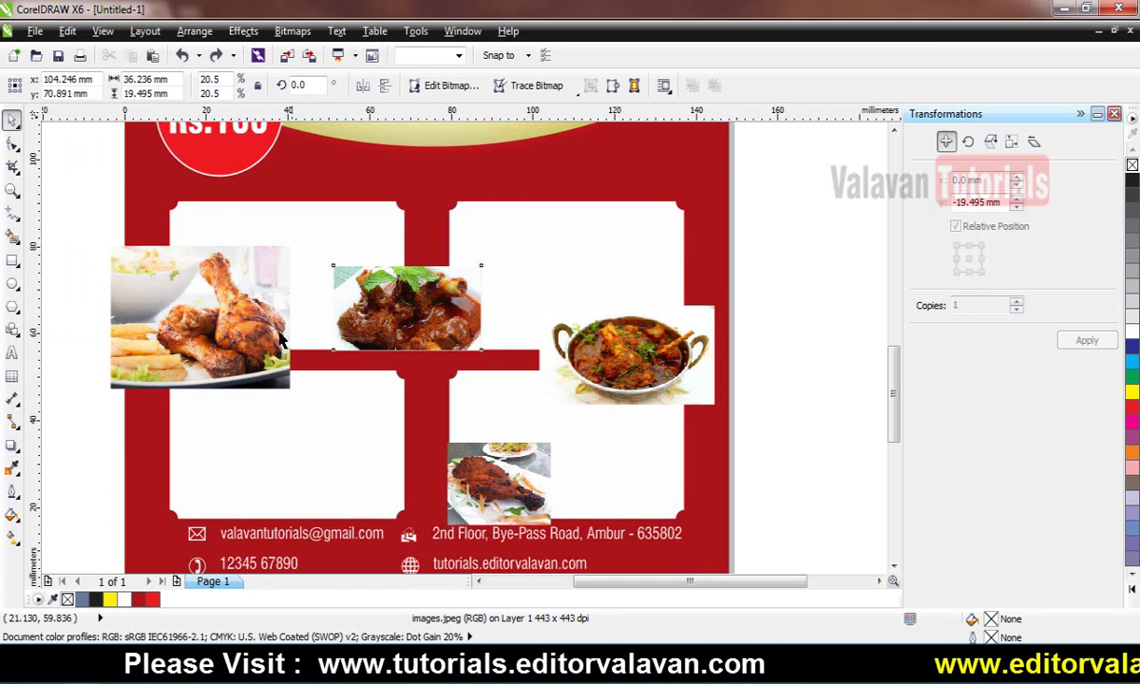
# Move the fried chicken drumsticks photo onto the upper-left white box and PowerClip it inside that box.
pyautogui.moveTo(257, 328); pyautogui.dragTo(310, 338)
pyautogui.click(243, 32)
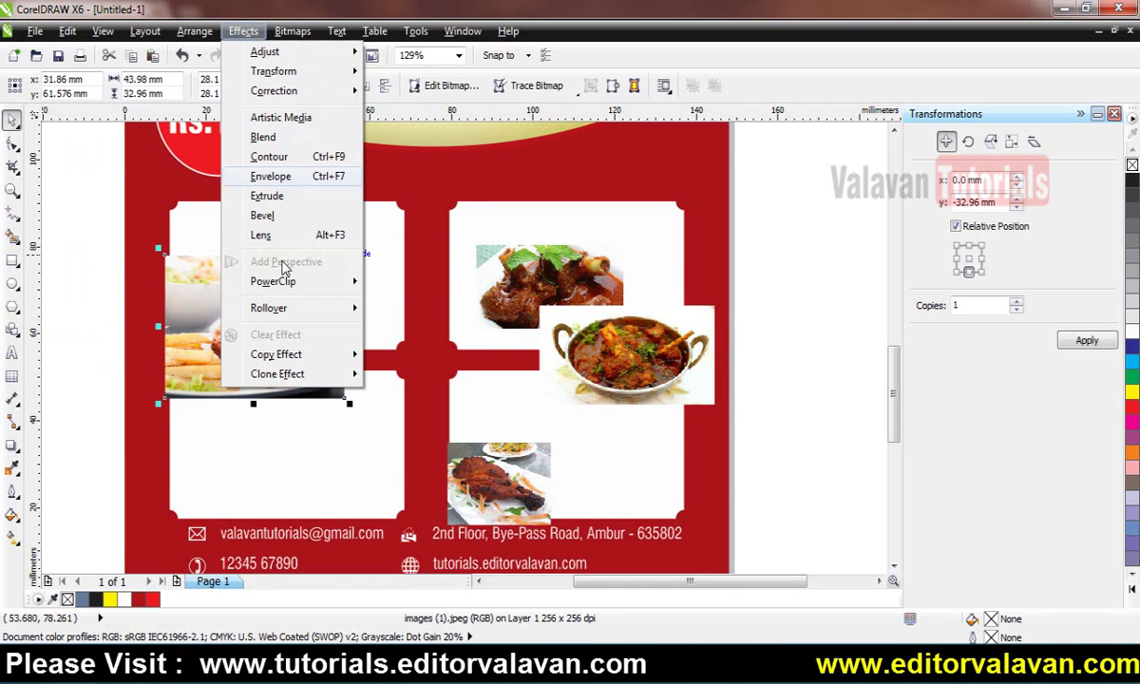
pyautogui.moveTo(284, 281)
pyautogui.click(406, 284)
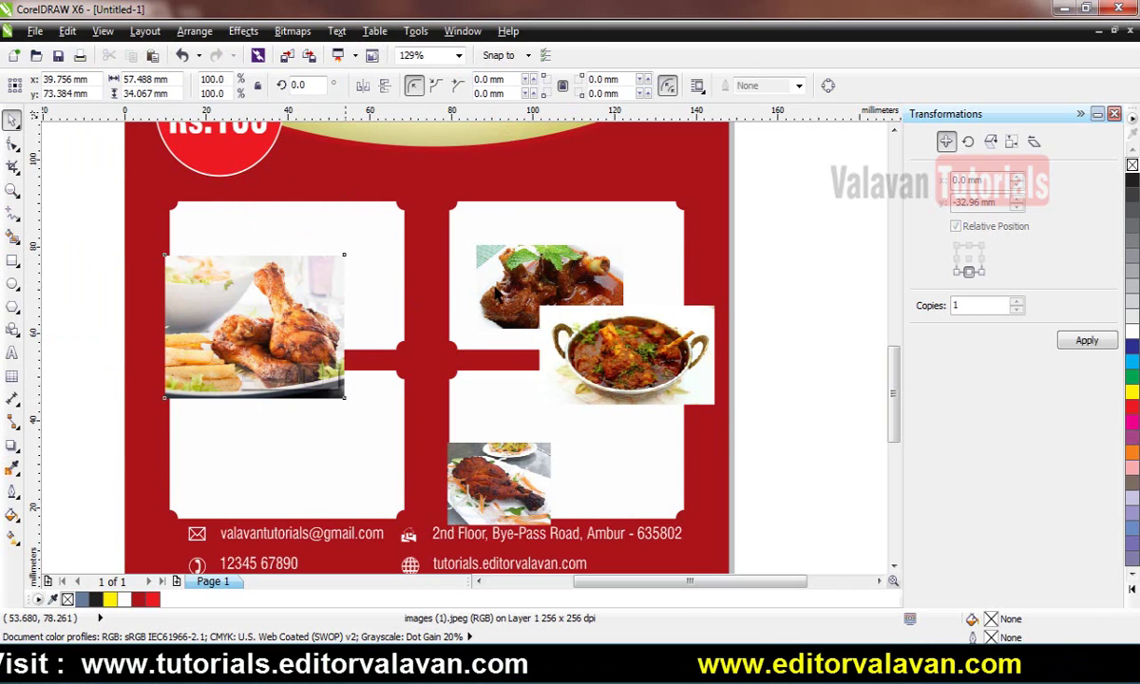
pyautogui.click(318, 247)
# Move the curry bowl photo towards the lower-left white box and the grilled leg photo onto the lower-right one.
pyautogui.click(518, 245)
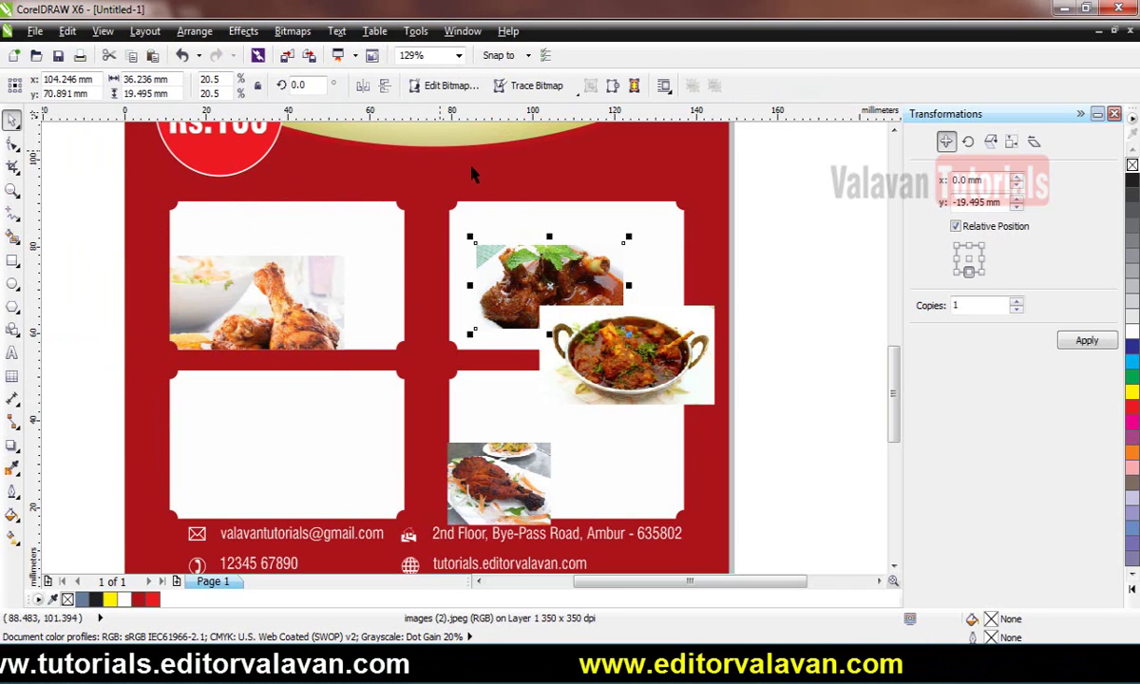
pyautogui.click(500, 210)
pyautogui.click(650, 347)
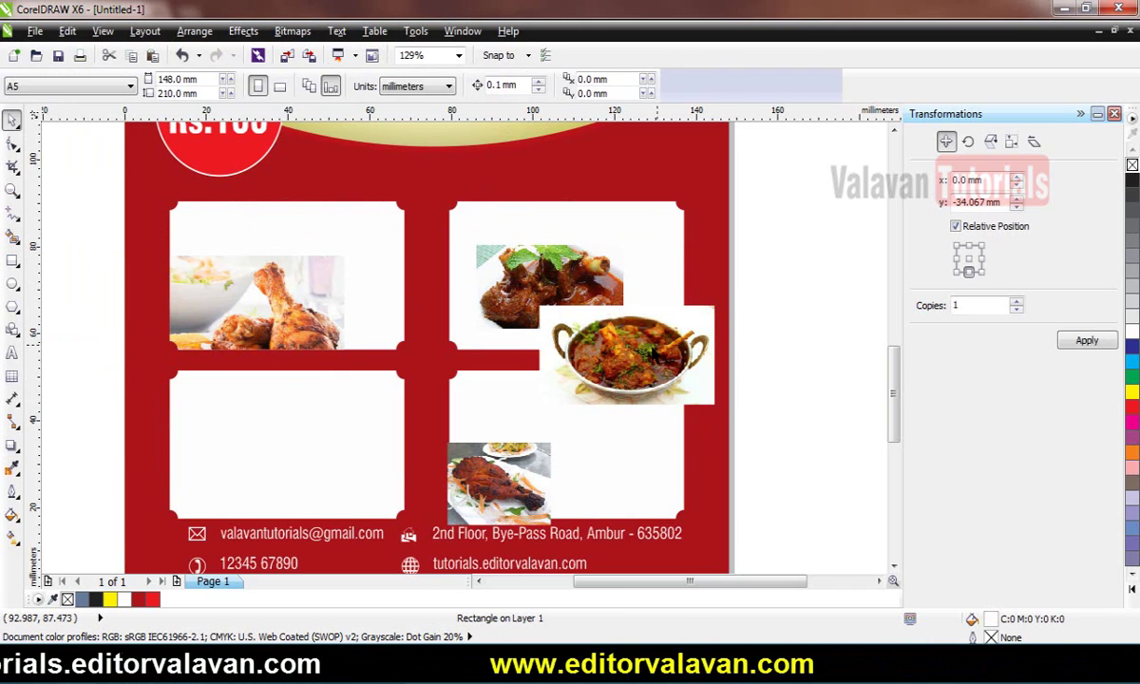
pyautogui.click(531, 471)
pyautogui.click(594, 421)
pyautogui.moveTo(558, 377); pyautogui.dragTo(316, 435)
pyautogui.click(263, 443)
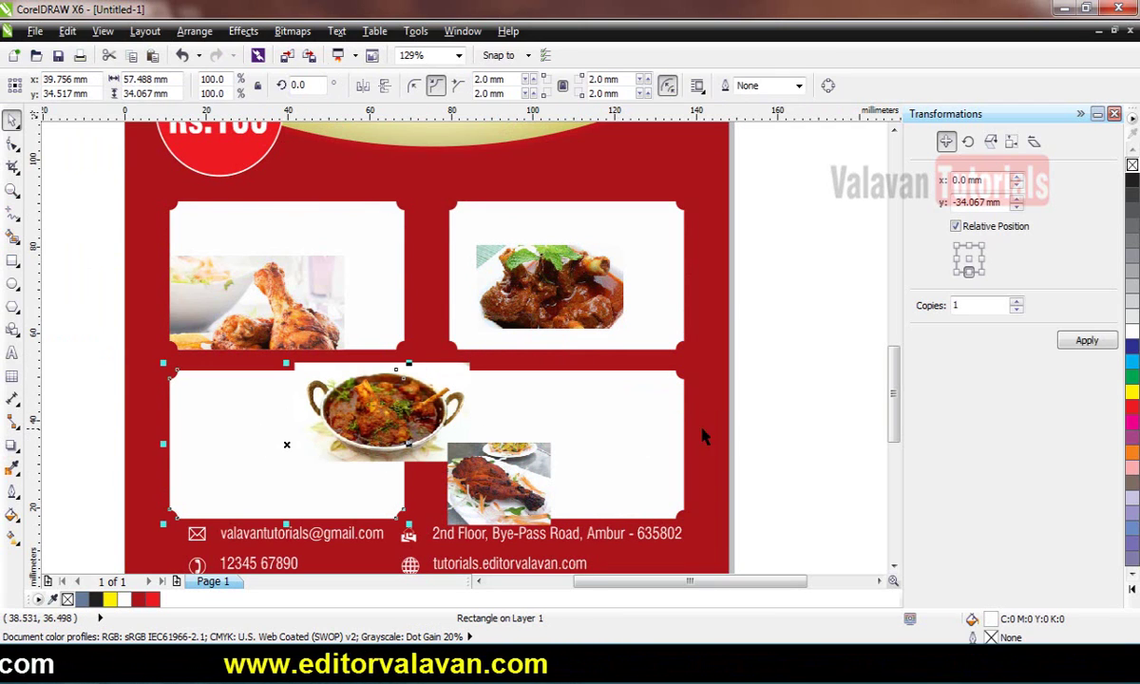
pyautogui.click(778, 426)
pyautogui.moveTo(480, 462); pyautogui.dragTo(562, 408)
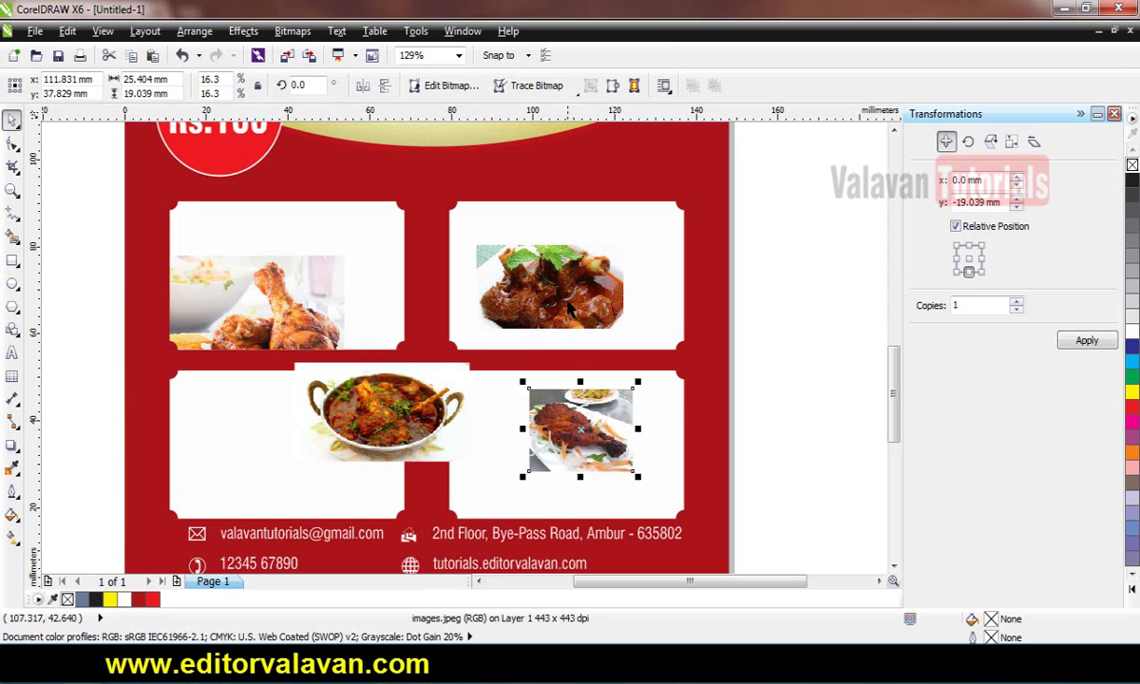
# Edit the upper-left box's PowerClip contents, align and enlarge the drumsticks photo to about 59 × 44 mm to fill the frame, and finish editing.
pyautogui.click(567, 302)
pyautogui.click(328, 299)
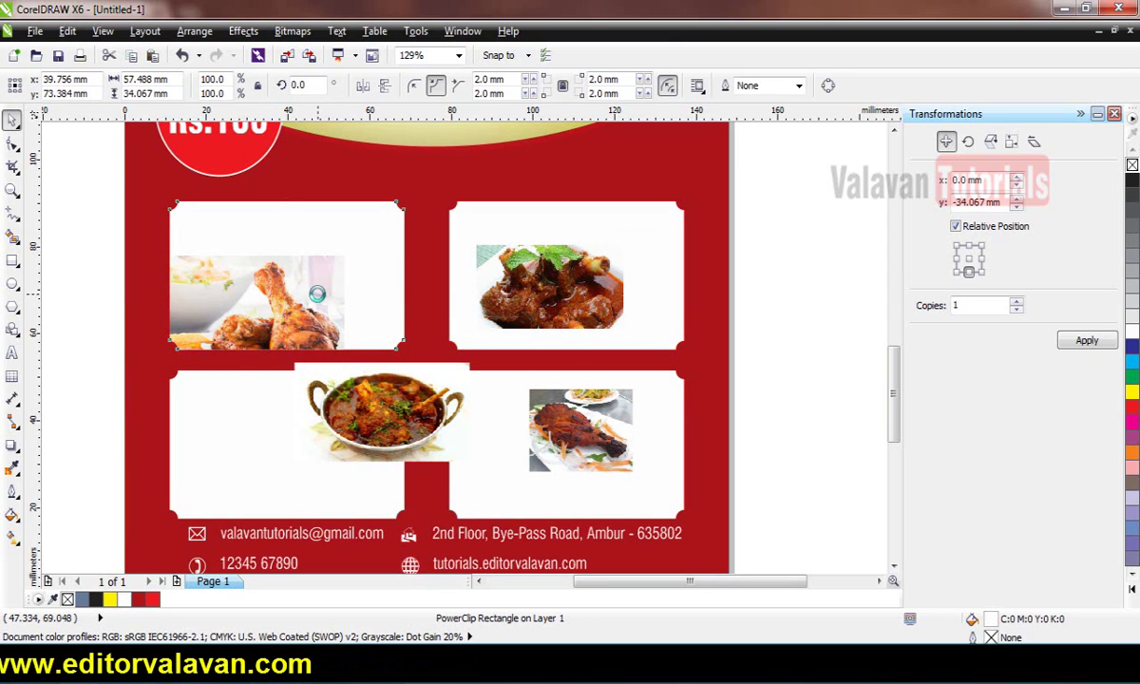
pyautogui.keyDown('ctrl'); pyautogui.click(316, 294); pyautogui.keyUp('ctrl')
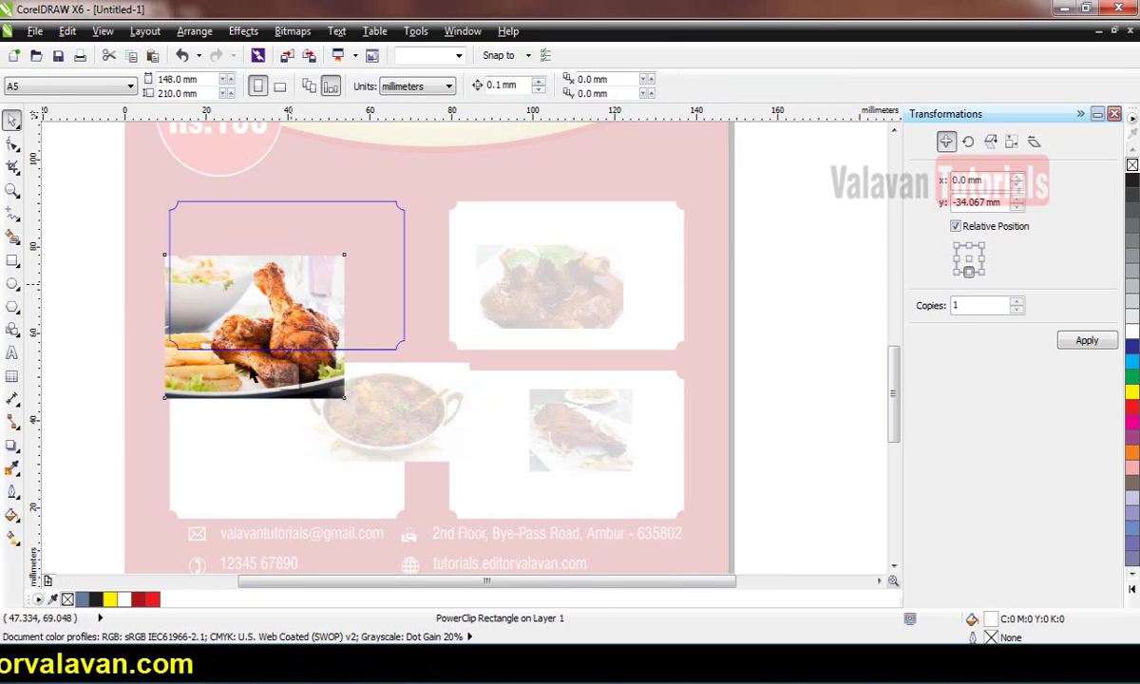
pyautogui.click(246, 375)
pyautogui.moveTo(220, 374); pyautogui.dragTo(224, 328)
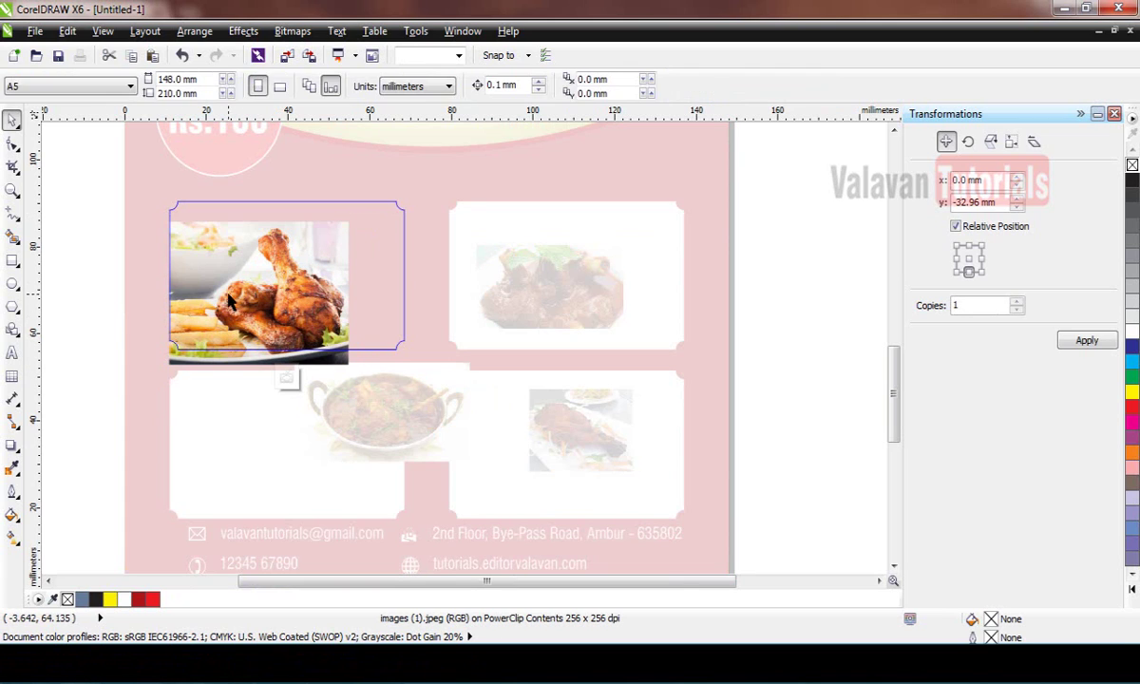
pyautogui.moveTo(349, 218); pyautogui.dragTo(418, 161)
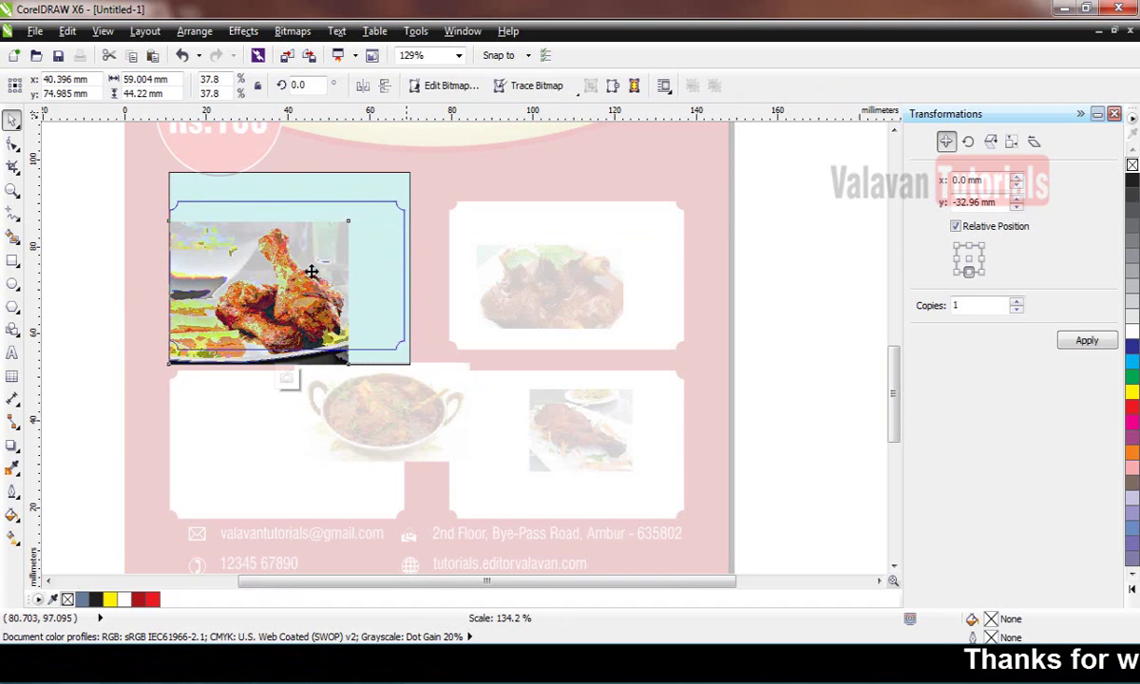
pyautogui.keyDown('ctrl'); pyautogui.click(84, 295); pyautogui.keyUp('ctrl')
# Shift the mint-topped meat photo over the lower edge of the upper-right box and PowerClip it inside that box.
pyautogui.click(548, 289)
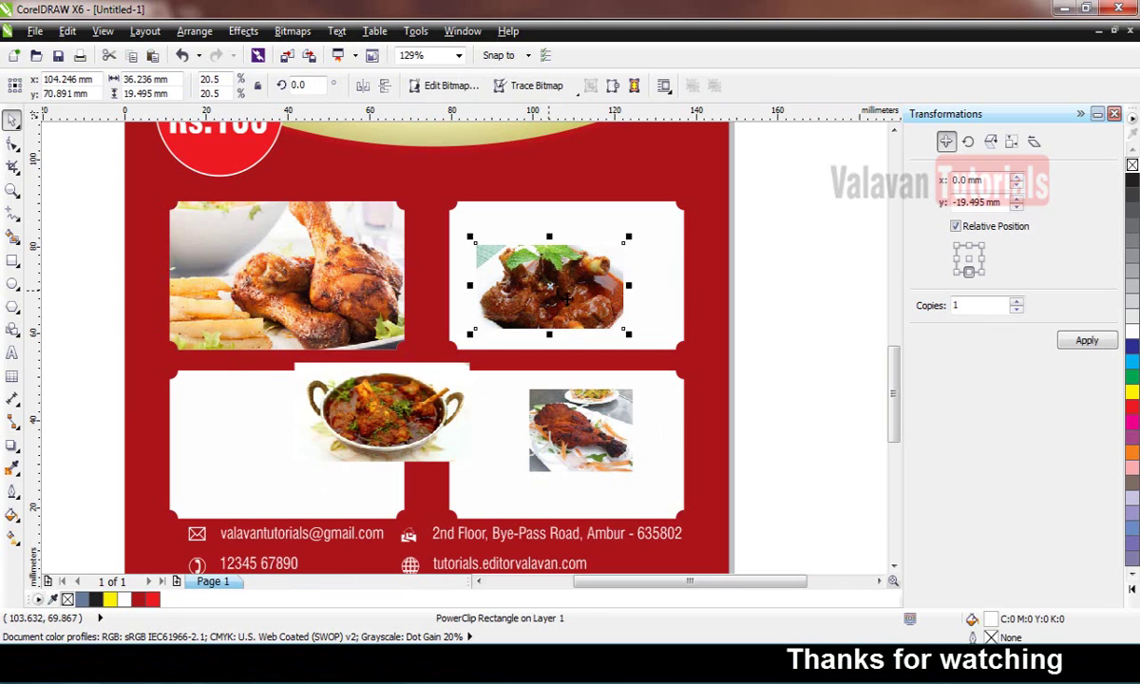
pyautogui.moveTo(550, 286); pyautogui.dragTo(539, 328)
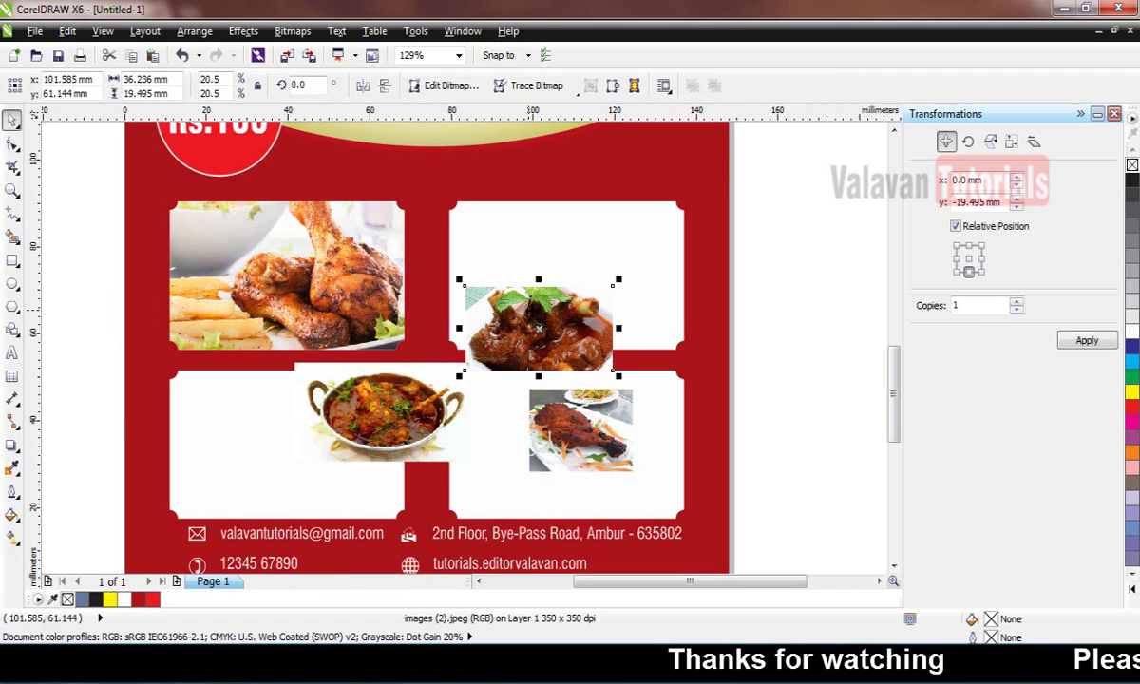
pyautogui.click(242, 34)
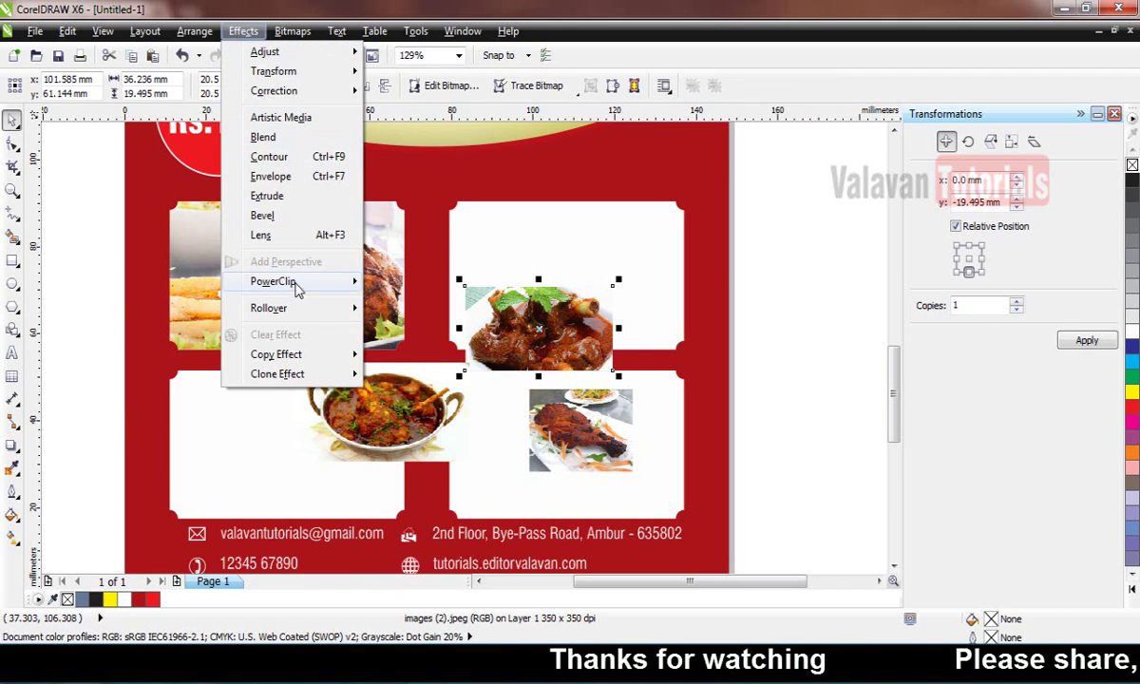
pyautogui.moveTo(295, 284)
pyautogui.click(394, 282)
pyautogui.click(570, 248)
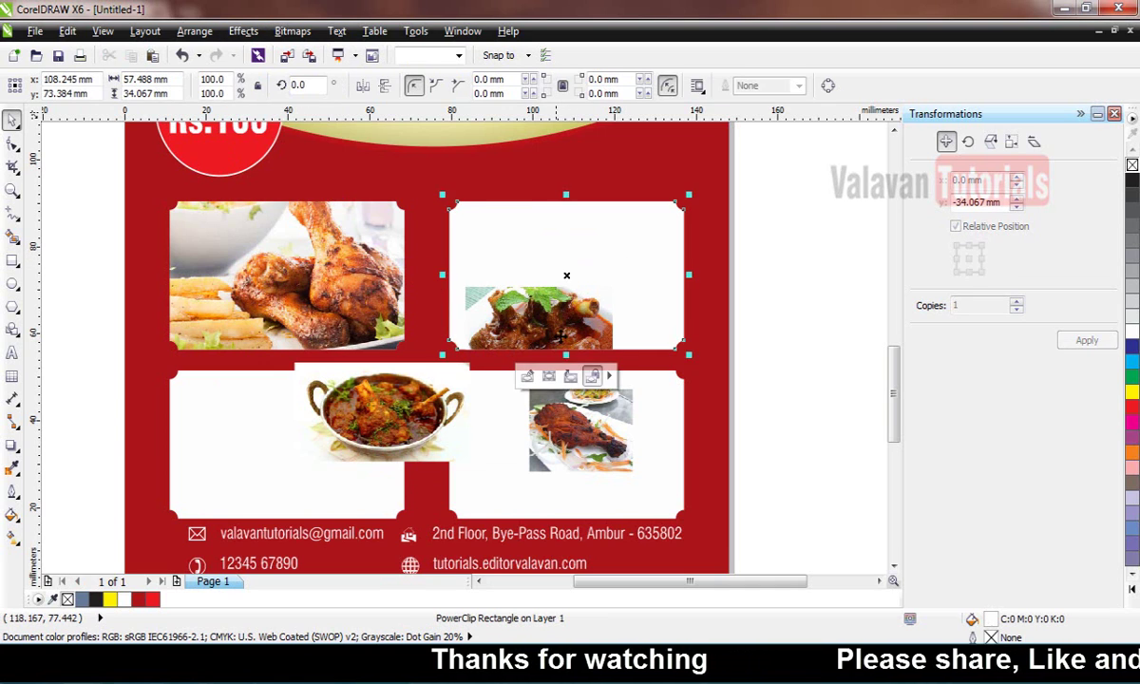
# Edit the upper-right box's PowerClip contents, move and enlarge the meat photo to about 38 mm high to cover the frame, and finish editing.
pyautogui.click(592, 376)
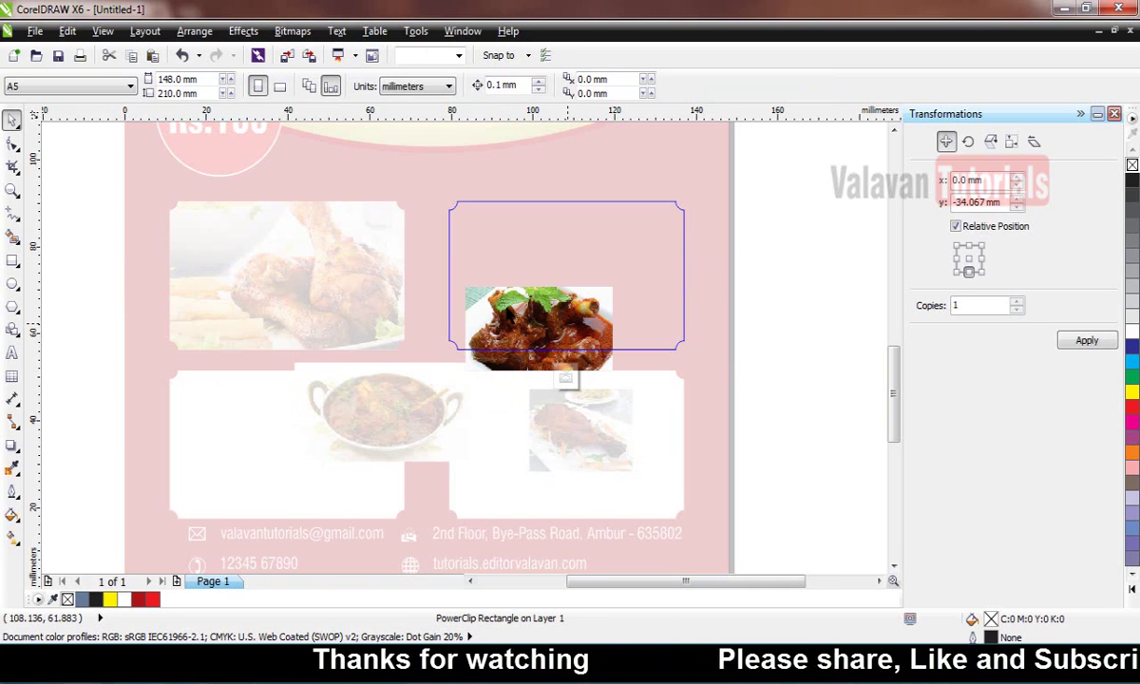
pyautogui.click(491, 315)
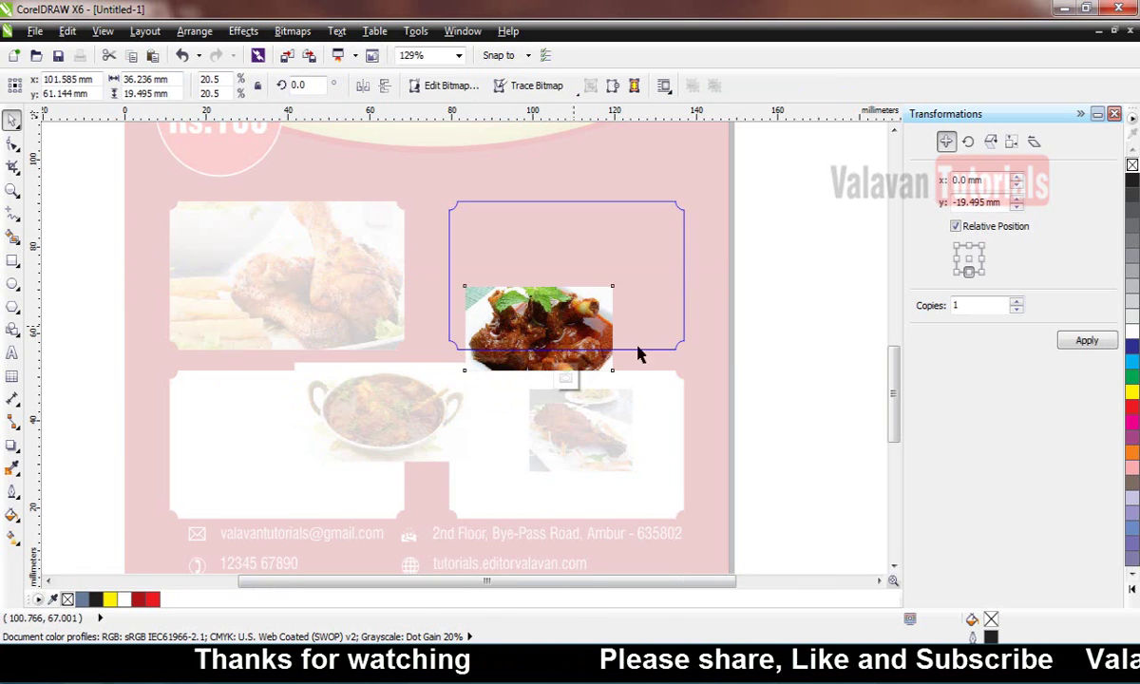
pyautogui.click(784, 352)
pyautogui.click(538, 330)
pyautogui.moveTo(569, 331); pyautogui.dragTo(513, 316)
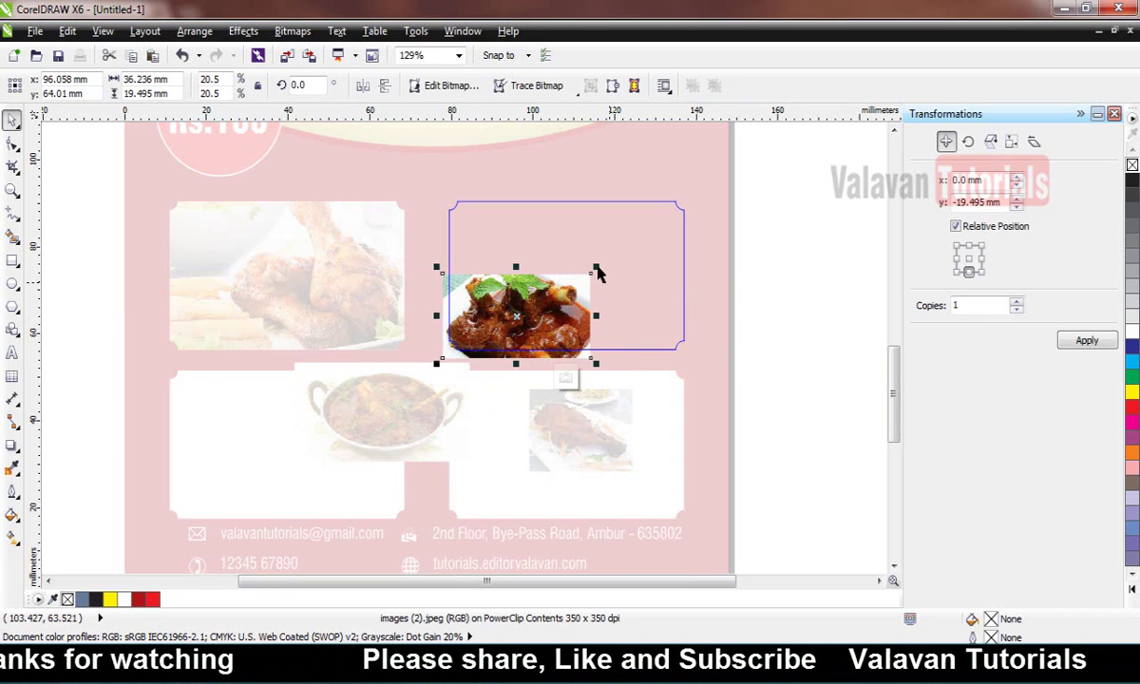
pyautogui.moveTo(628, 252); pyautogui.dragTo(787, 351)
pyautogui.keyDown('ctrl'); pyautogui.click(787, 342); pyautogui.keyUp('ctrl')
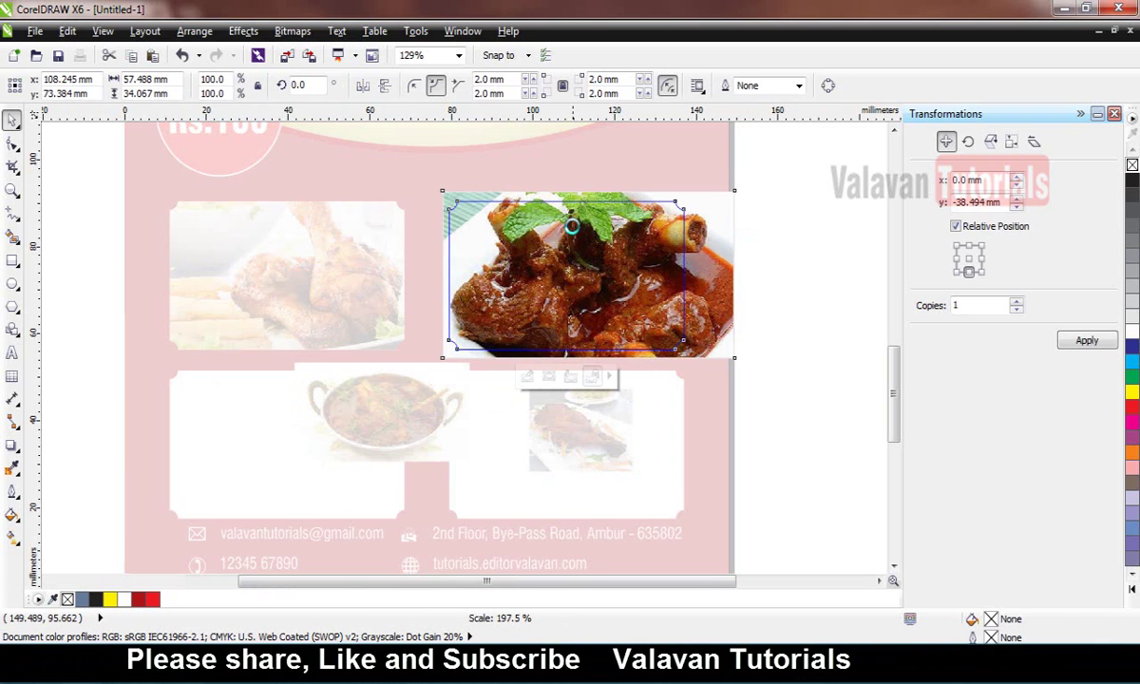
# Move the curry bowl photo to the lower-left corner of the lower-left box and PowerClip it inside that box.
pyautogui.click(398, 435)
pyautogui.moveTo(441, 393); pyautogui.dragTo(310, 453)
pyautogui.click(243, 31)
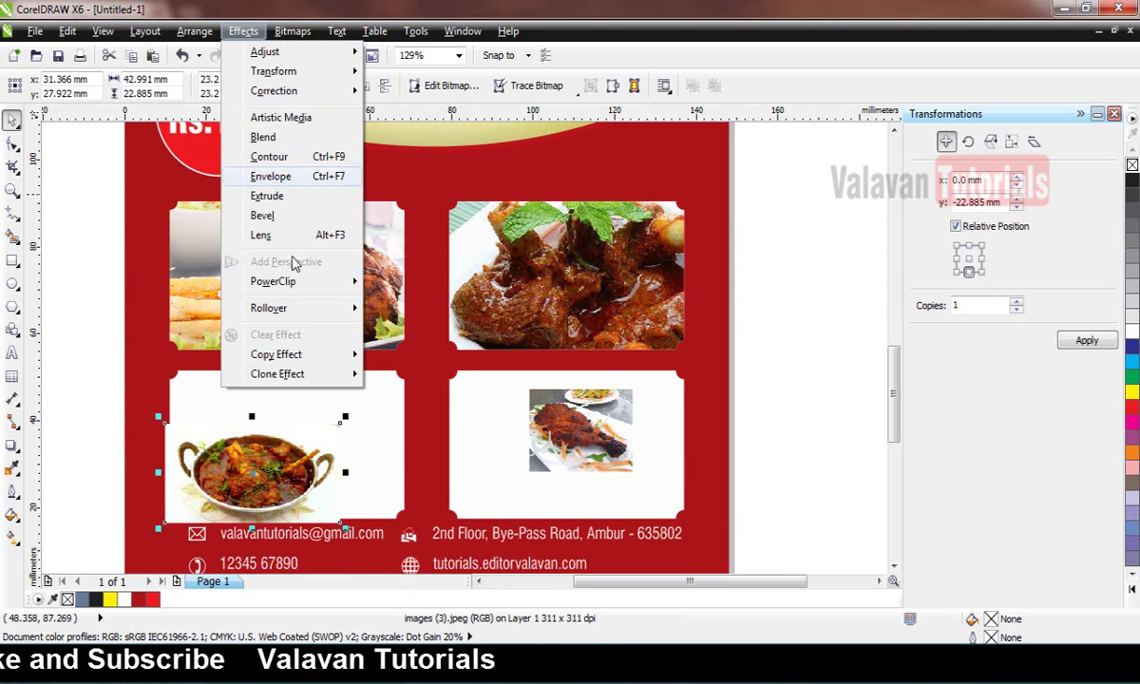
pyautogui.moveTo(310, 285)
pyautogui.click(379, 283)
pyautogui.click(319, 450)
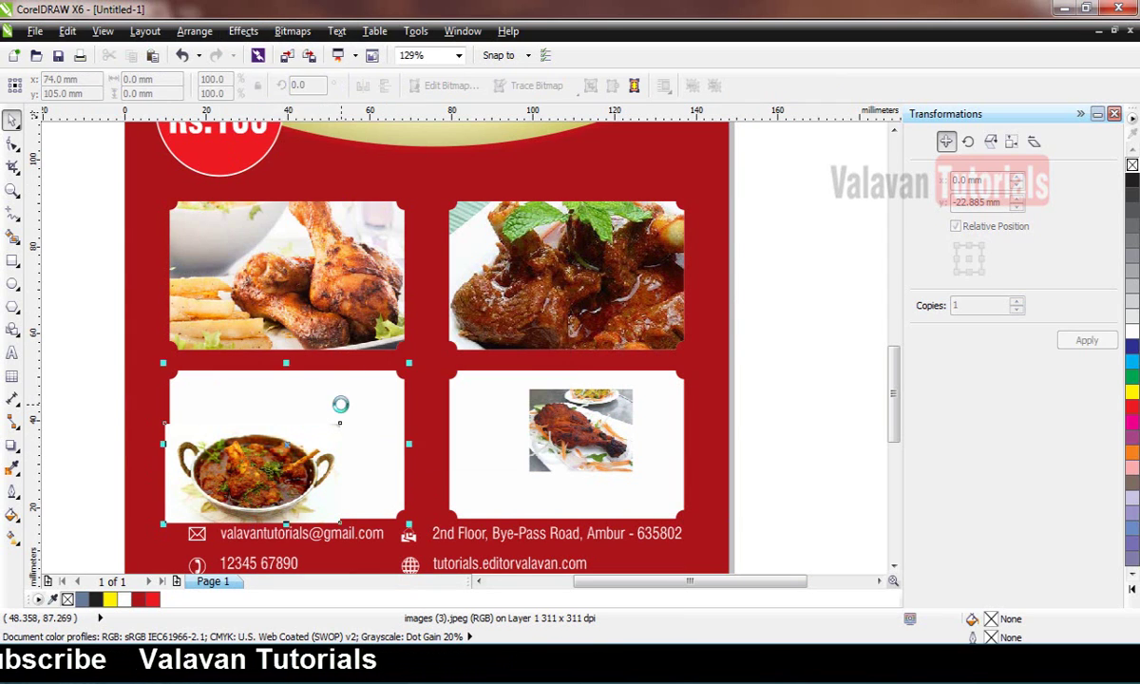
# Edit the lower-left box's PowerClip contents, enlarge the curry bowl photo to about 72 × 38 mm, centre it over the frame, and finish editing.
pyautogui.keyDown('ctrl'); pyautogui.click(300, 464); pyautogui.keyUp('ctrl')
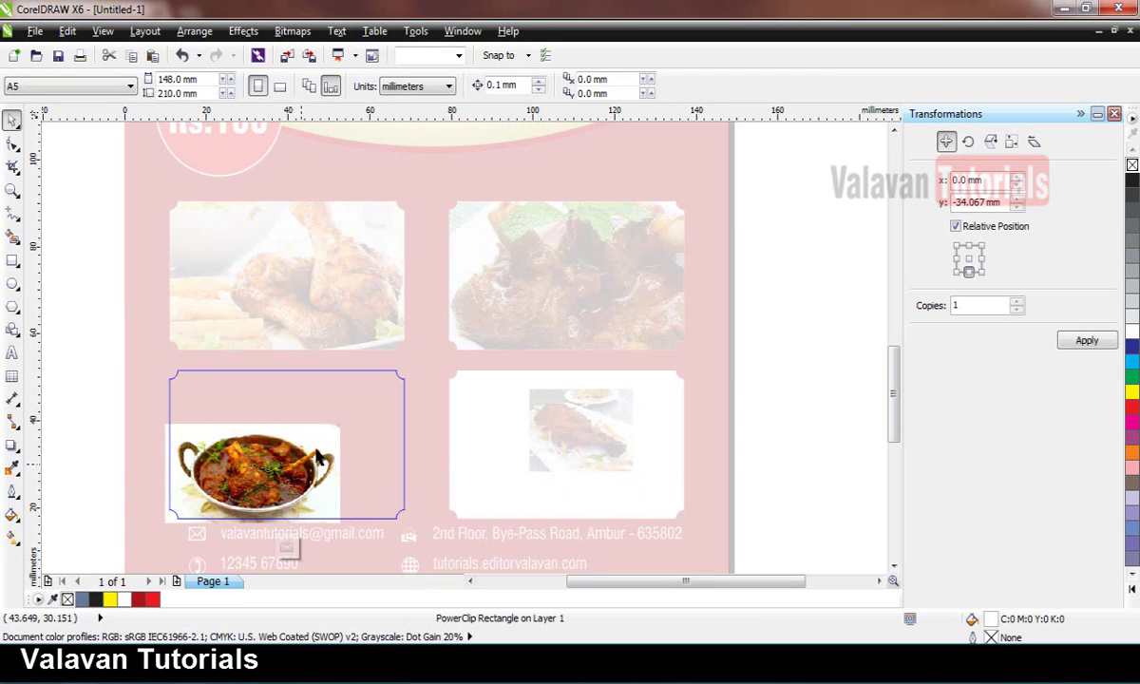
pyautogui.click(326, 441)
pyautogui.moveTo(340, 424); pyautogui.dragTo(461, 352)
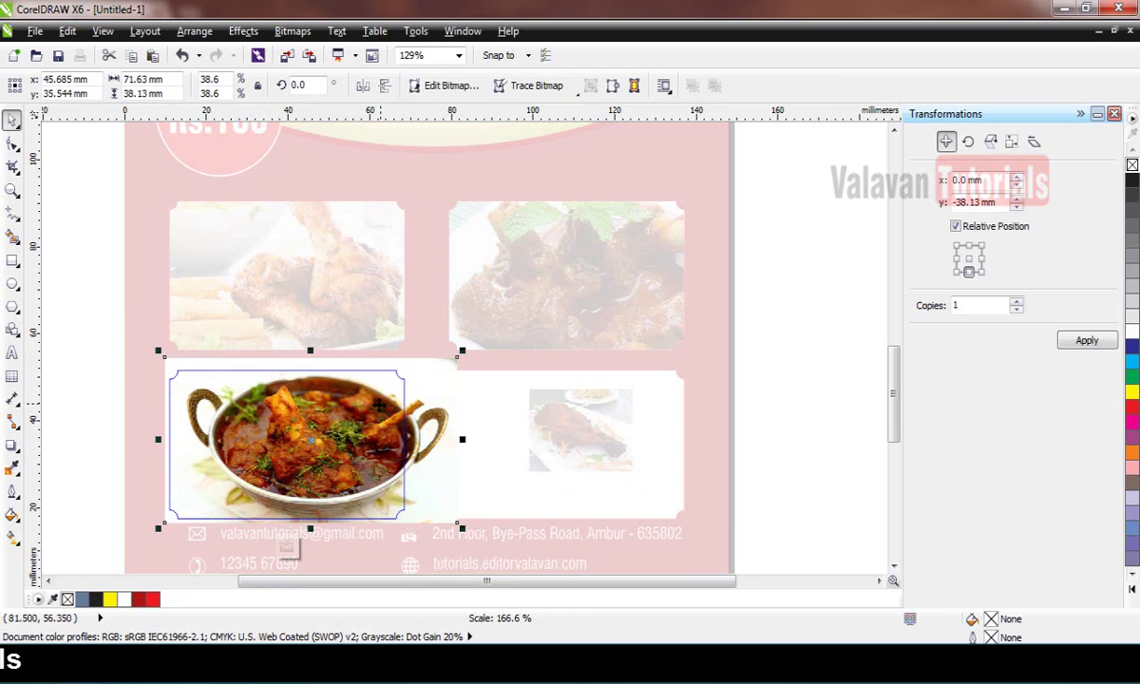
pyautogui.press('Left')
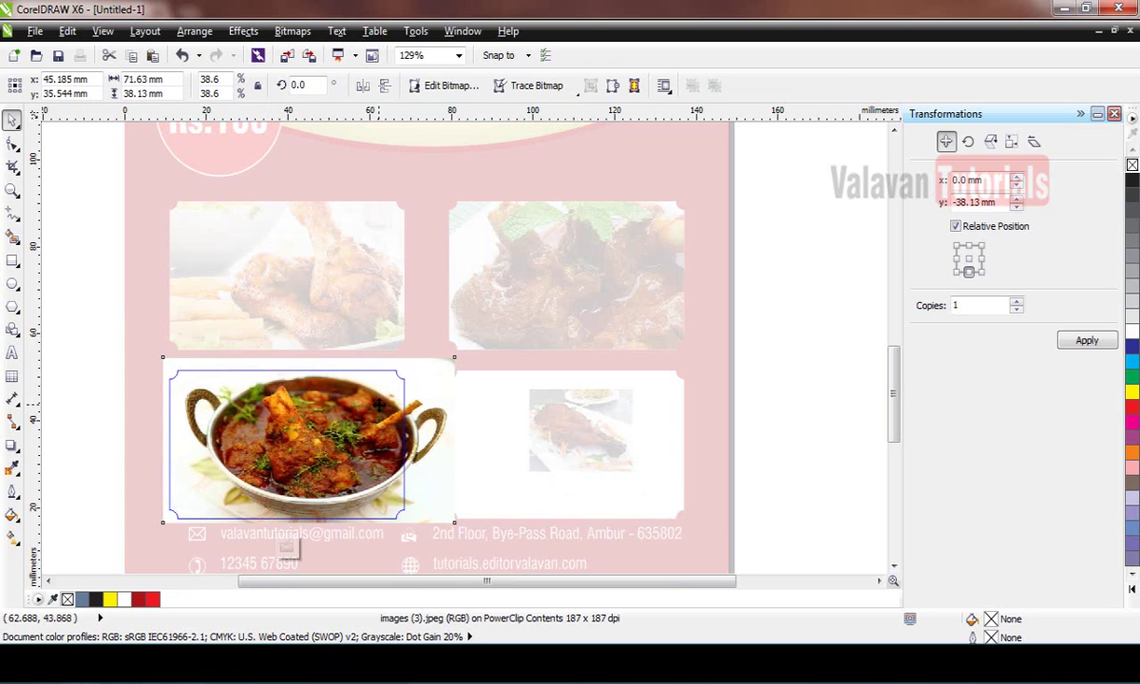
pyautogui.click(363, 404)
pyautogui.moveTo(368, 423); pyautogui.dragTo(351, 425)
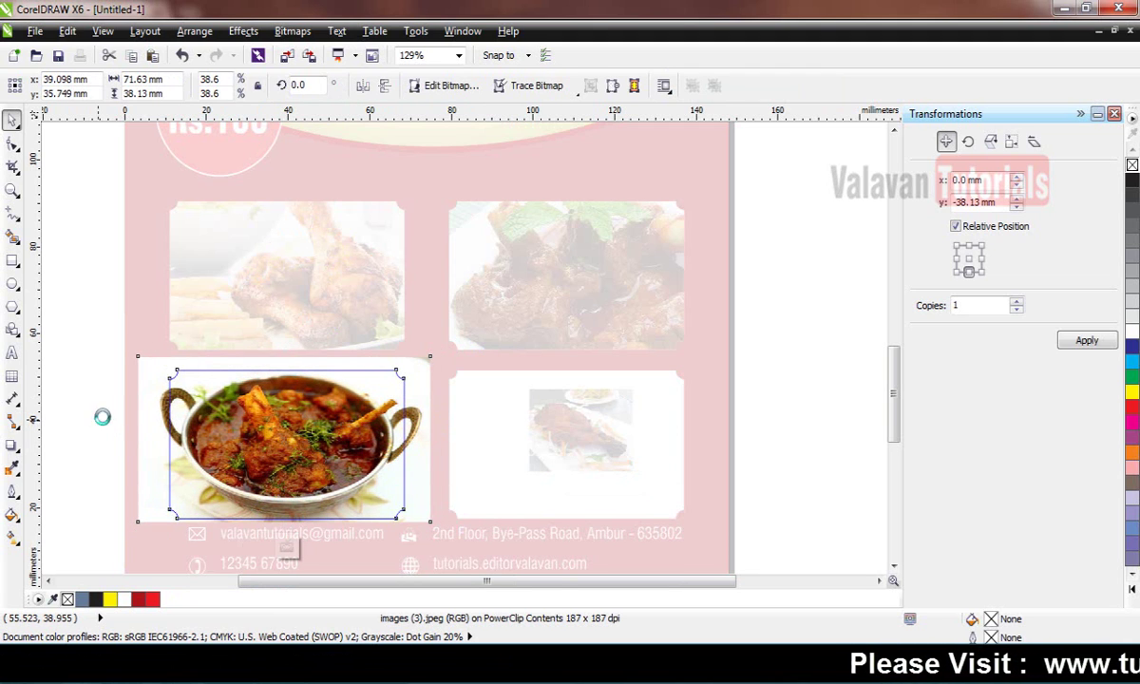
# PowerClip the grilled chicken leg photo inside the lower-right white box.
pyautogui.click(605, 432)
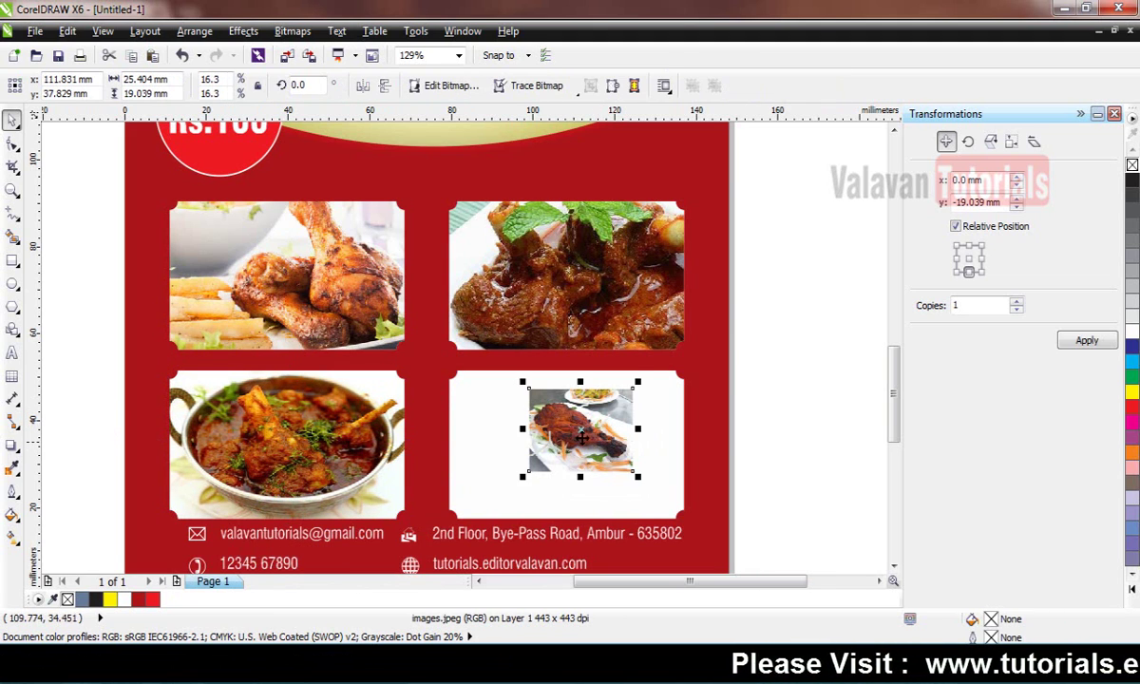
pyautogui.click(243, 31)
pyautogui.moveTo(276, 281)
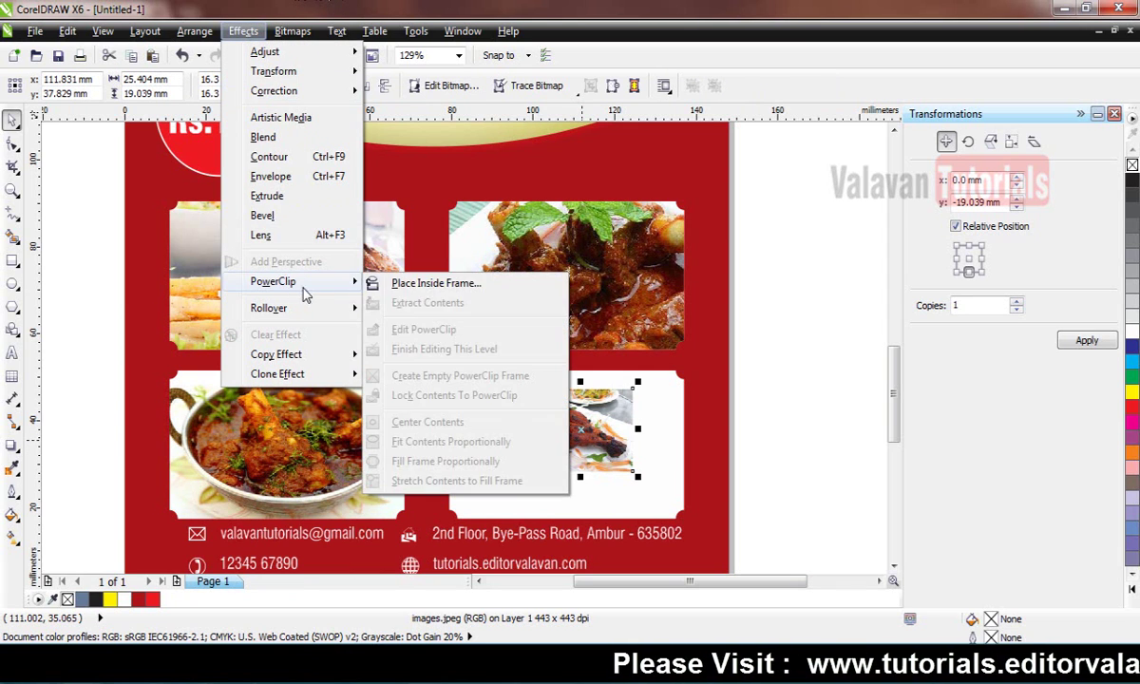
pyautogui.click(418, 283)
pyautogui.click(486, 432)
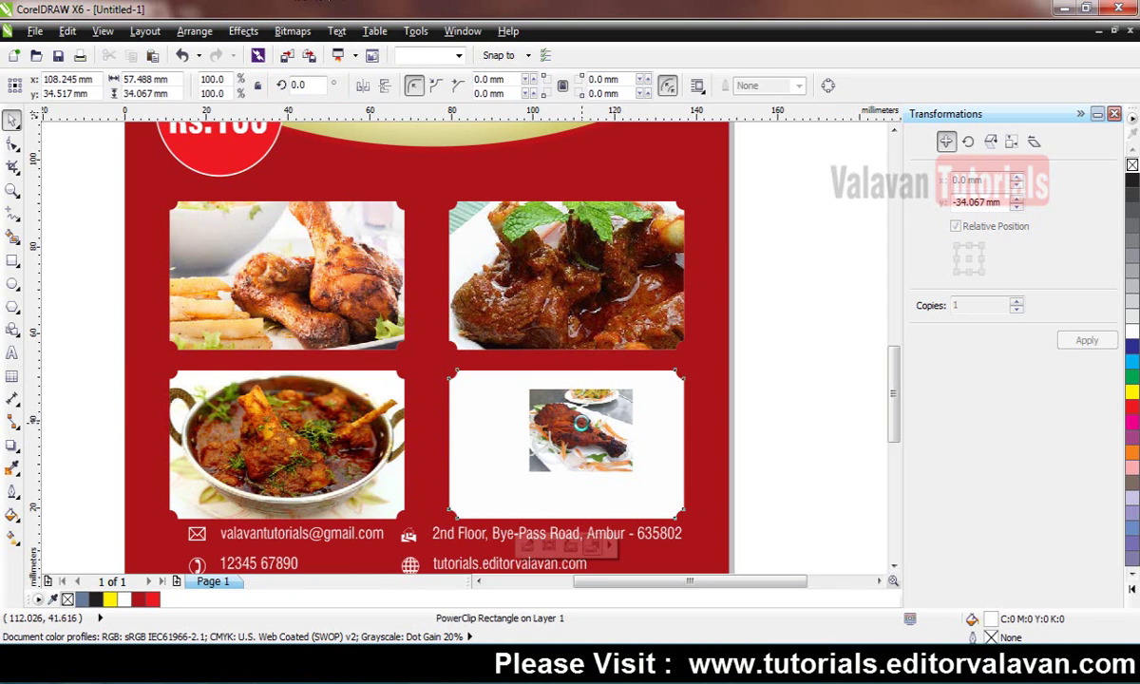
# Edit the lower-right box's PowerClip contents, position and resize the chicken leg photo to about 66 × 40 mm to cover the frame, and finish editing.
pyautogui.keyDown('ctrl'); pyautogui.click(572, 428); pyautogui.keyUp('ctrl')
pyautogui.click(532, 458)
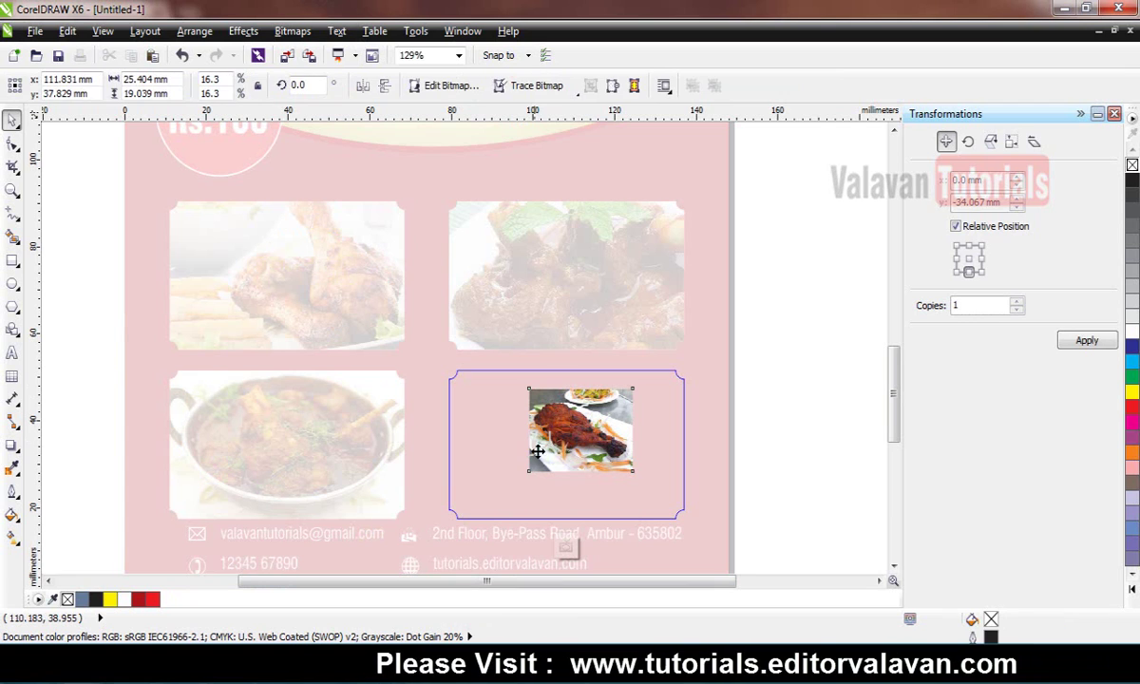
pyautogui.moveTo(579, 433); pyautogui.dragTo(495, 477)
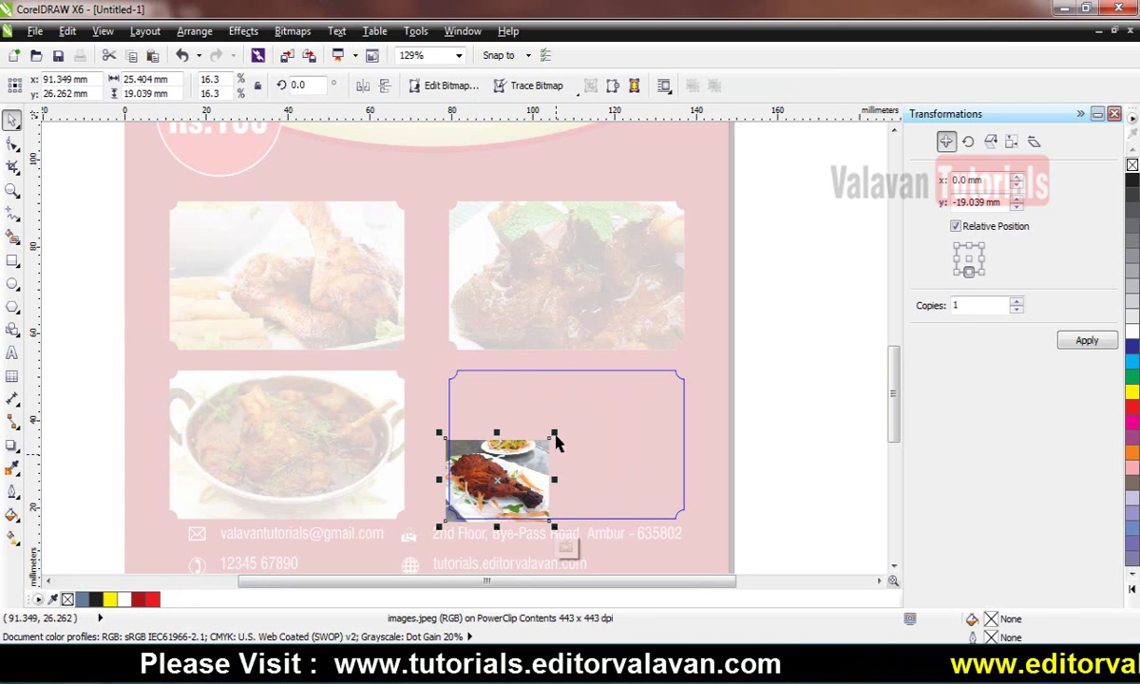
pyautogui.moveTo(571, 424); pyautogui.dragTo(798, 300)
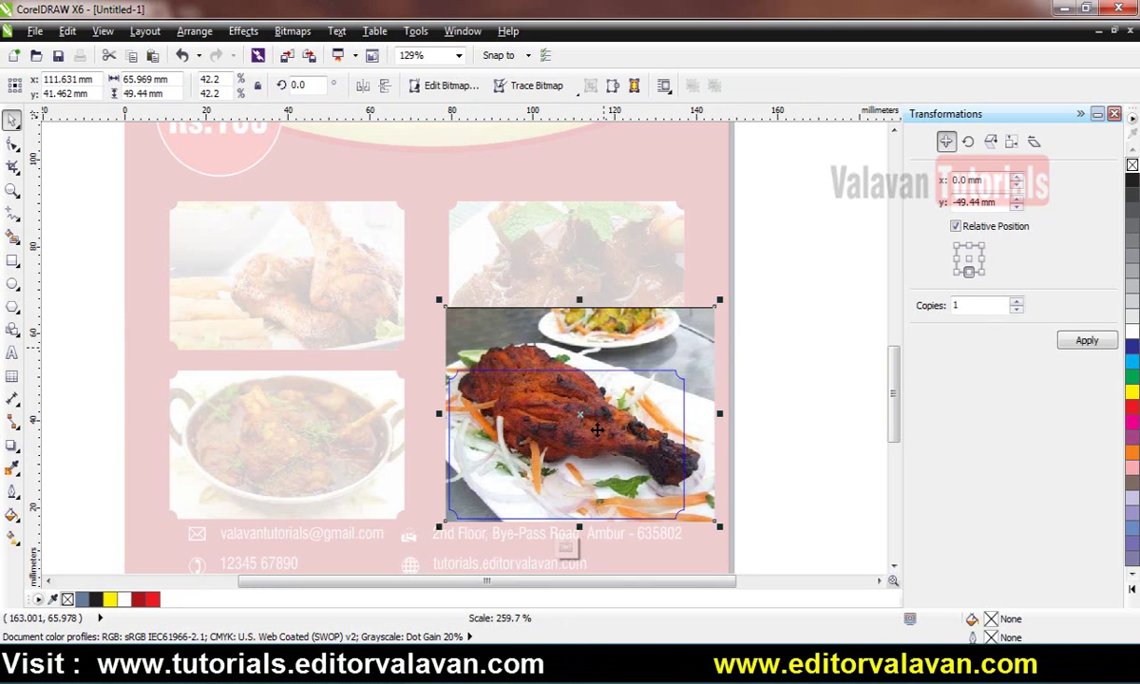
pyautogui.click(777, 339)
pyautogui.click(590, 344)
pyautogui.moveTo(579, 306); pyautogui.dragTo(579, 347)
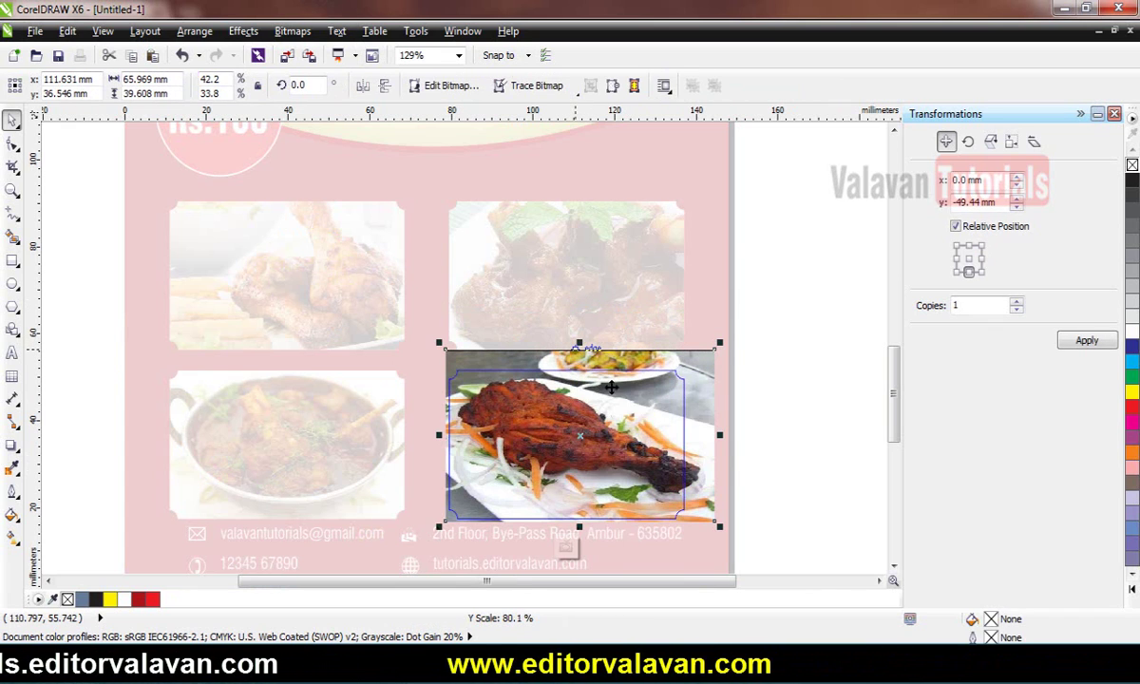
pyautogui.keyDown('ctrl'); pyautogui.click(807, 455); pyautogui.keyUp('ctrl')
pyautogui.click(808, 453)
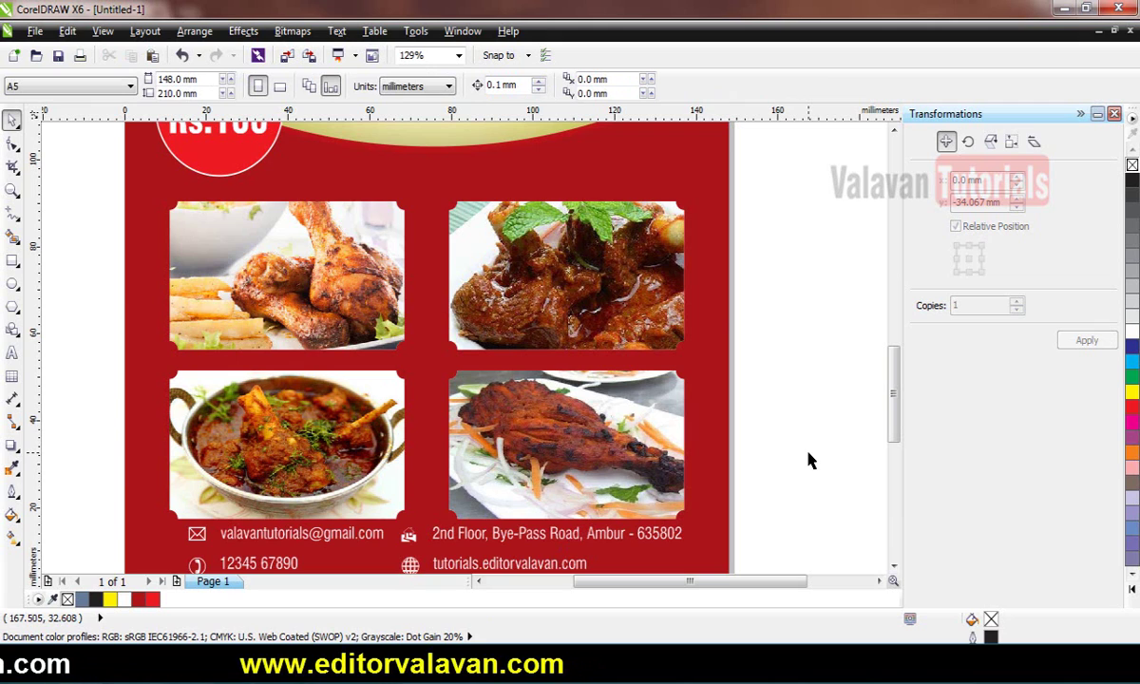
# Fit the whole page in view and show the finished flyer in full-screen preview.
pyautogui.hotkey('shift', 'F4')
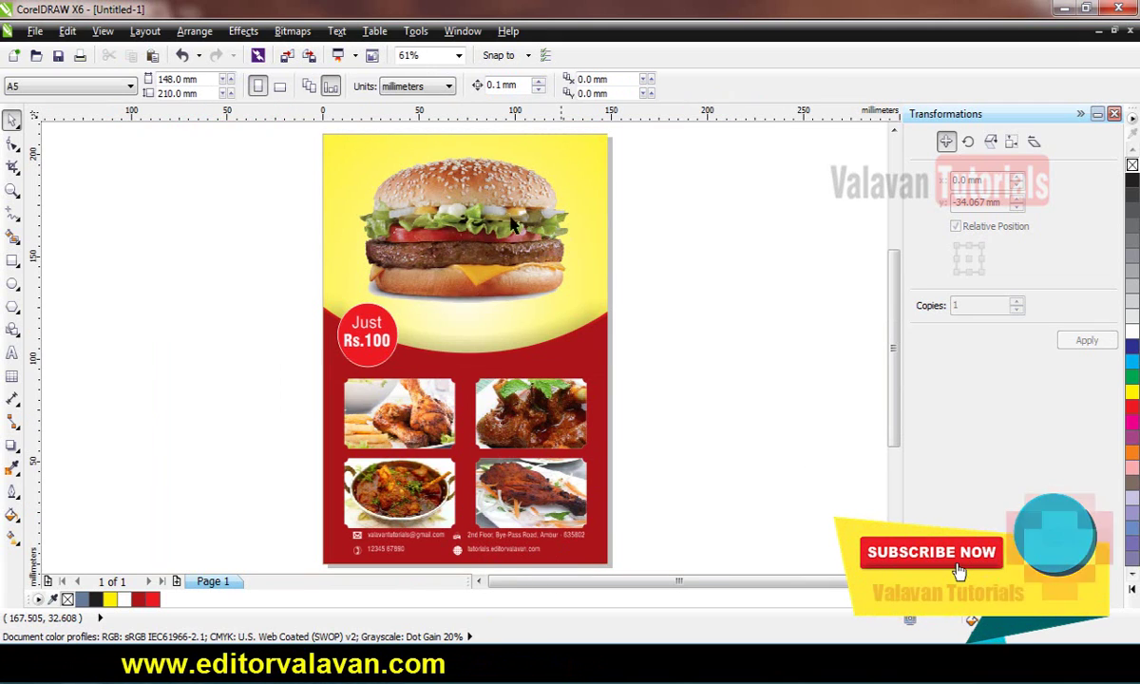
pyautogui.click(67, 30)
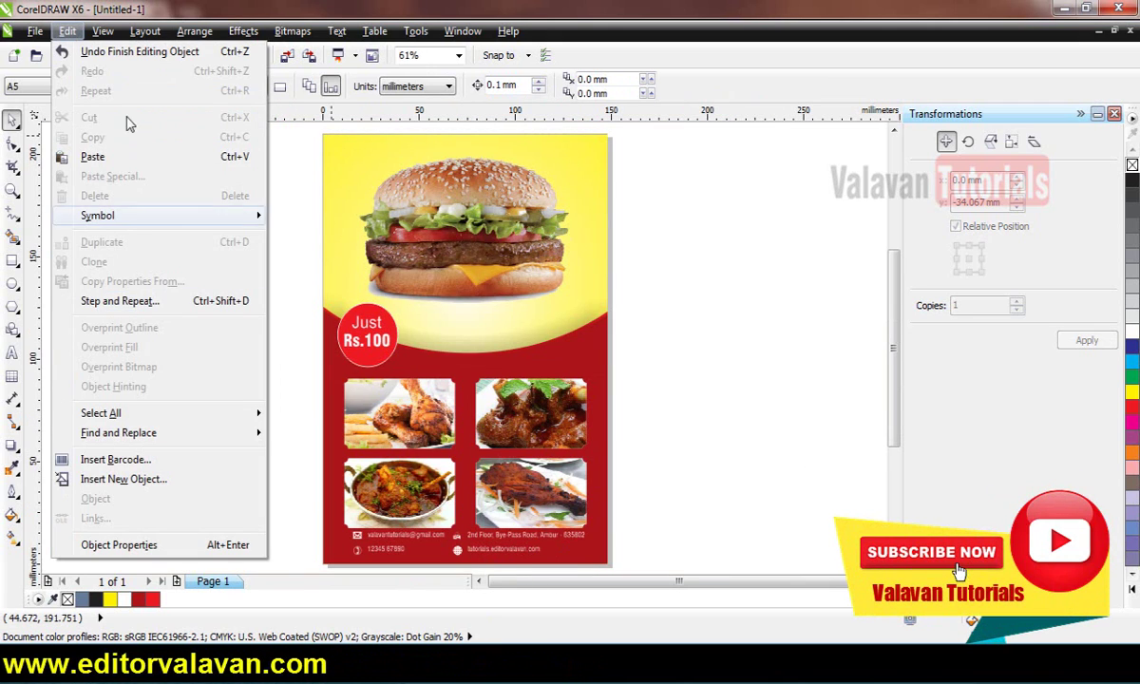
pyautogui.moveTo(102, 31)
pyautogui.click(134, 226)
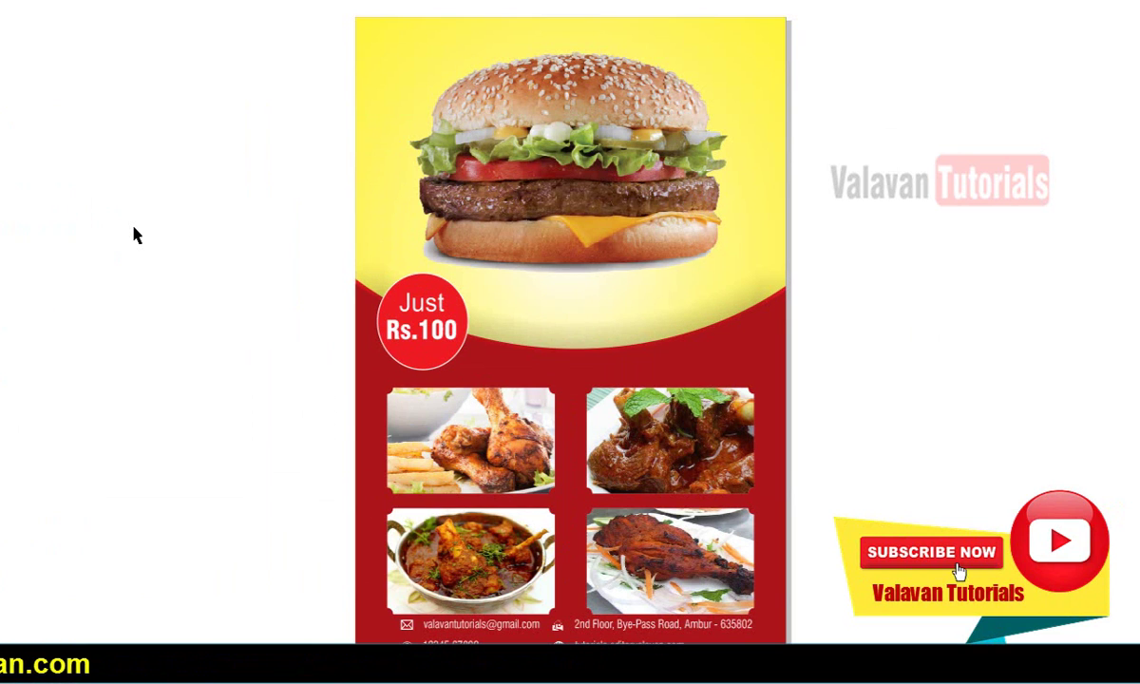
# Leave the full-screen preview and add the artistic text "Crzey" in the yellow area below the burger.
pyautogui.click(133, 231)
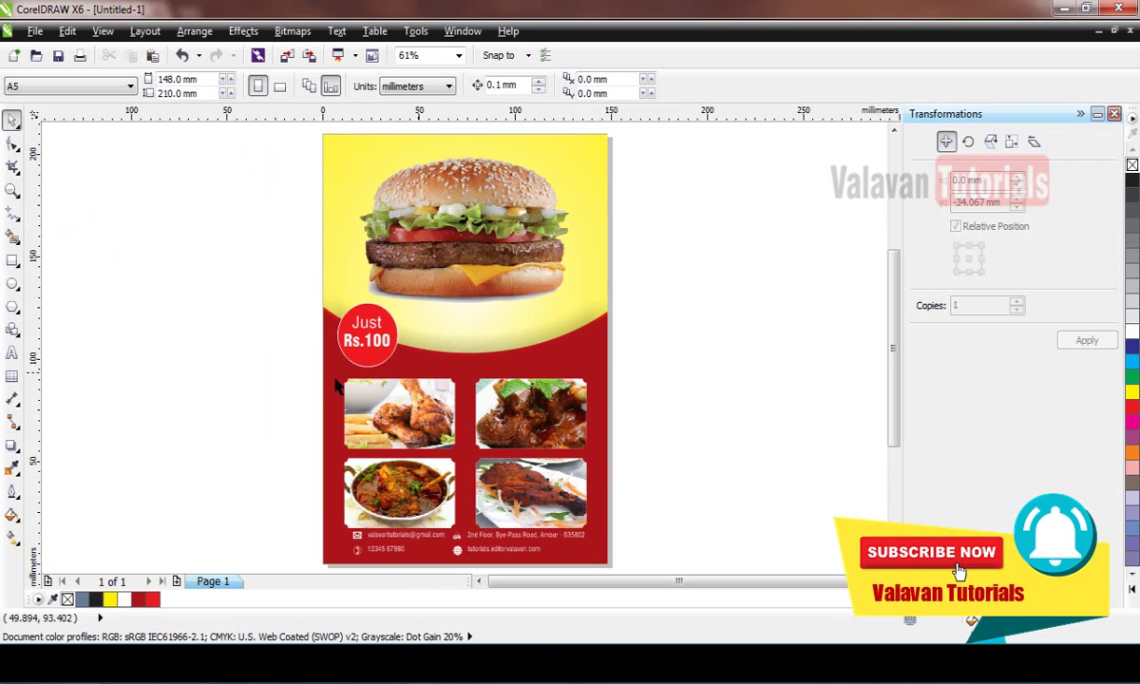
pyautogui.click(13, 353)
pyautogui.click(447, 323)
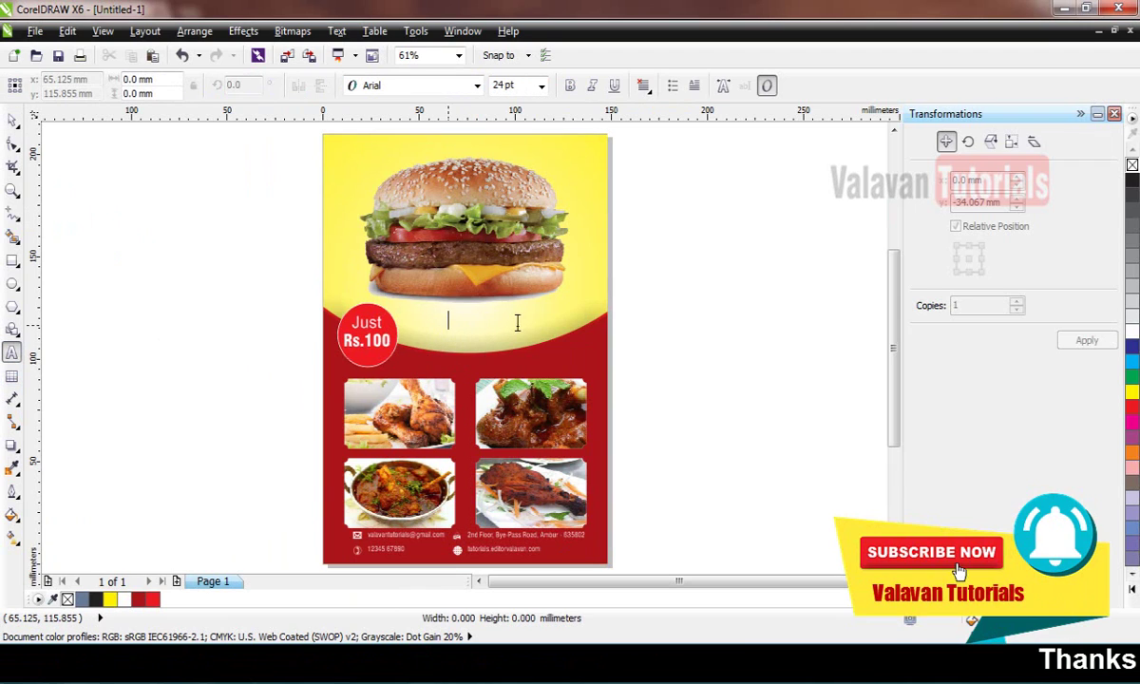
pyautogui.write('fdsa')
pyautogui.hotkey('ctrl', 'a')
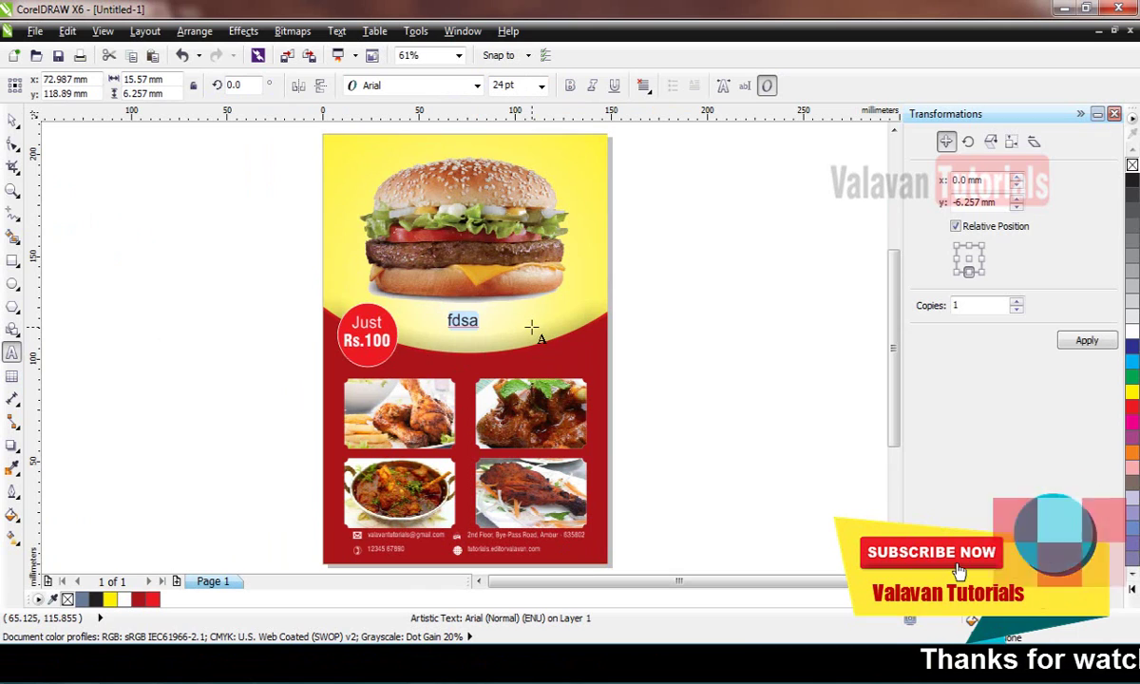
pyautogui.write('Crazy')
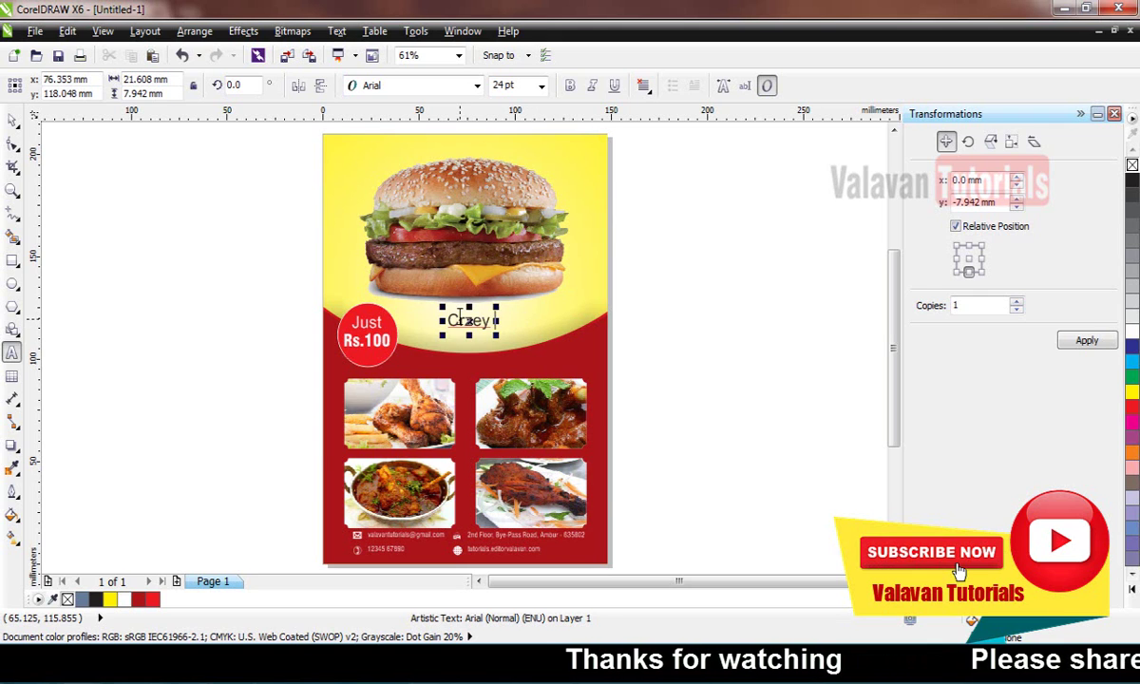
# Spell-check the text below the burger and replace the word with the suggestion "Cozey".
pyautogui.rightClick(459, 317)
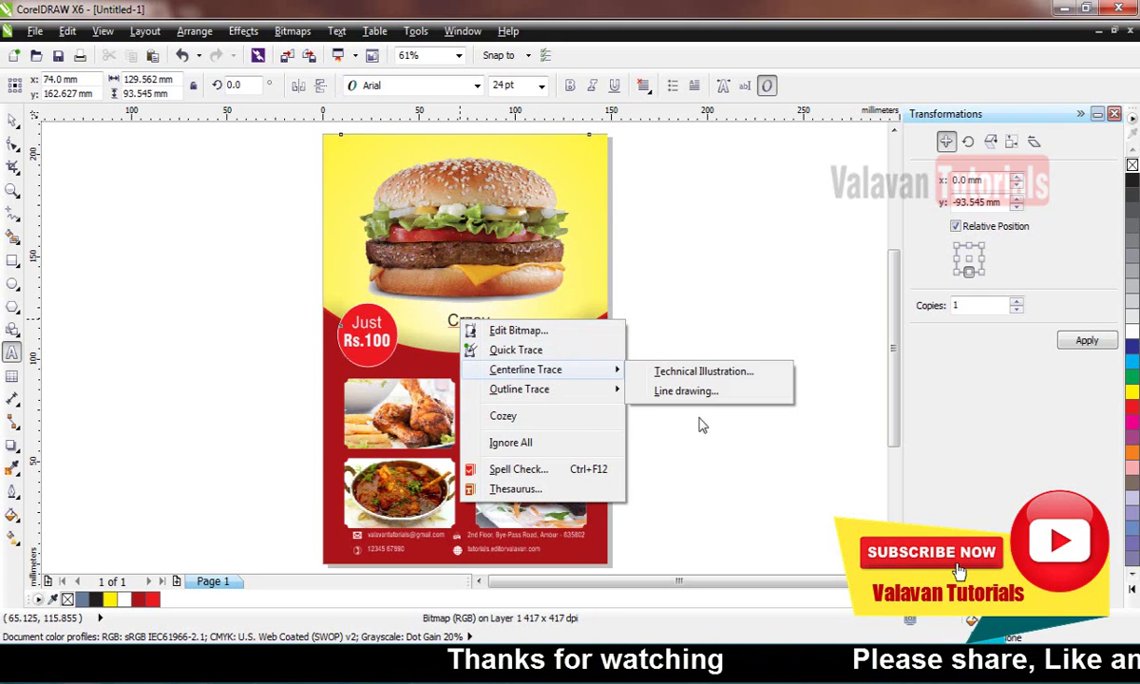
pyautogui.click(581, 469)
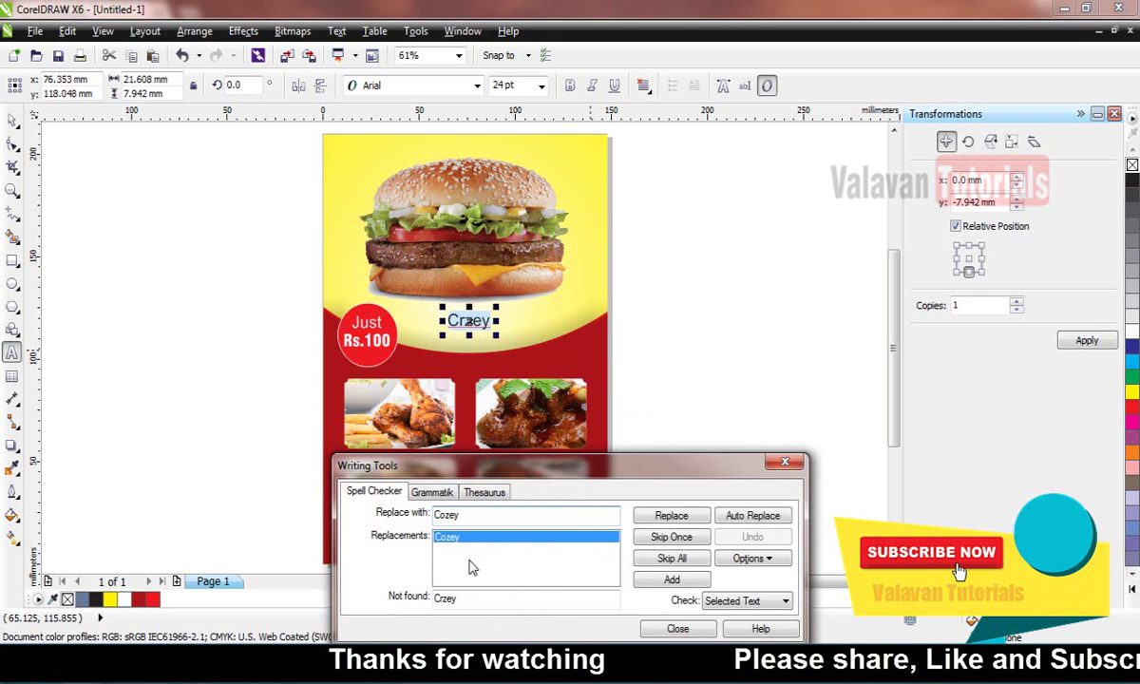
pyautogui.click(670, 516)
pyautogui.click(585, 372)
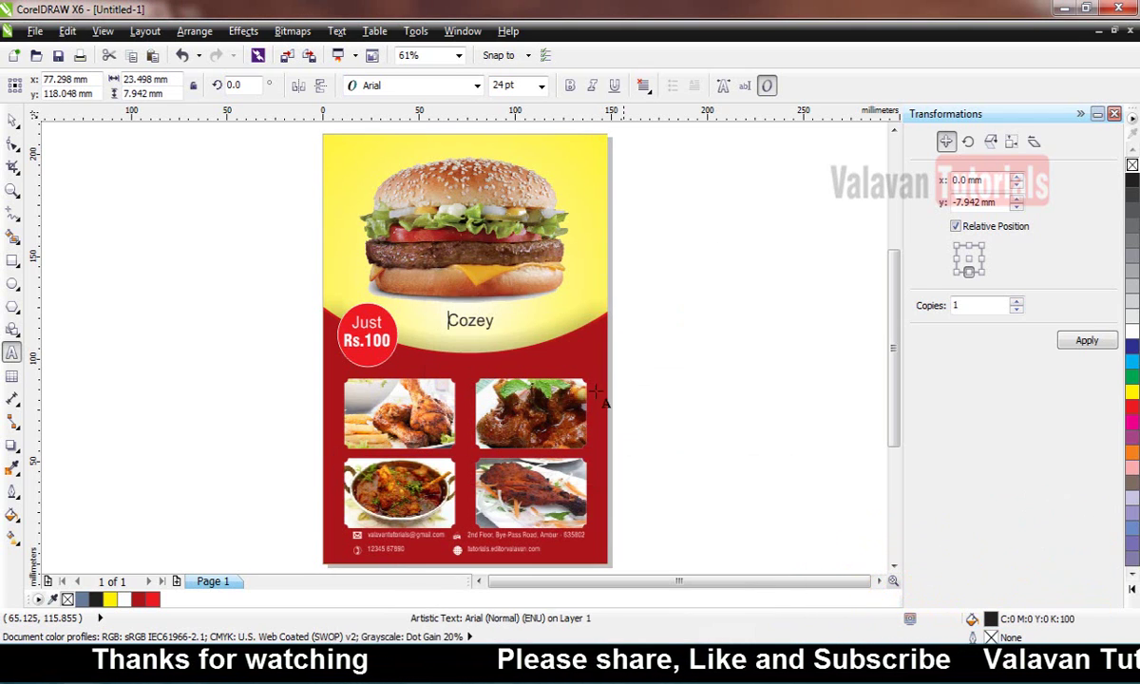
# Enlarge the text below the burger to about 50 × 17 mm (50.619 pt).
pyautogui.hotkey('ctrl', 'space')
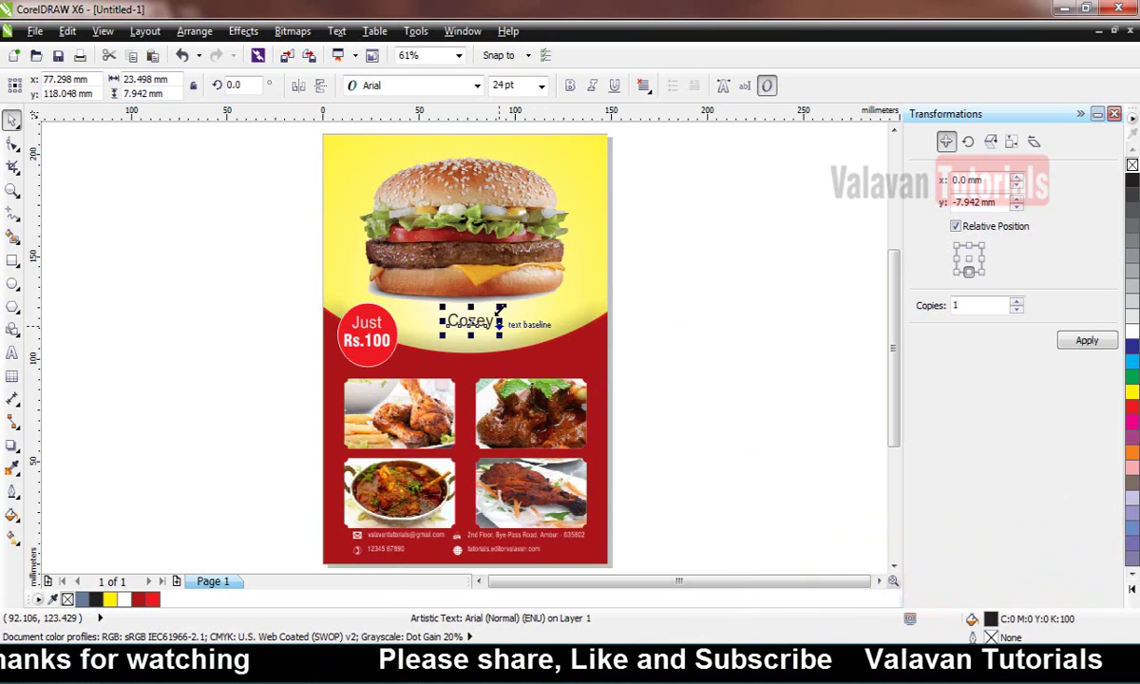
pyautogui.moveTo(563, 291); pyautogui.dragTo(297, 237)
pyautogui.press('space')
pyautogui.click(515, 317)
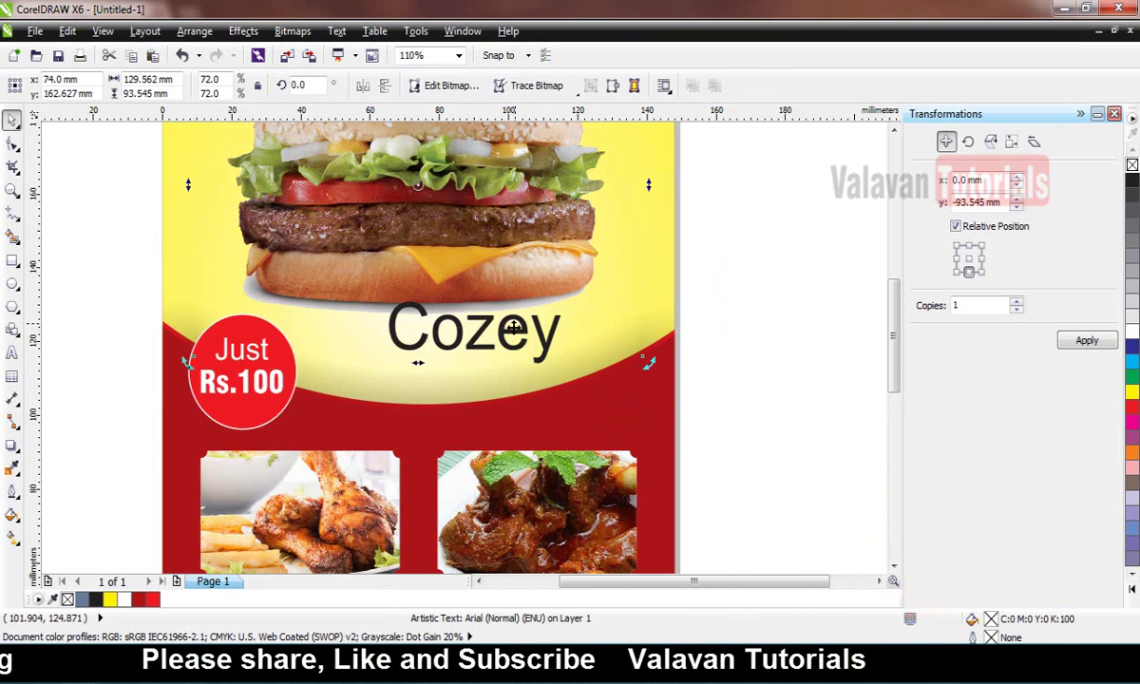
# Replace the wording of the enlarged text below the burger with "Awsome".
pyautogui.click(514, 336)
pyautogui.doubleClick(511, 327)
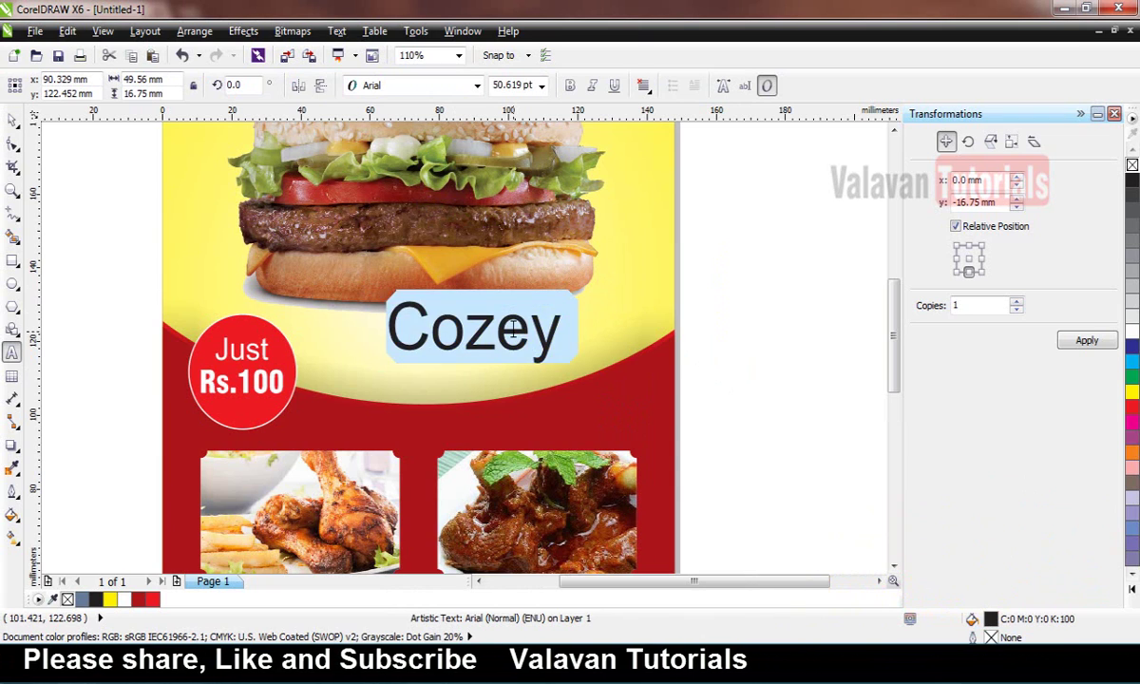
pyautogui.write('Awsome')
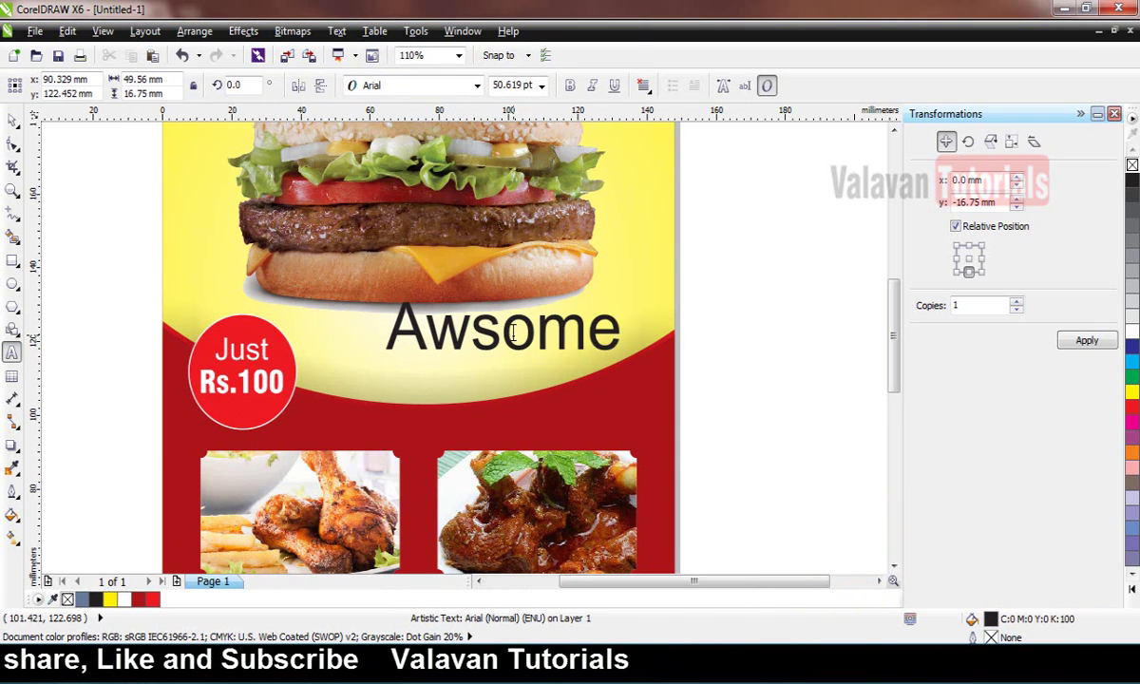
# Set the "Awsome" text in Bradley Hand ITC and move it below the burger's middle, to about X 75.6, Y 118.1 mm.
pyautogui.click(425, 85)
pyautogui.write('Bradley Hand ITC')
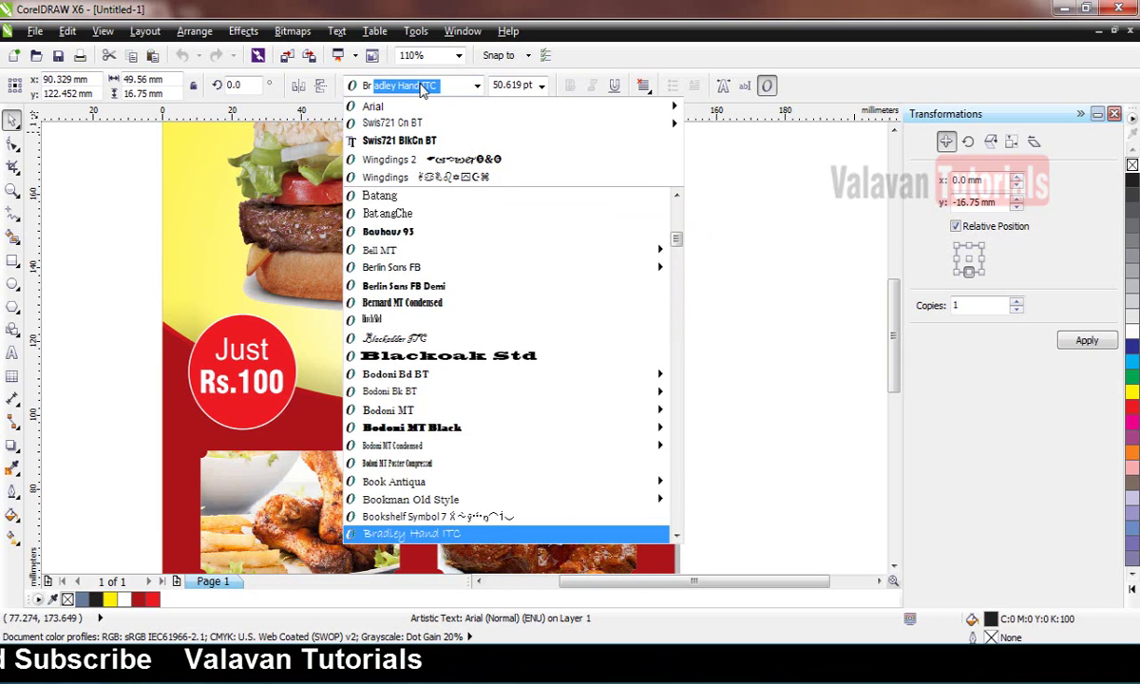
pyautogui.press('Return')
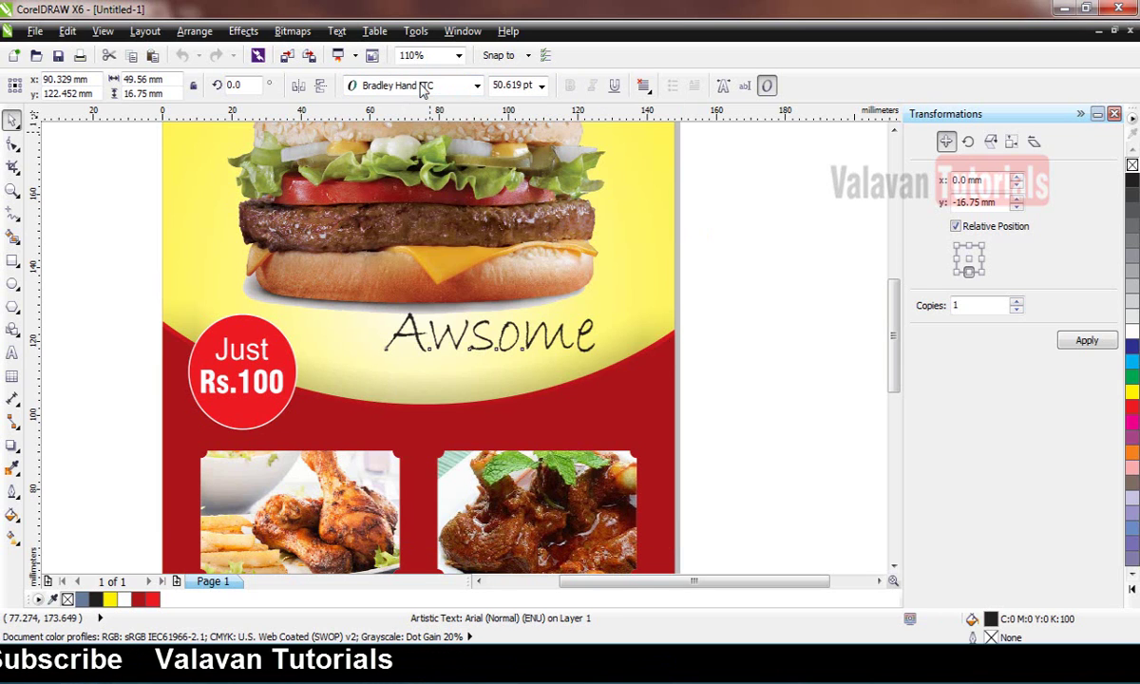
pyautogui.moveTo(432, 340); pyautogui.dragTo(365, 355)
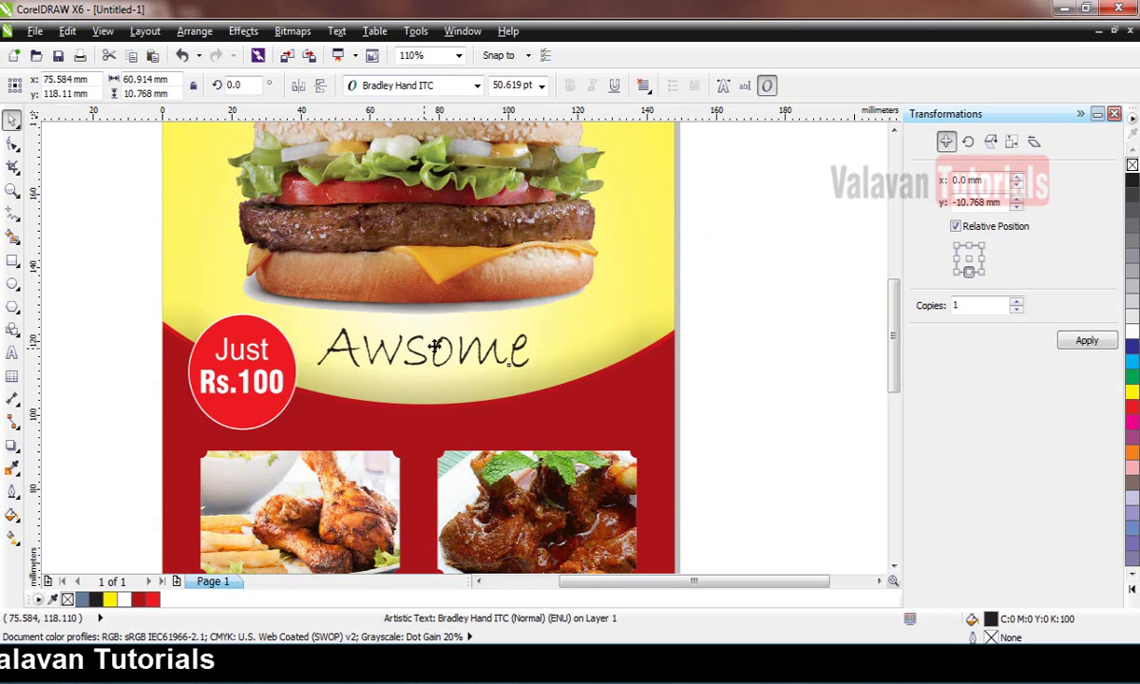
# Fill the "Awsome" text with red, show the whole page and leave nothing selected.
pyautogui.click(1126, 403)
pyautogui.click(835, 402)
pyautogui.hotkey('shift', 'F4')
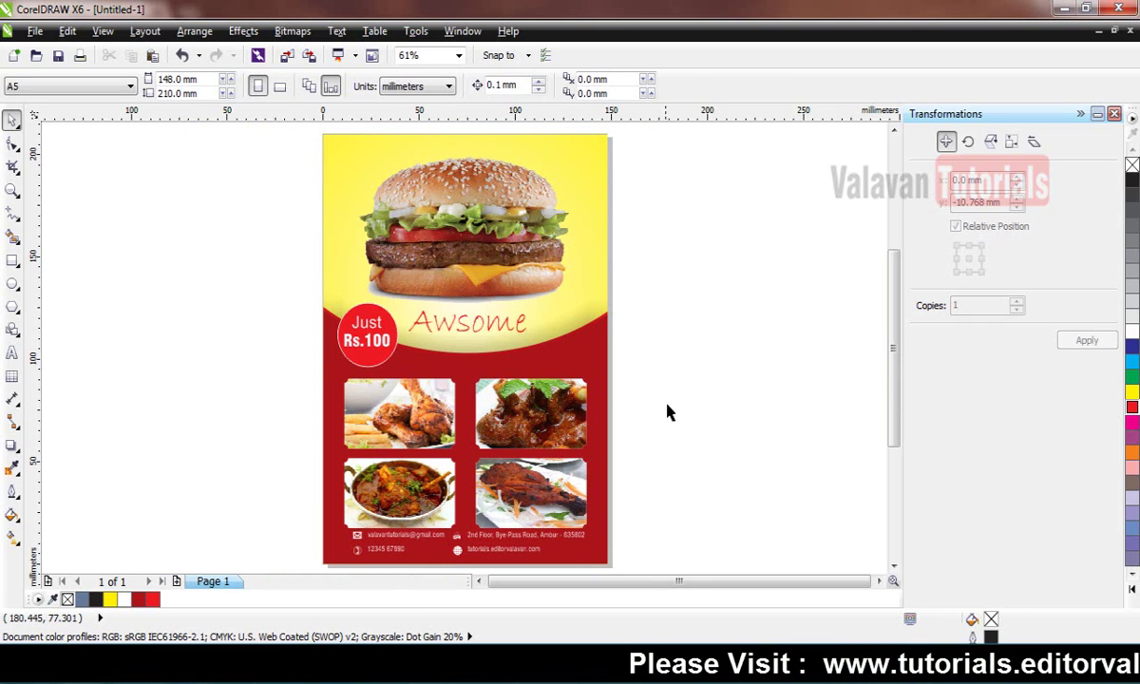
pyautogui.click(370, 340)
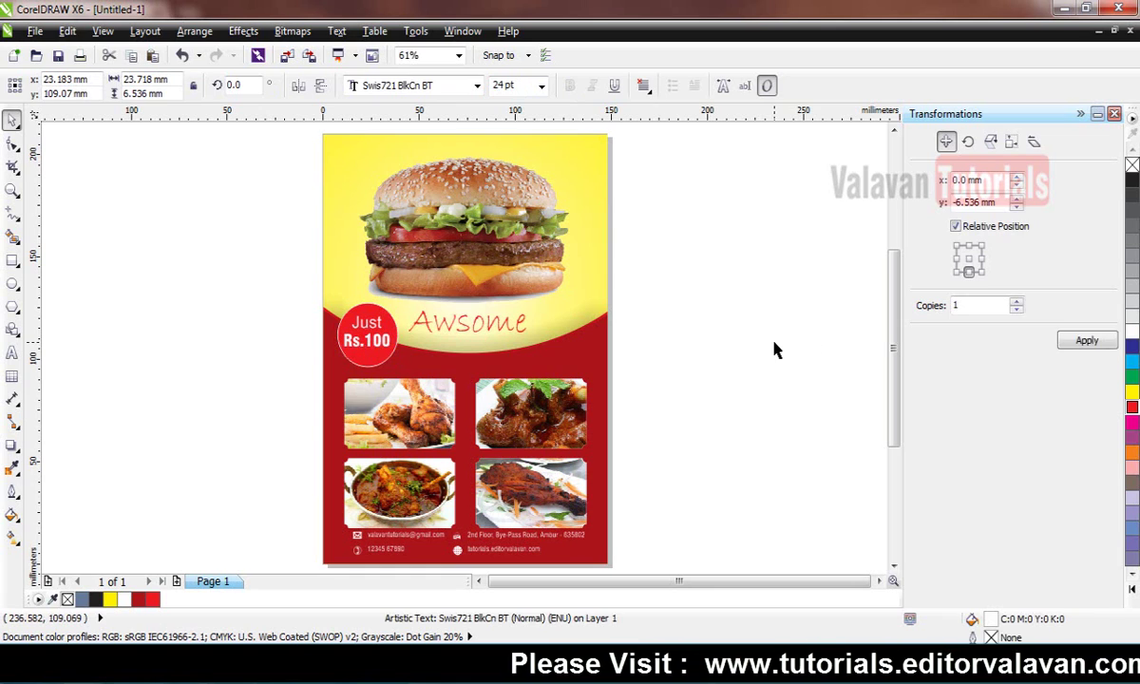
pyautogui.click(774, 350)
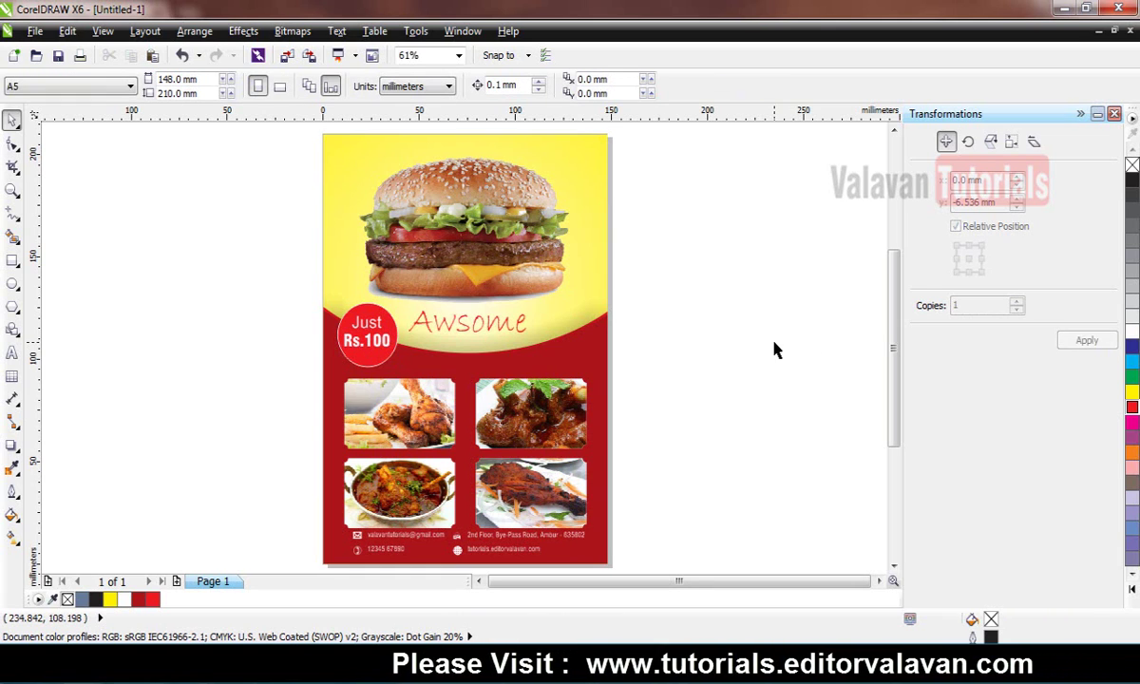